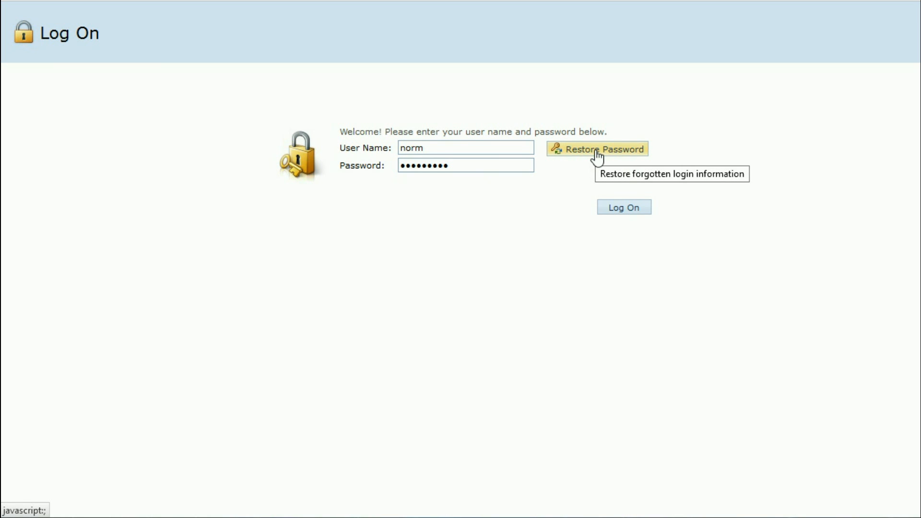
Step: Log on with the filled-in credentials to open the three-record Client list
left_click(626, 207)
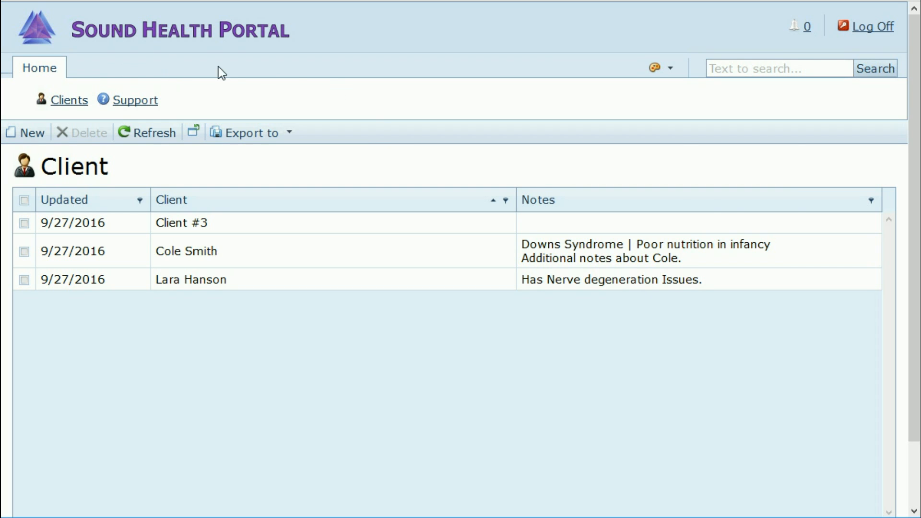
Step: Preview the Red Wine colour theme, then switch the portal theme to Office 2010 Blue
left_click(656, 70)
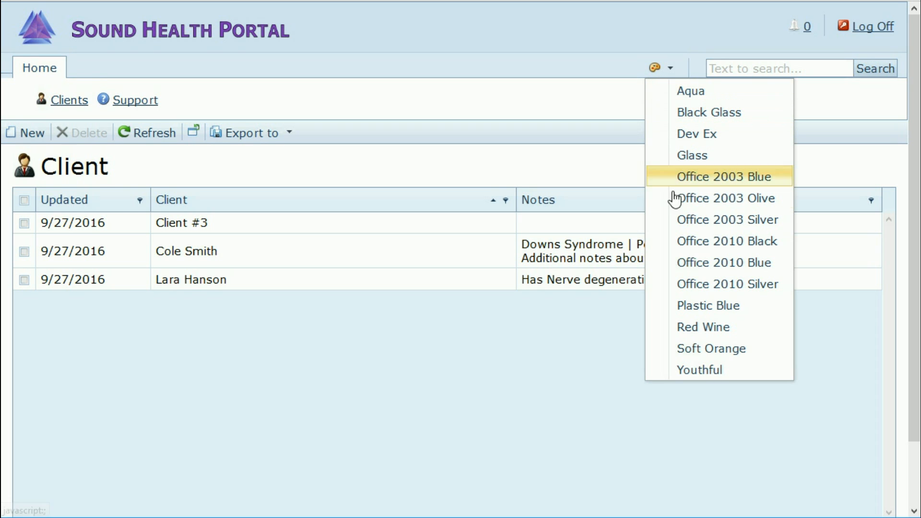
left_click(704, 328)
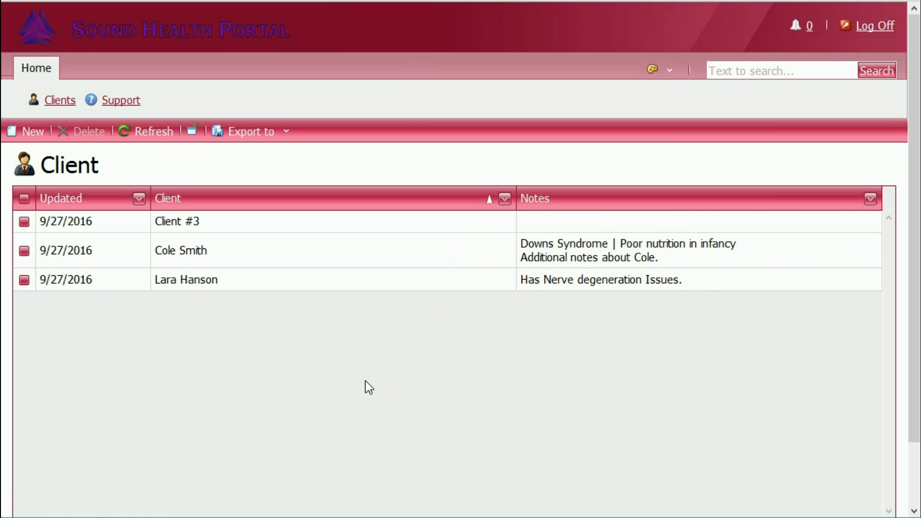
left_click(670, 71)
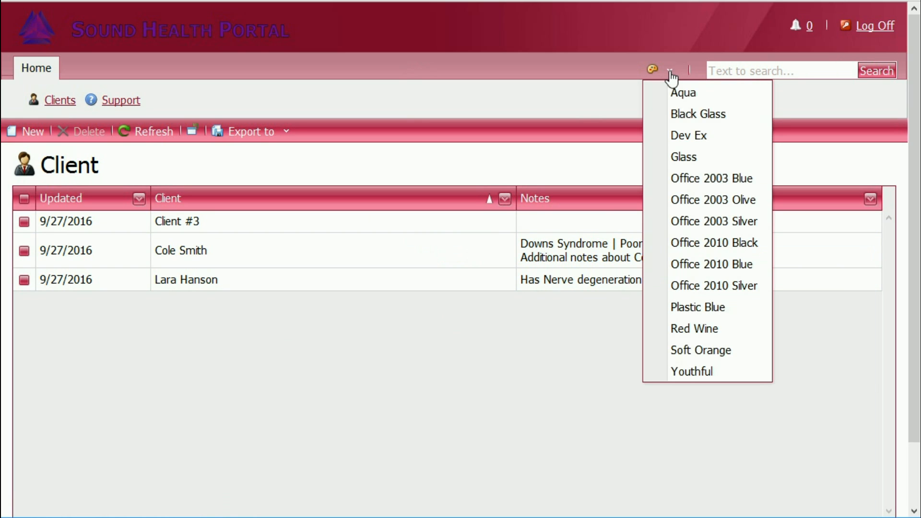
left_click(687, 269)
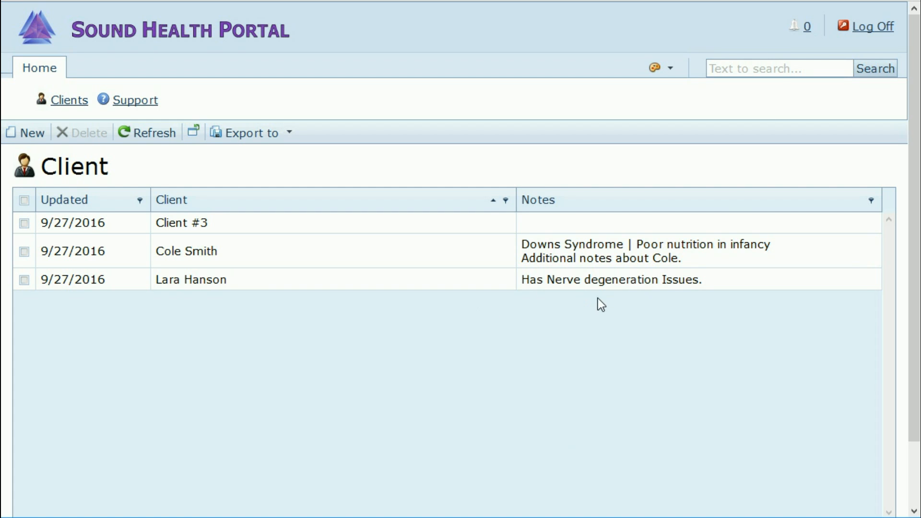
left_click(796, 68)
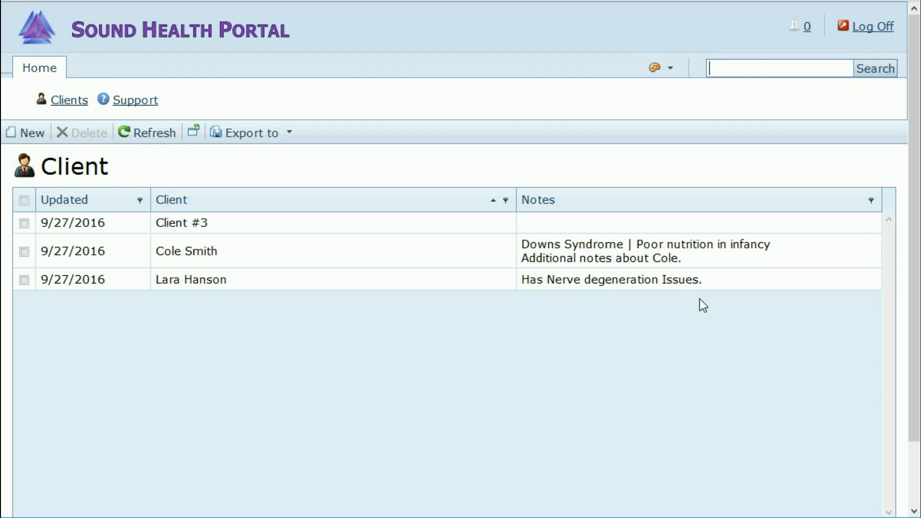
left_click(515, 364)
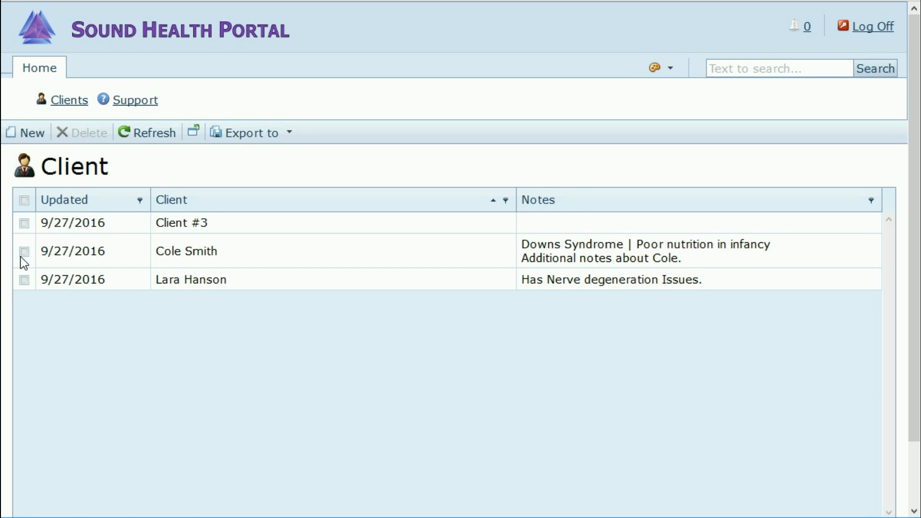
Step: Select only the Client #3 row and delete it, confirming the deletion with OK
left_click(24, 198)
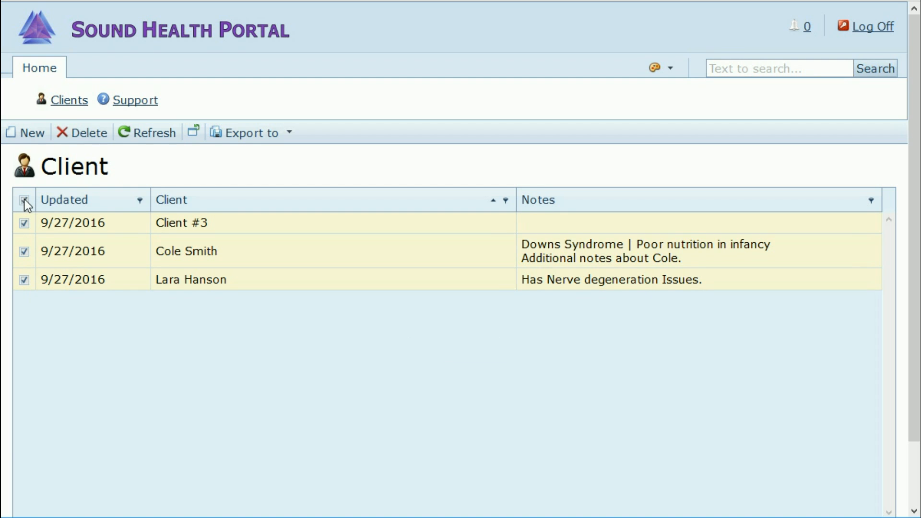
left_click(24, 199)
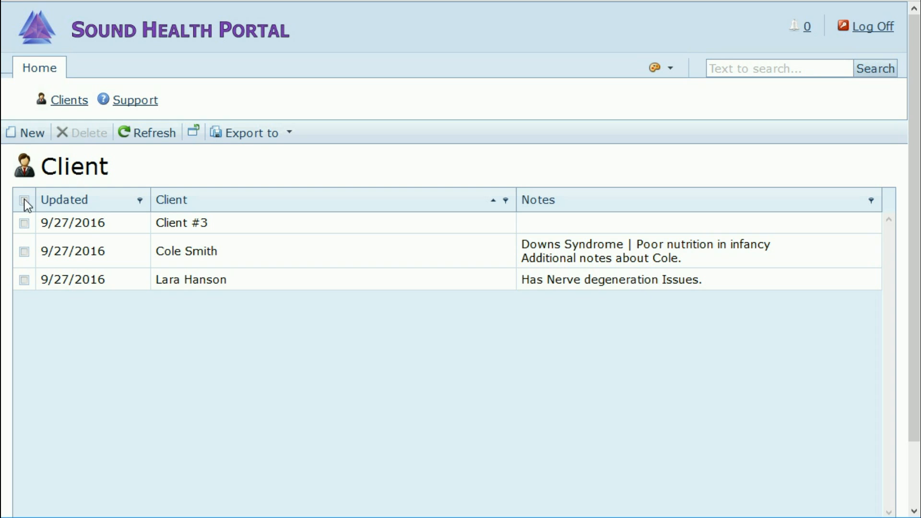
left_click(24, 223)
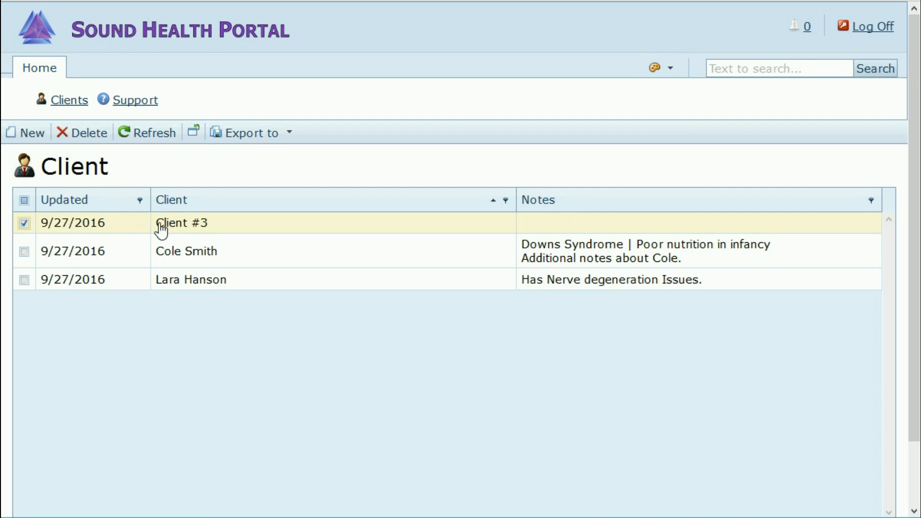
left_click(87, 141)
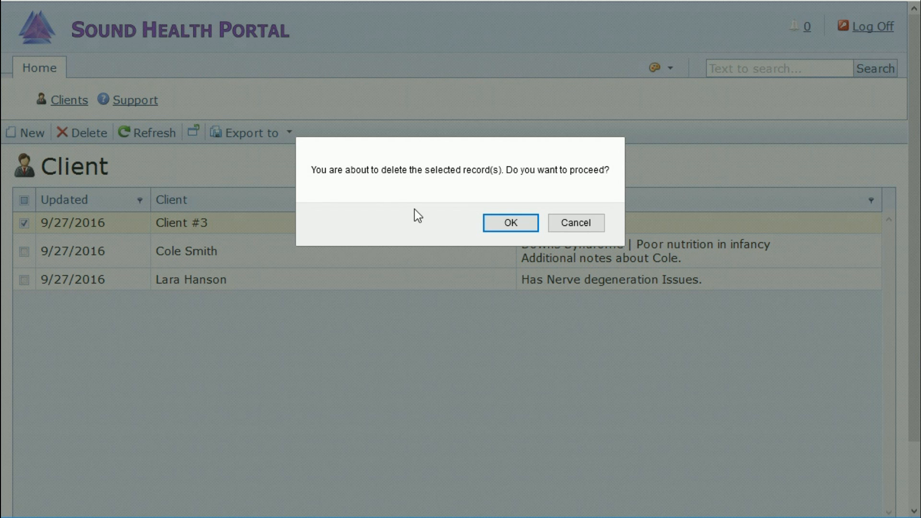
left_click(507, 224)
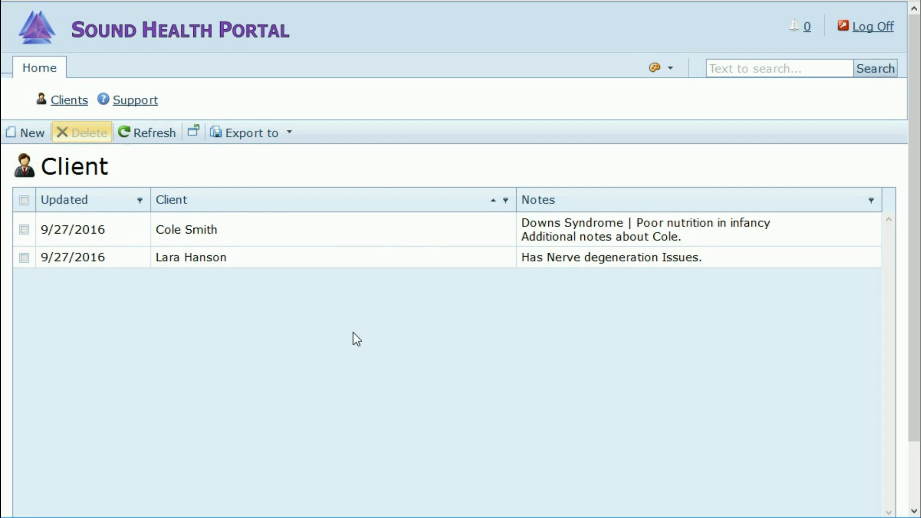
Step: Reset the Client view to its defaults and sort clients by name in descending order
left_click(194, 137)
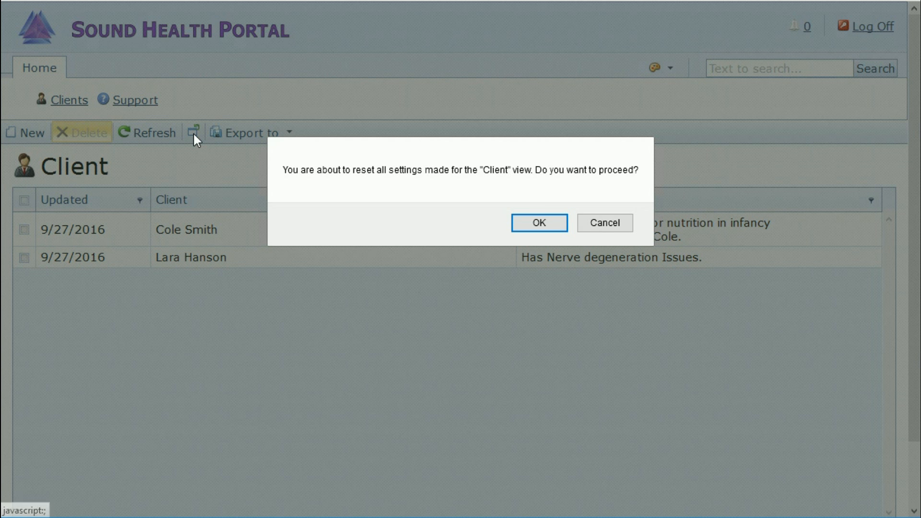
left_click(546, 222)
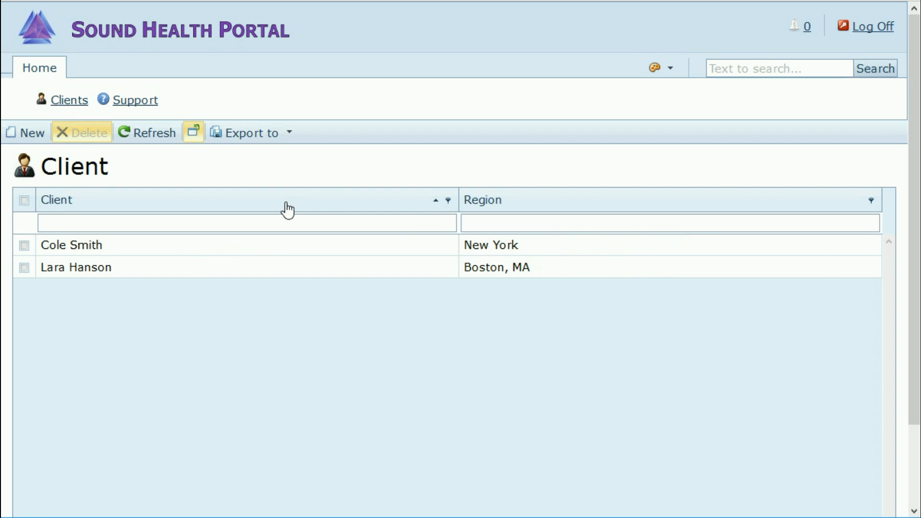
left_click(423, 205)
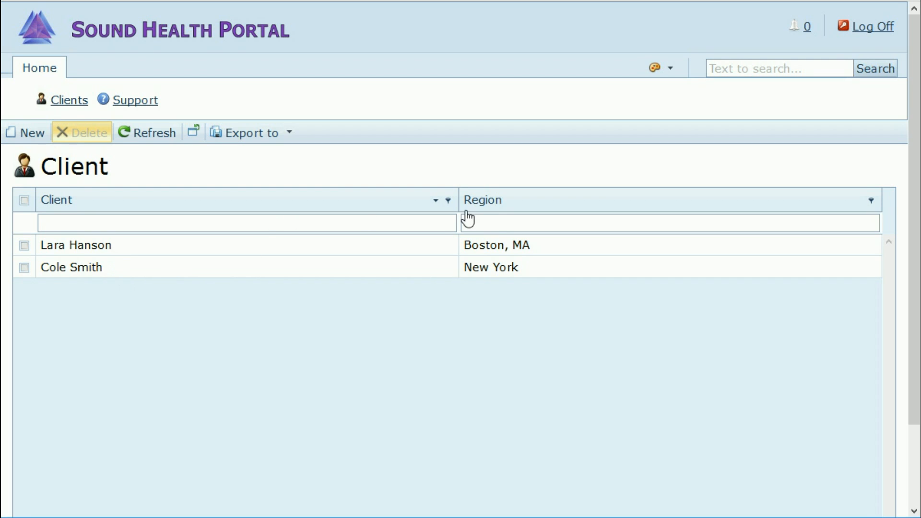
Step: Filter the Client column by typing 'smi' in the filter row
right_click(295, 197)
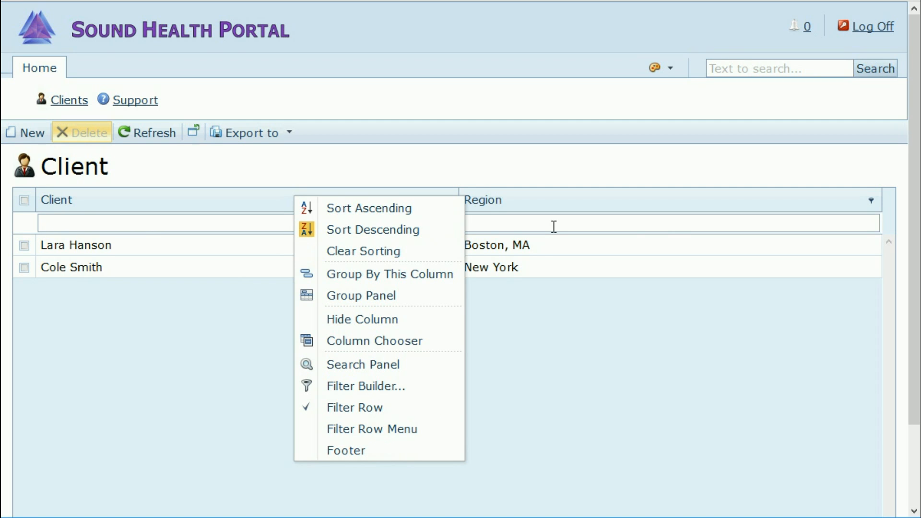
left_click(392, 165)
left_click(170, 223)
type("smi")
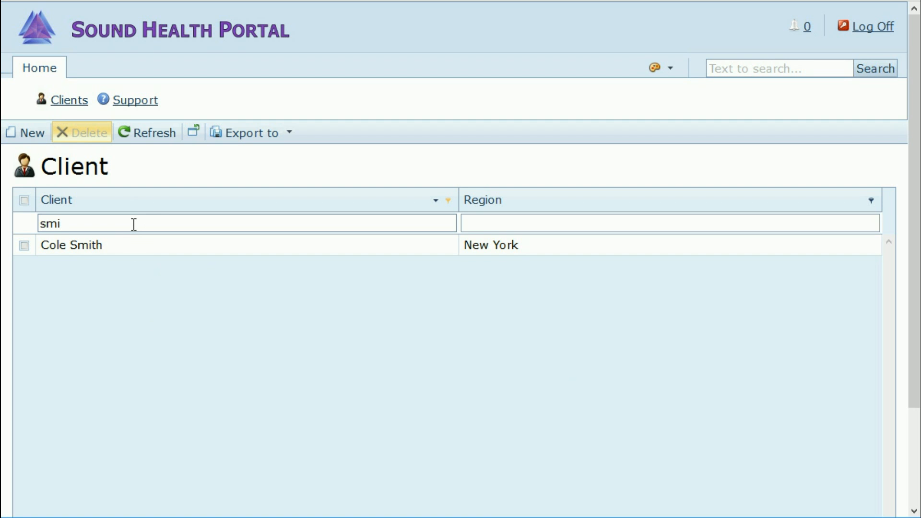
Step: Reset the Client view and turn off the Filter Row from the column menu
left_click(194, 133)
left_click(533, 223)
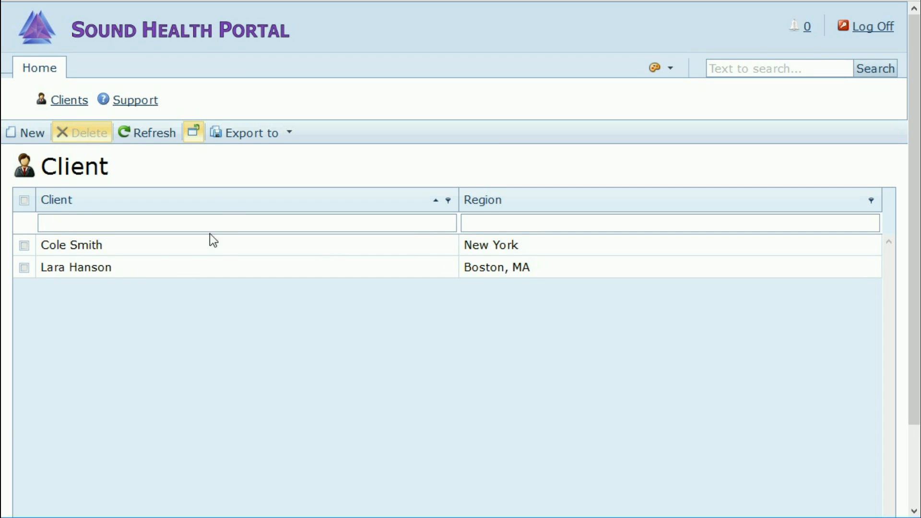
right_click(224, 198)
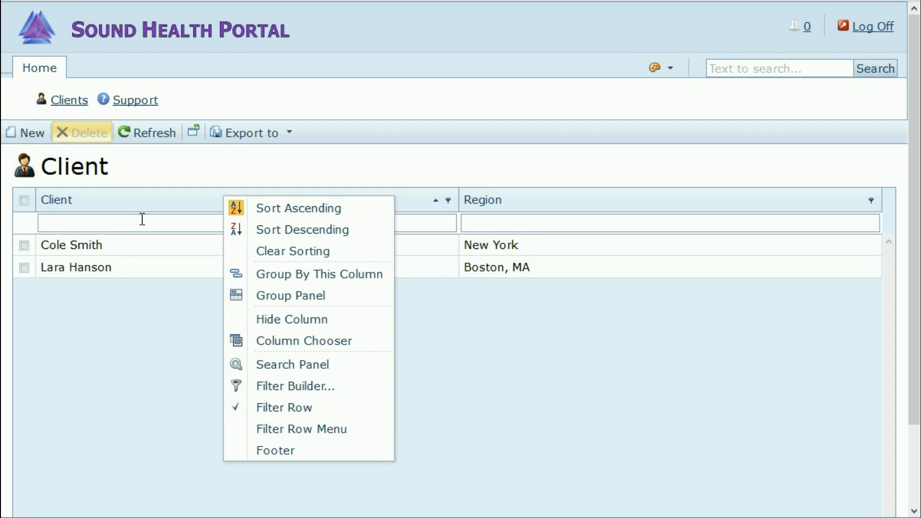
left_click(278, 408)
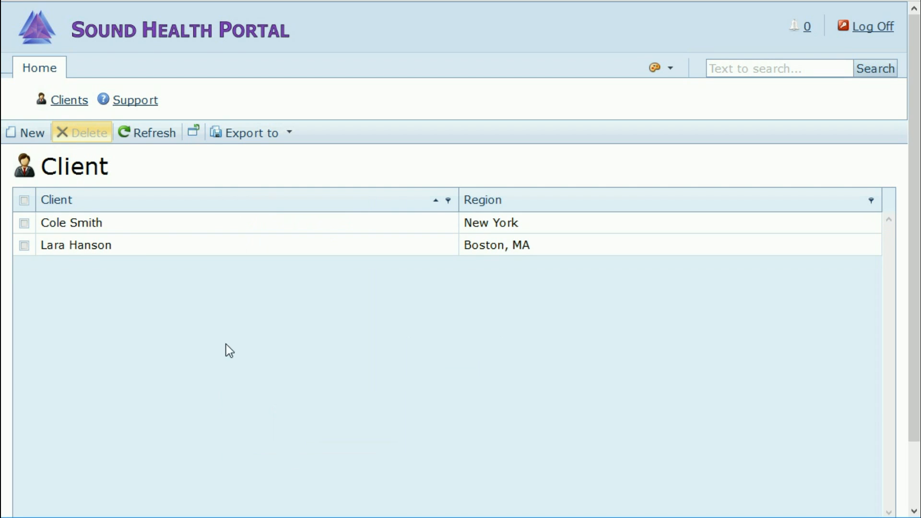
Step: Open the Column Chooser and add the Updated column at the front of the grid
right_click(235, 206)
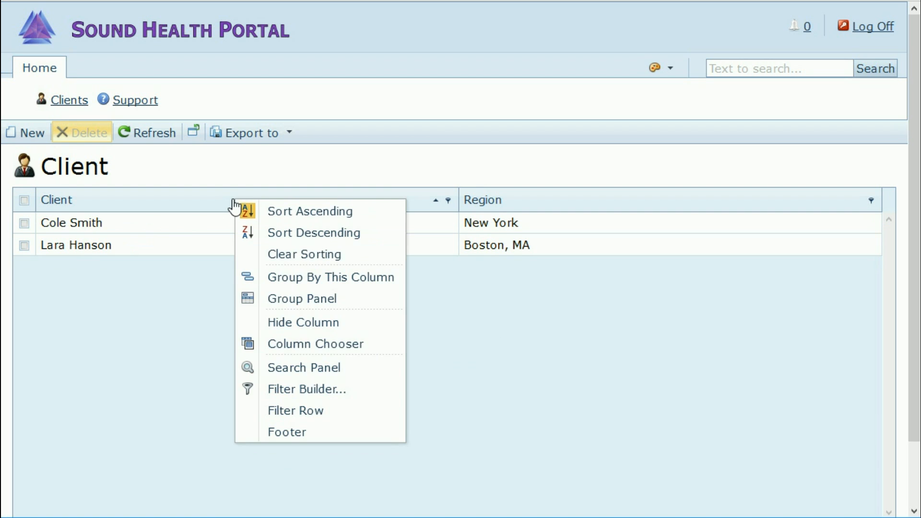
left_click(301, 344)
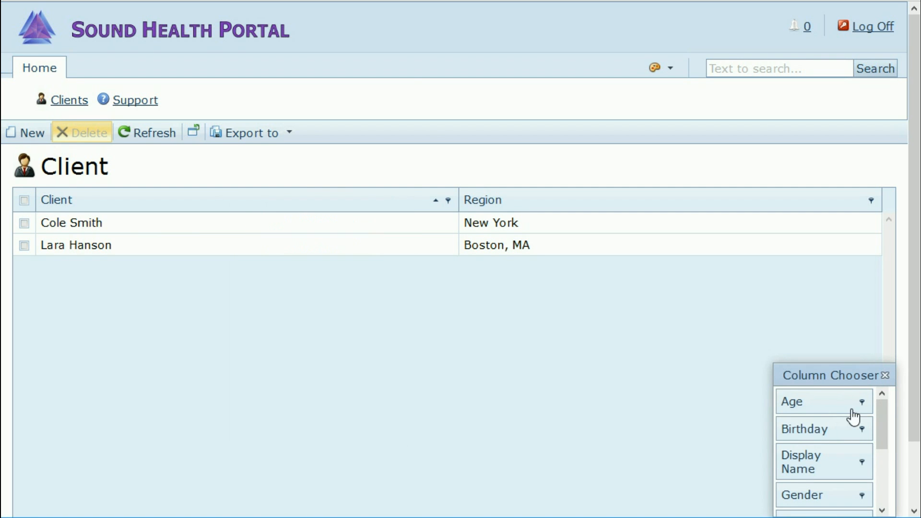
left_click_drag(880, 417, 882, 480)
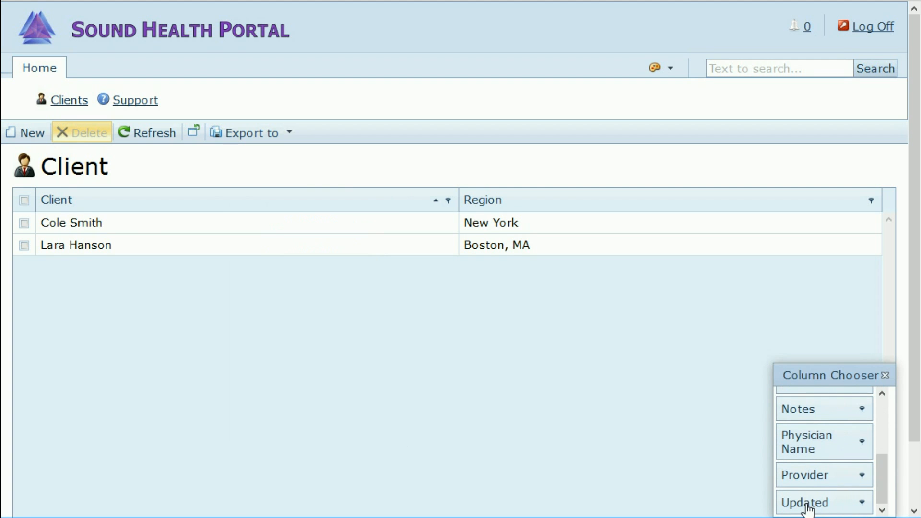
left_click_drag(880, 477, 880, 448)
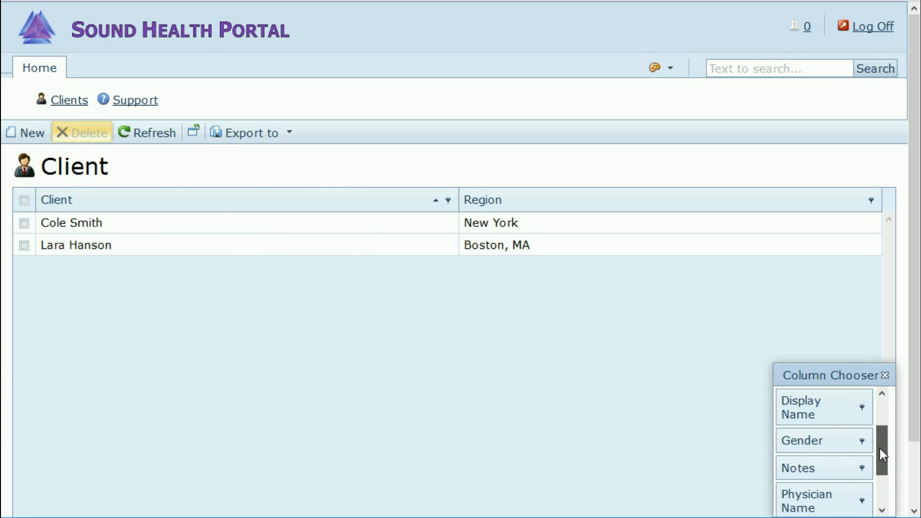
left_click_drag(833, 375, 350, 244)
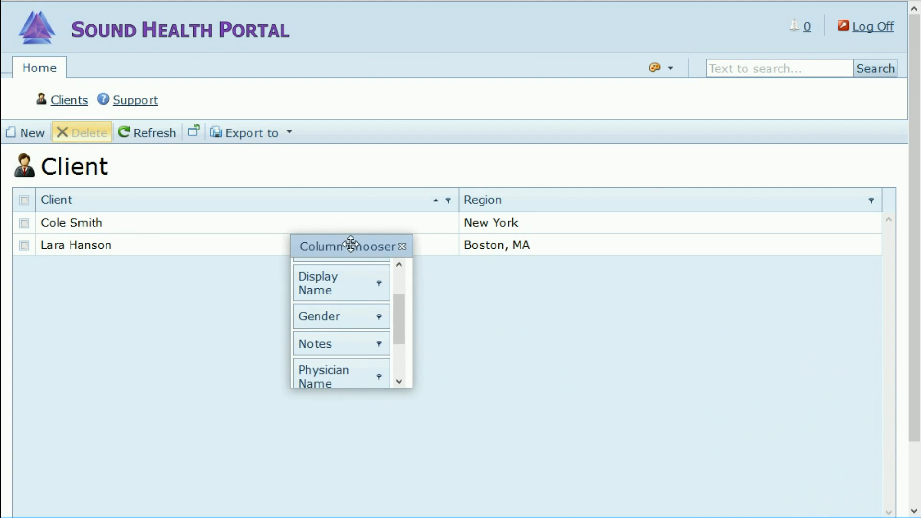
left_click_drag(397, 308, 397, 356)
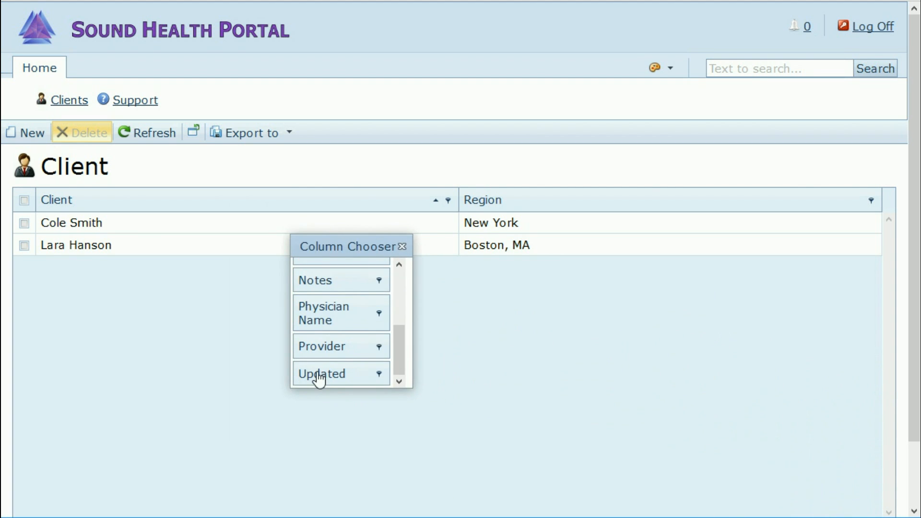
left_click_drag(320, 377, 56, 204)
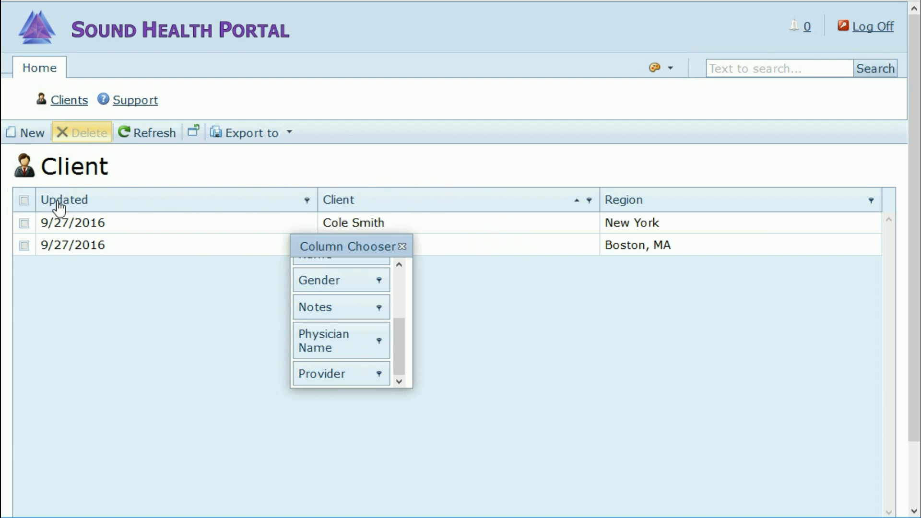
Step: Add the Notes column, drag Region into the Column Chooser to hide it, and close it
left_click_drag(335, 246, 302, 315)
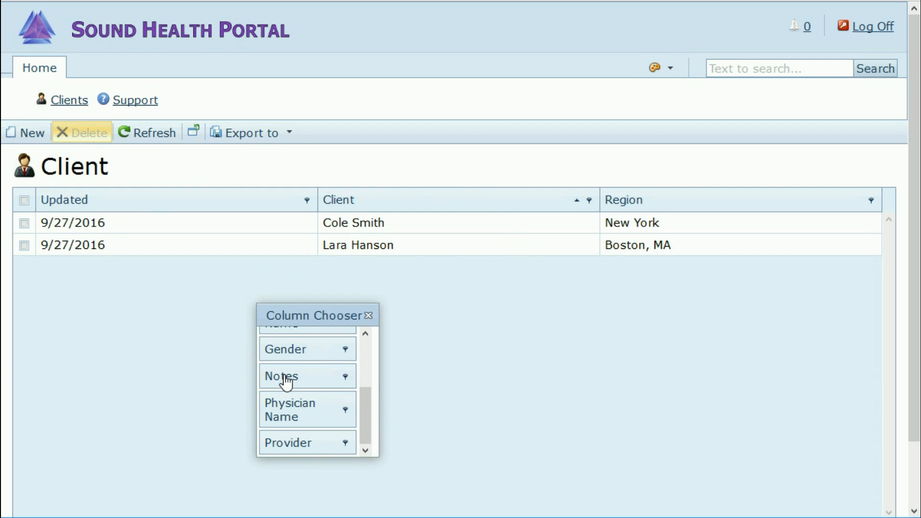
left_click_drag(286, 381, 856, 197)
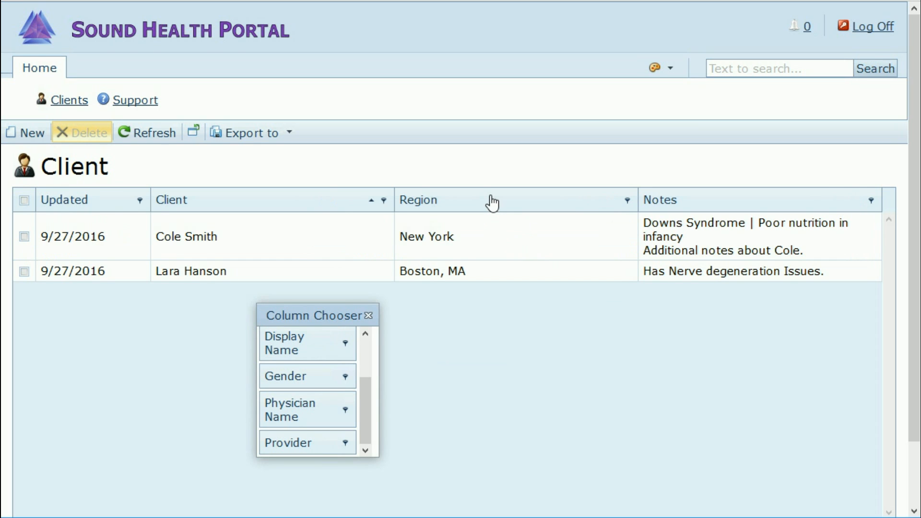
left_click_drag(492, 202, 310, 373)
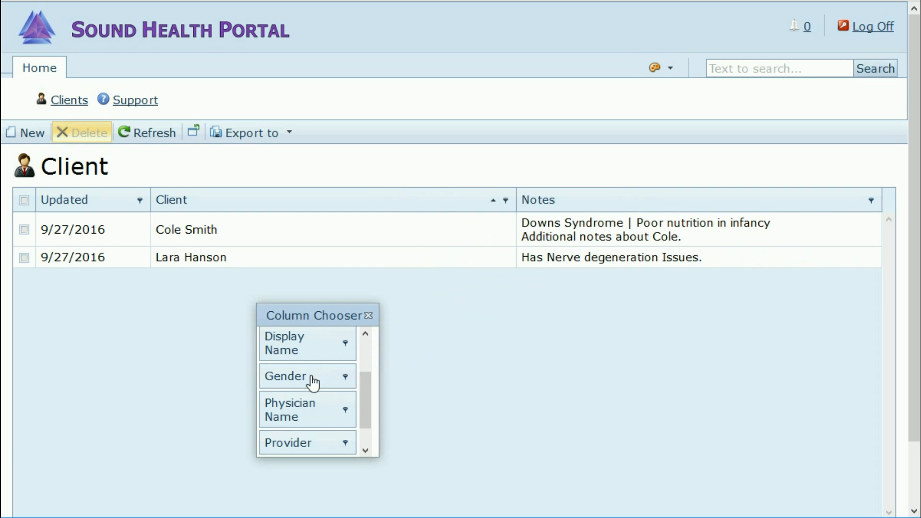
left_click_drag(369, 395, 367, 370)
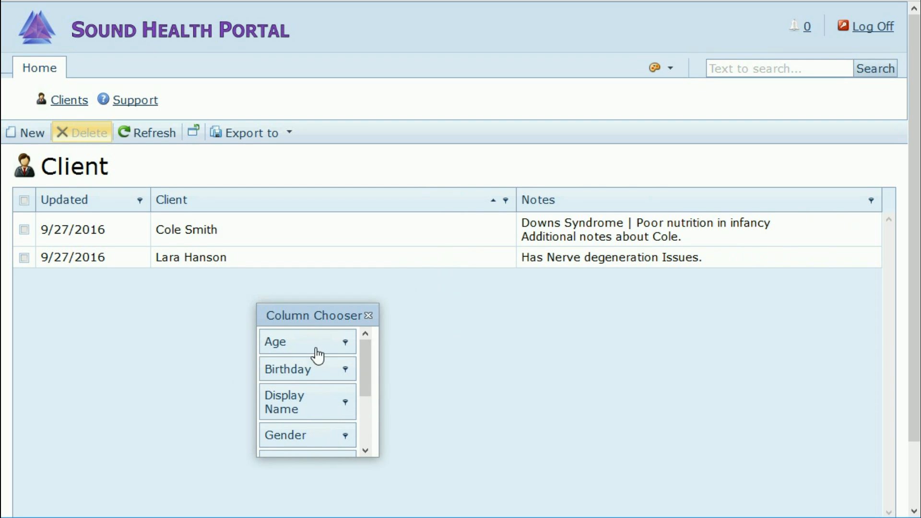
left_click(369, 316)
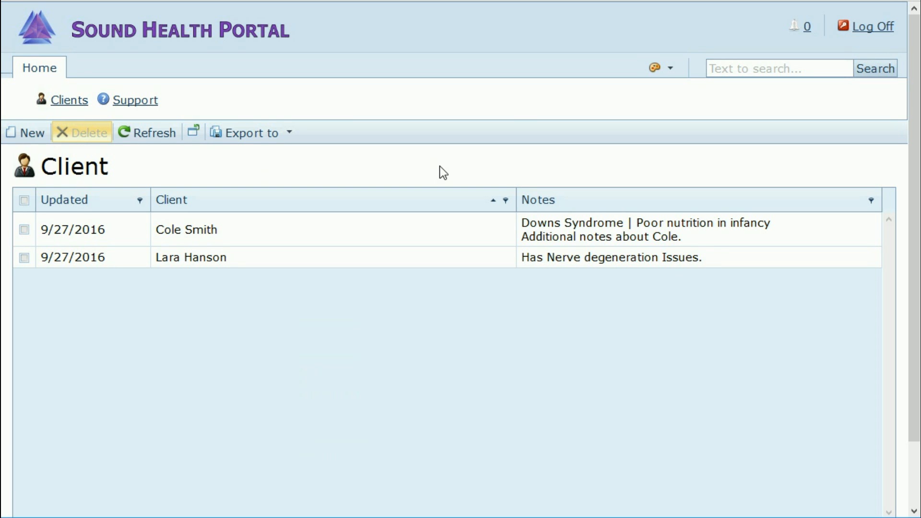
left_click(290, 134)
left_click(289, 134)
Step: Open the first client's record, showing one VPF voice file from 8/26/2016
left_click(25, 229)
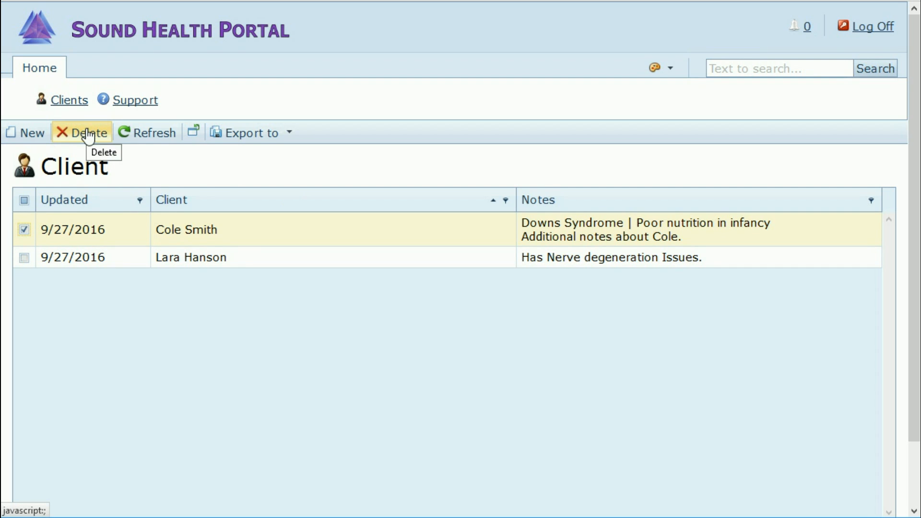
left_click(24, 230)
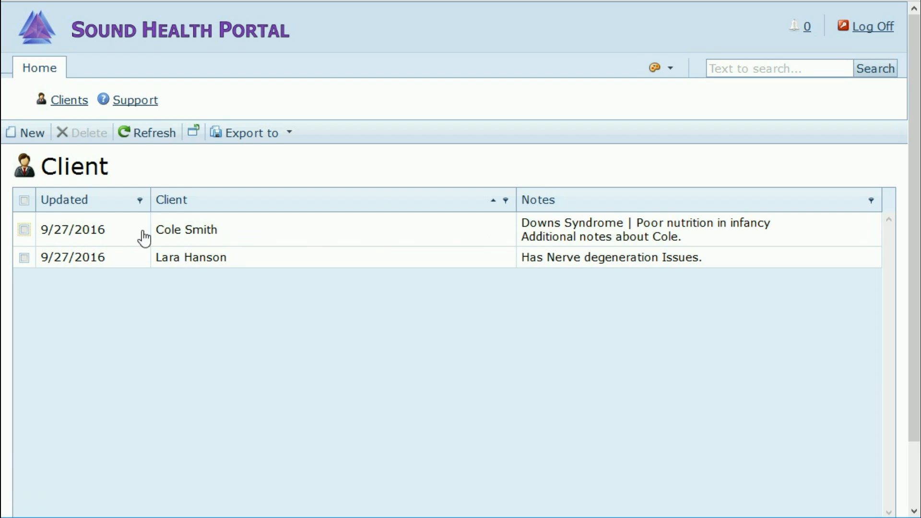
left_click(223, 231)
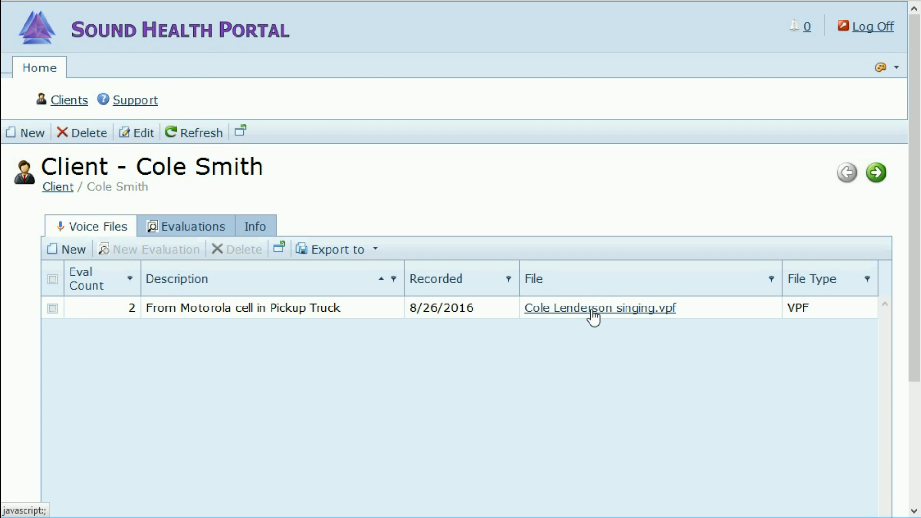
left_click(281, 257)
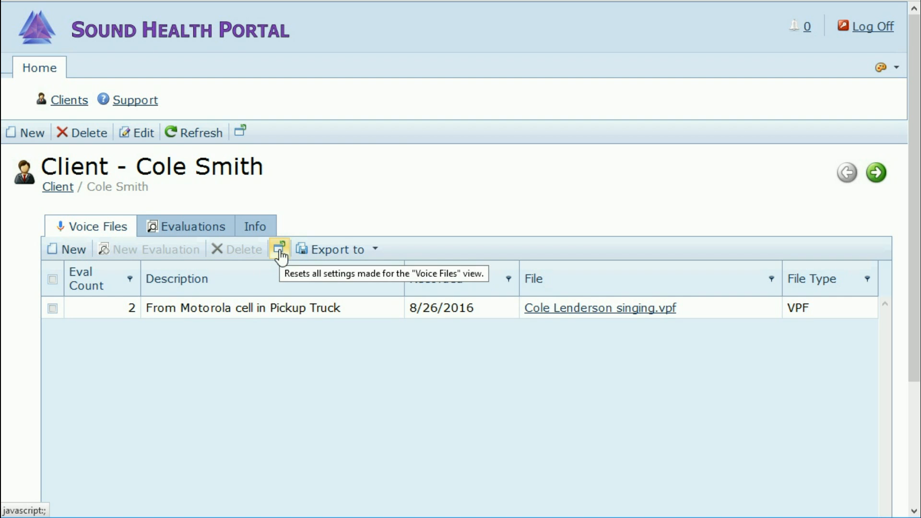
left_click(280, 253)
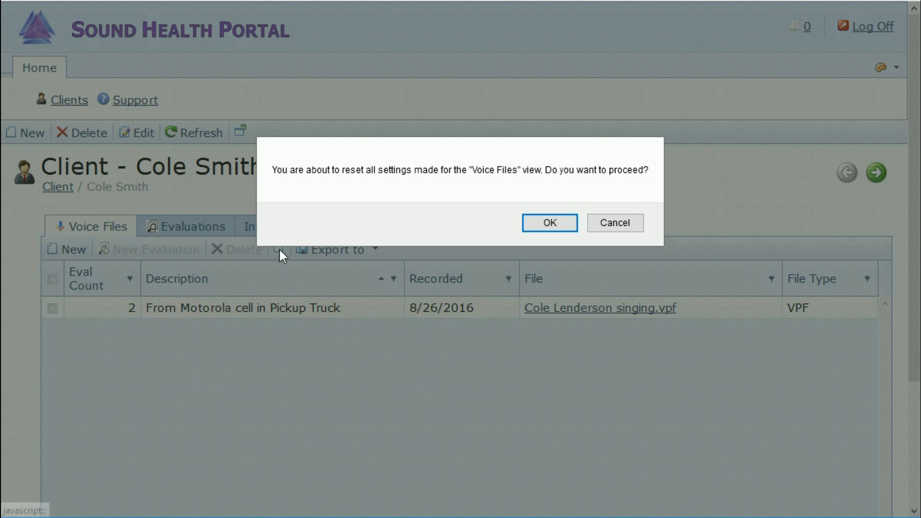
left_click(550, 226)
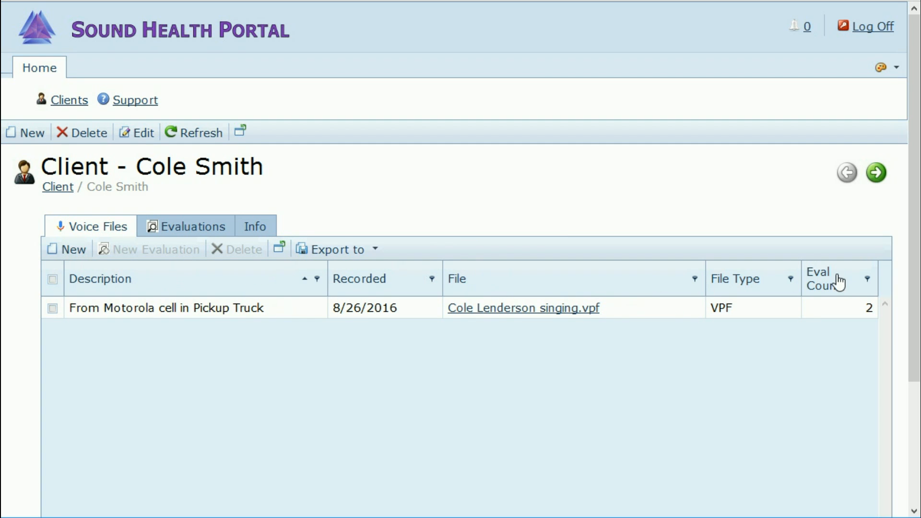
left_click_drag(835, 284, 75, 283)
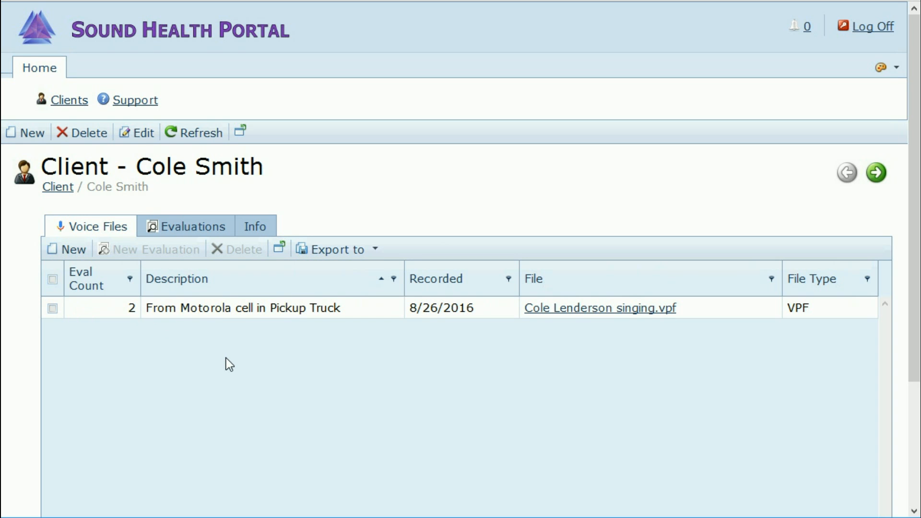
Step: View the Evaluations tab, then the Info tab listing Double Vision, Muscle Strain and Vision Distortion
left_click(184, 227)
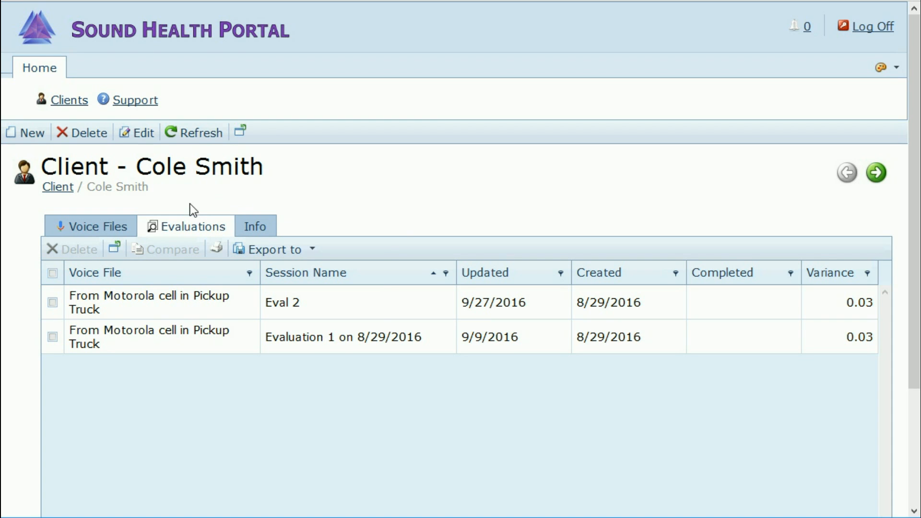
left_click(264, 227)
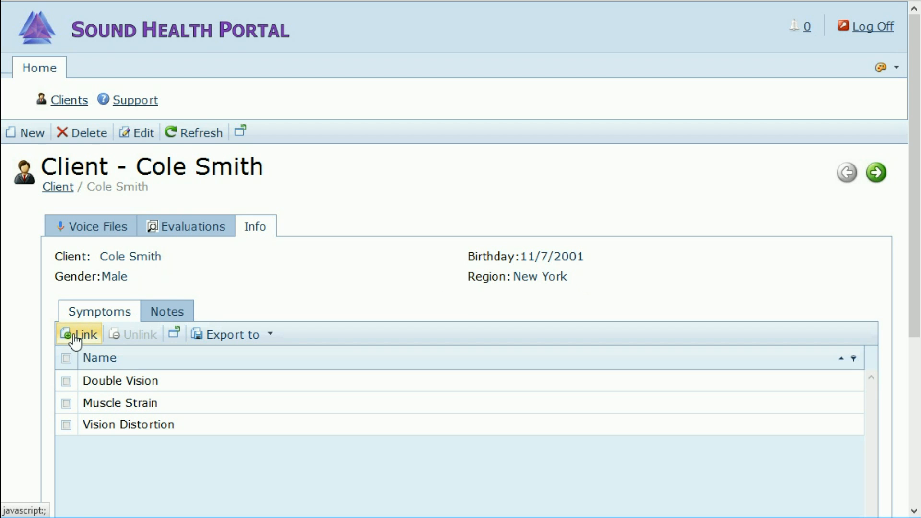
Step: Check the client's notes, then put the client record into edit mode
left_click(163, 317)
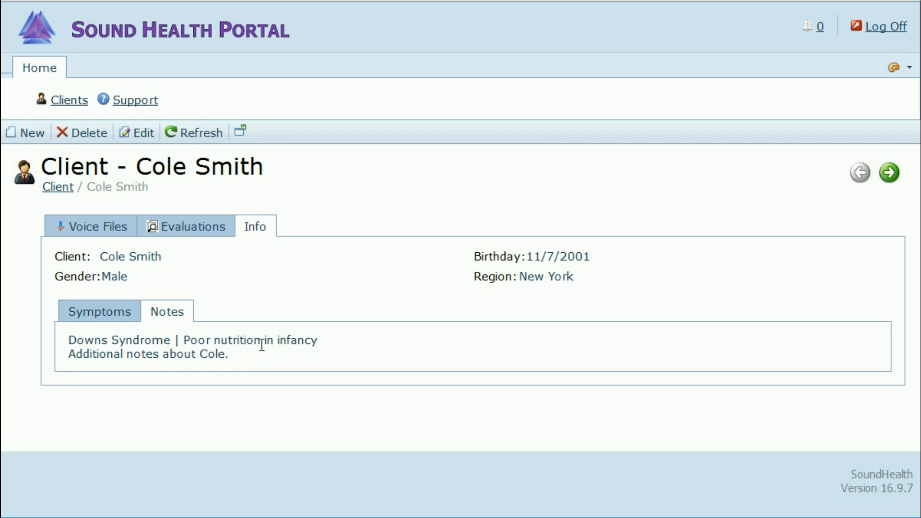
left_click(142, 136)
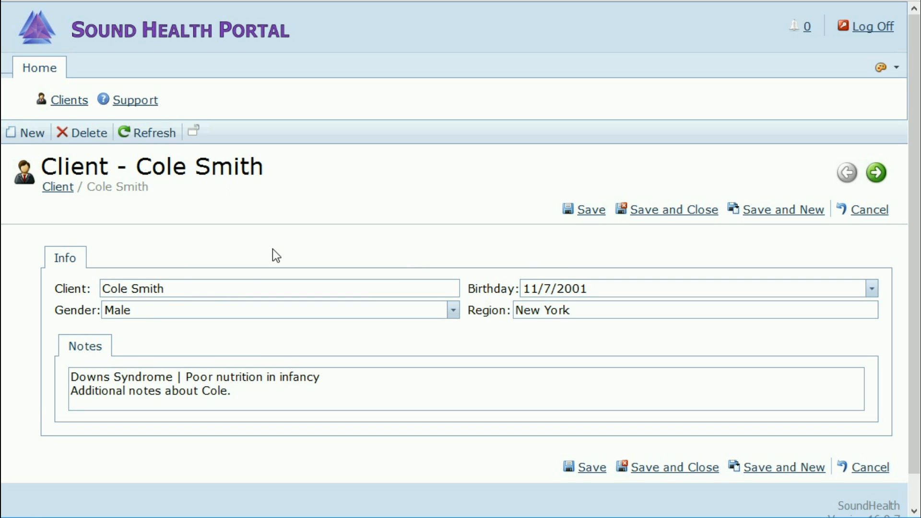
left_click(183, 289)
key("BackSpace")
key("BackSpace")
key("BackSpace")
key("BackSpace")
key("BackSpace")
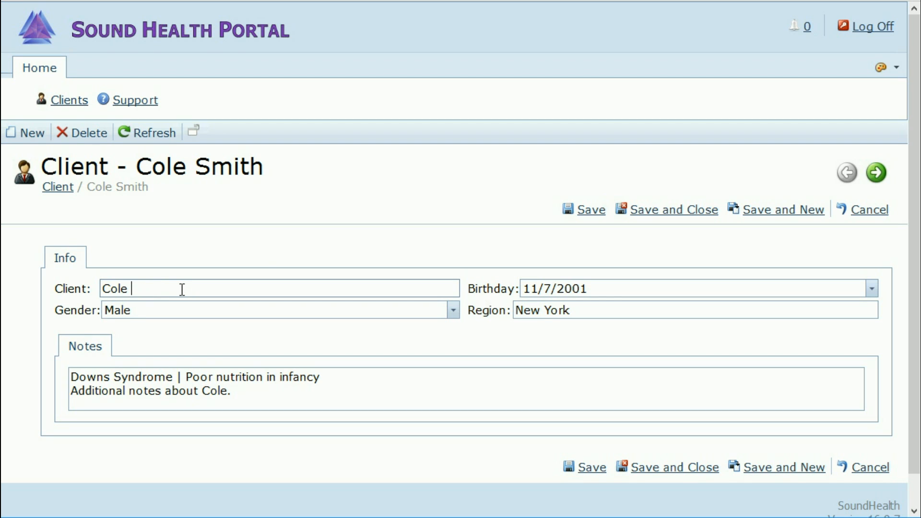
type("Brown")
left_click(871, 290)
left_click(623, 387)
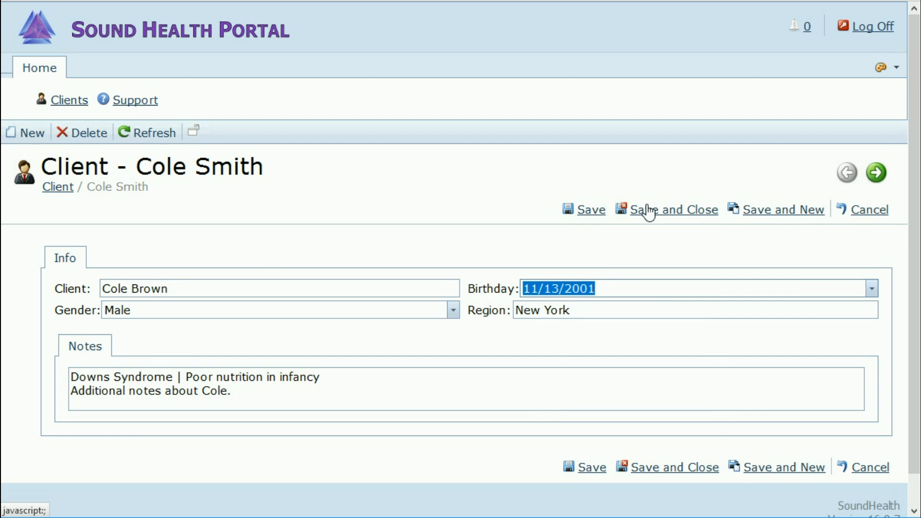
left_click(590, 218)
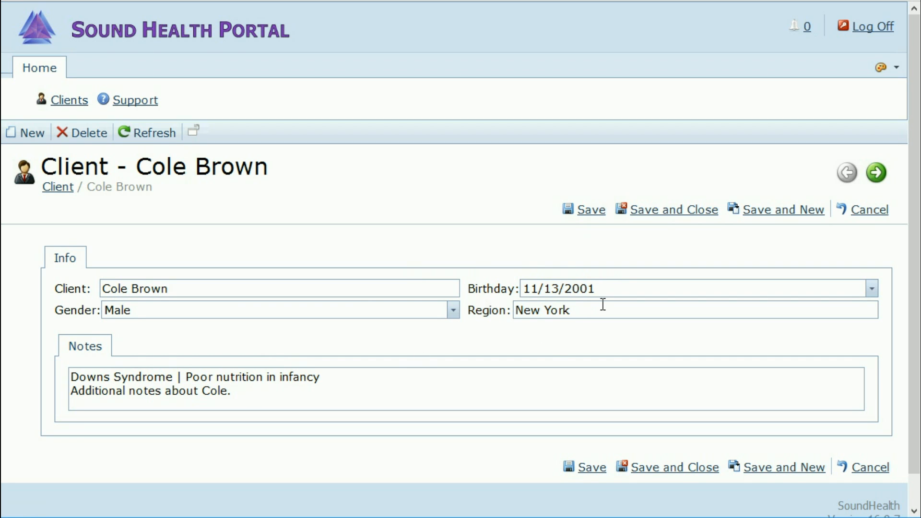
left_click(672, 217)
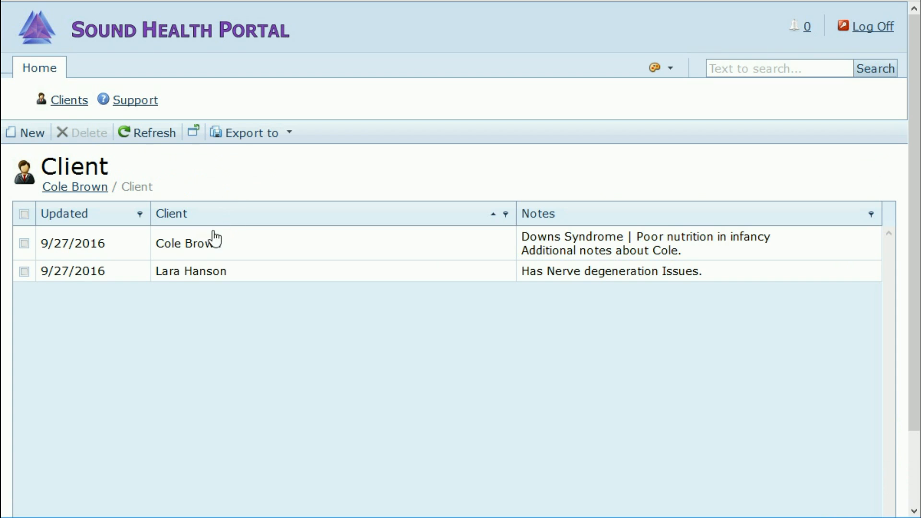
Step: Open the client's record, review its Info, Voice Files and Evaluations tabs, then switch to editing
left_click(188, 248)
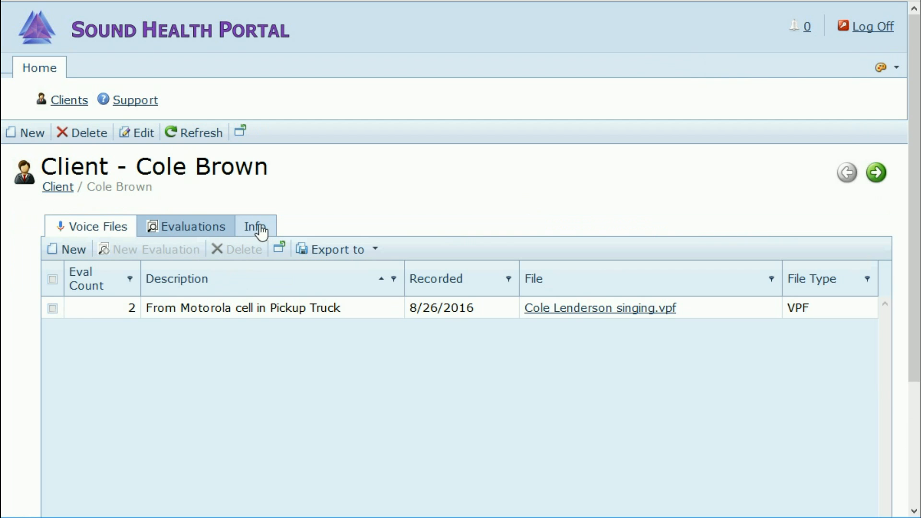
left_click(262, 230)
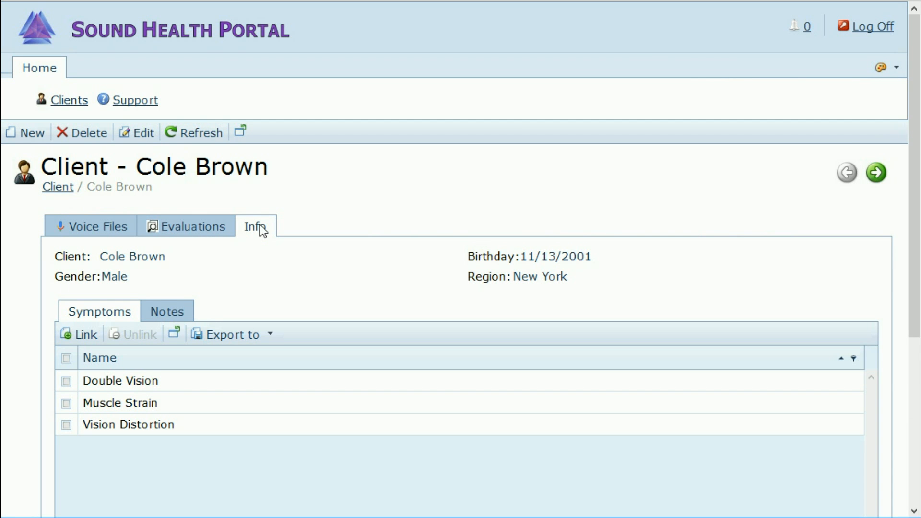
left_click(79, 224)
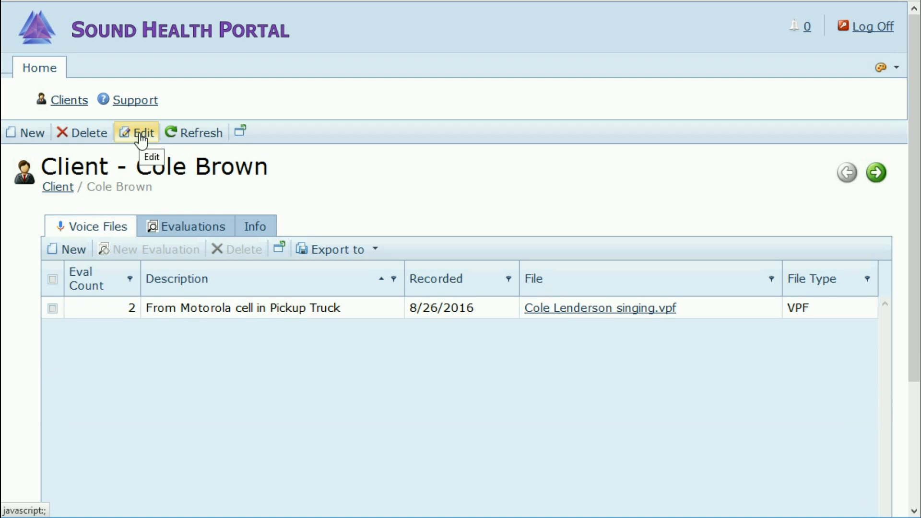
left_click(183, 227)
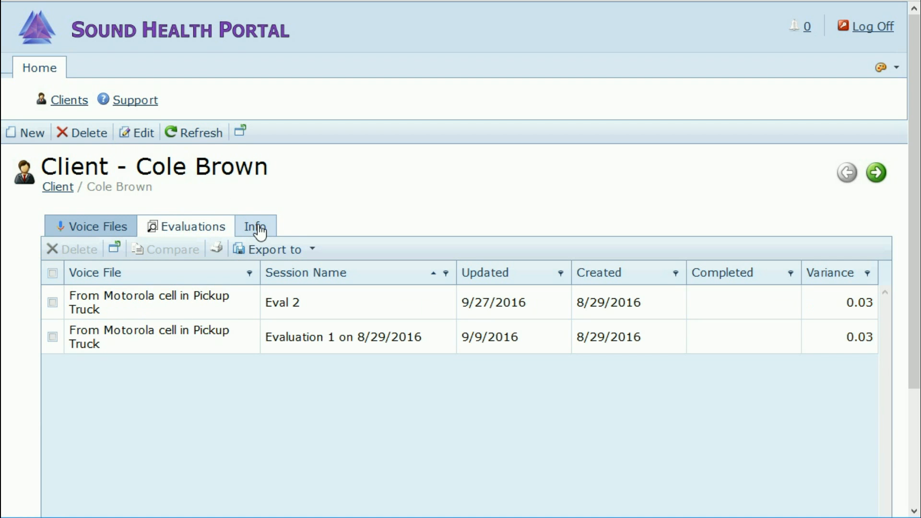
left_click(137, 136)
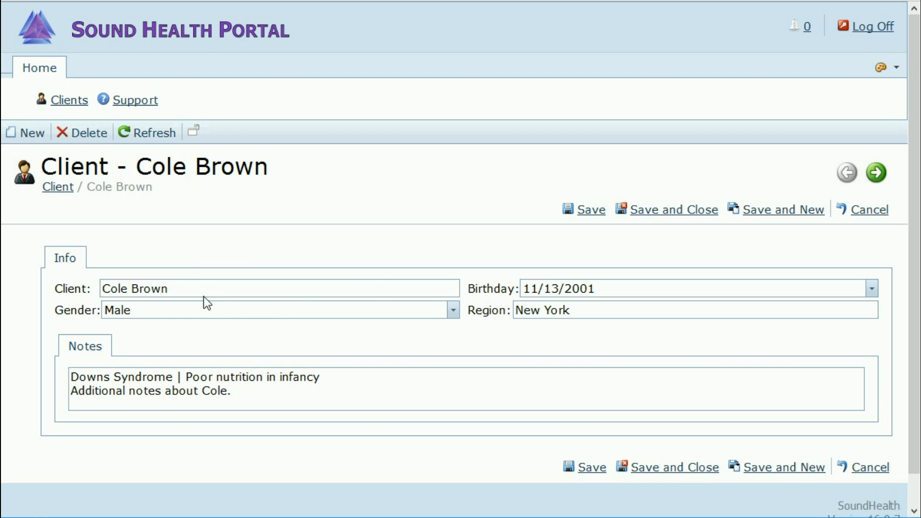
Step: Replace the client's surname with the original one in the Client field and save
left_click(190, 289)
key("BackSpace")
key("BackSpace")
key("BackSpace")
key("BackSpace")
key("BackSpace")
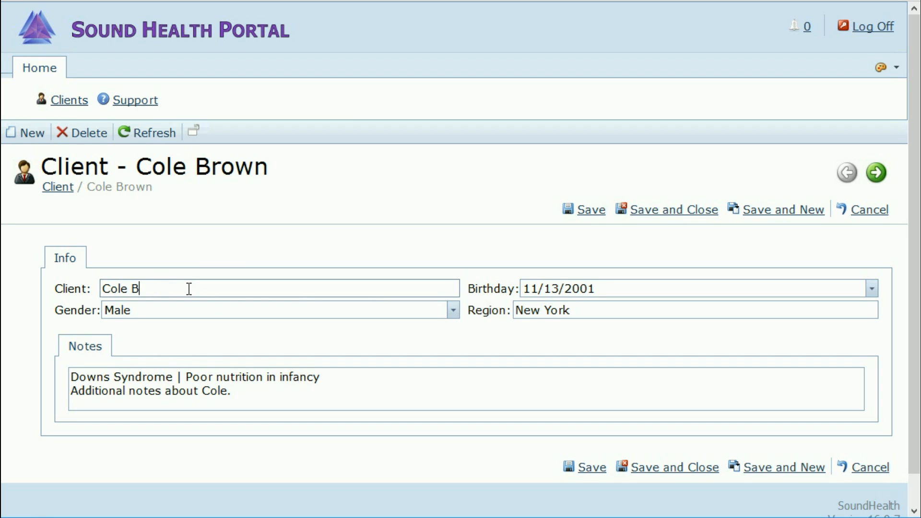
type("Smith")
left_click(585, 211)
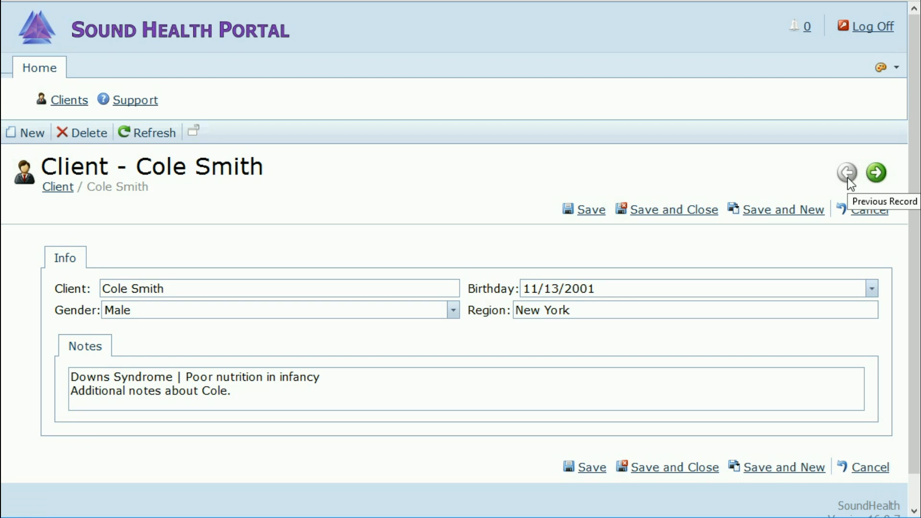
left_click(878, 178)
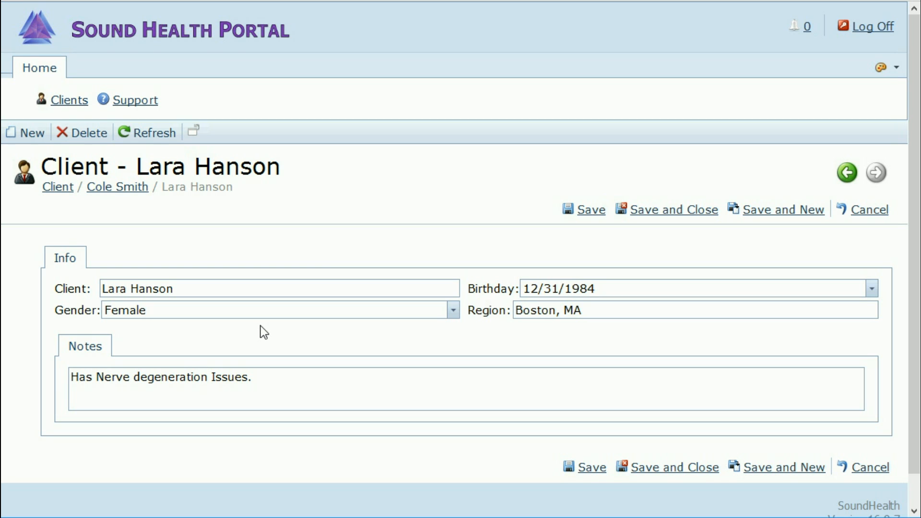
left_click(847, 174)
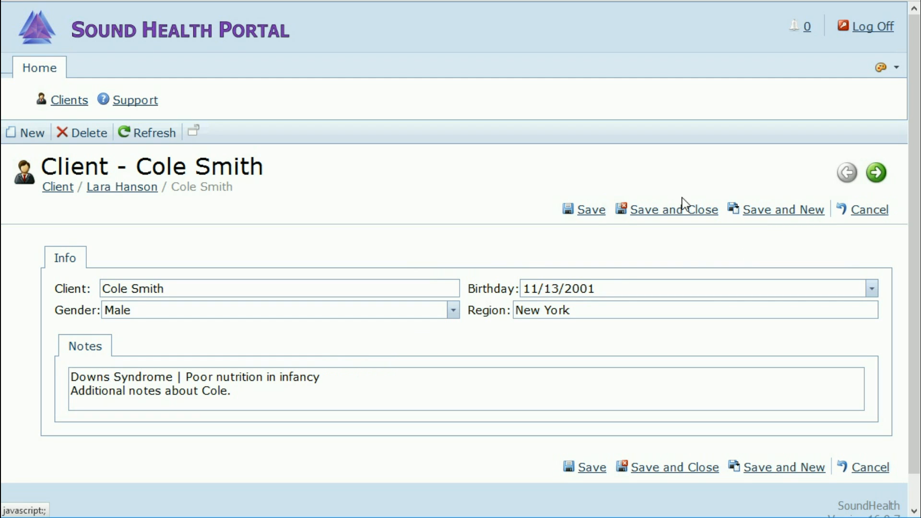
left_click(876, 174)
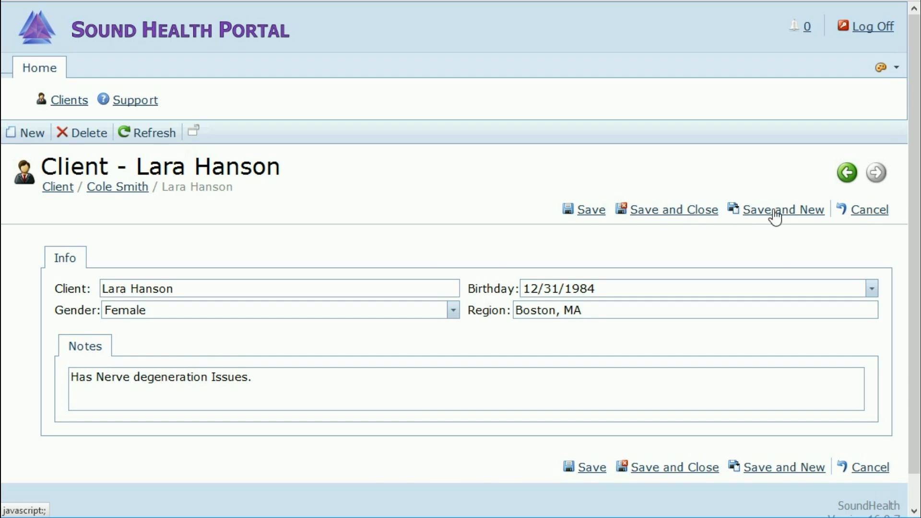
left_click(683, 211)
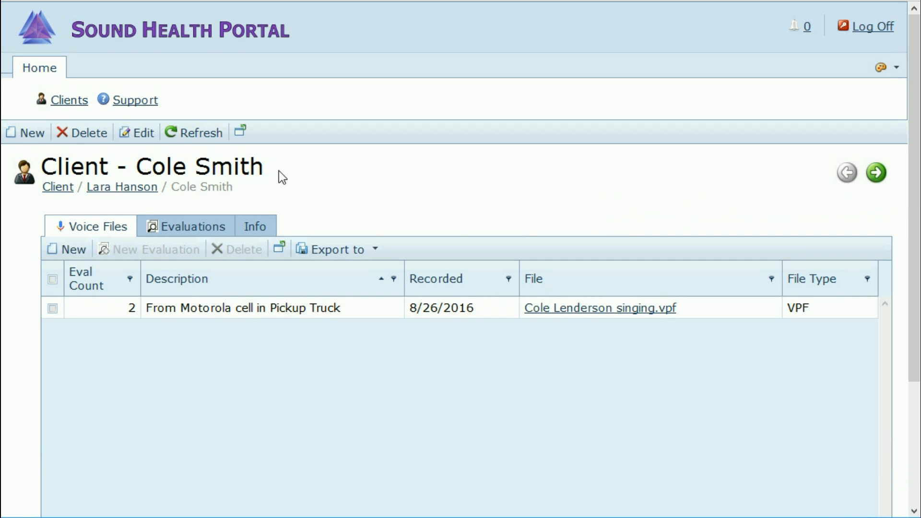
left_click(196, 227)
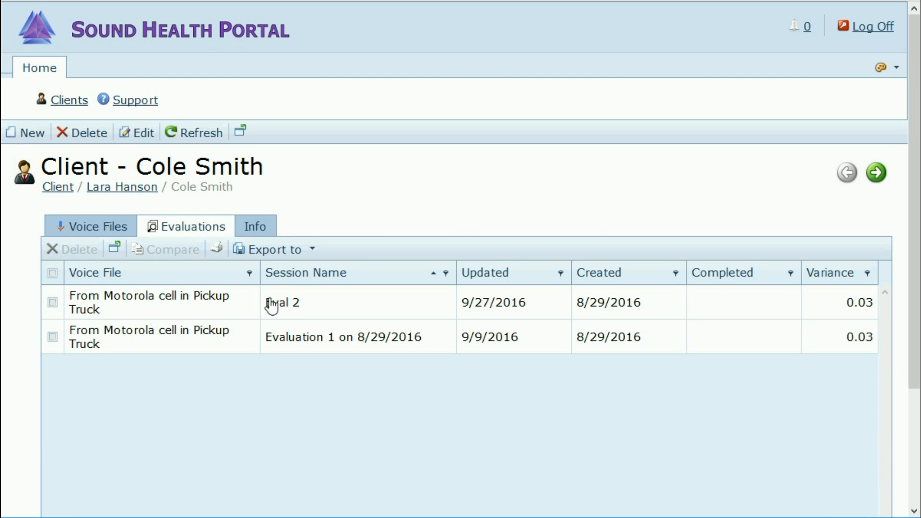
left_click(115, 221)
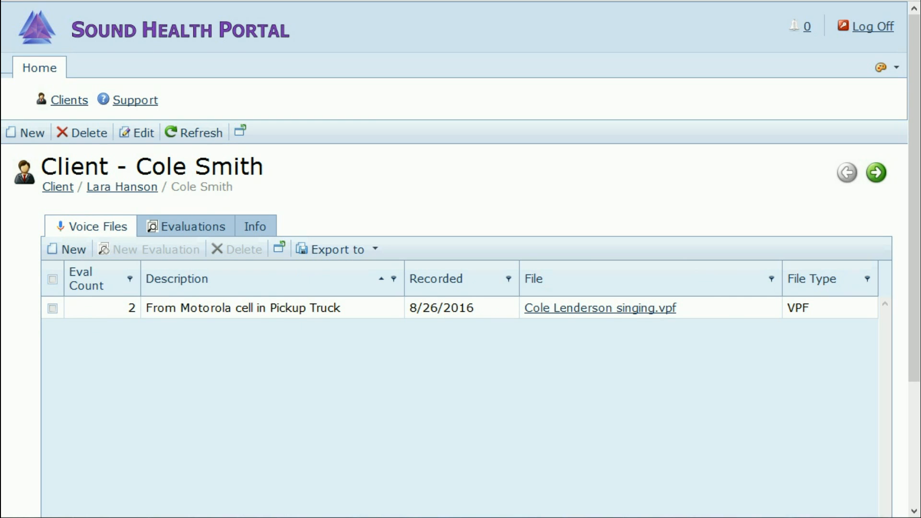
Step: Start a new client record and enter the client's full name
left_click(29, 134)
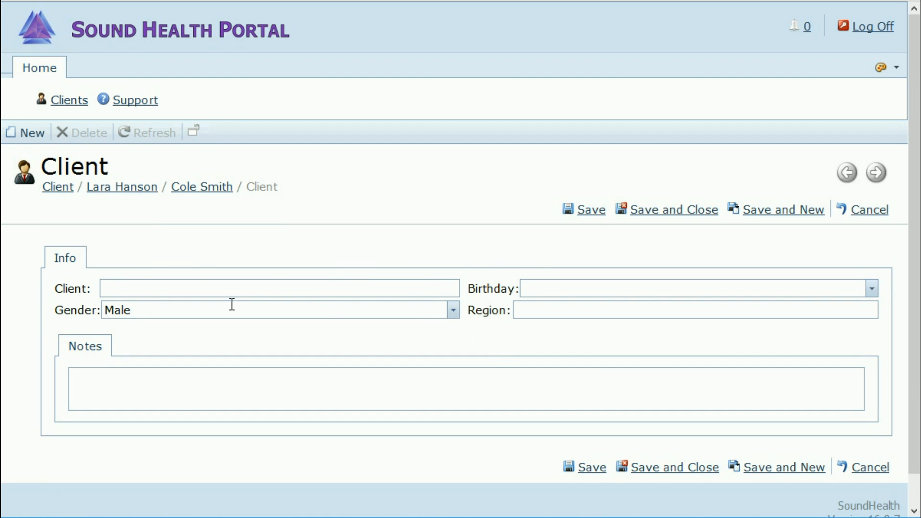
left_click(140, 288)
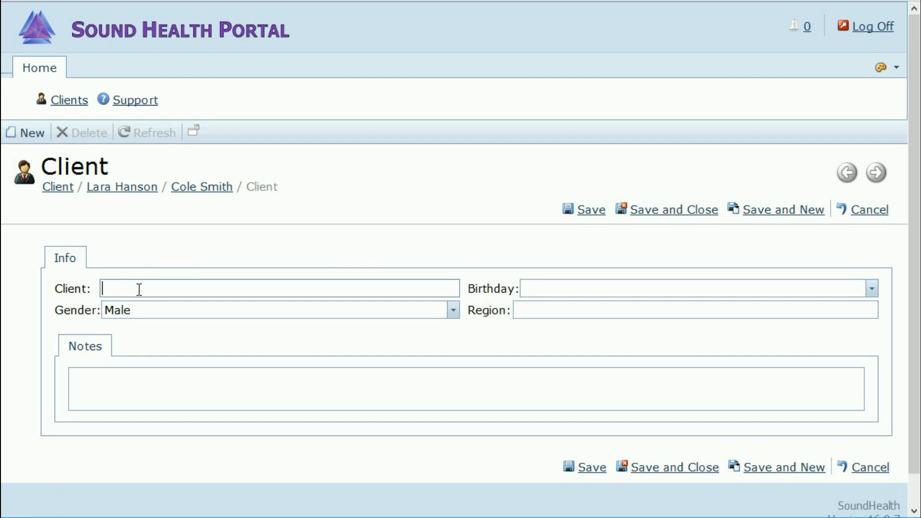
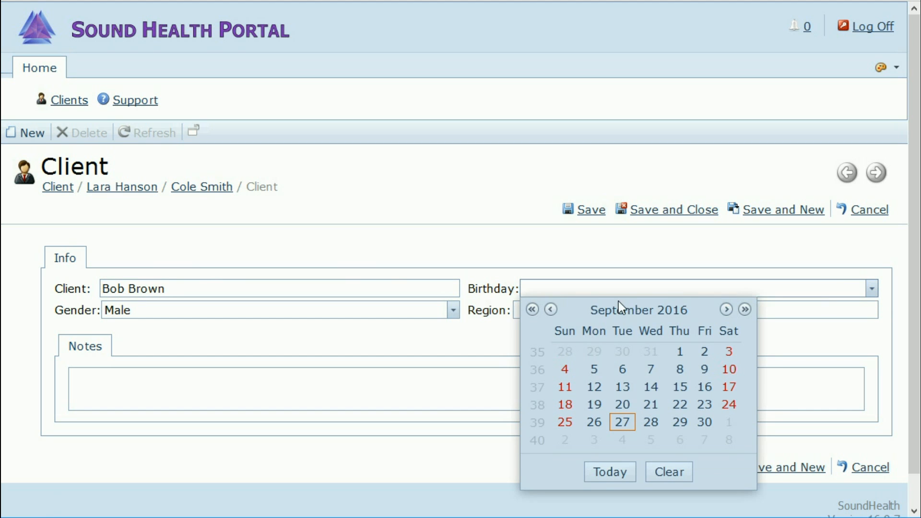
left_click(552, 311)
left_click(552, 311)
left_click(552, 311)
left_click(668, 475)
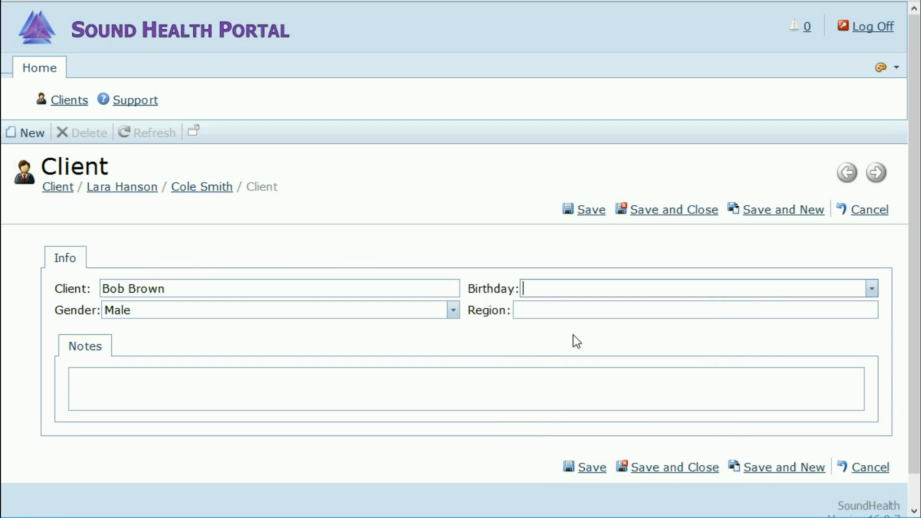
type("5/")
type("15.")
type("198")
type("4")
key("BackSpace")
key("BackSpace")
key("BackSpace")
key("BackSpace")
key("BackSpace")
type("/1984")
Step: Set region to Arizona and note 'Muscle complaints and poor circulation as well as Weight problems.'
left_click(566, 307)
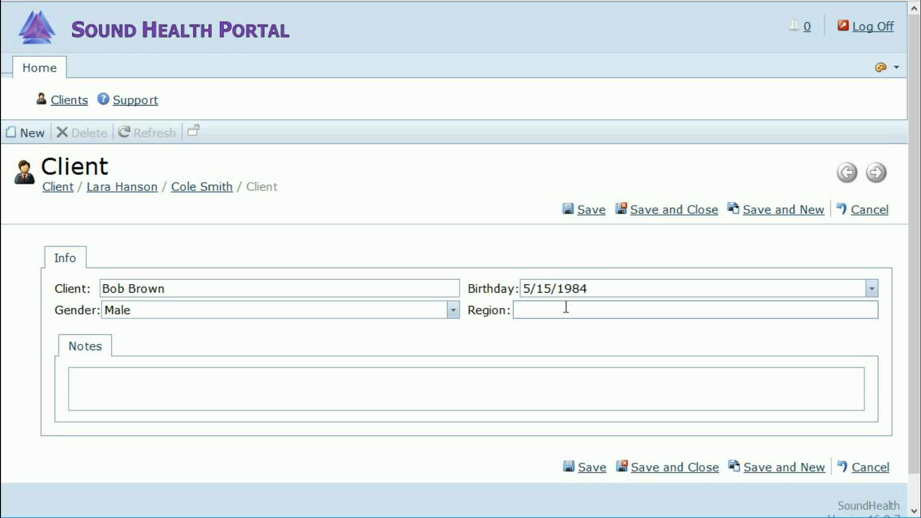
type("Arizona")
left_click(209, 385)
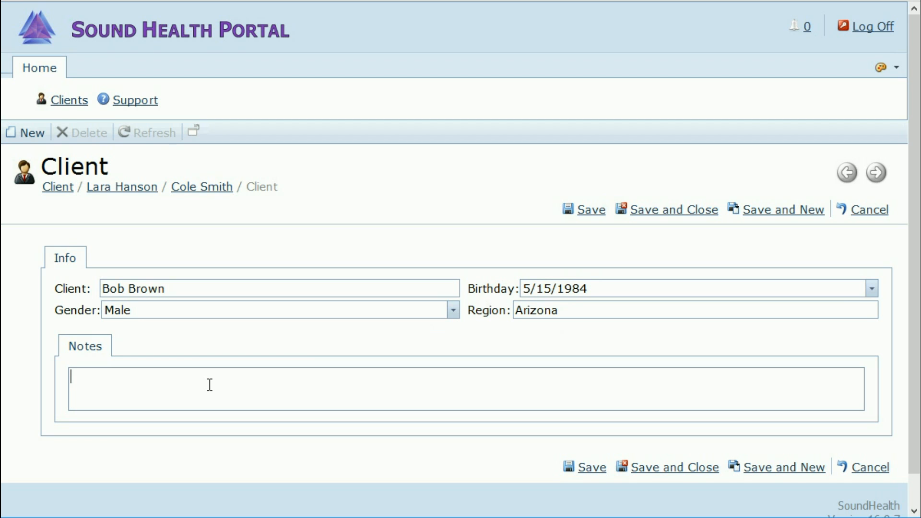
type("Muscle complaints")
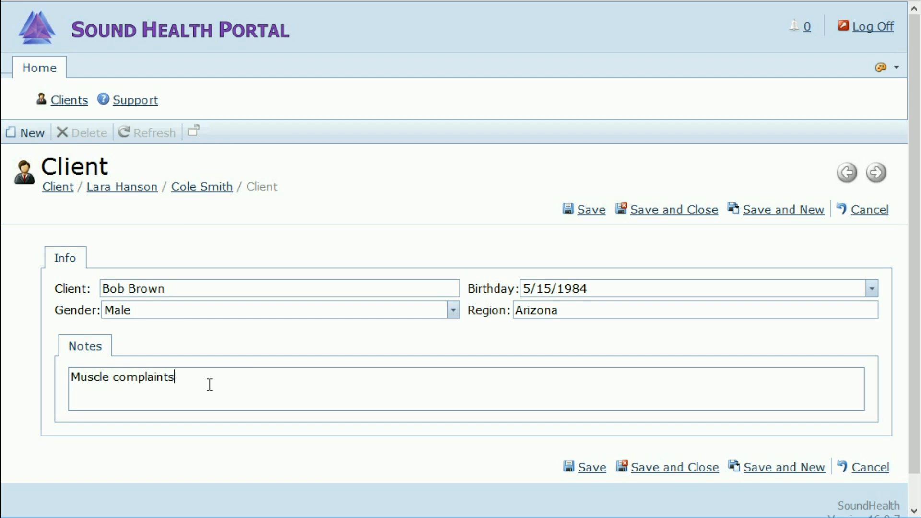
type(" and poor circulation as well as")
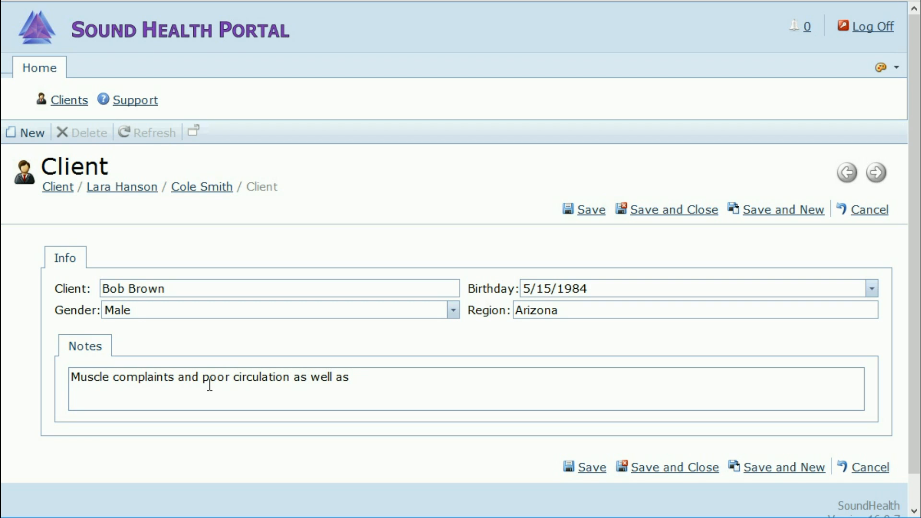
type(" Weight problems")
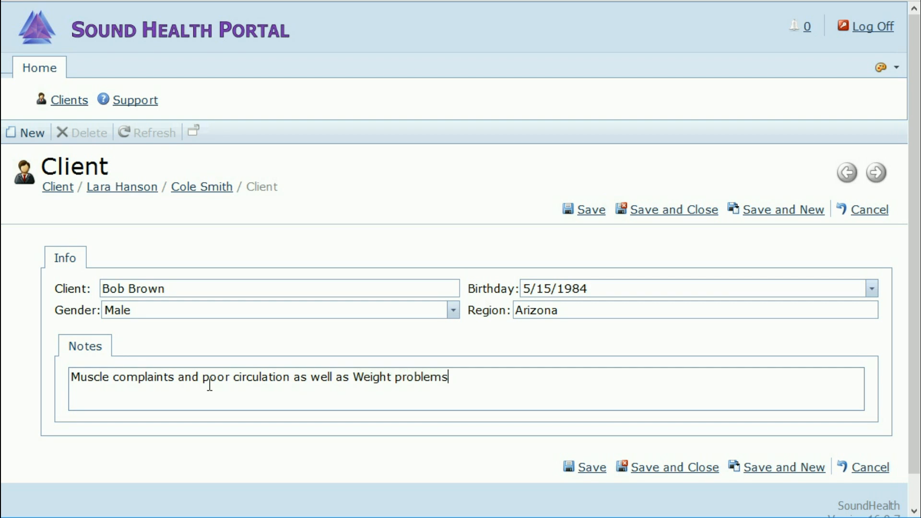
type(".")
Step: Save and close the new client, then view its Info tab with no symptoms linked
left_click(654, 212)
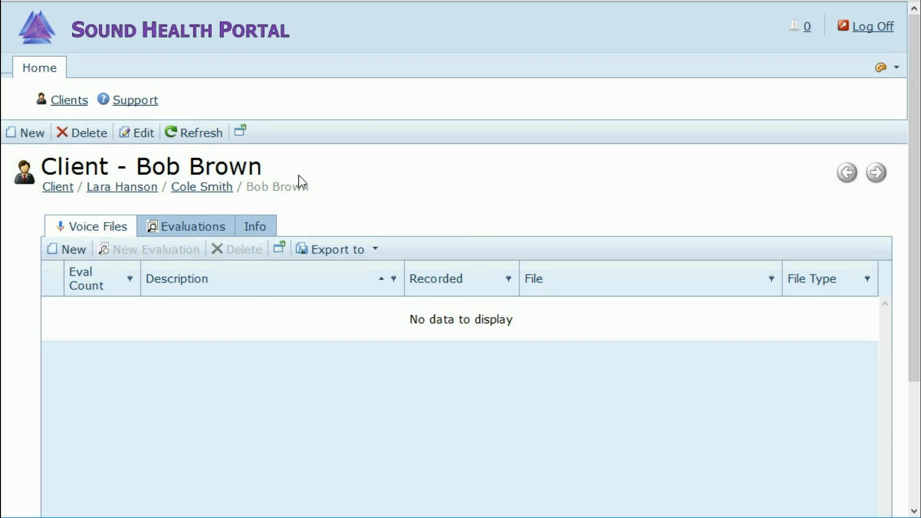
left_click(254, 226)
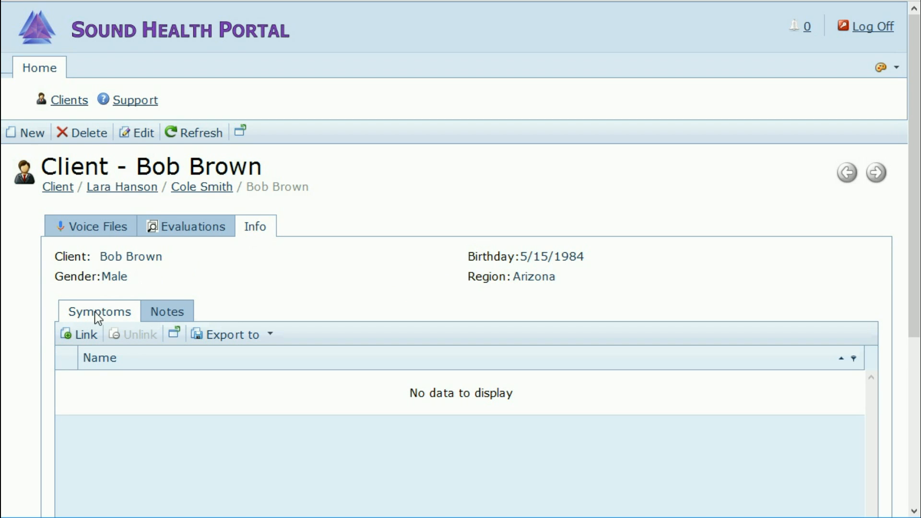
Step: Search 'weight' and link Weight Gain to the client
left_click(83, 336)
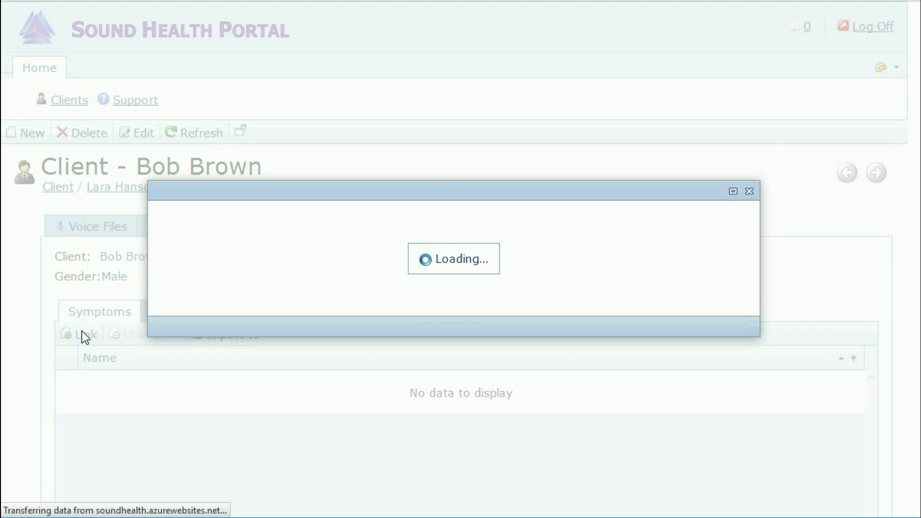
type("weight")
key("Return")
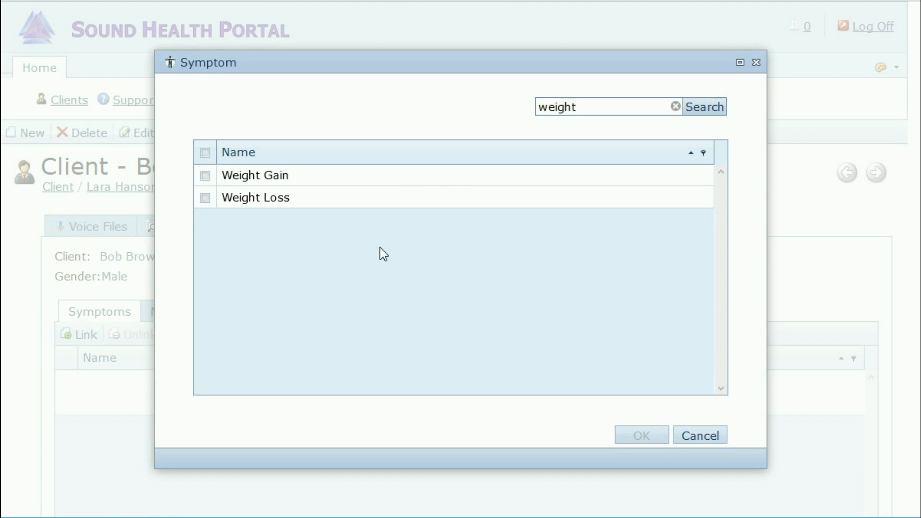
left_click(204, 175)
left_click(638, 439)
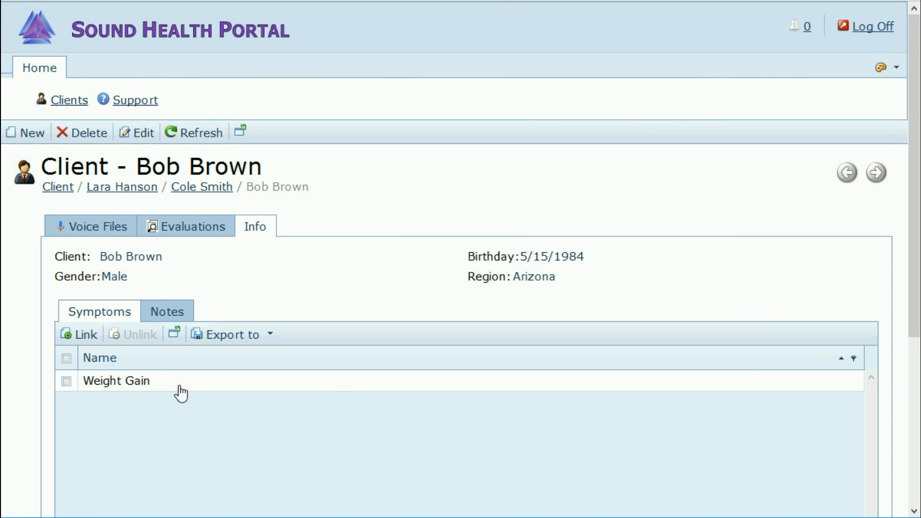
Step: Search 'musc' and link Muscle Atrophy, Muscle Weakness and Muscle Cramps to the client
left_click(73, 336)
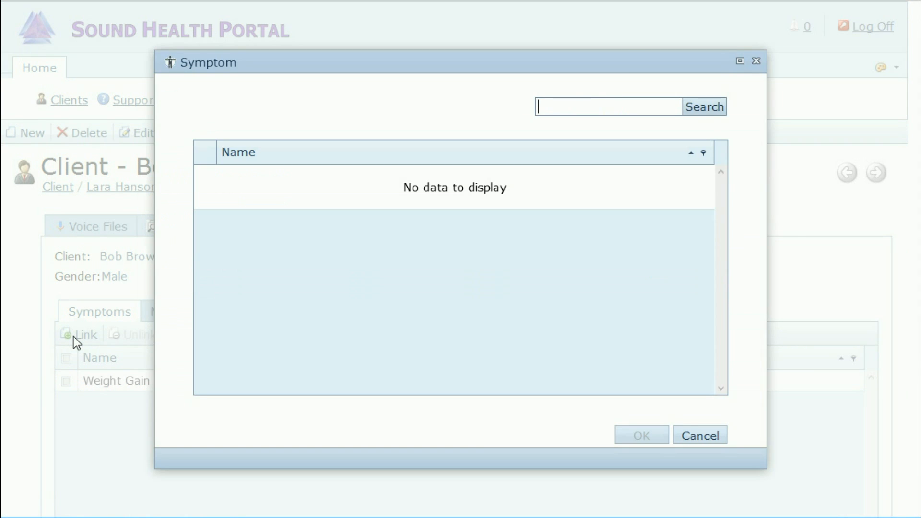
type("musc")
key("Return")
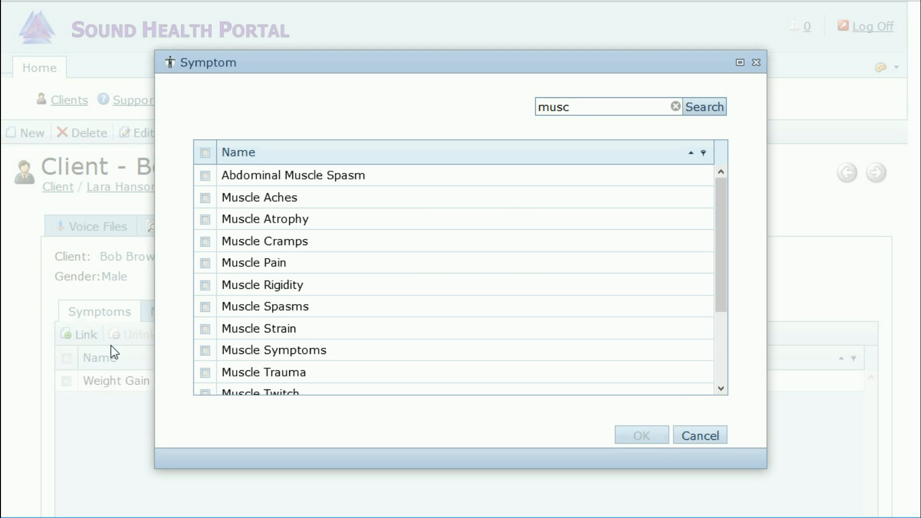
left_click(204, 220)
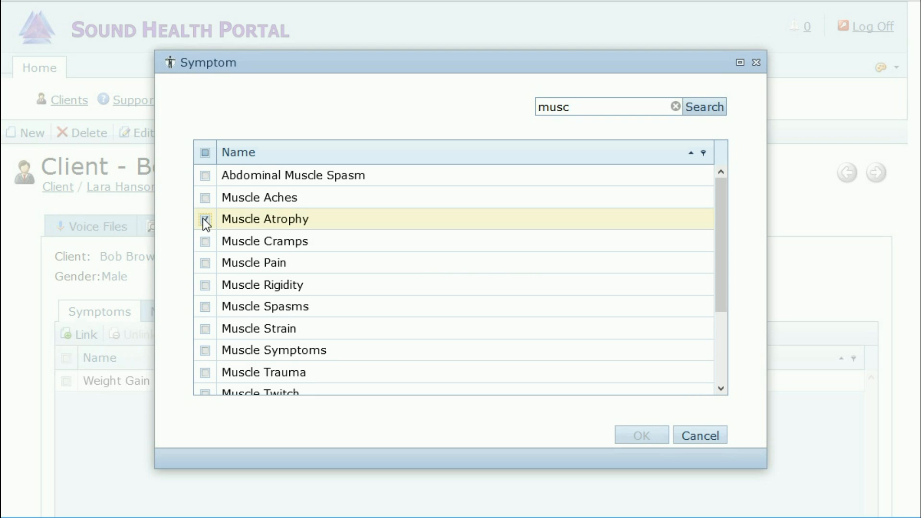
scroll(383, 329, "down", 3)
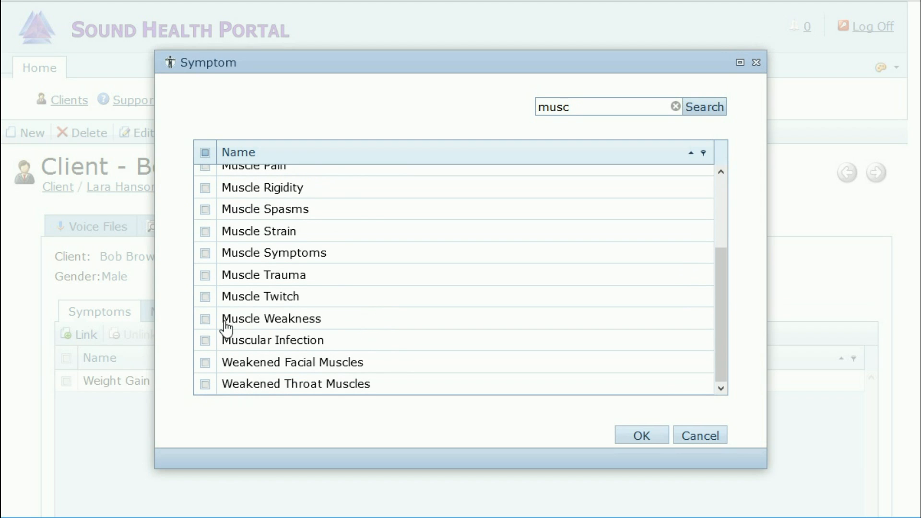
left_click(206, 319)
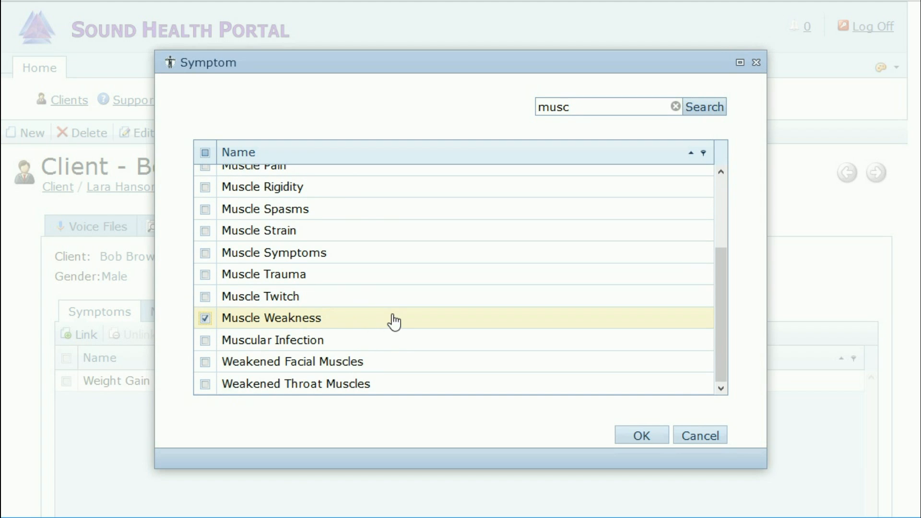
scroll(394, 322, "up", 2)
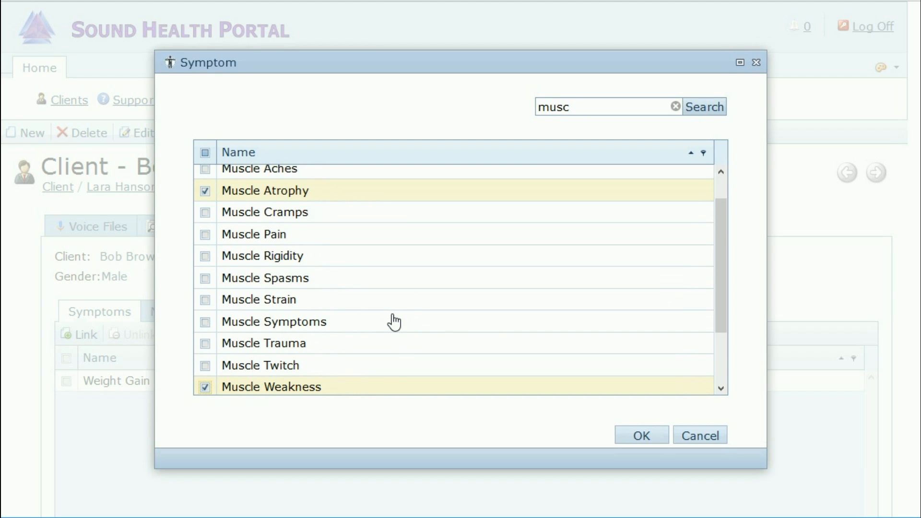
left_click(206, 212)
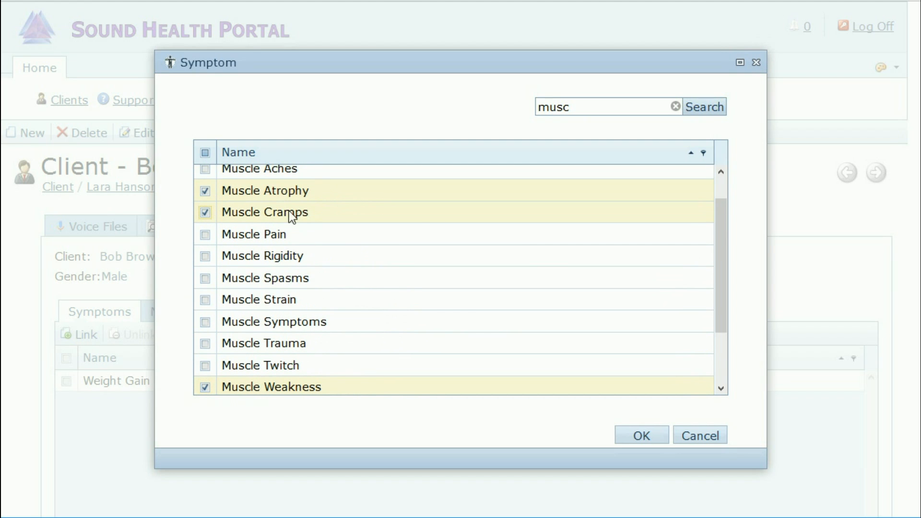
left_click(639, 436)
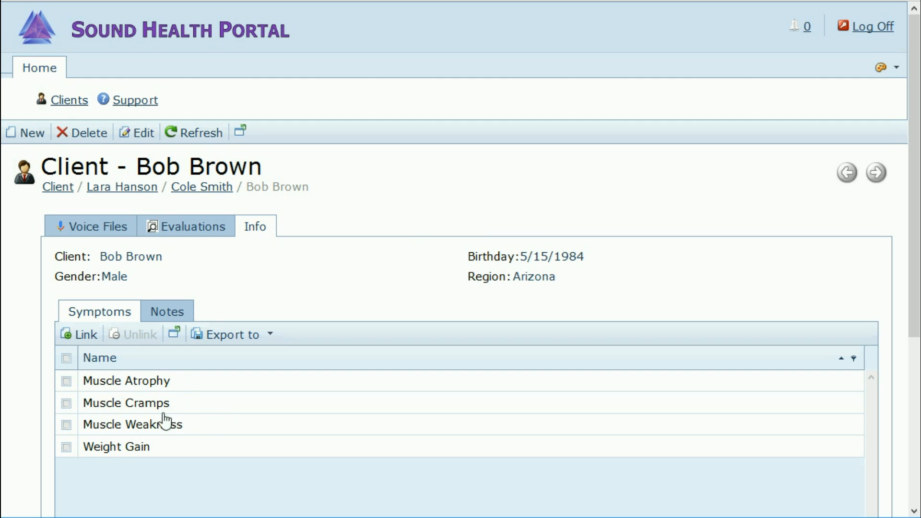
left_click(93, 226)
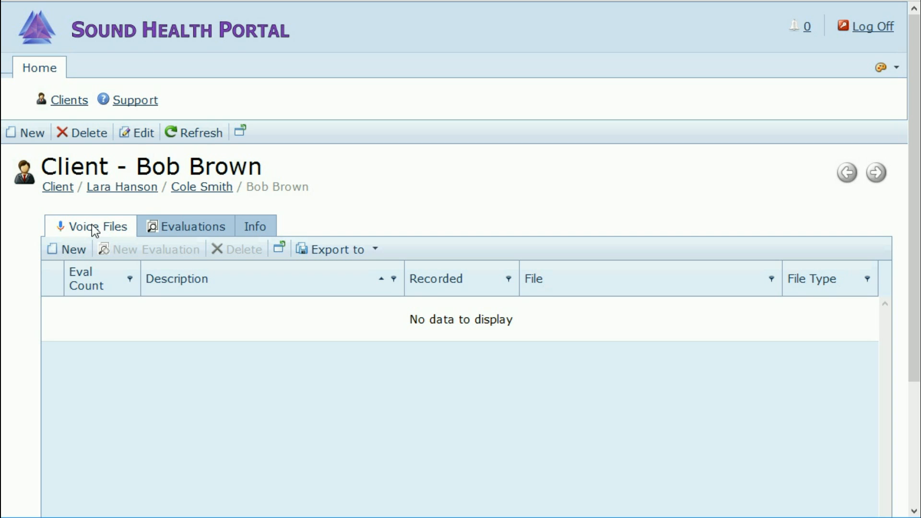
Step: Create a new voice file for the client and browse for the recording to upload
left_click(70, 254)
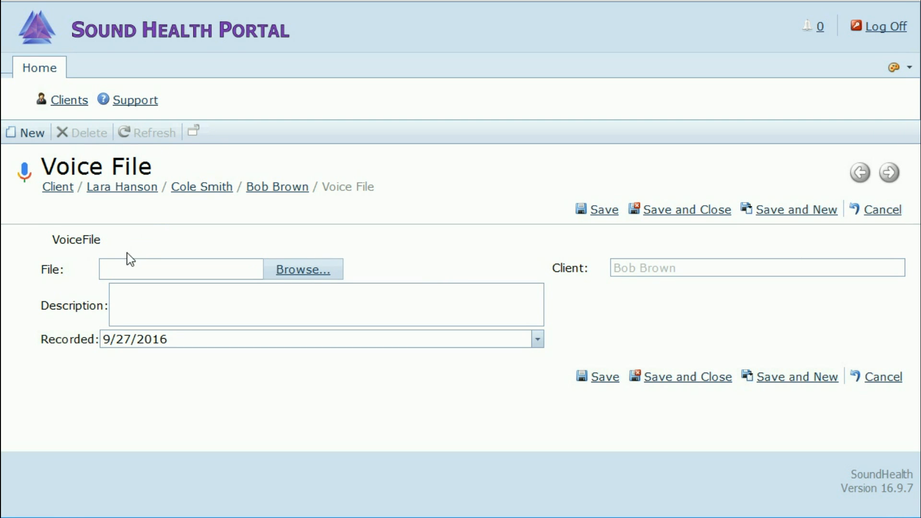
left_click(310, 270)
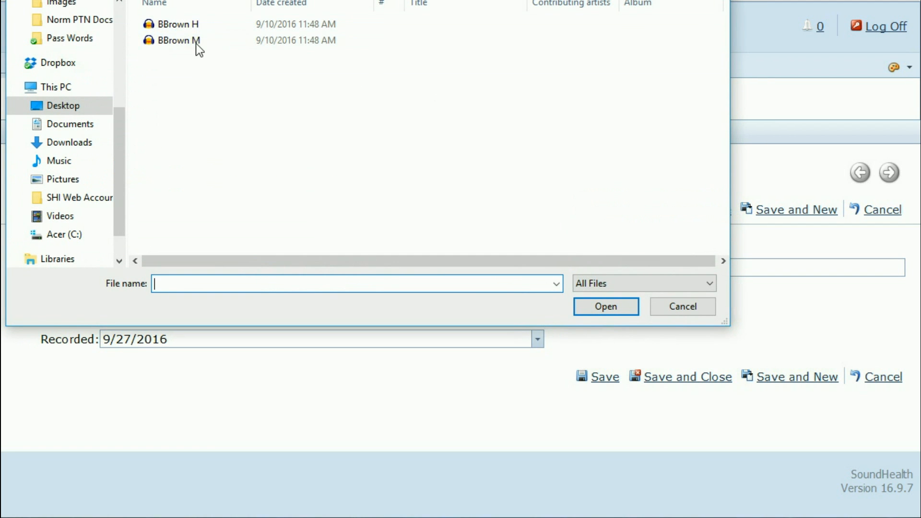
Step: Upload BBrown H.wav with description 'Health 1', save it and start another voice file
left_click(172, 22)
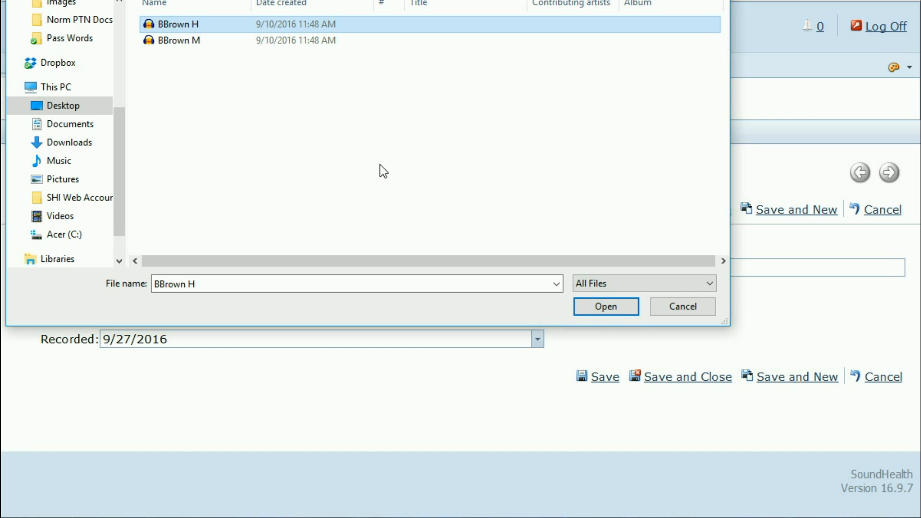
left_click(606, 307)
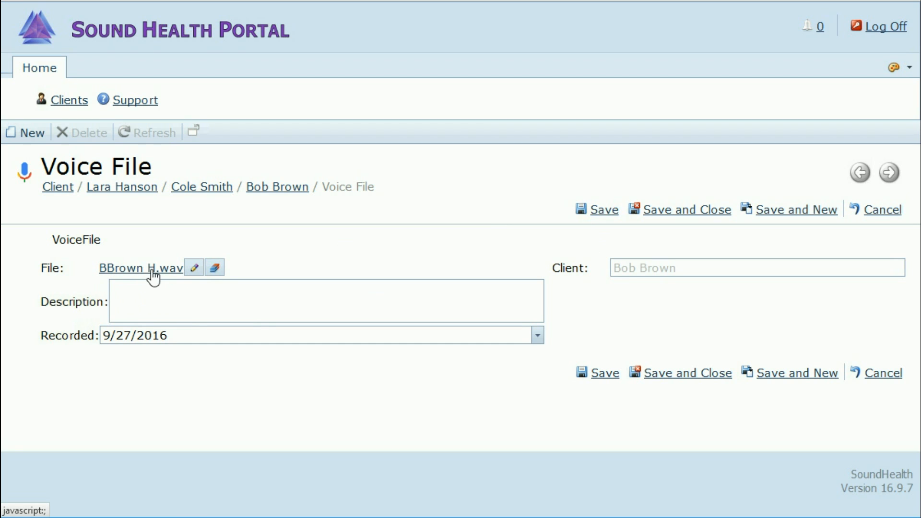
left_click(137, 289)
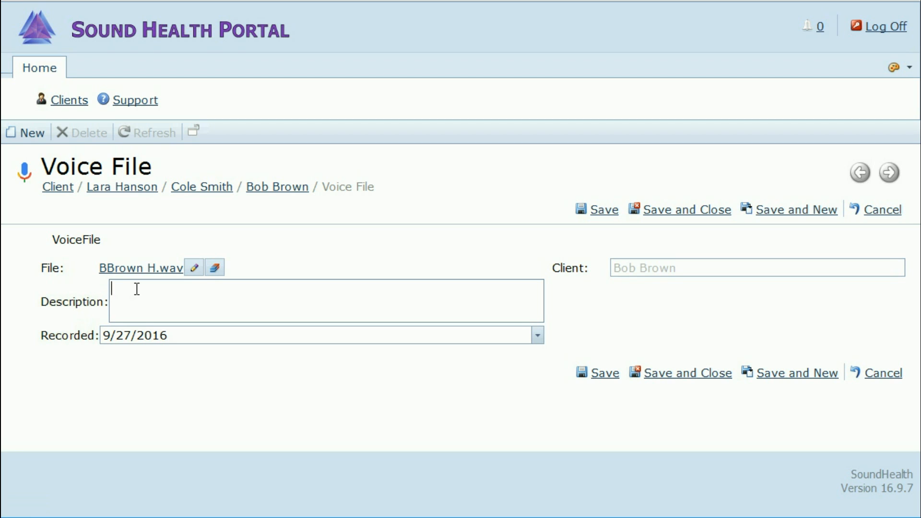
type("Health 1")
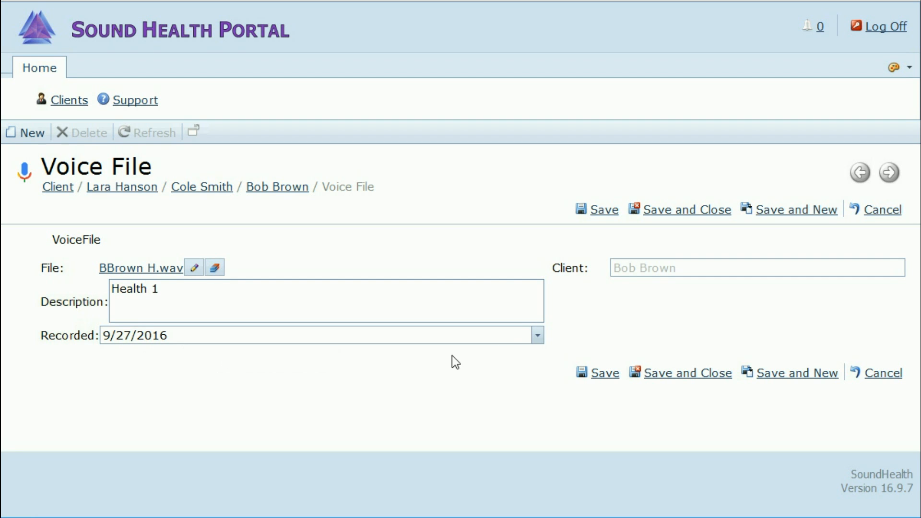
left_click(781, 214)
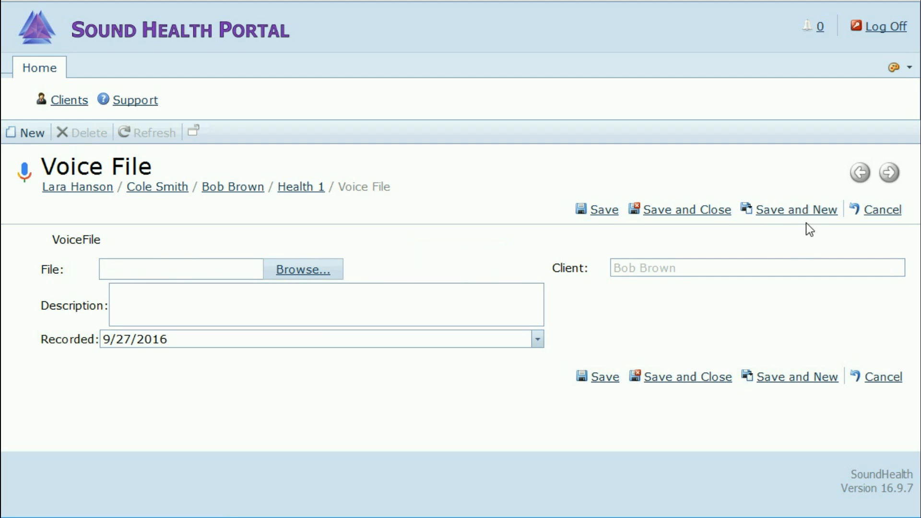
Step: Upload BBrown M.wav described 'Mundane', recorded 9/10/2016, and save and close it
left_click(303, 273)
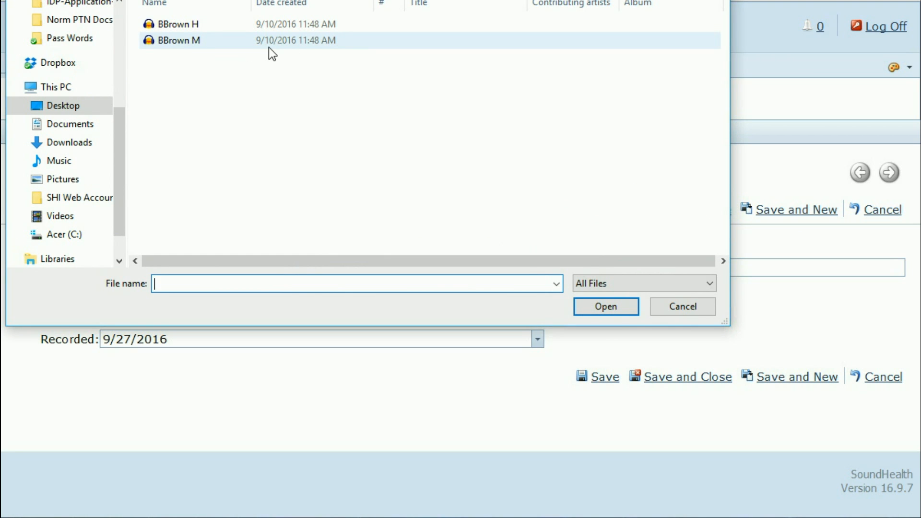
left_click(180, 42)
left_click(595, 306)
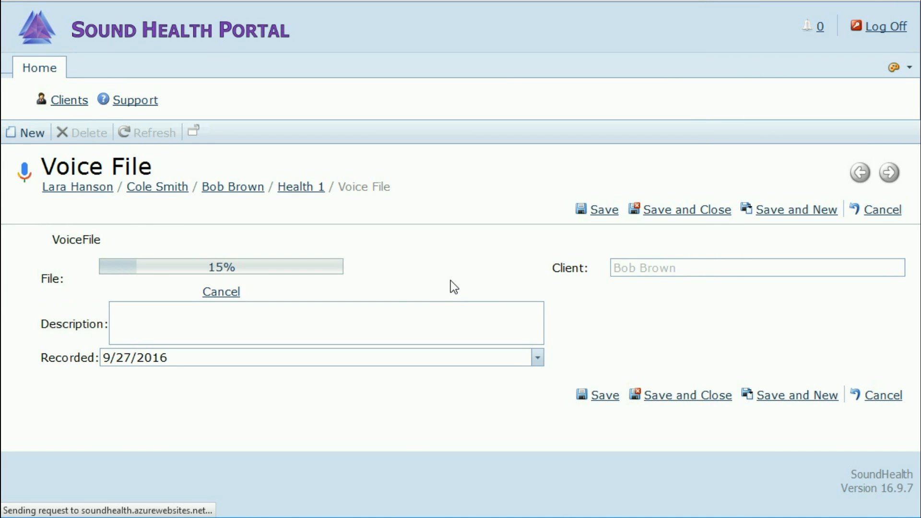
left_click(184, 318)
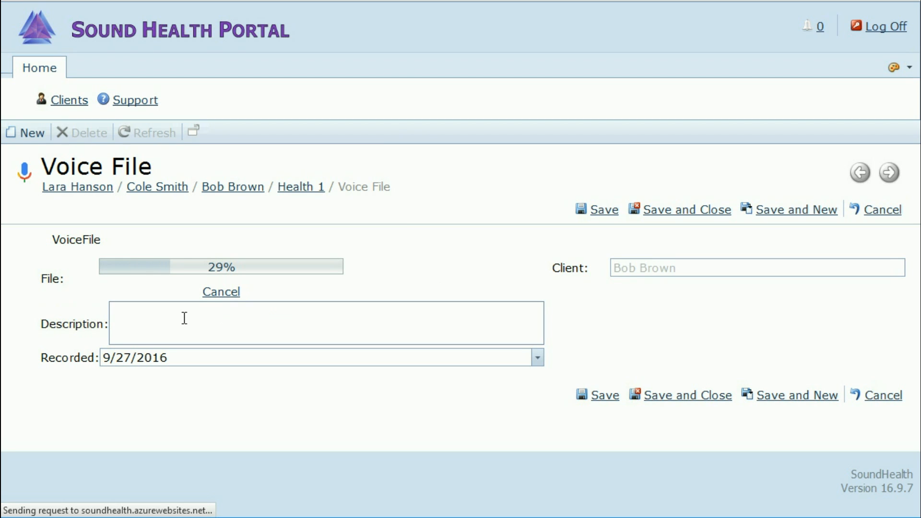
type("Mundane")
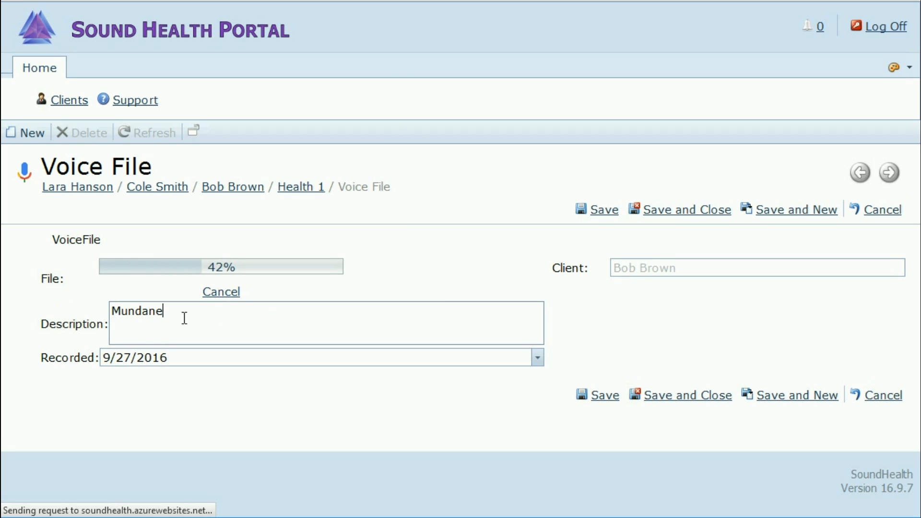
left_click(538, 363)
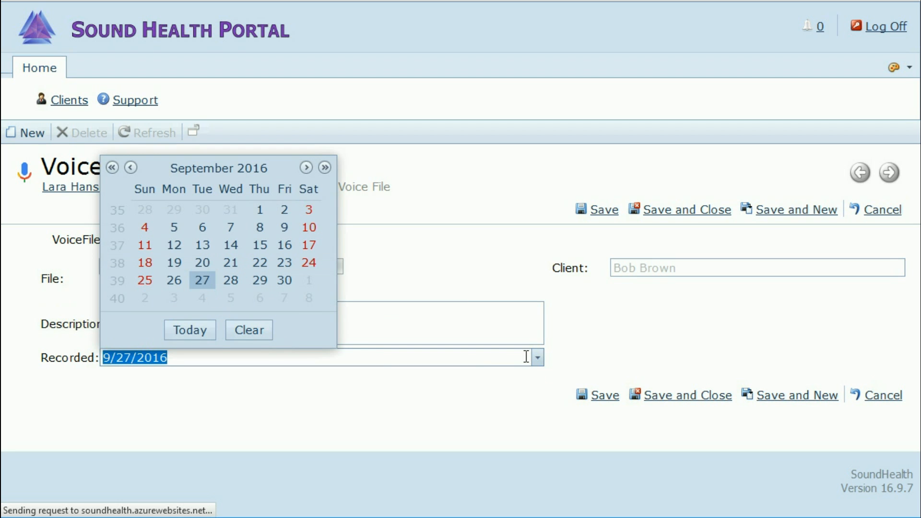
left_click(310, 228)
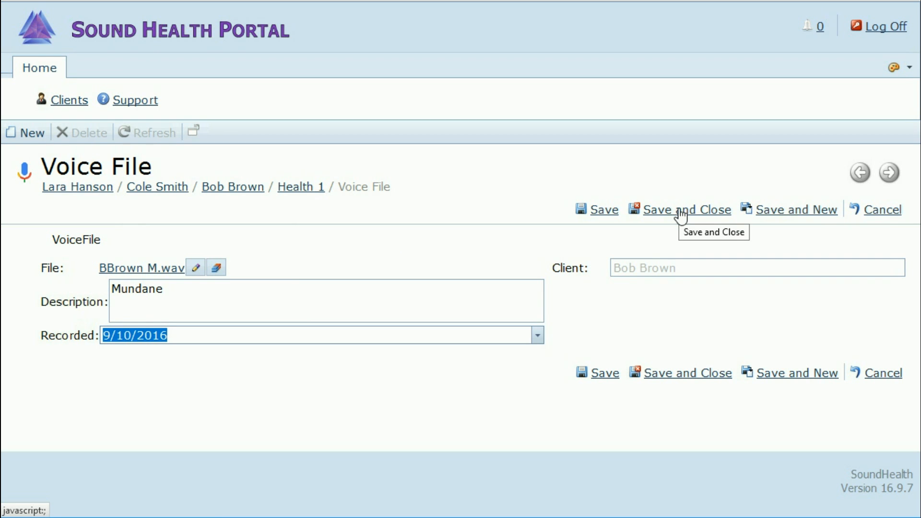
left_click(681, 215)
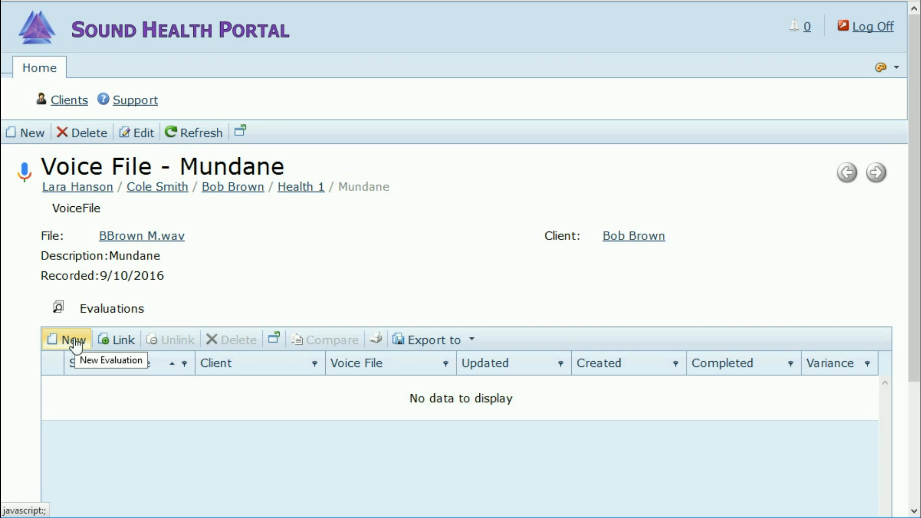
left_click_drag(101, 278, 177, 278)
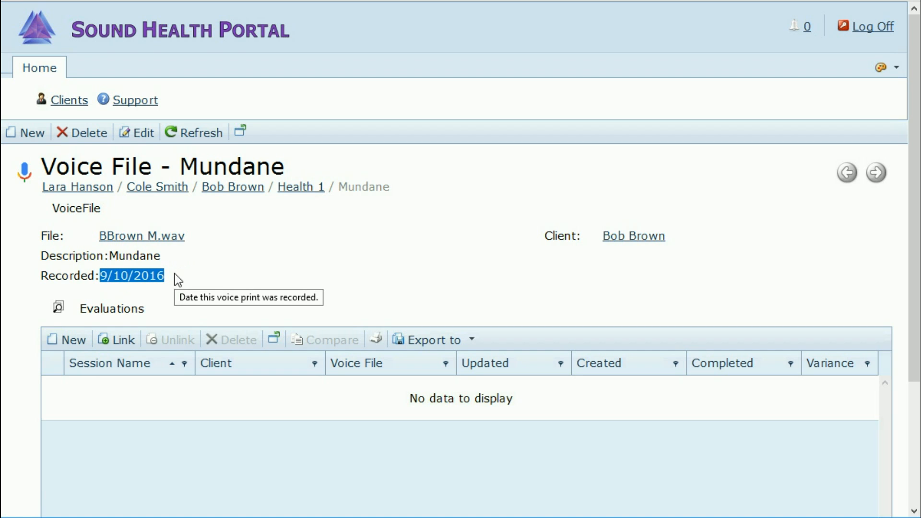
Step: Return to the client's page and open the Health 1 voice file
left_click(236, 192)
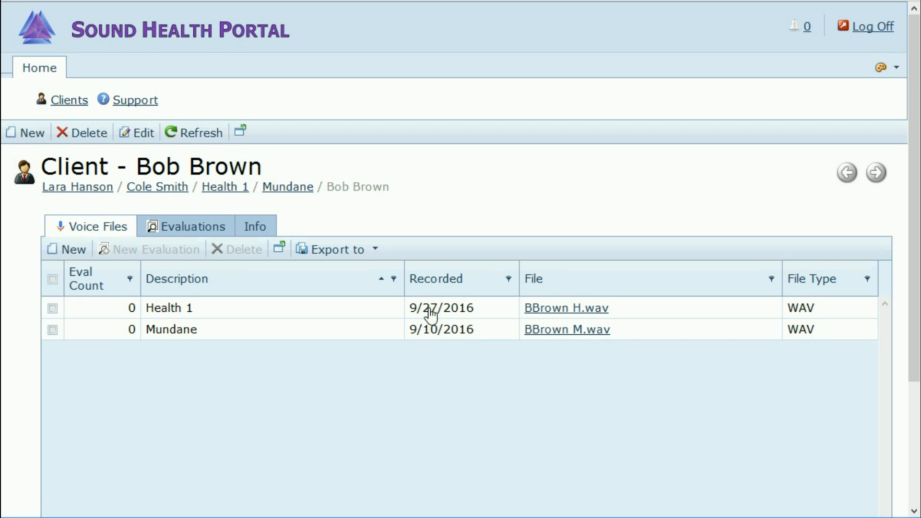
left_click(165, 312)
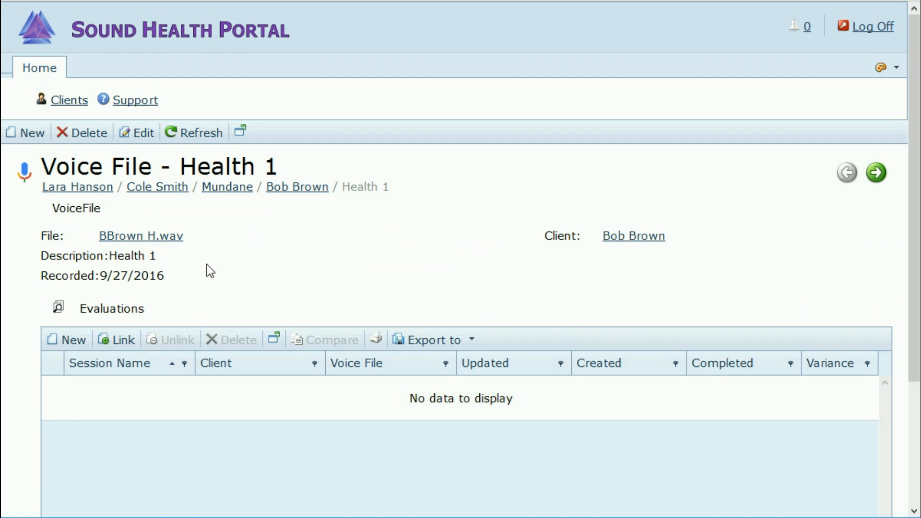
Step: Change Health 1's recorded date to 9/10/2016, save, and select it in the list
left_click(142, 135)
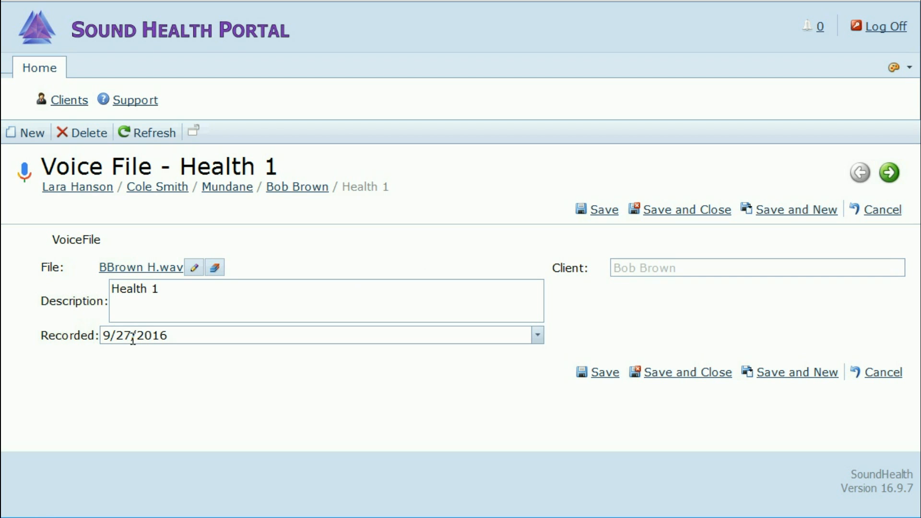
left_click(538, 337)
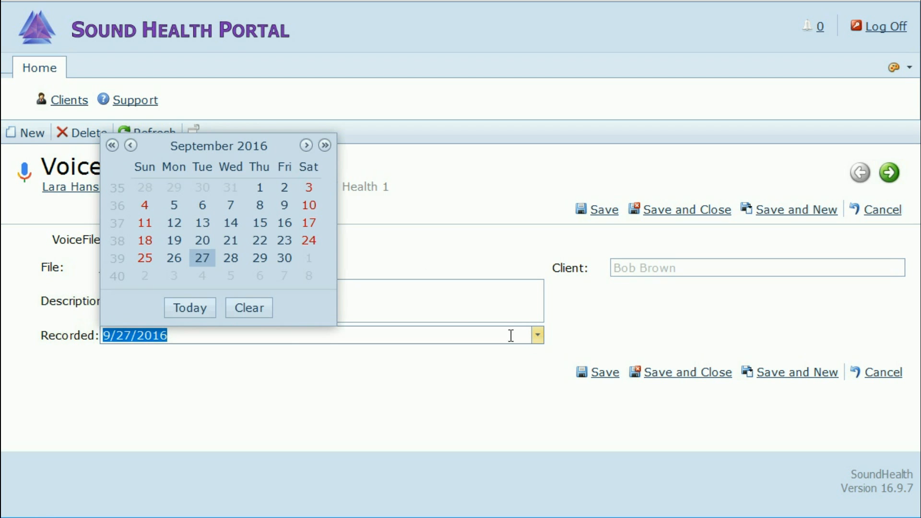
left_click(309, 206)
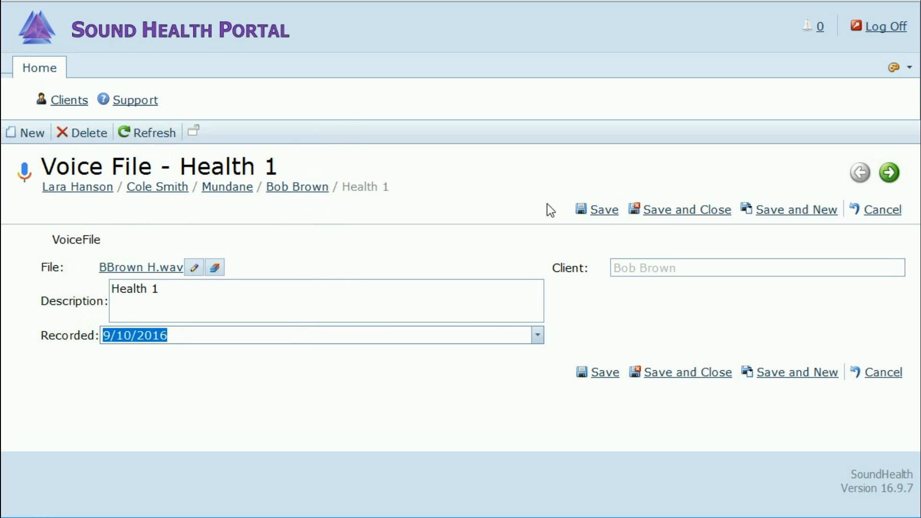
left_click(687, 216)
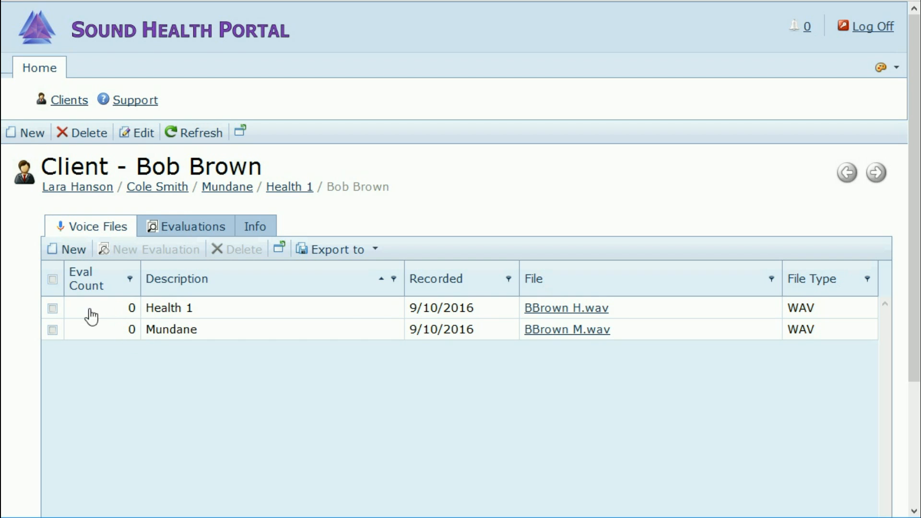
left_click(52, 309)
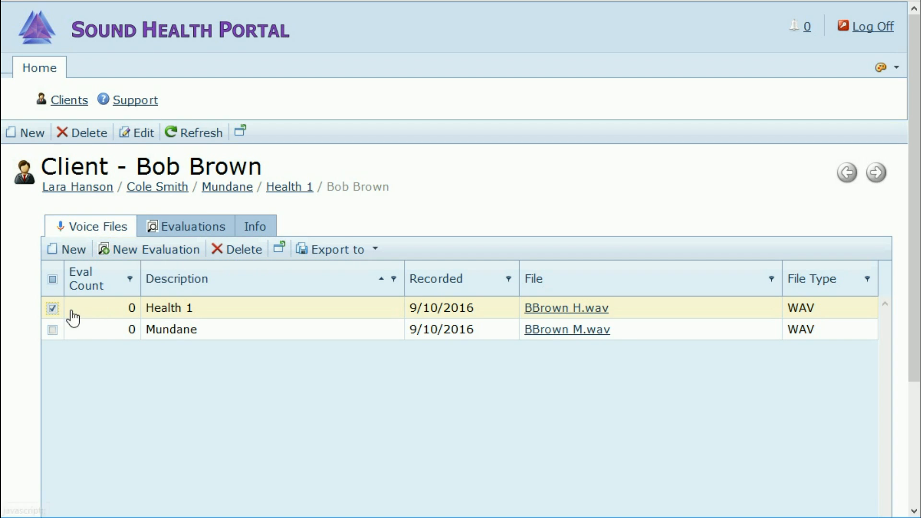
Step: Switch the selection from Health 1 to the Mundane voice file and start a new evaluation from it
left_click(52, 308)
left_click(52, 330)
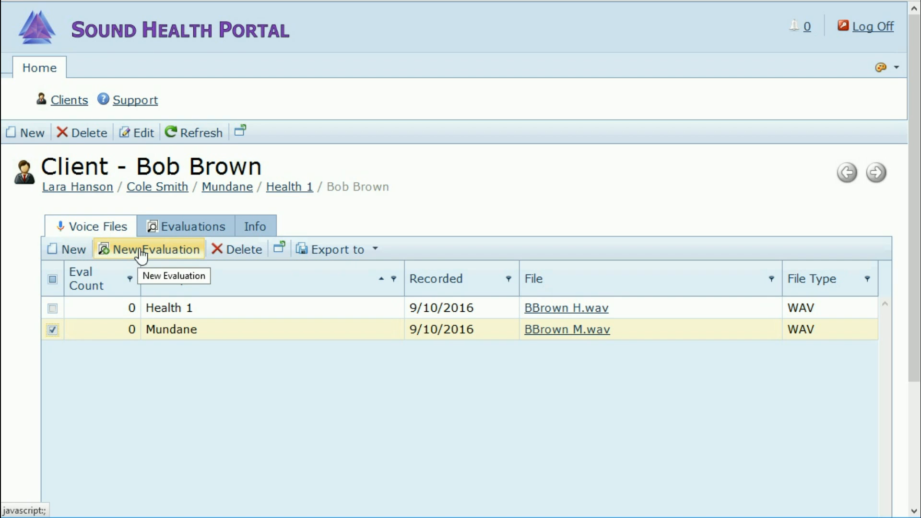
left_click(141, 255)
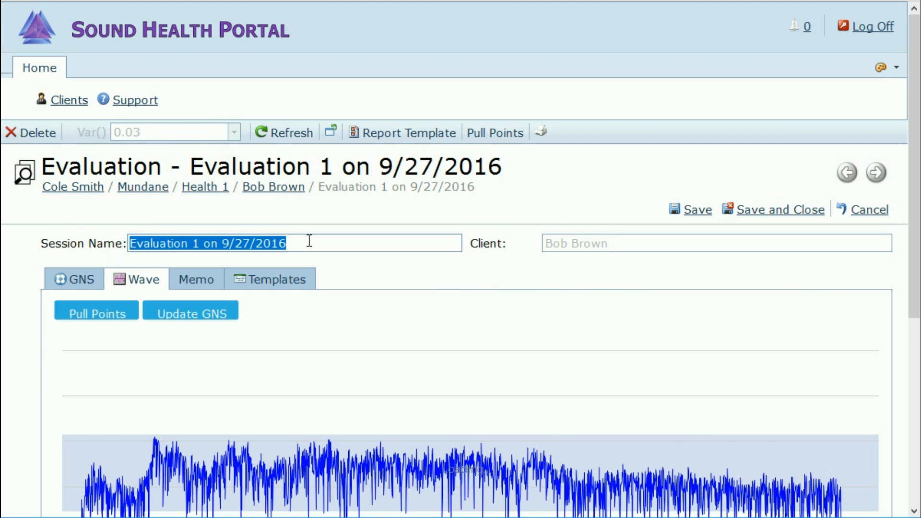
Step: Replace the default session name with 'Demo One Eval' and save and close the evaluation
left_click_drag(309, 241, 100, 239)
type("De")
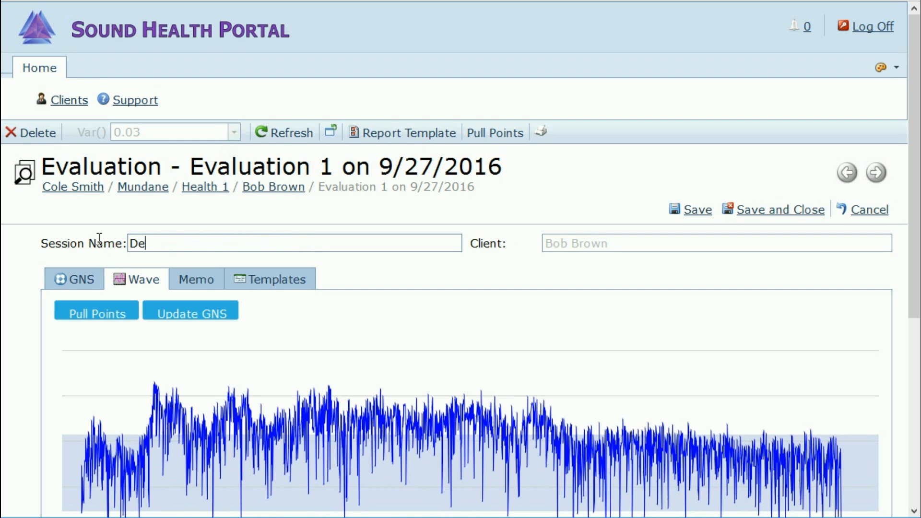
type("mo One Eval")
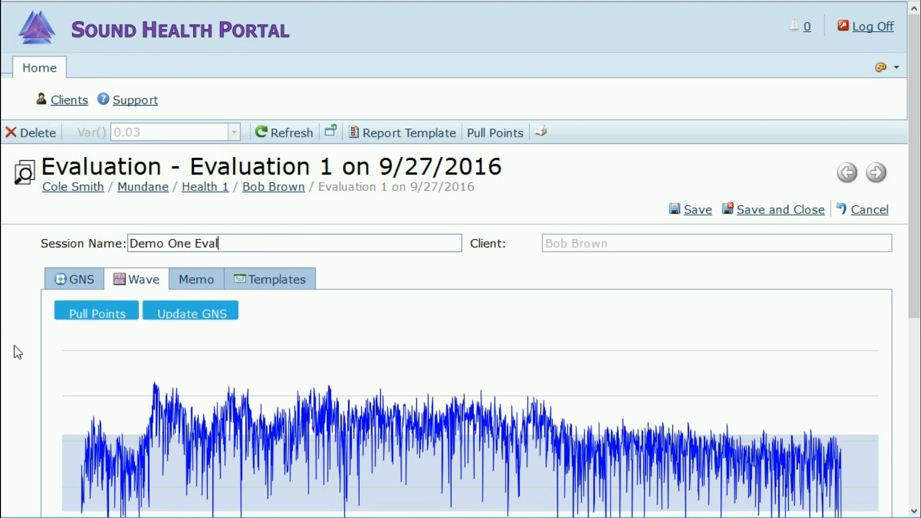
scroll(14, 347, "down", 3)
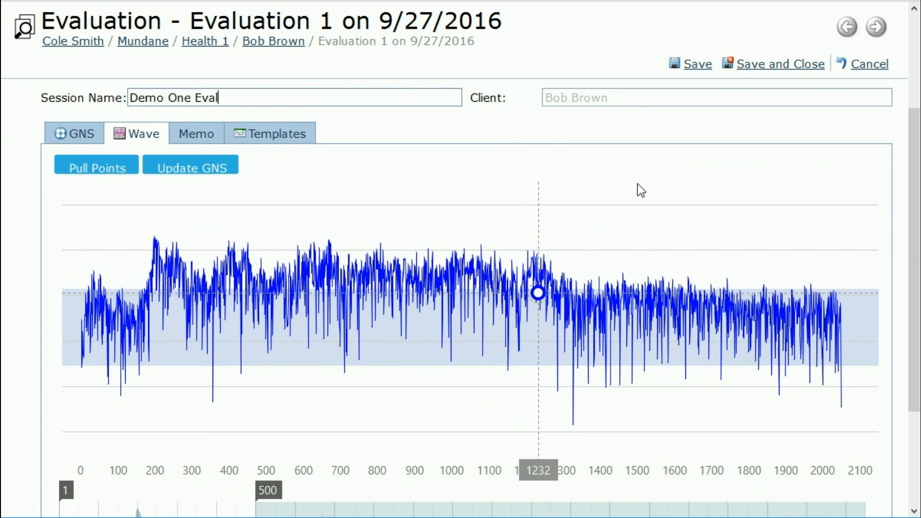
left_click(781, 67)
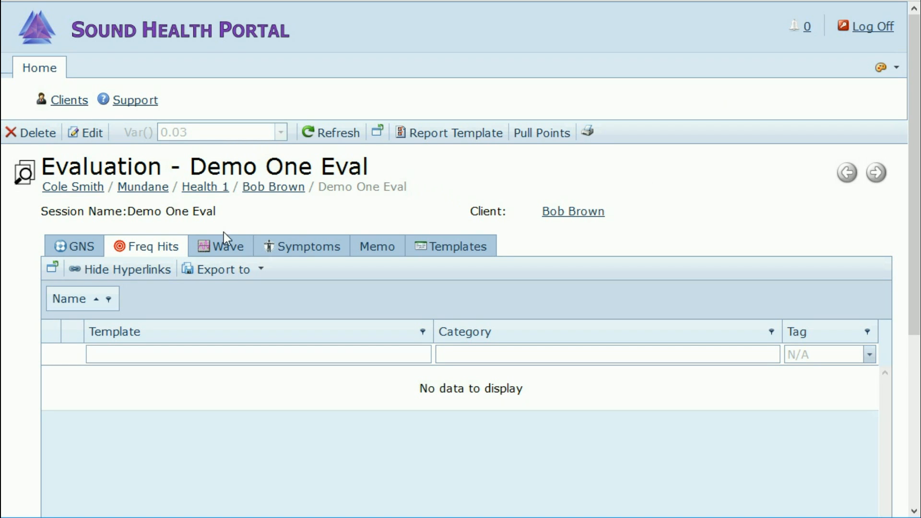
Step: Show Demo One Eval's Wave tab with the Mundane recording's waveform chart
left_click(237, 252)
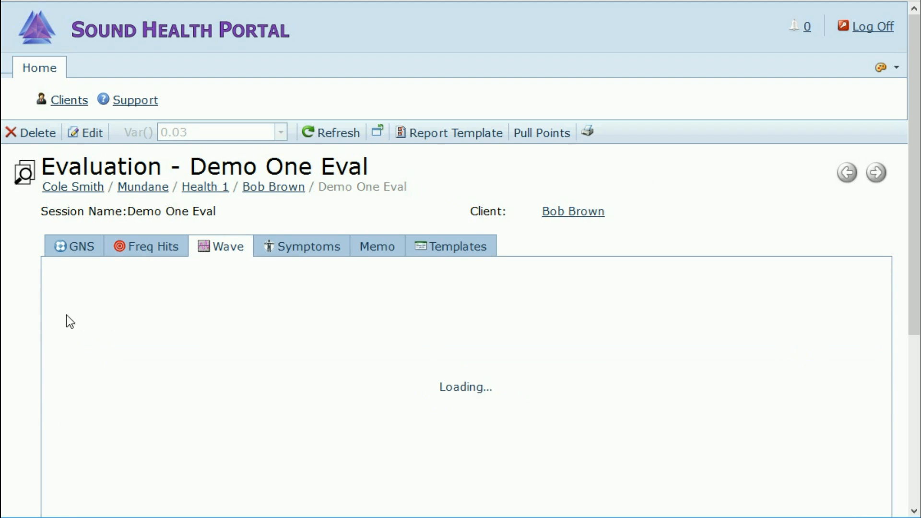
scroll(19, 353, "down", 3)
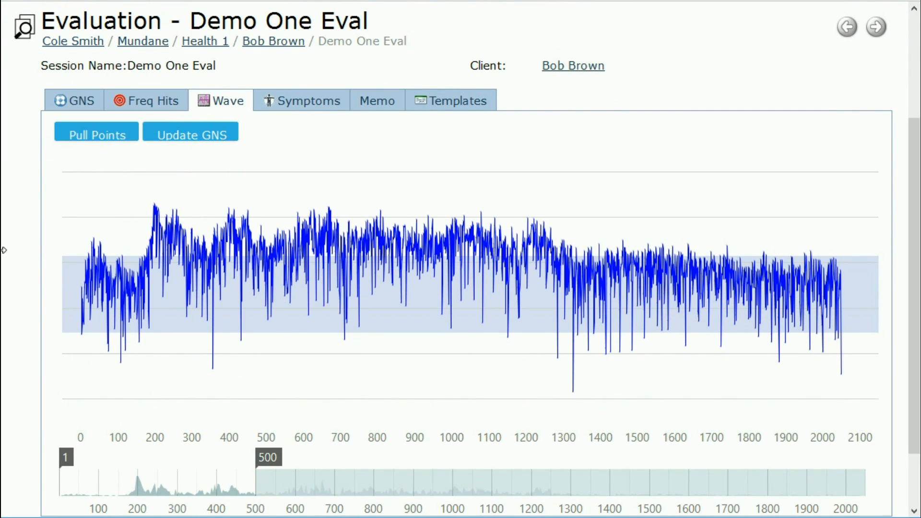
scroll(11, 278, "up", 3)
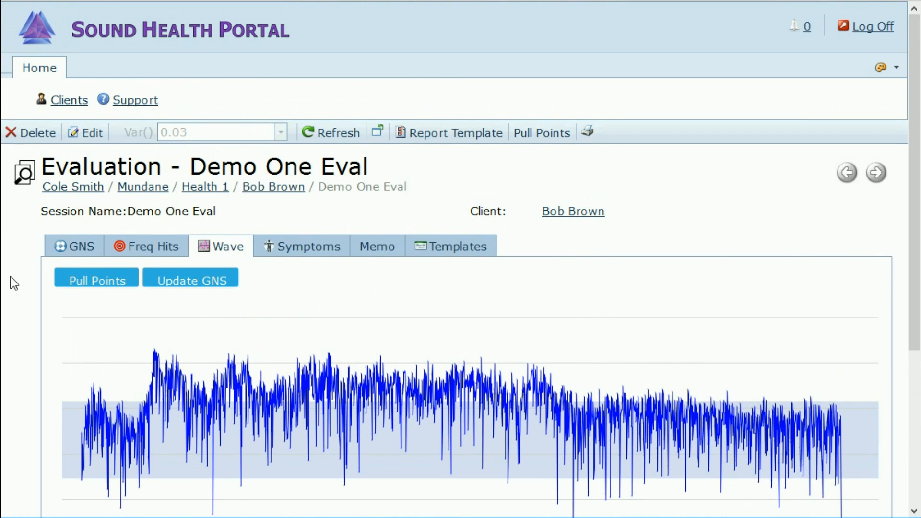
Step: Return to the client's page and switch between the Voice Files and Evaluations lists, ending on Evaluations
left_click(267, 190)
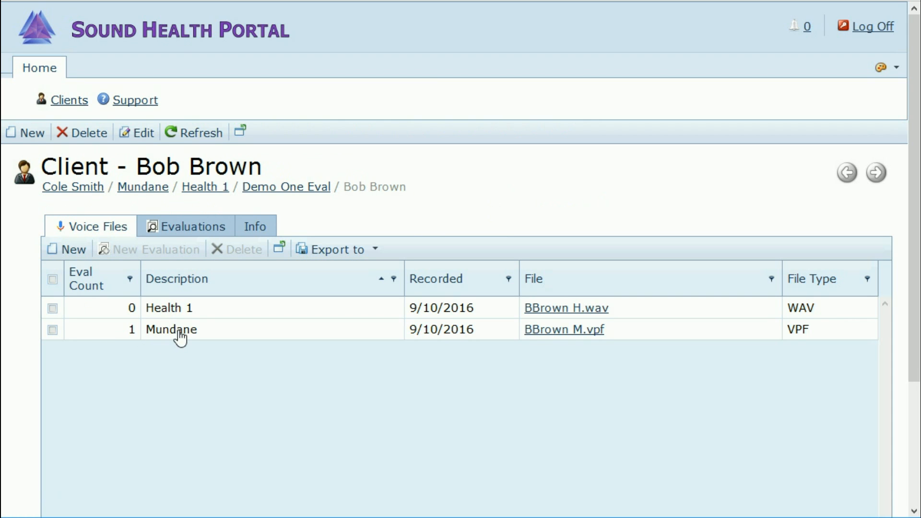
left_click(195, 229)
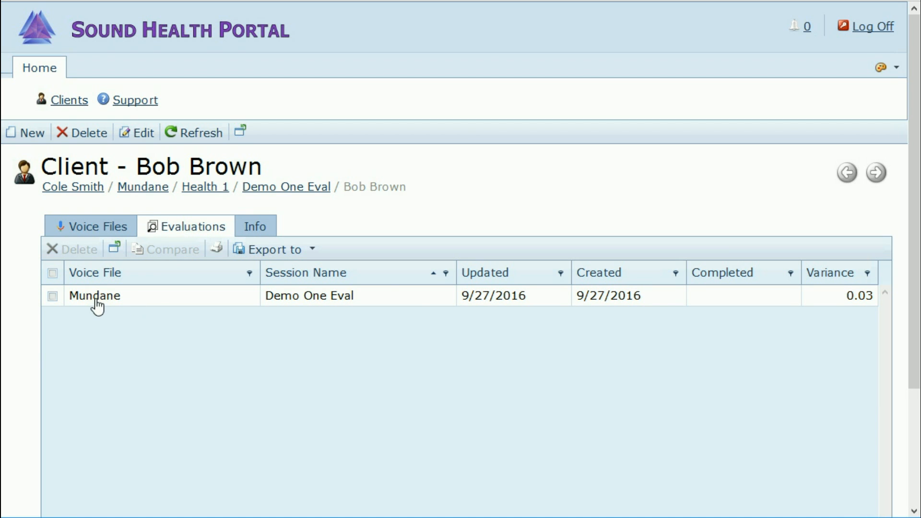
left_click(97, 229)
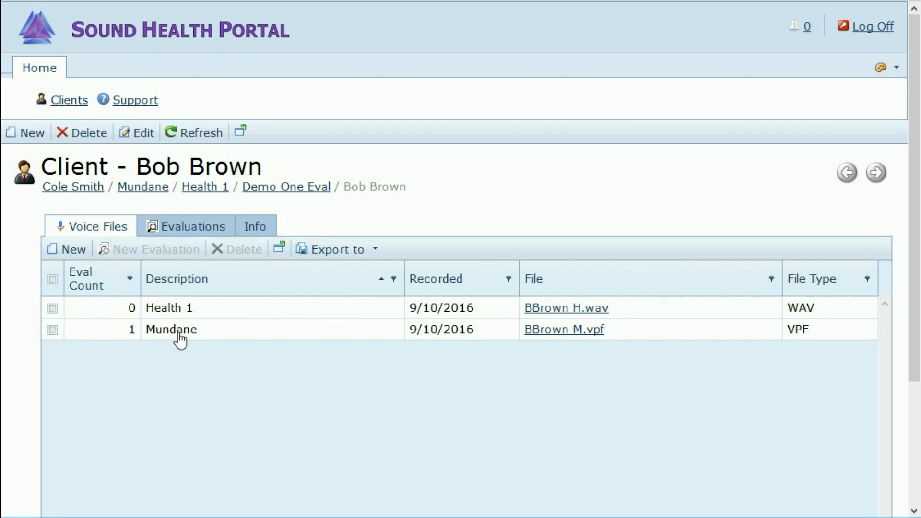
left_click(175, 235)
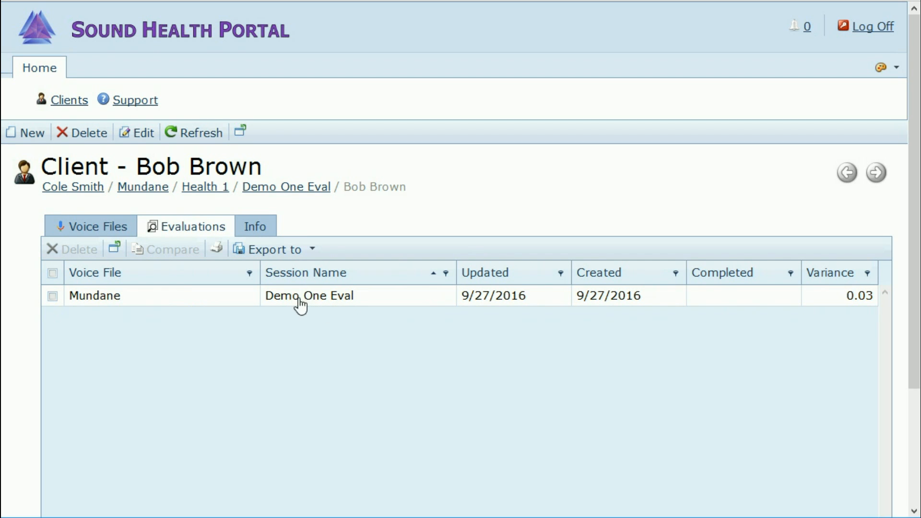
left_click(102, 227)
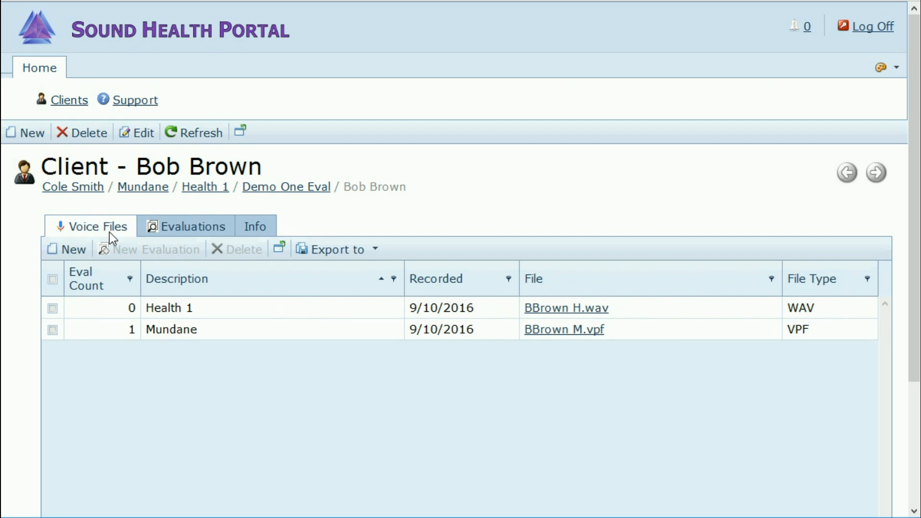
left_click(169, 230)
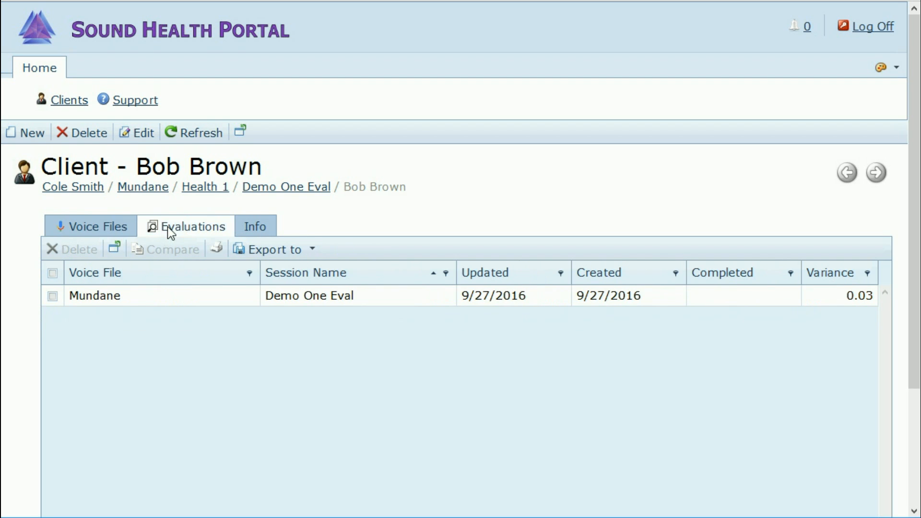
left_click(98, 229)
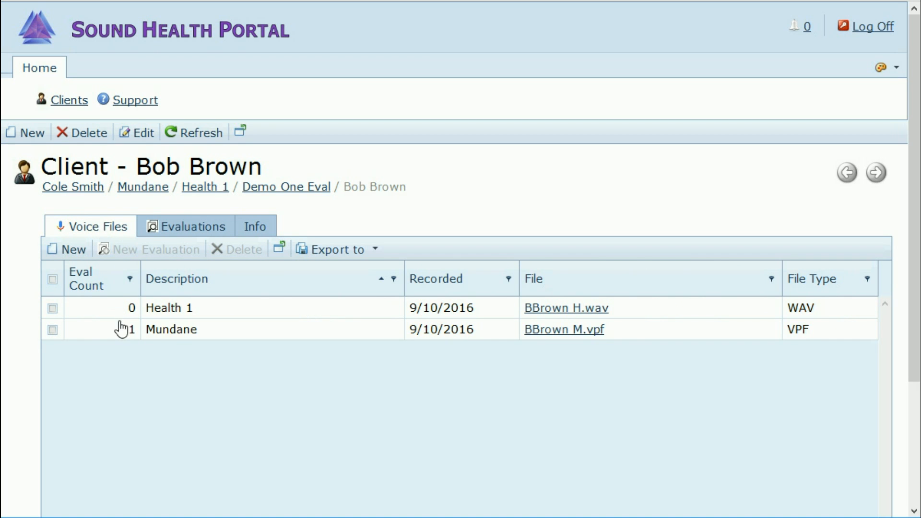
left_click(187, 228)
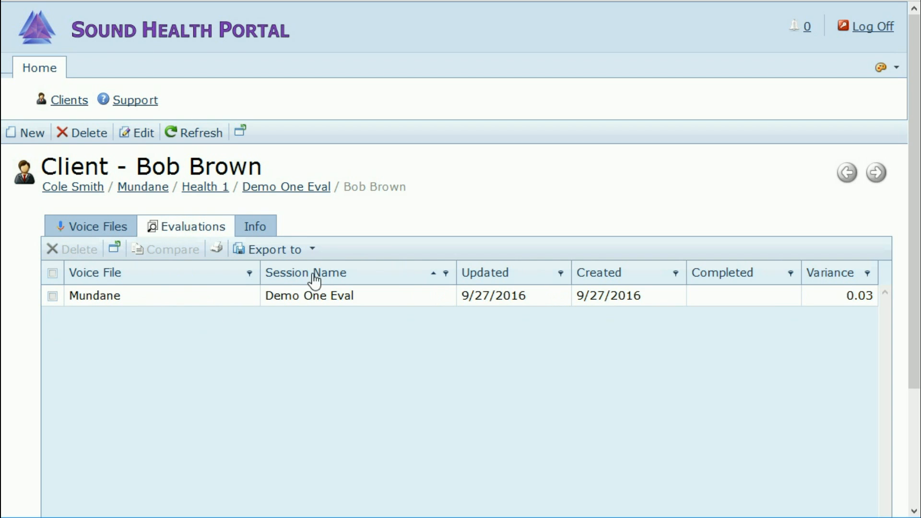
Step: Move the Session Name and Updated columns to the front of the evaluations list
left_click_drag(323, 278, 101, 277)
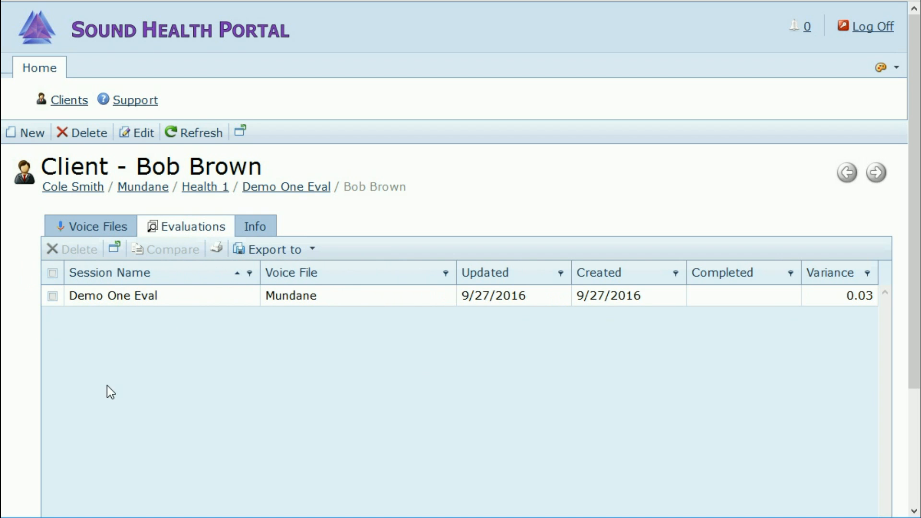
left_click_drag(495, 278, 88, 281)
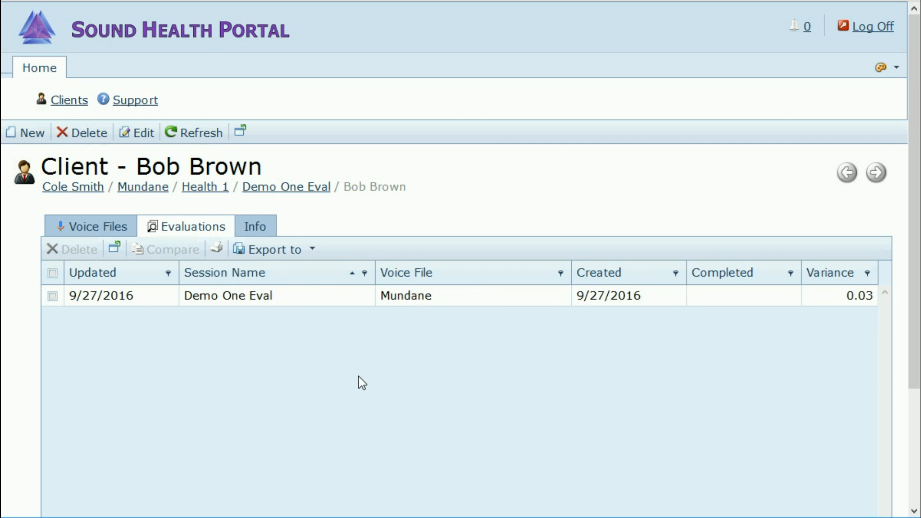
left_click(96, 230)
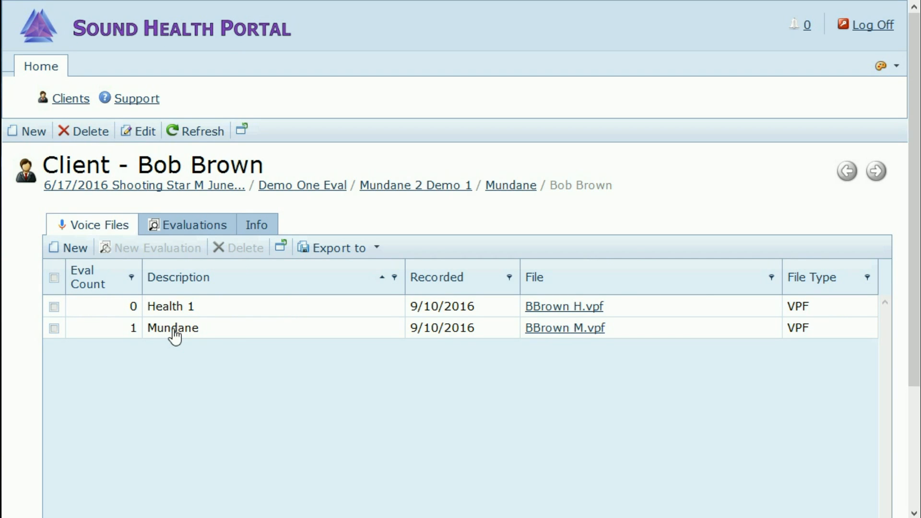
Step: Create an evaluation from the Mundane voice file, name it 'New Eval 2', and save it
left_click(53, 329)
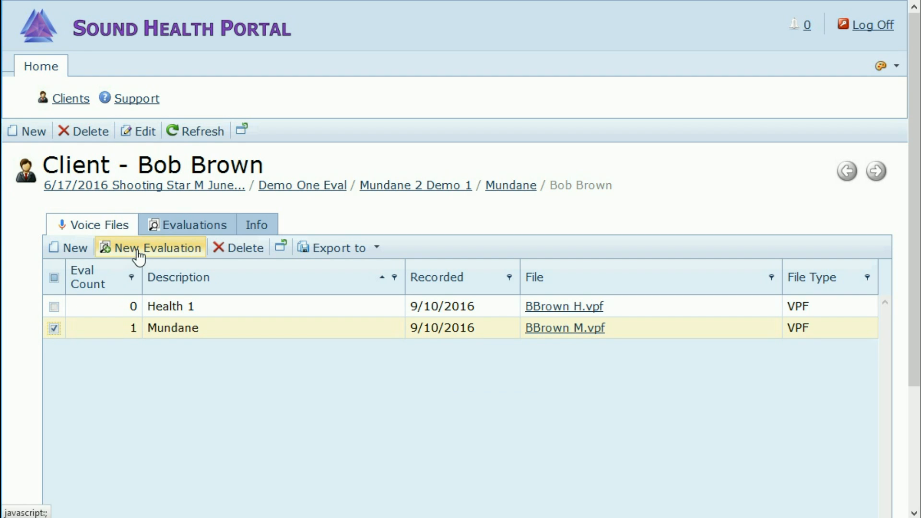
left_click(139, 255)
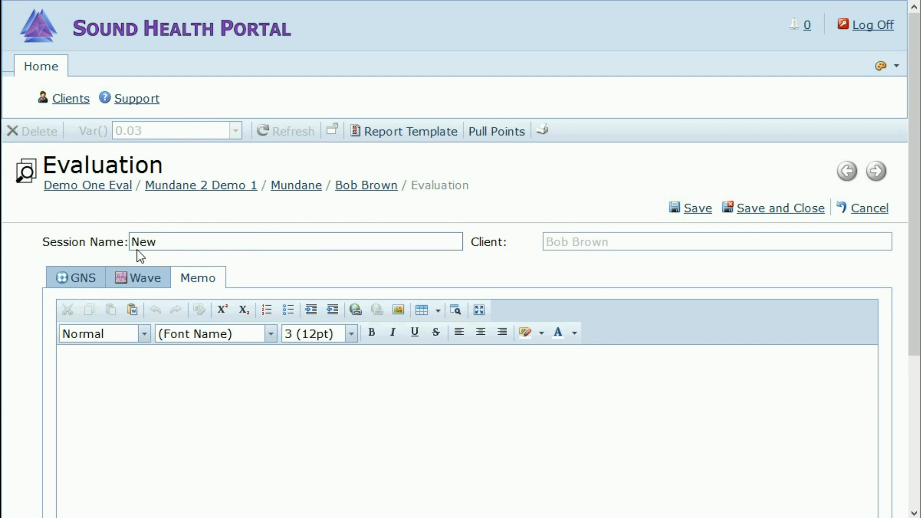
type("Eval 2")
left_click(763, 213)
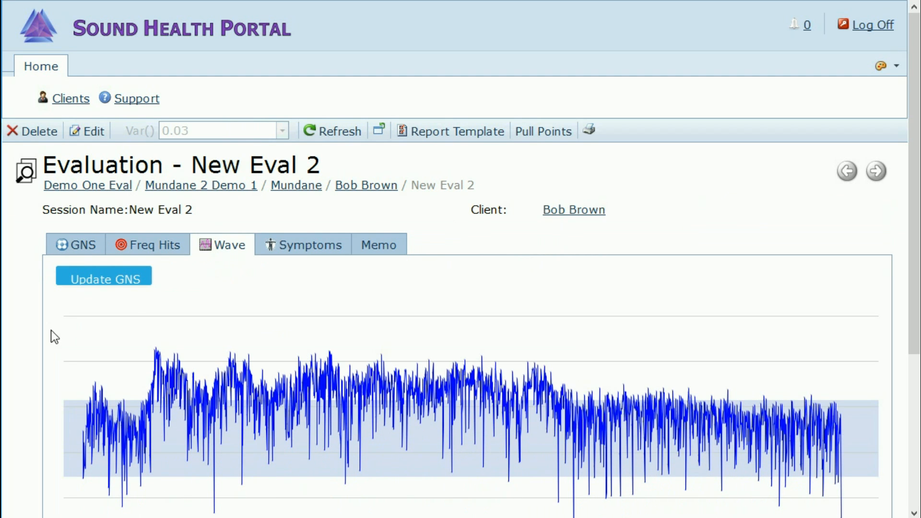
scroll(24, 335, "down", 2)
scroll(24, 336, "down", 2)
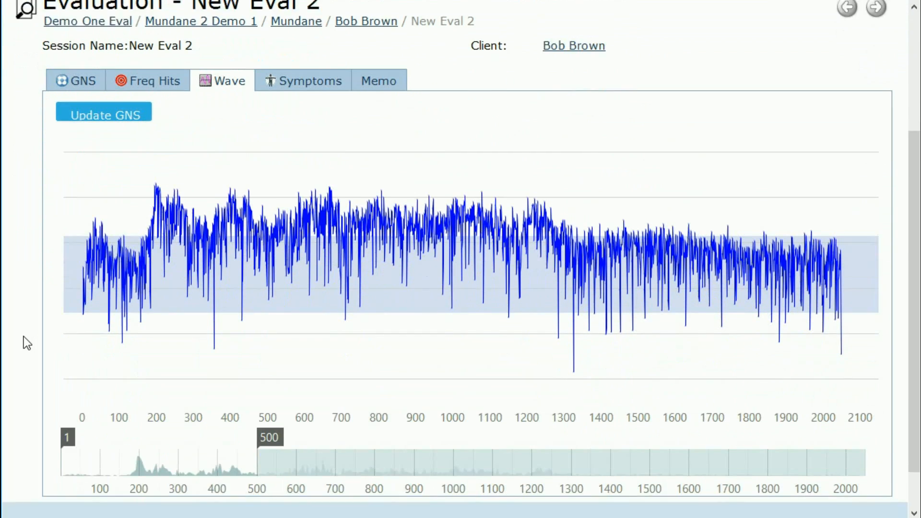
scroll(24, 336, "down", 1)
scroll(24, 337, "up", 5)
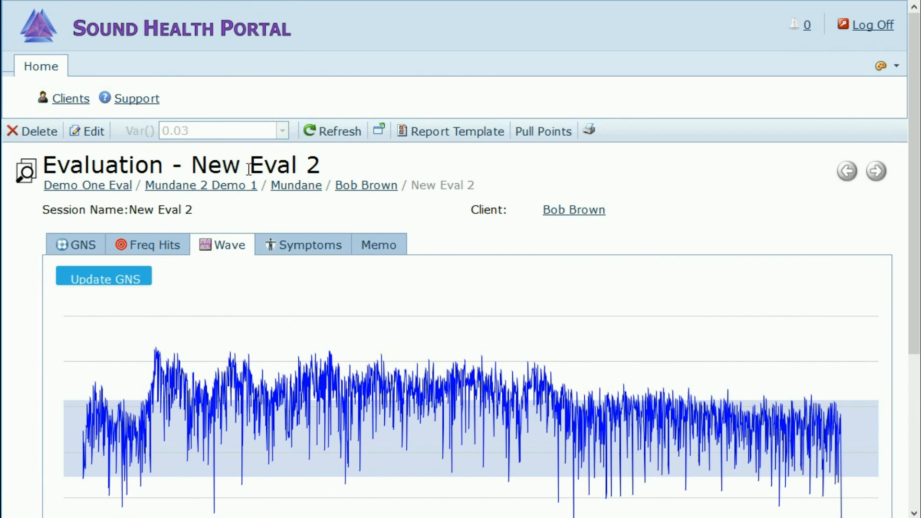
Step: Search symptoms for 'musc' and link Muscle Strain, Muscle Twitch and Muscle Weakness to the evaluation
left_click(298, 251)
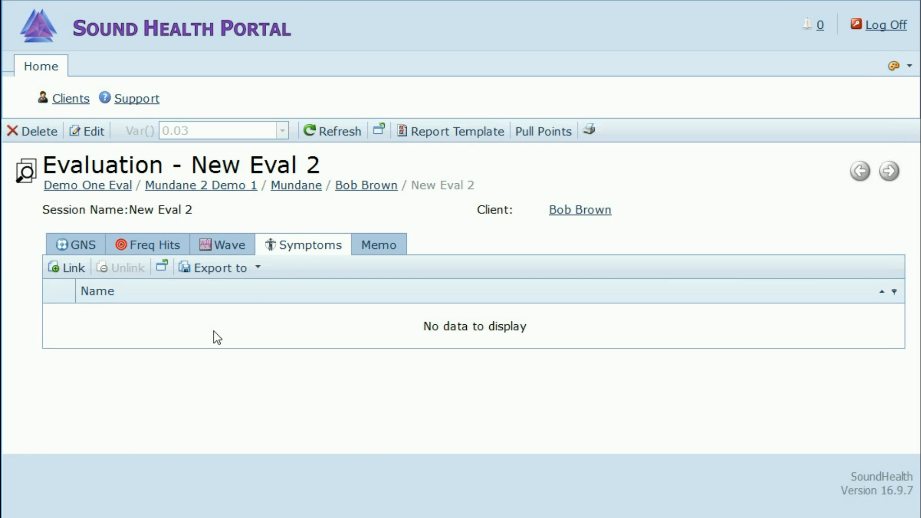
left_click(59, 268)
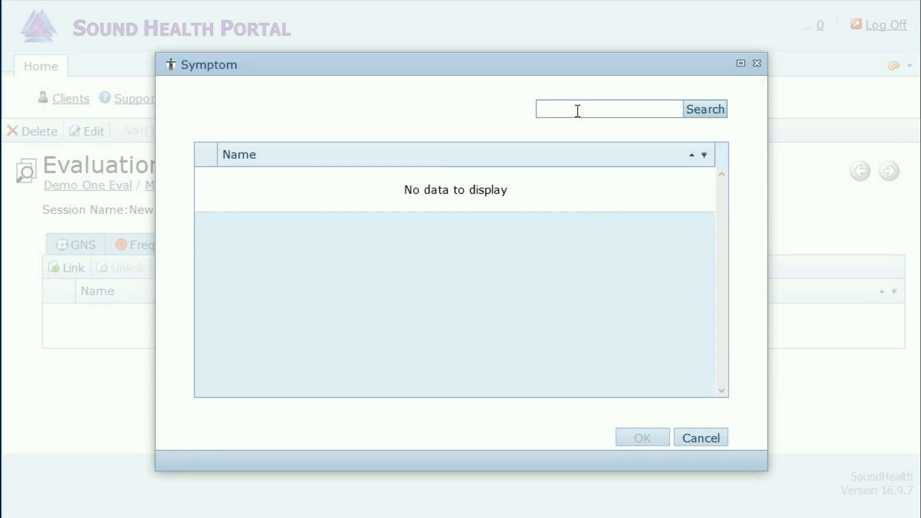
type("musc")
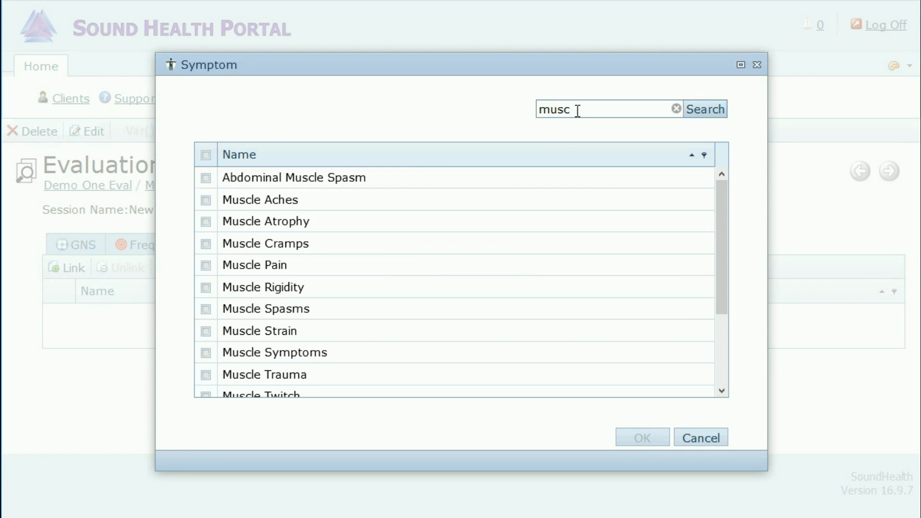
left_click(206, 332)
scroll(317, 365, "down", 3)
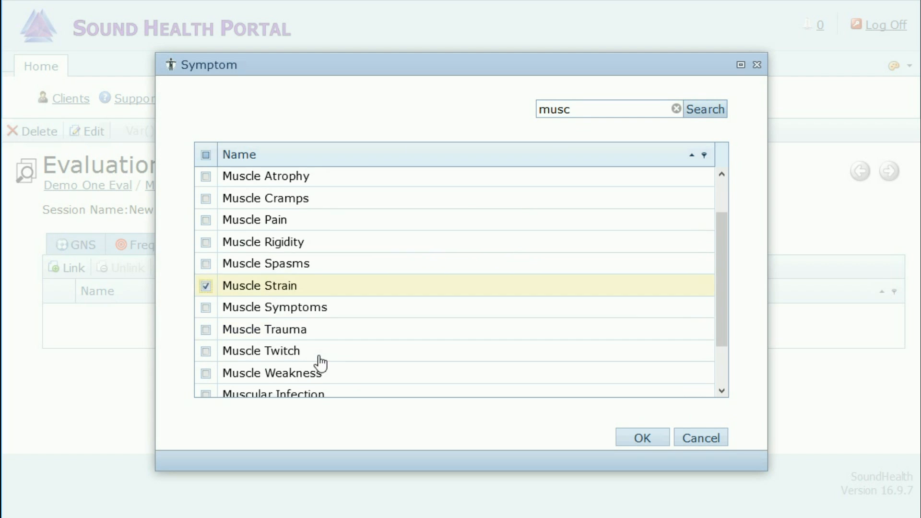
left_click(207, 299)
left_click(206, 320)
scroll(376, 209, "up", 3)
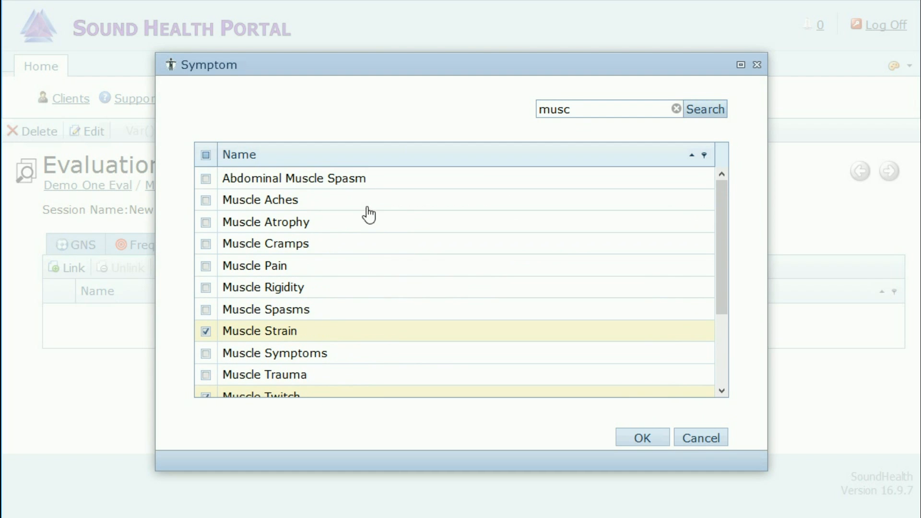
left_click(646, 438)
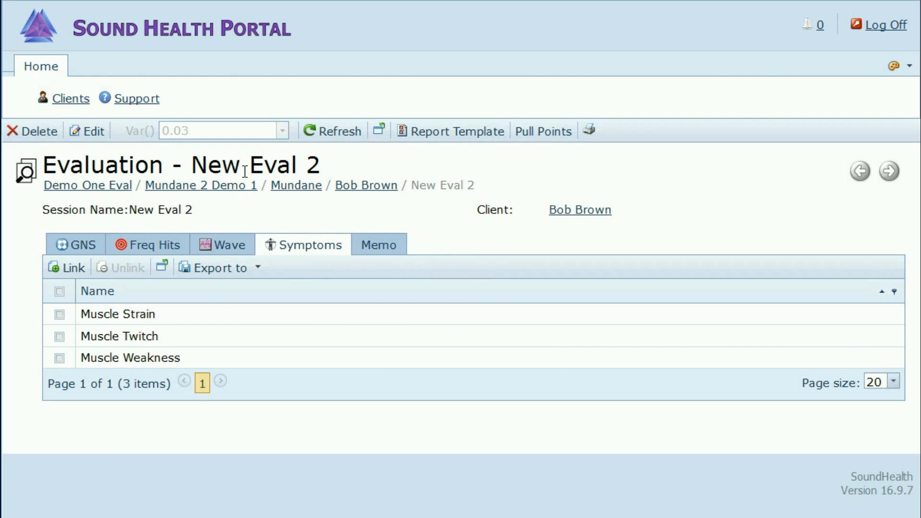
left_click(70, 268)
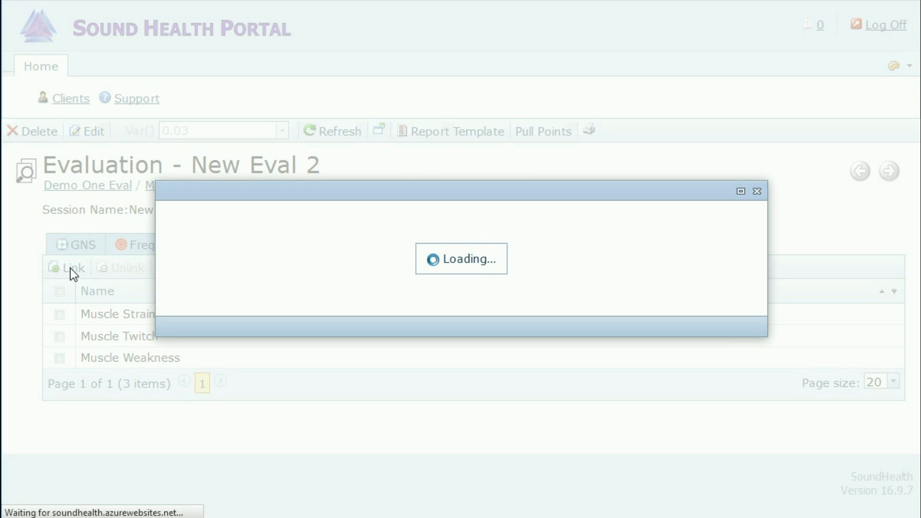
Step: Search symptoms for 'numb' and link Numb Thigh to New Eval 2
type("numb\\")
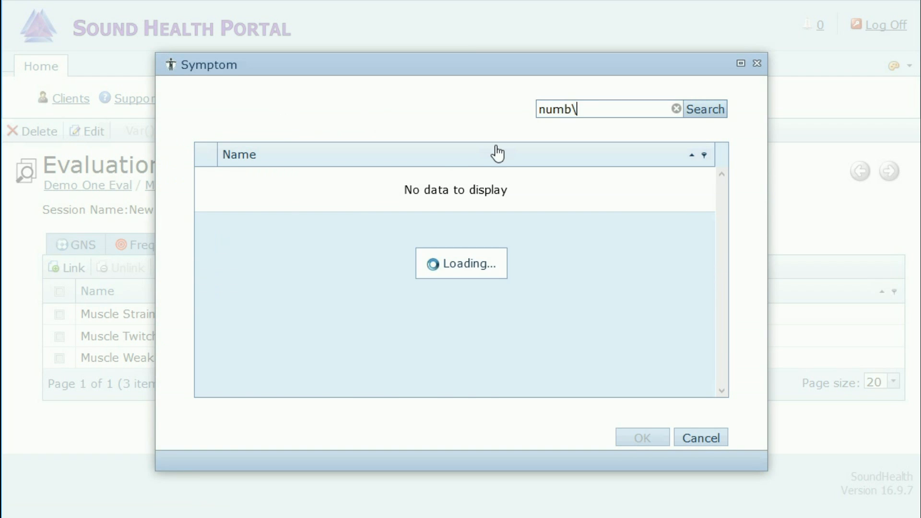
key("BackSpace")
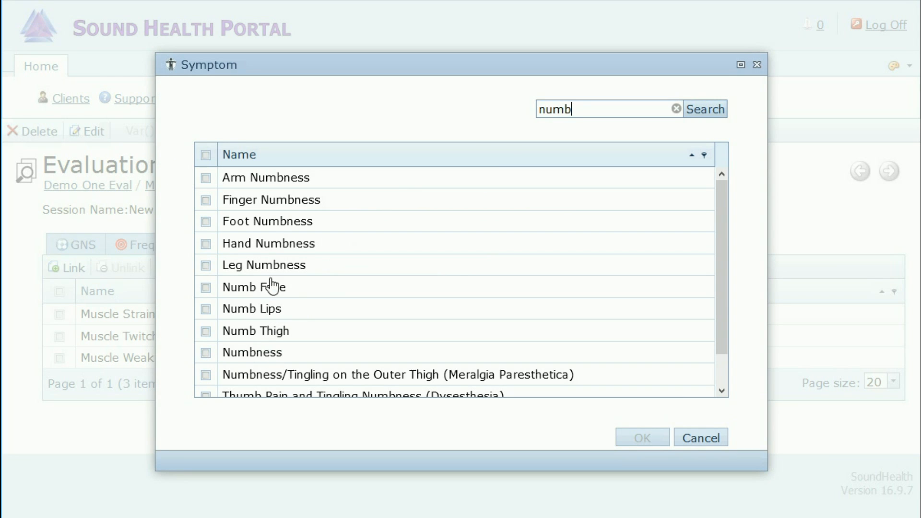
left_click(206, 353)
left_click(206, 332)
left_click(206, 309)
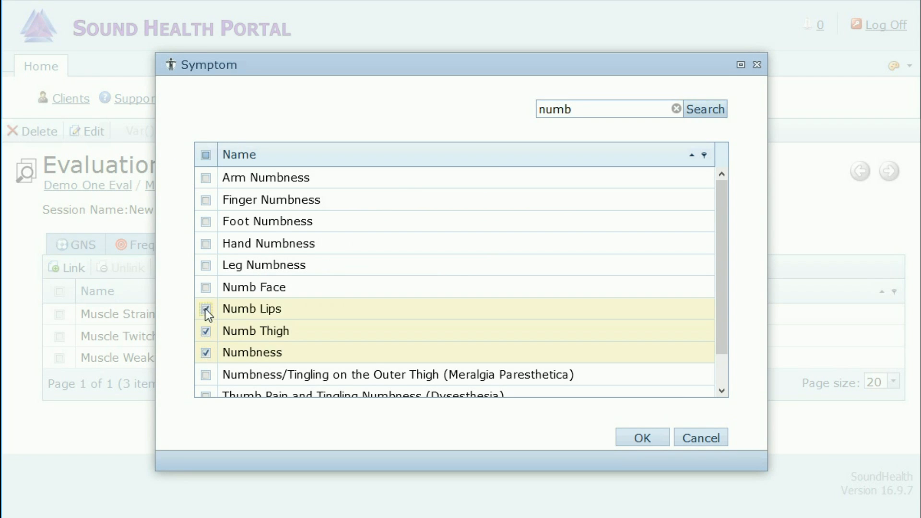
left_click(206, 155)
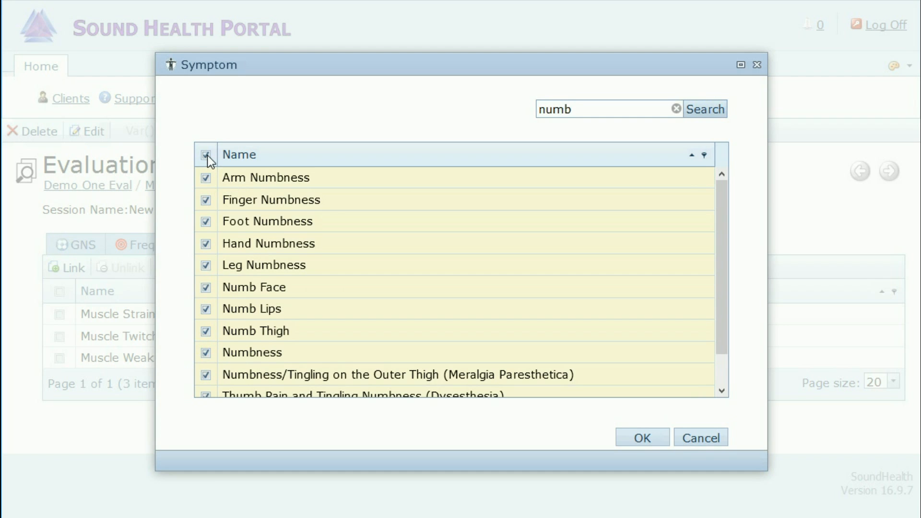
left_click(206, 155)
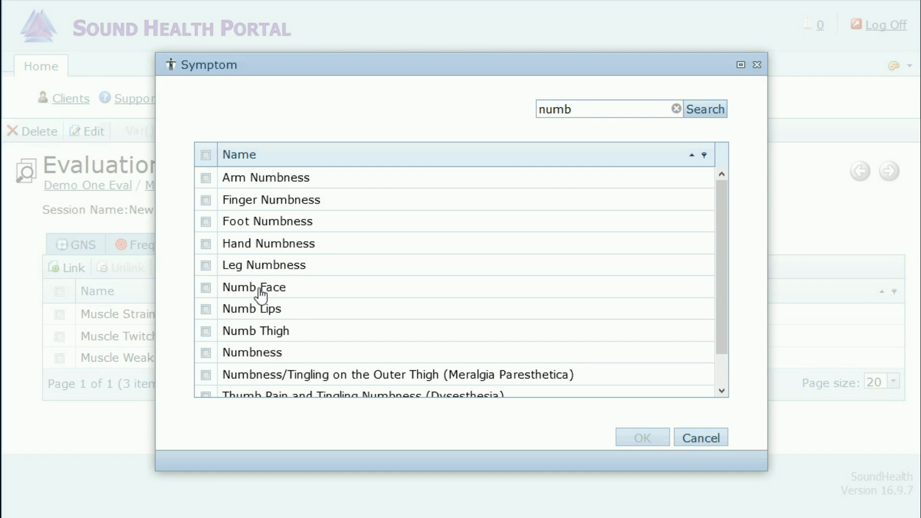
double_click(277, 336)
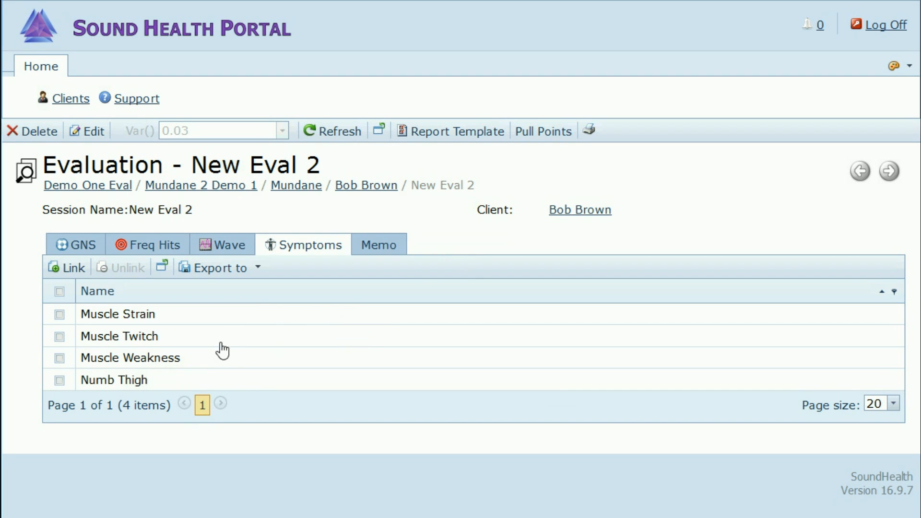
Step: Open New Eval 2's memo editor in edit mode
left_click(379, 250)
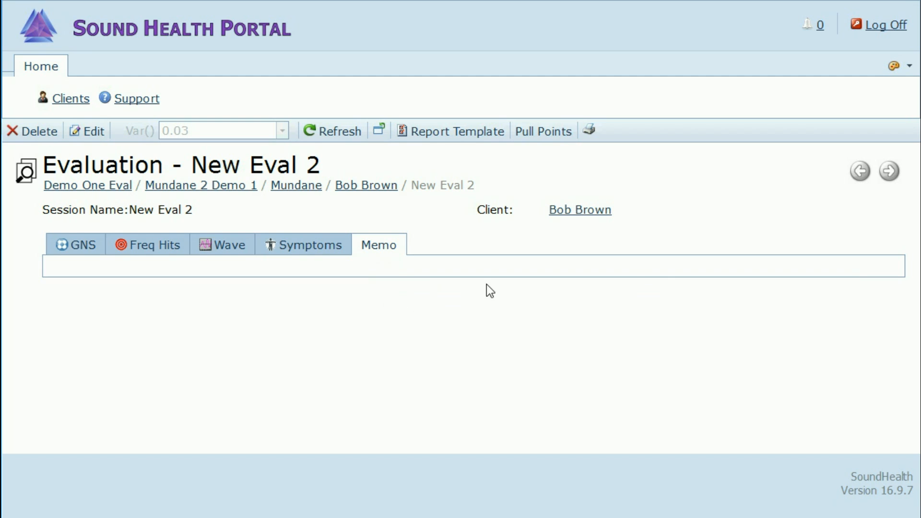
left_click(91, 133)
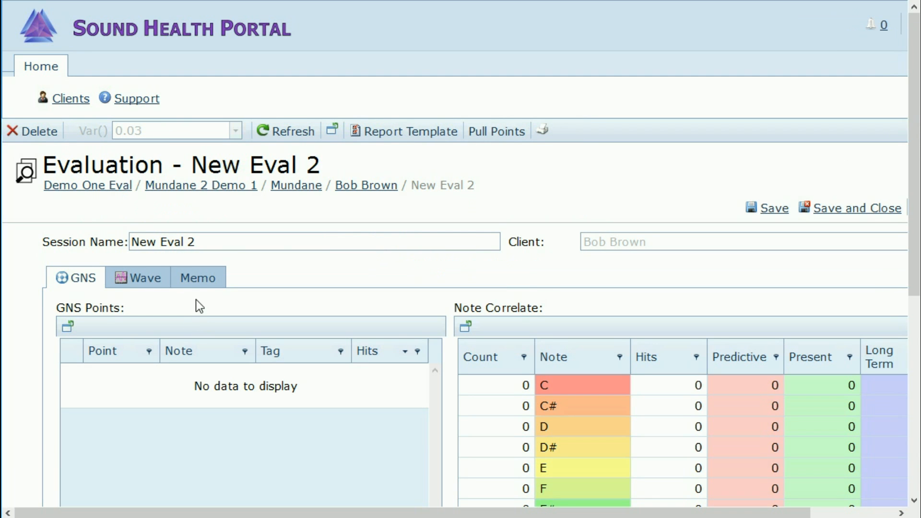
left_click(202, 283)
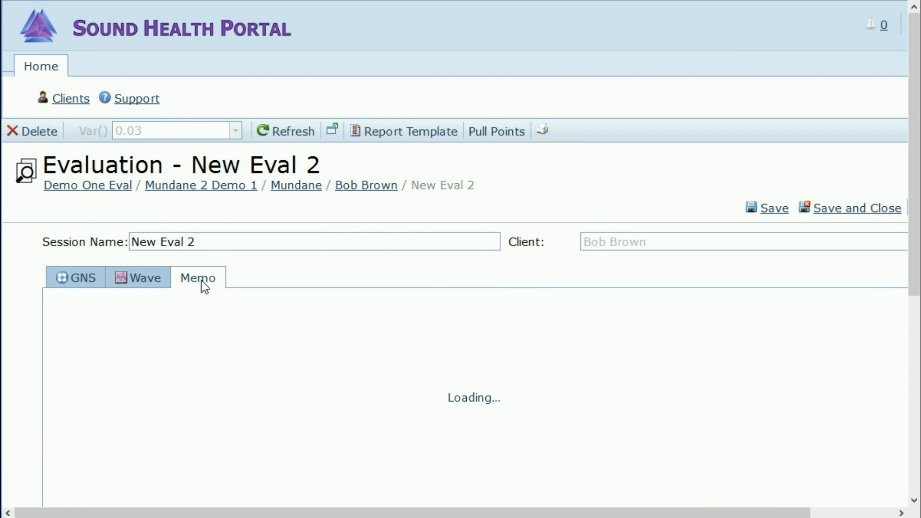
scroll(307, 312, "down", 2)
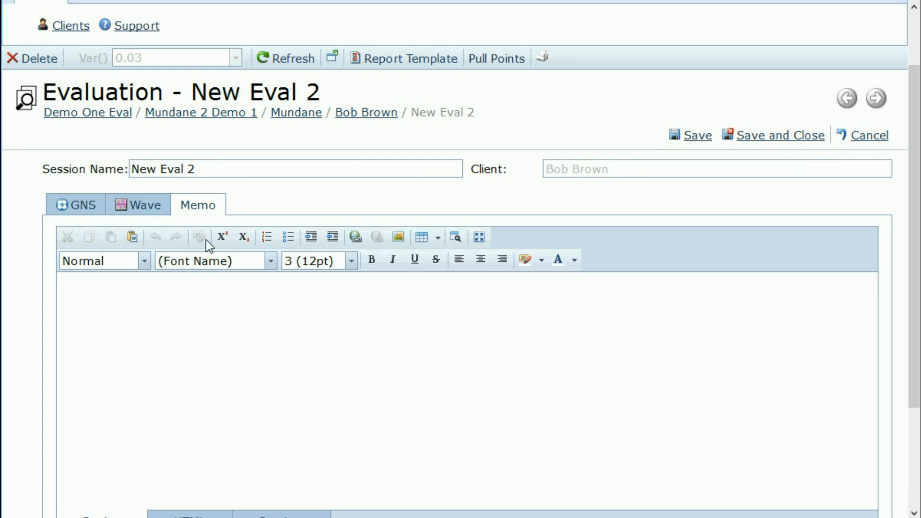
scroll(231, 288, "down", 1)
scroll(232, 290, "down", 1)
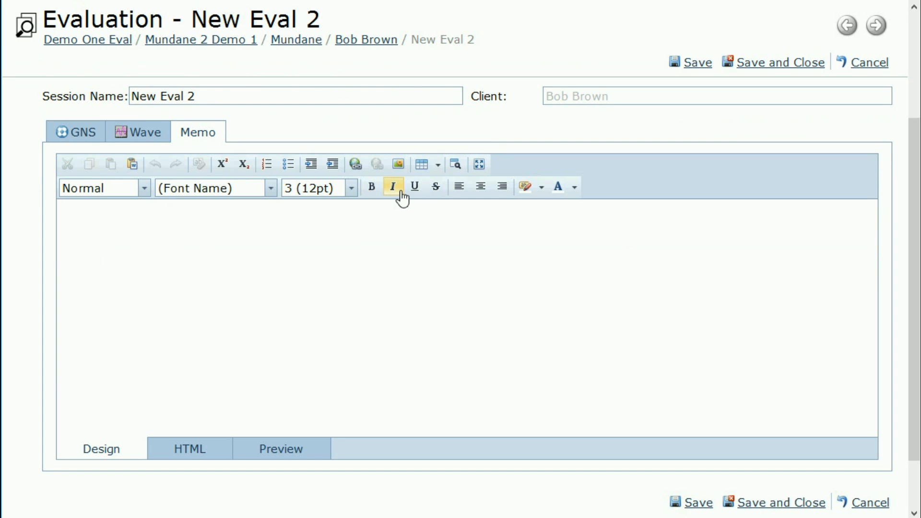
Step: Browse the memo font size and font lists, then cancel editing without saving
left_click(355, 190)
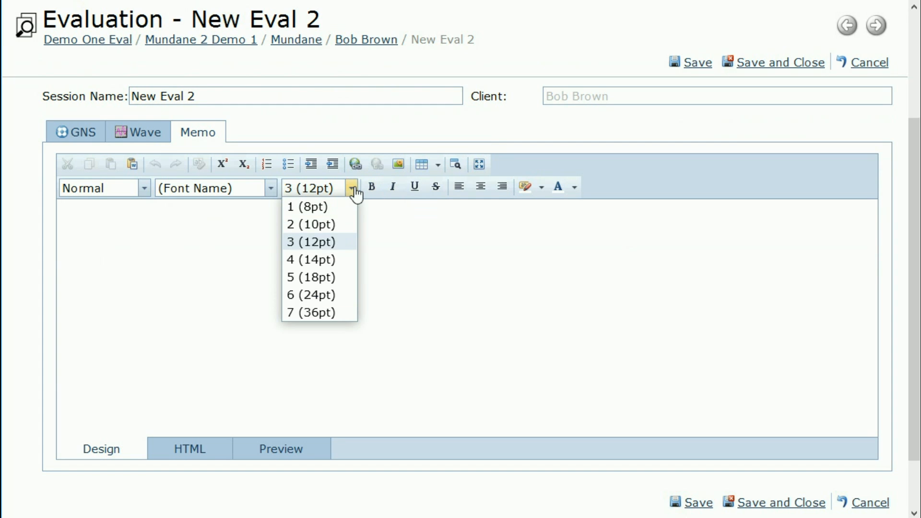
left_click(270, 190)
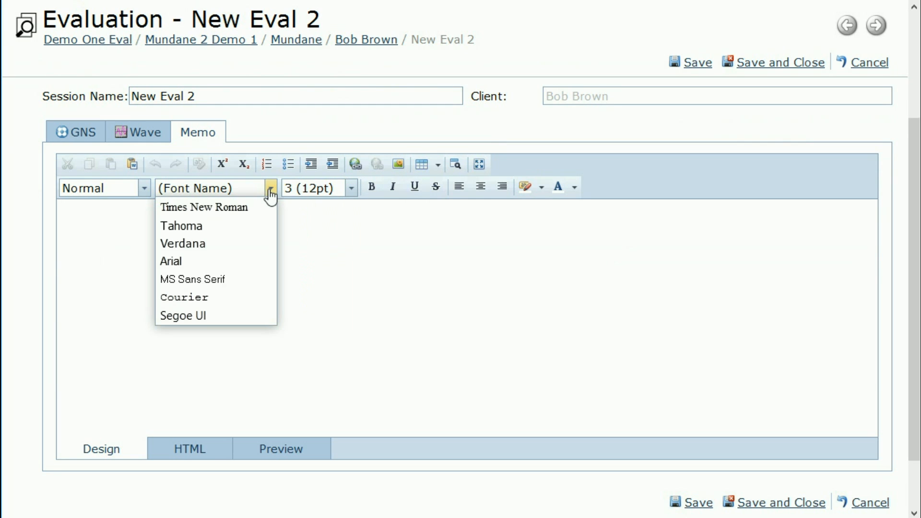
left_click(523, 226)
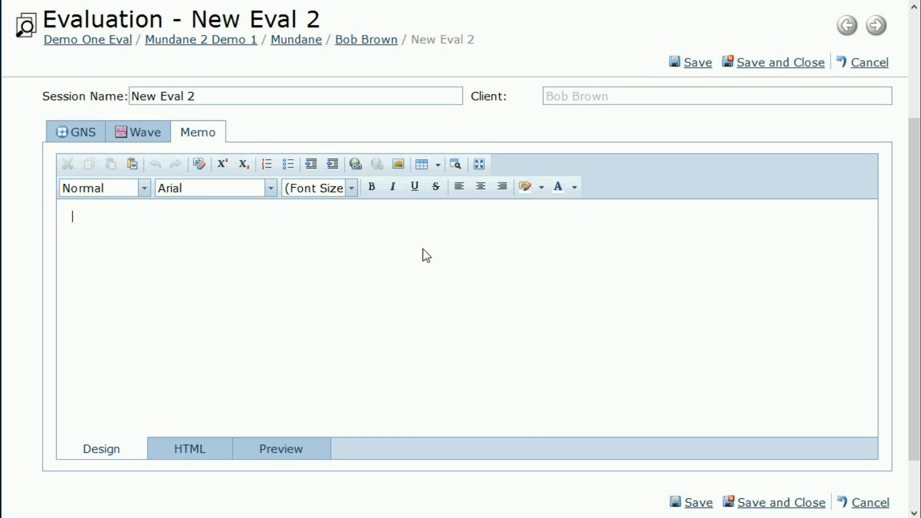
left_click(870, 62)
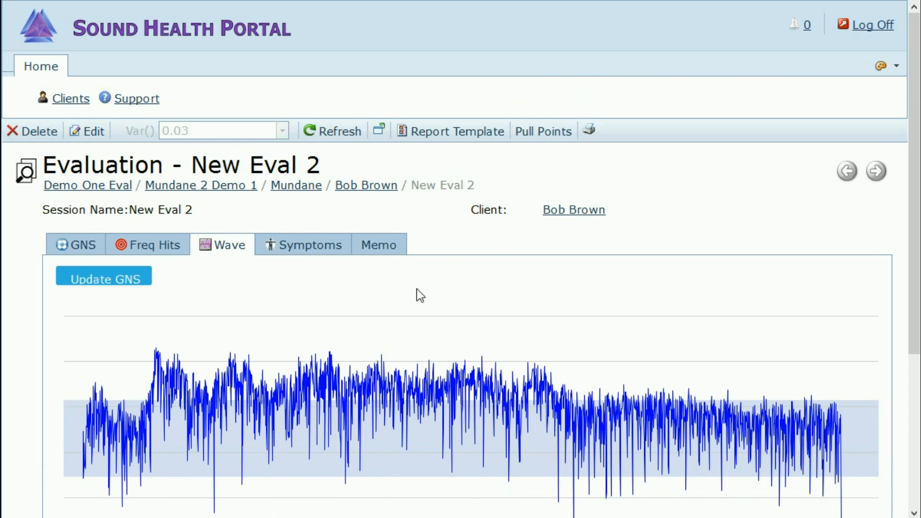
scroll(418, 295, "down", 3)
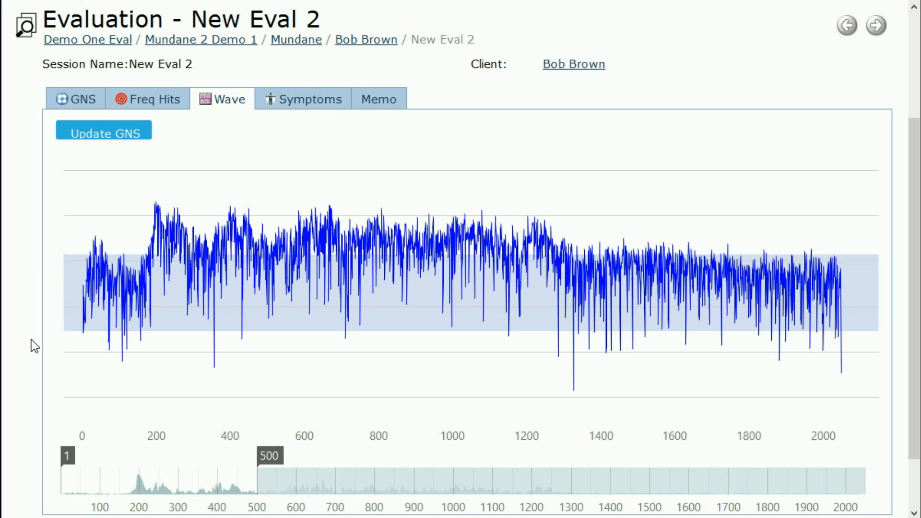
Step: Open the Select Report Template dialog for New Eval 2
scroll(30, 295, "up", 2)
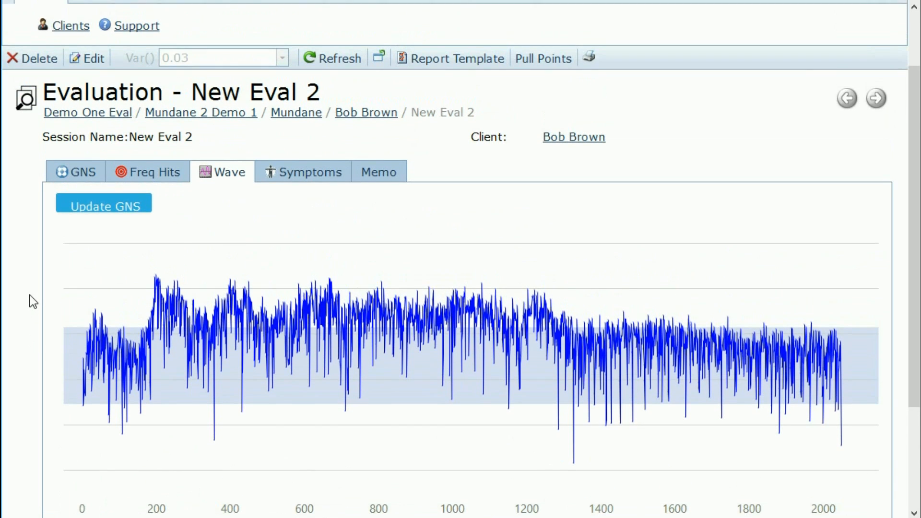
left_click(477, 59)
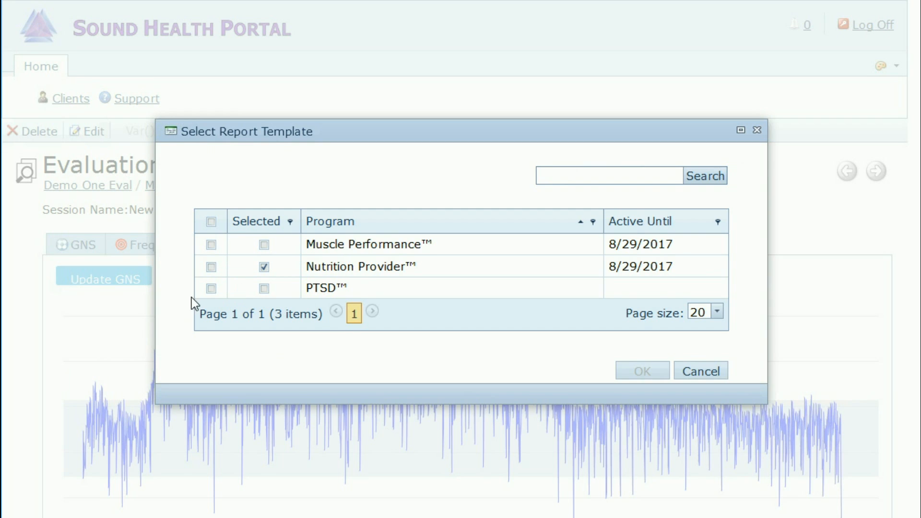
Step: Set the report template to PTSD, then restore Nutrition Provider and auto-pull the high and low points
left_click(211, 288)
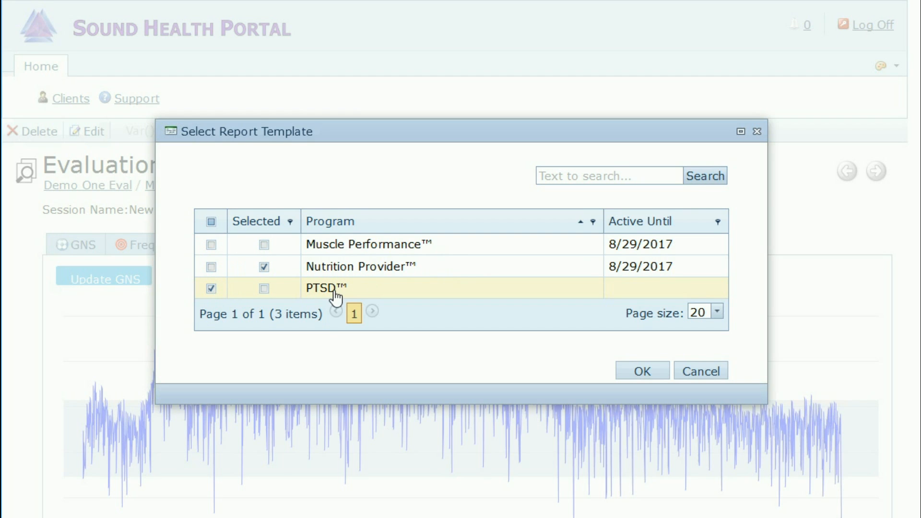
left_click(643, 372)
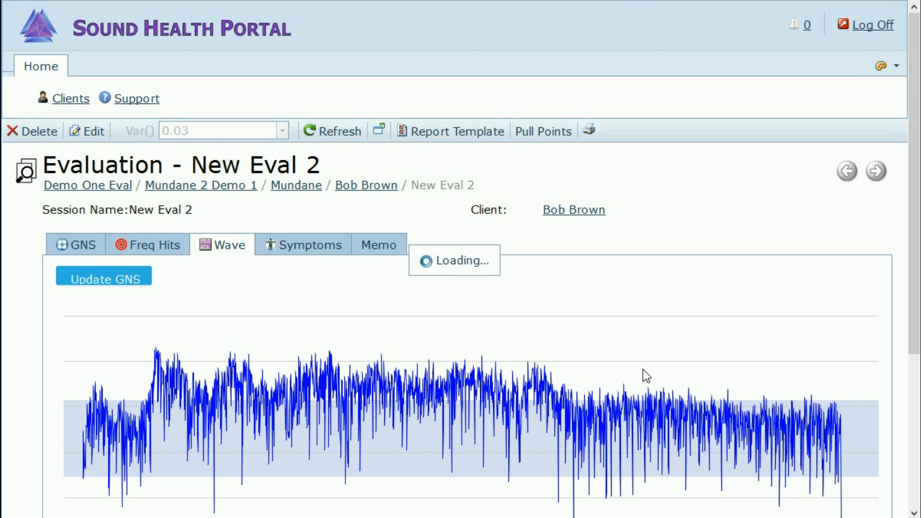
left_click(444, 140)
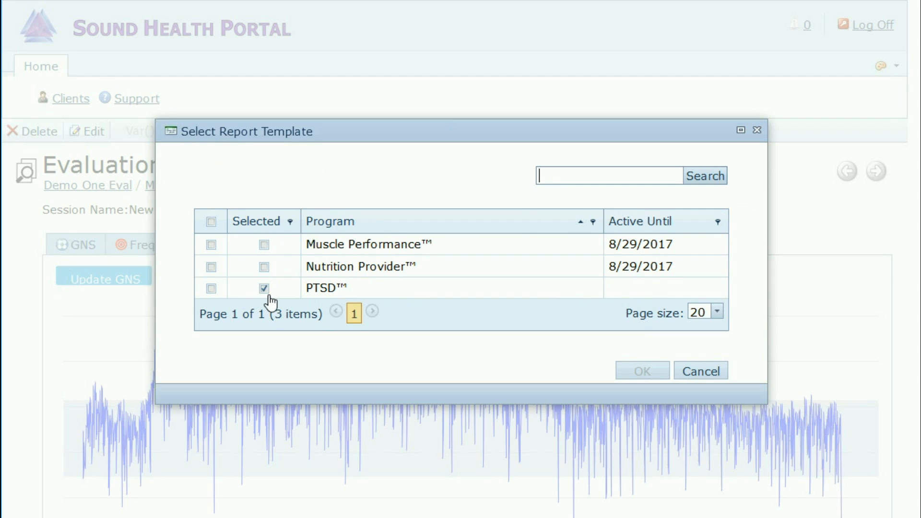
left_click(214, 269)
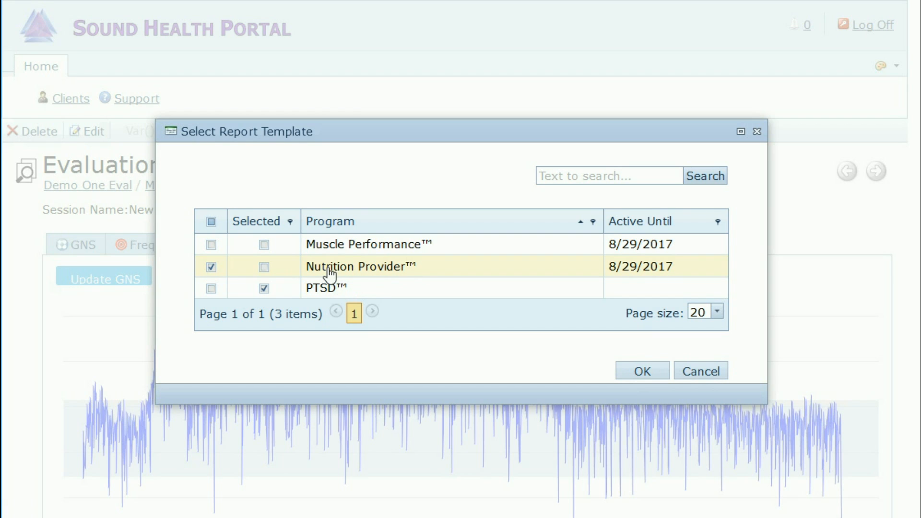
left_click(647, 374)
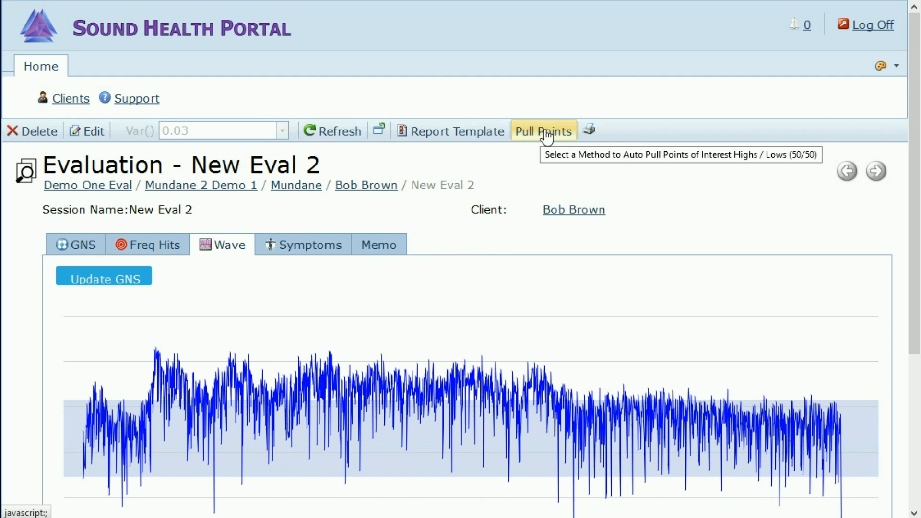
left_click(546, 131)
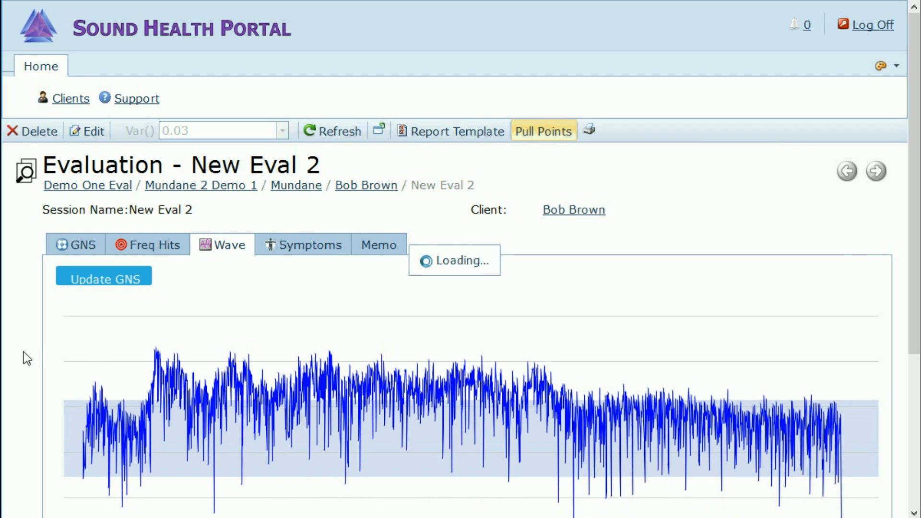
Step: Scroll along New Eval 2's waveform to review the auto-pulled high and low points
scroll(23, 353, "down", 3)
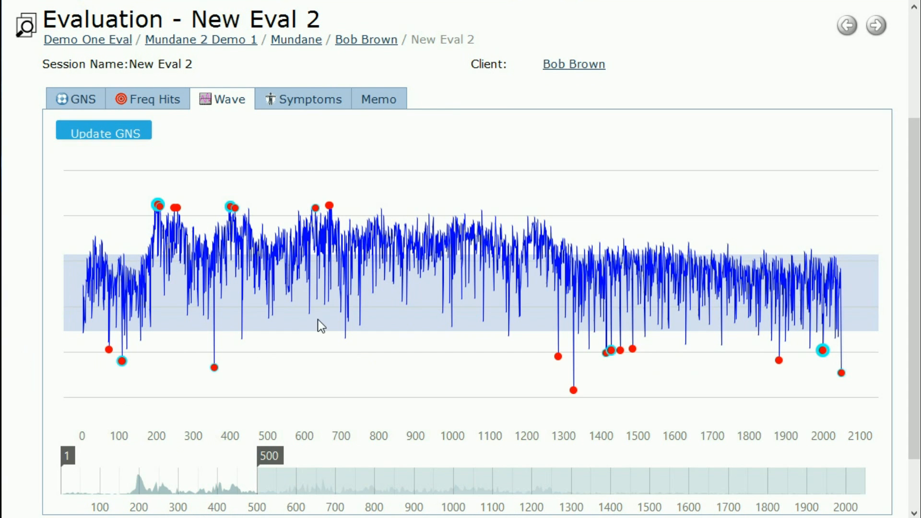
scroll(24, 264, "up", 3)
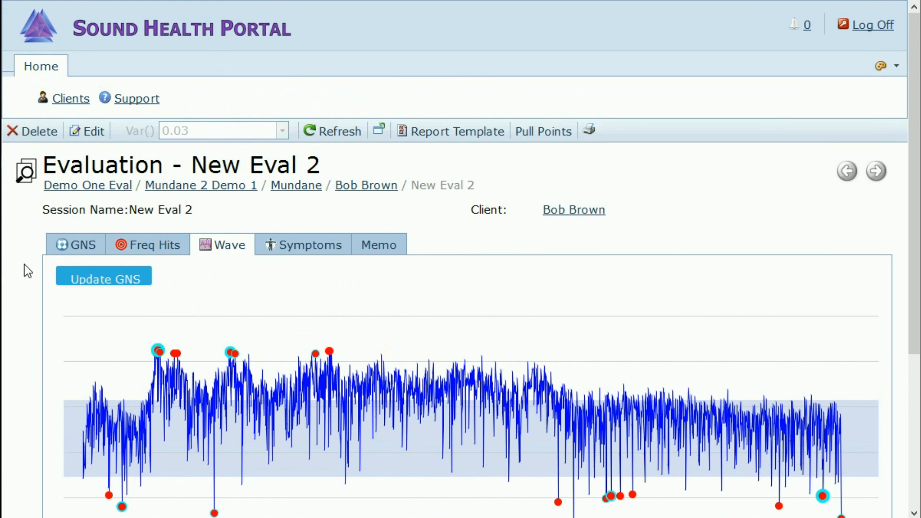
scroll(24, 264, "down", 3)
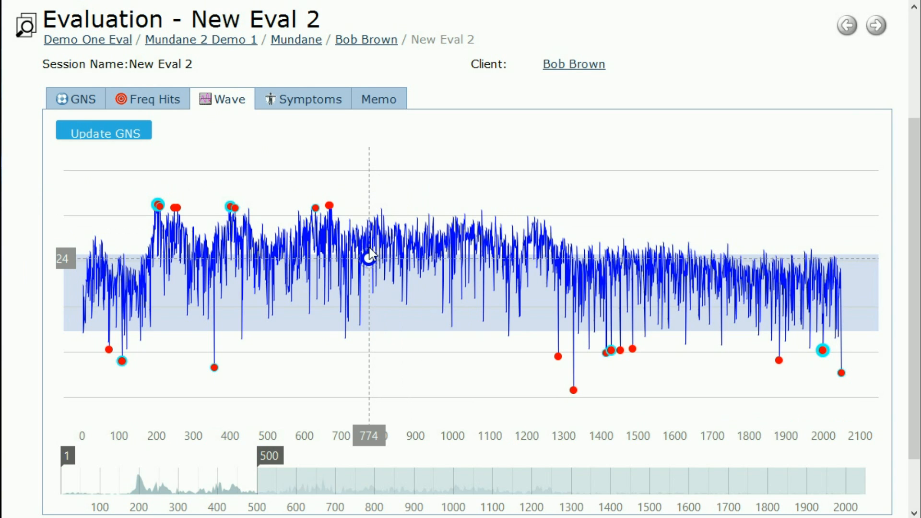
scroll(466, 99, "up", 2)
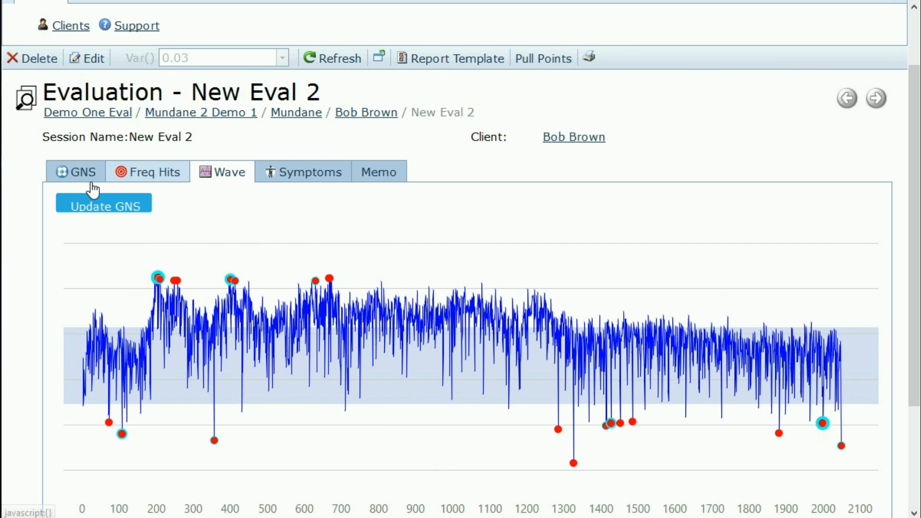
Step: Delete every point in the GNS list, confirm, and review the marker-free Wave chart
left_click(83, 173)
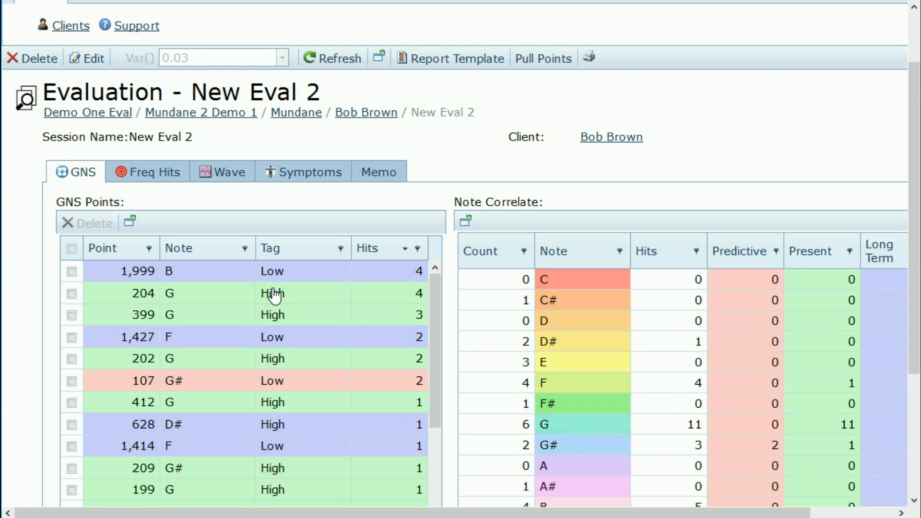
left_click(72, 248)
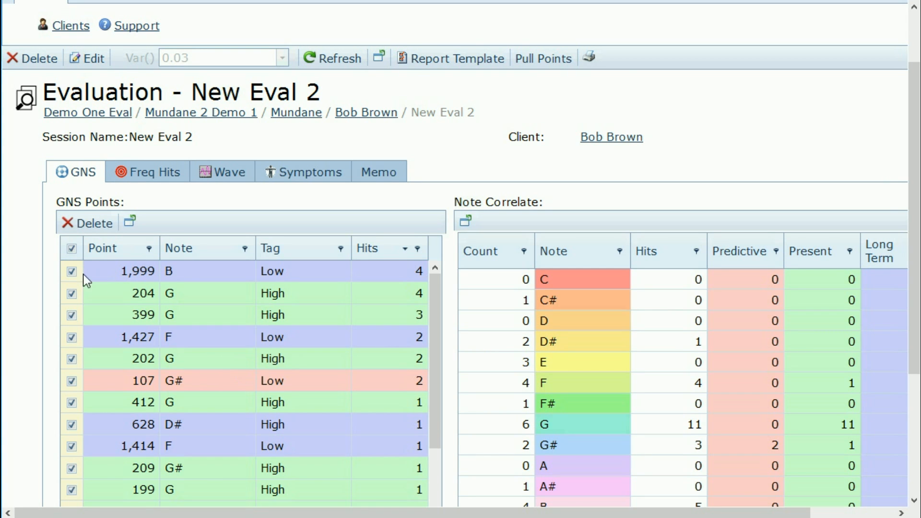
left_click(91, 224)
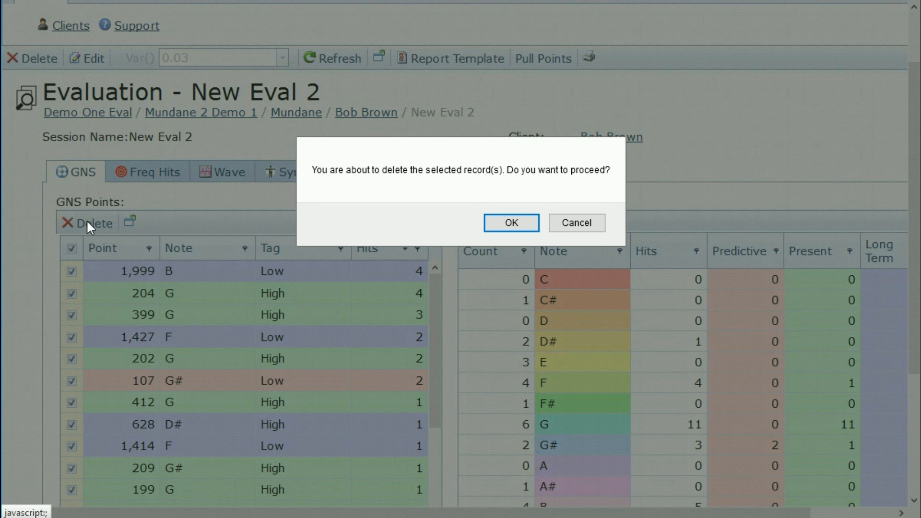
left_click(512, 225)
left_click(235, 176)
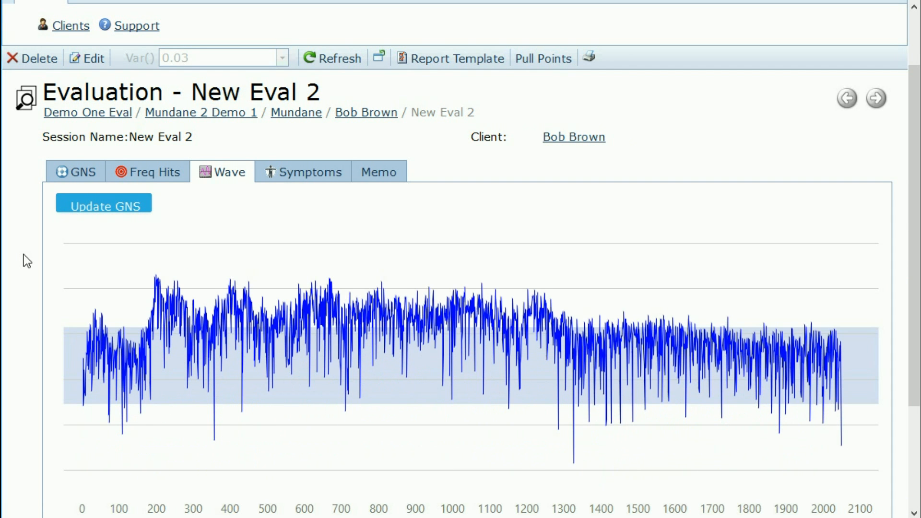
scroll(26, 262, "down", 3)
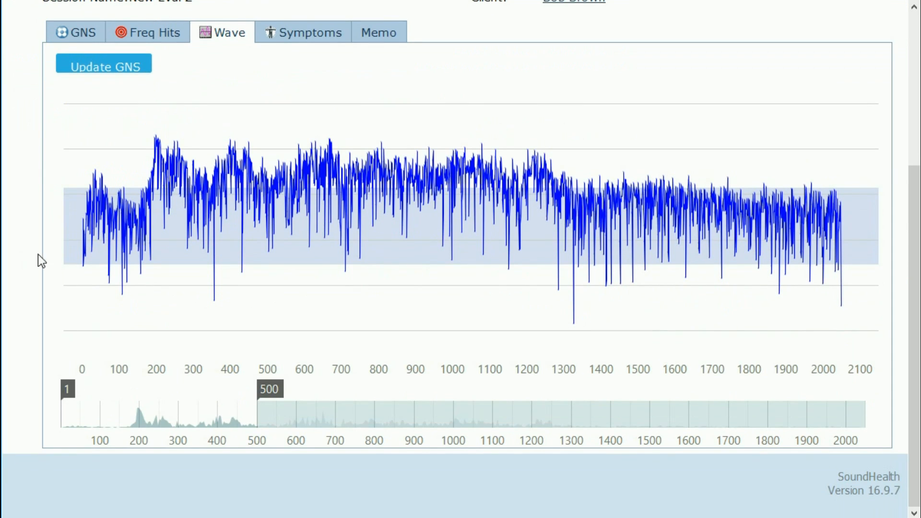
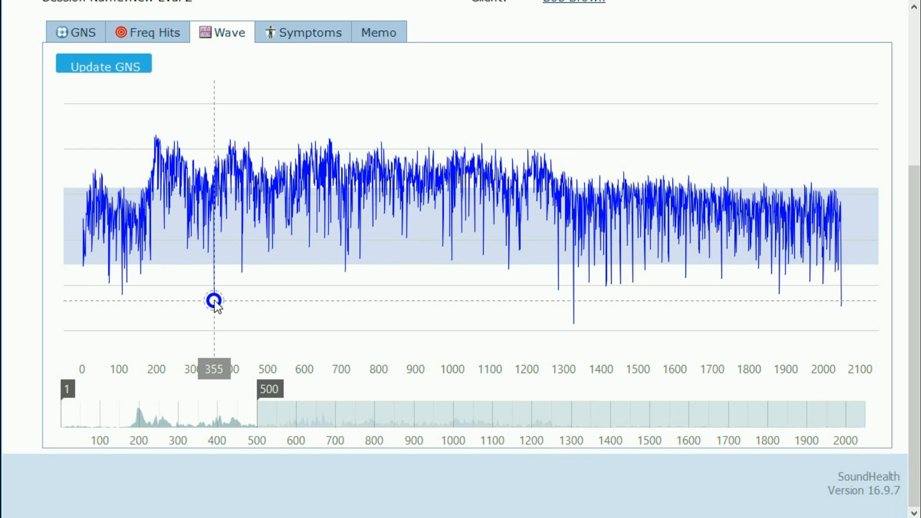
Step: Mark the deep dip at sample 355 on the Wave chart, then zoom in and out to inspect the waveform
left_click(214, 301)
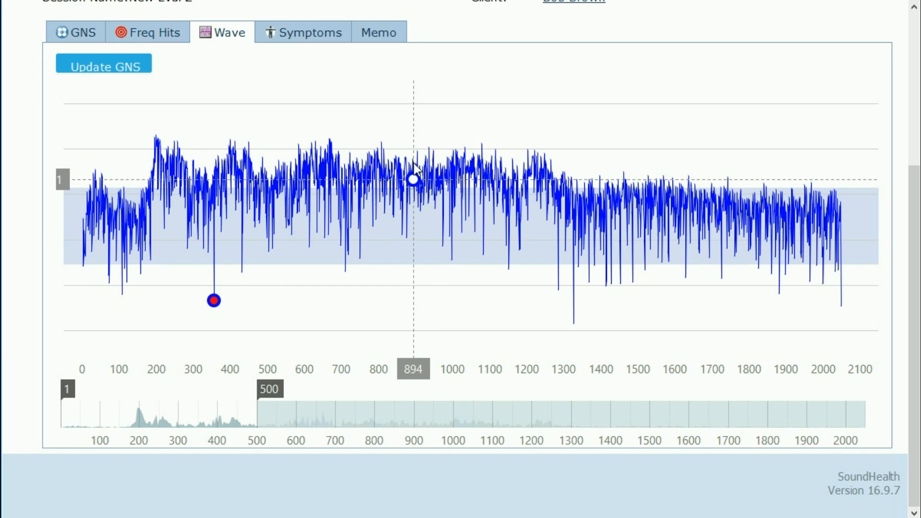
scroll(416, 167, "up", 5)
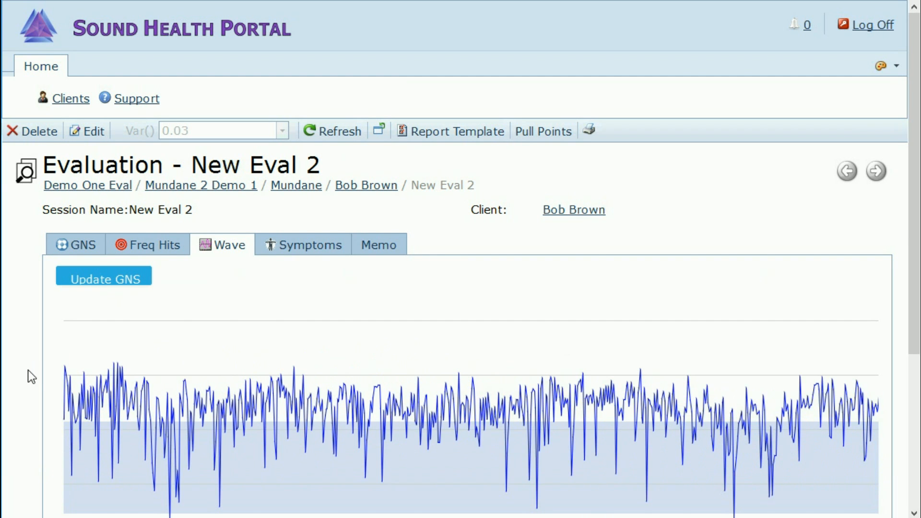
scroll(28, 370, "down", 5)
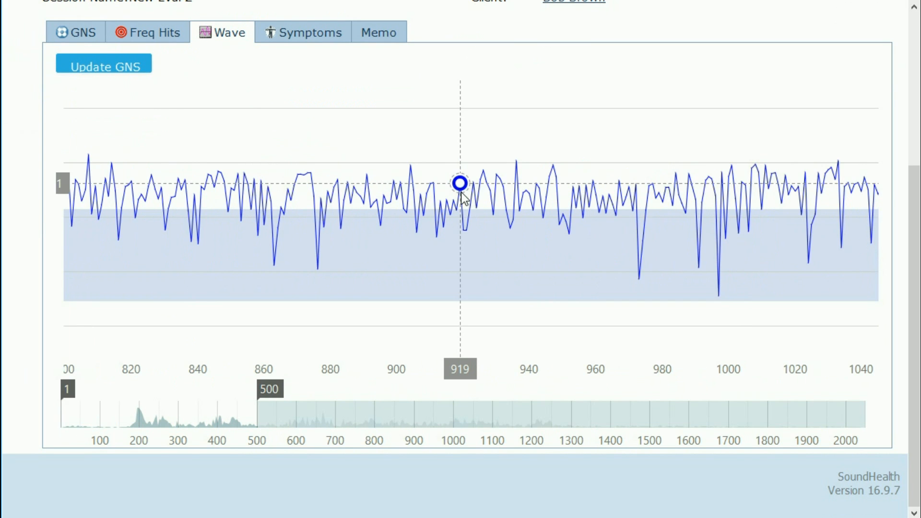
scroll(464, 196, "down", 2)
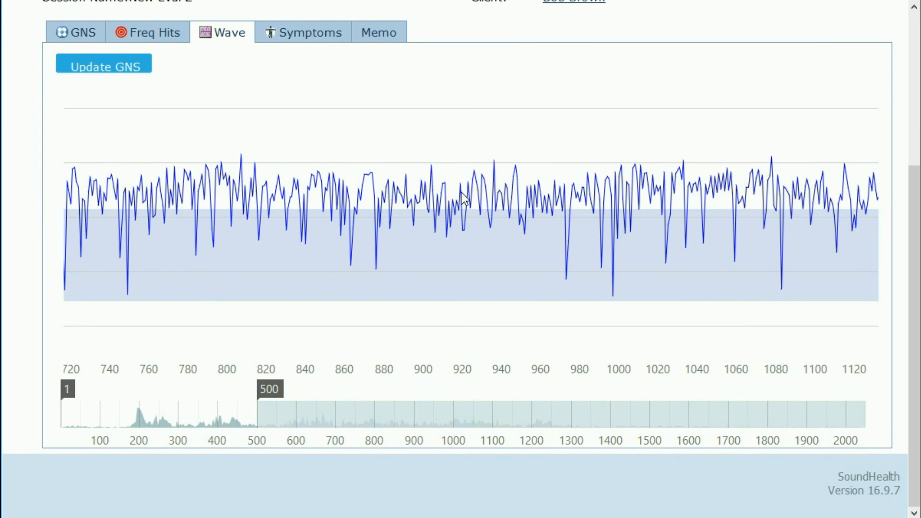
scroll(463, 197, "down", 3)
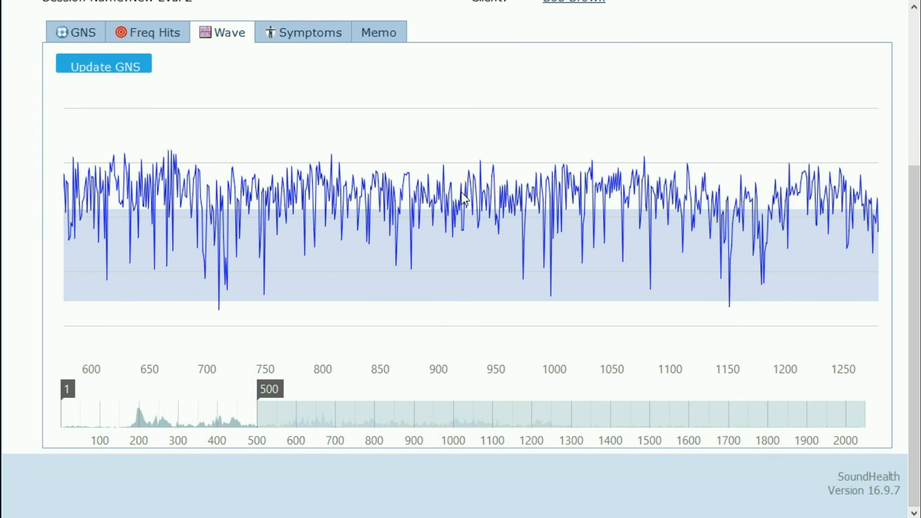
scroll(463, 197, "down", 2)
scroll(463, 197, "down", 3)
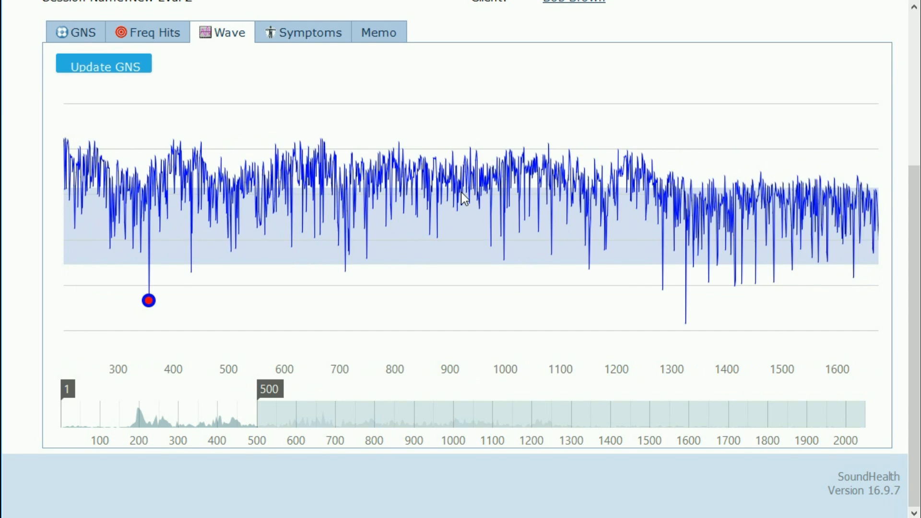
scroll(462, 189, "up", 5)
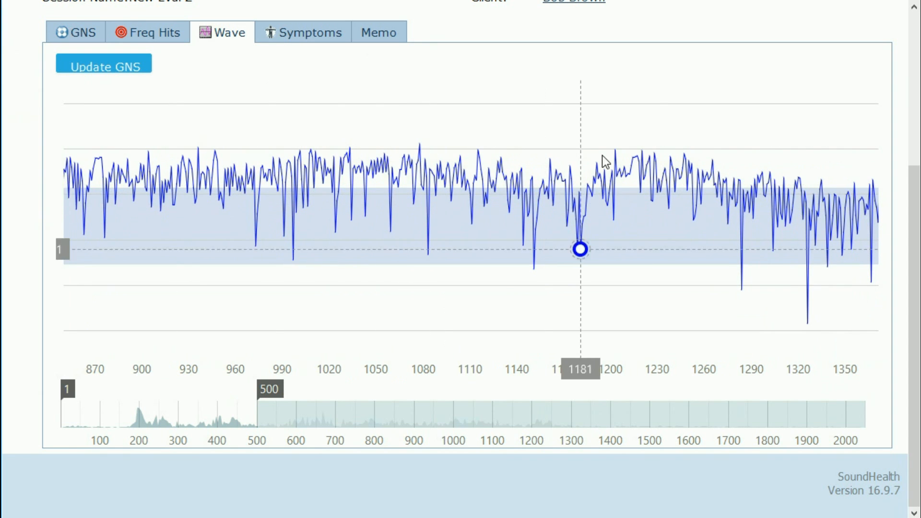
Step: Add the deepest dip at sample 1326 as a second point, then zoom back out to the full range
left_click(809, 325)
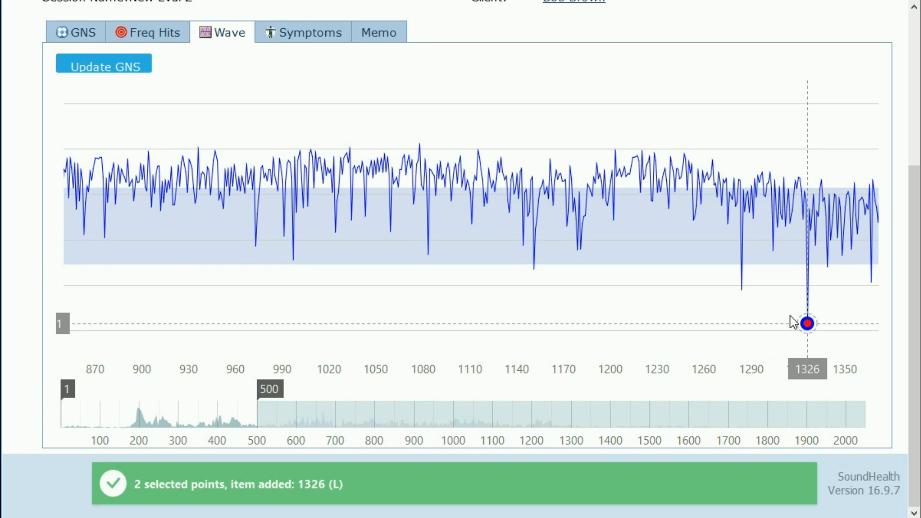
left_click_drag(644, 201, 281, 204)
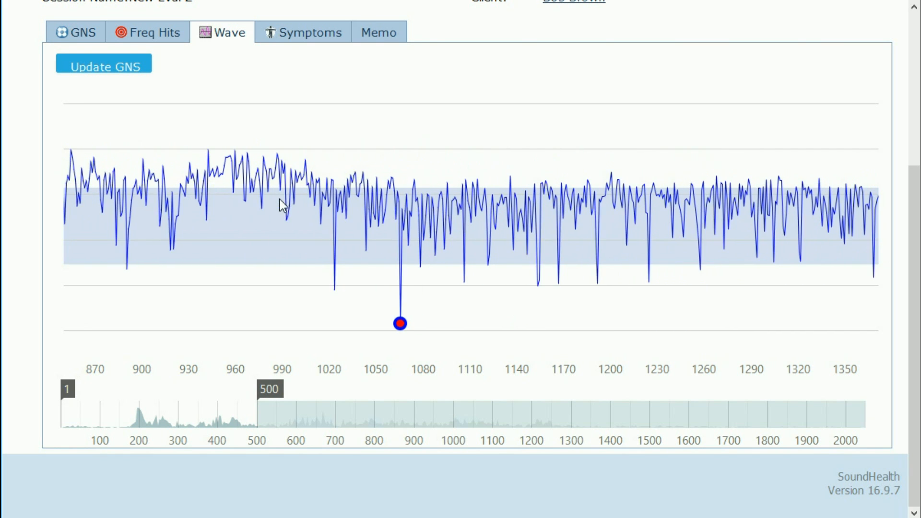
scroll(479, 197, "down", 3)
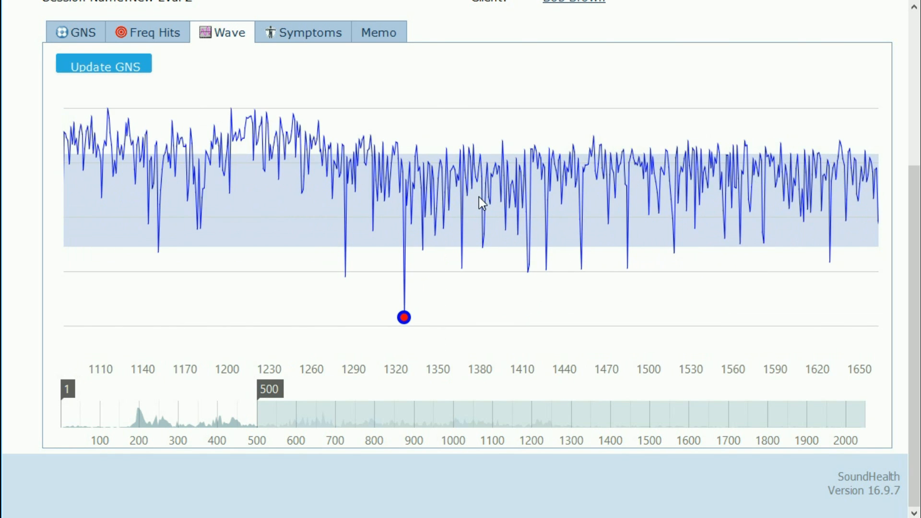
scroll(480, 200, "down", 4)
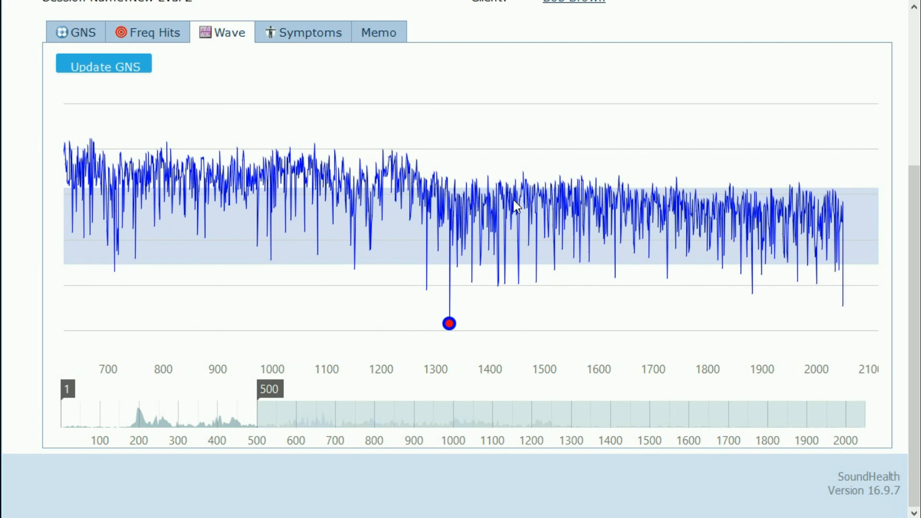
scroll(513, 201, "down", 3)
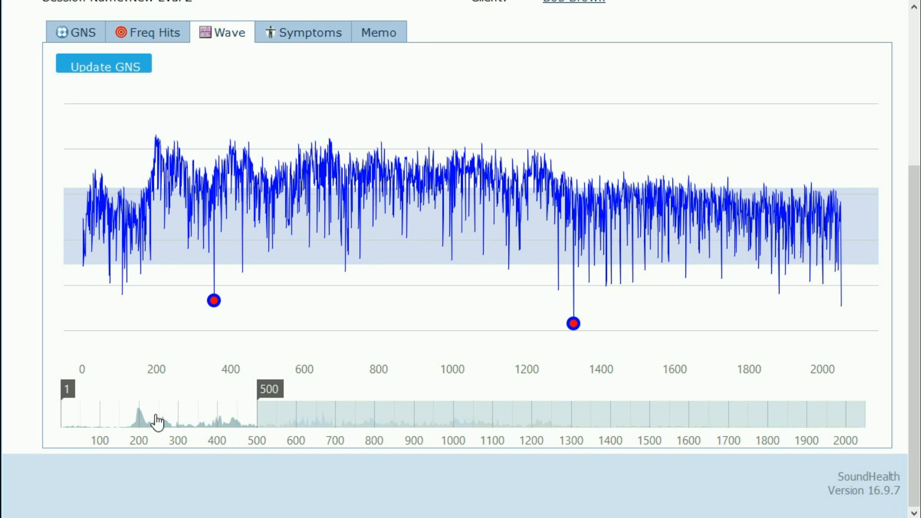
Step: Reposition the Wave chart's navigator window across the samples, ending around samples 900–1200
left_click_drag(157, 423, 498, 426)
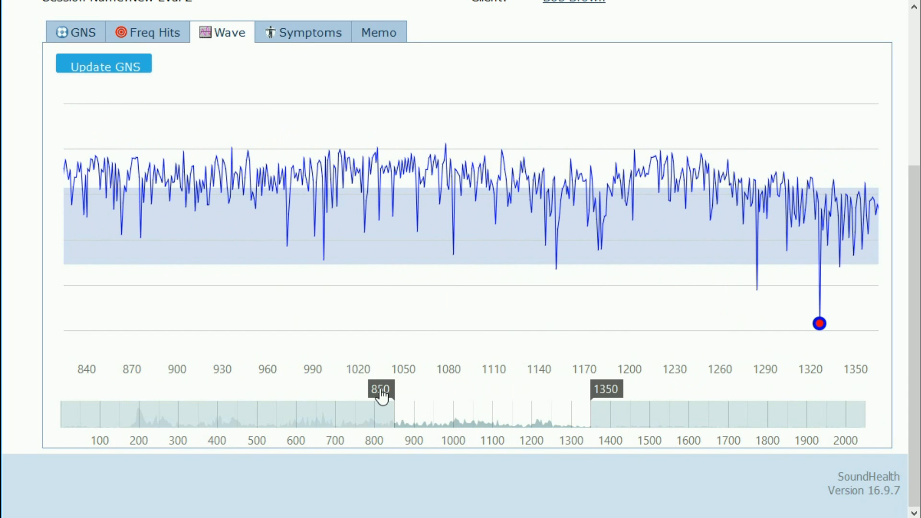
left_click_drag(382, 396, 436, 406)
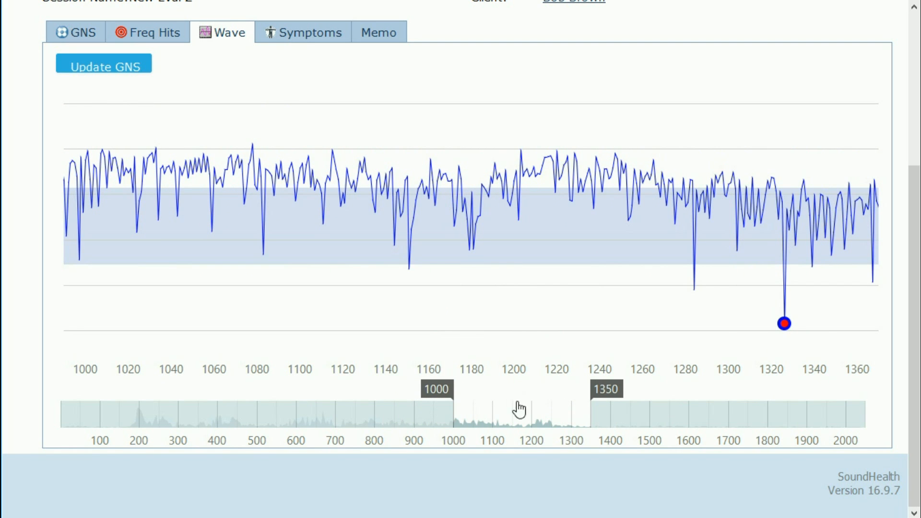
left_click_drag(531, 421, 119, 422)
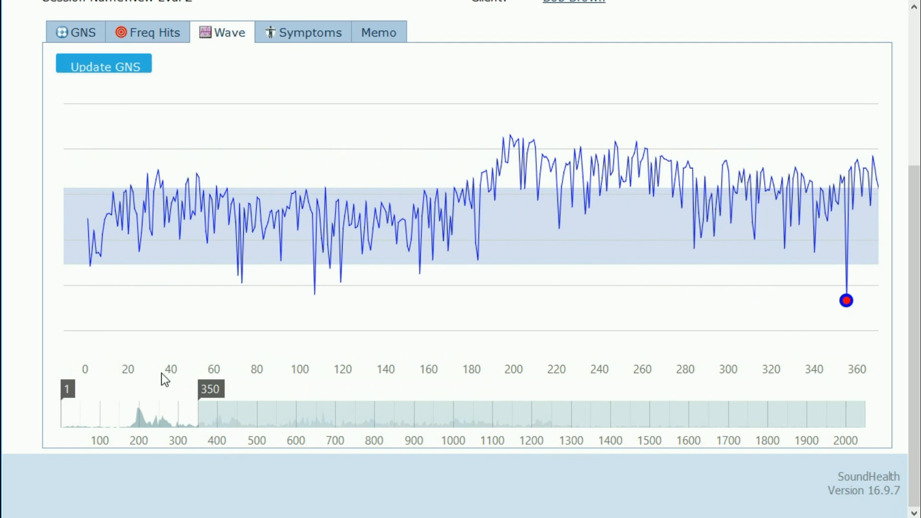
Step: Add the dips at samples 107 and 710 to the selected waveform points
mouse_move(312, 300)
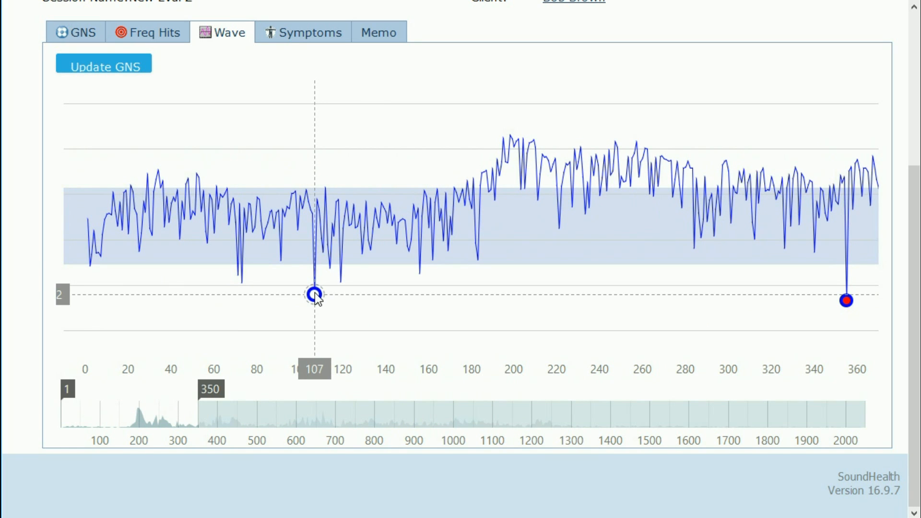
left_click(315, 295)
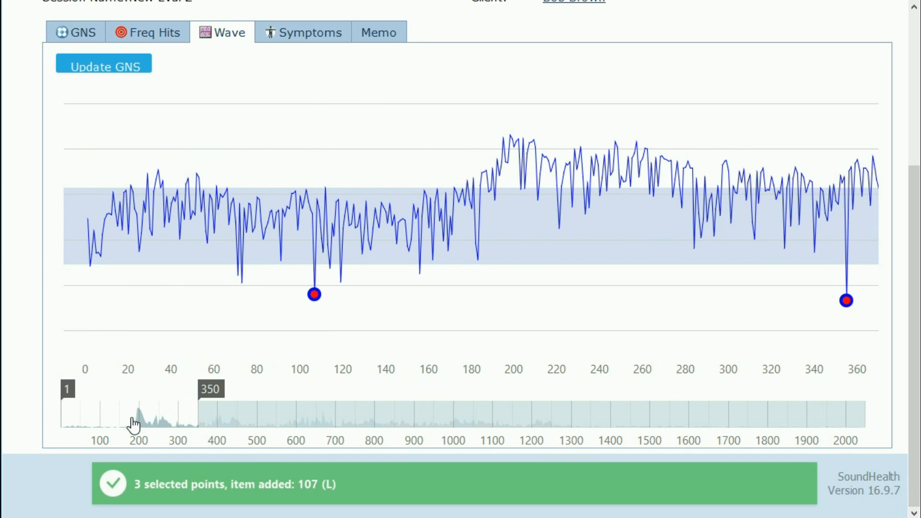
left_click_drag(176, 429, 362, 432)
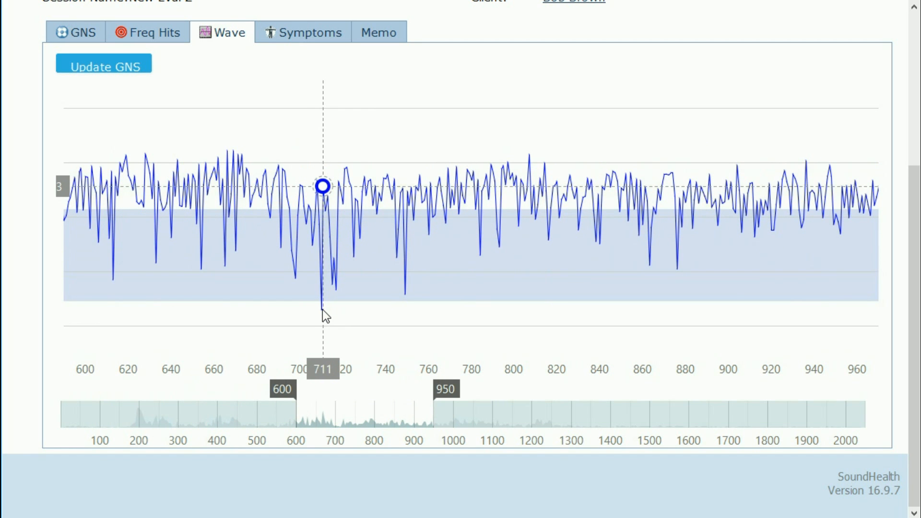
scroll(324, 309, "up", 5)
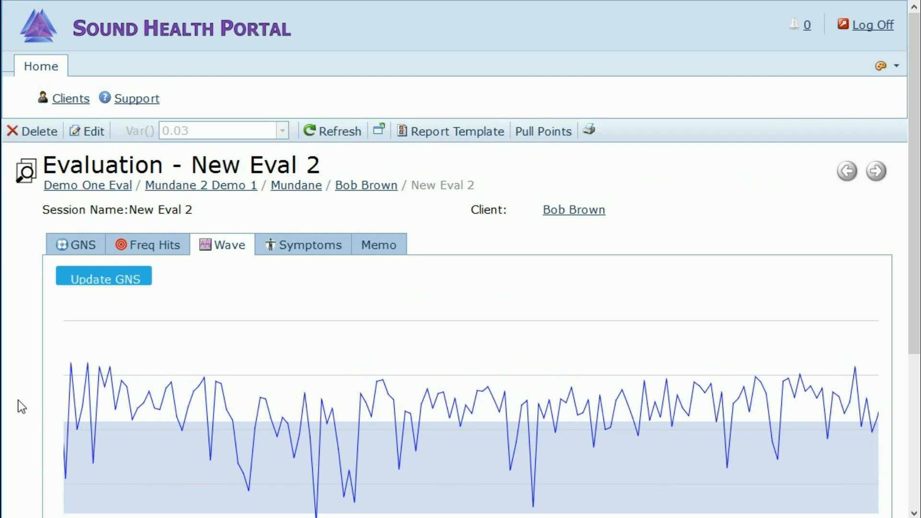
scroll(18, 401, "down", 5)
scroll(321, 338, "up", 3)
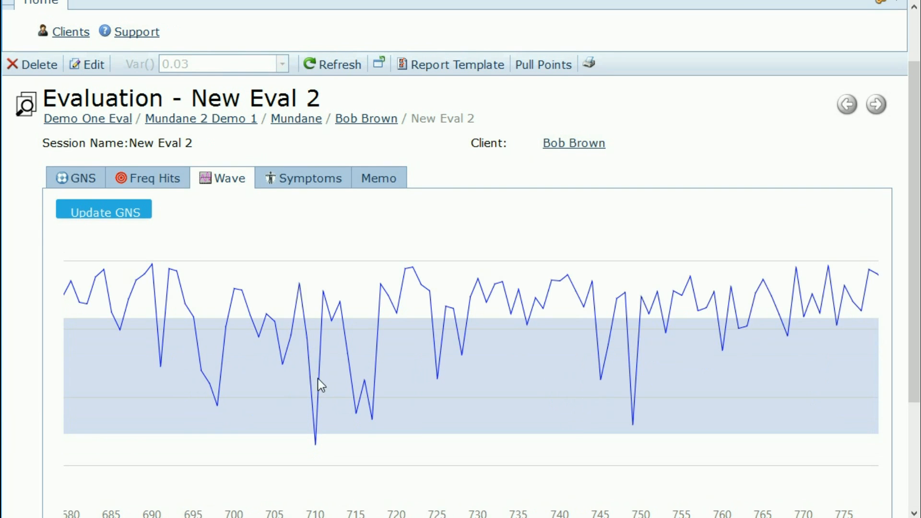
left_click(315, 444)
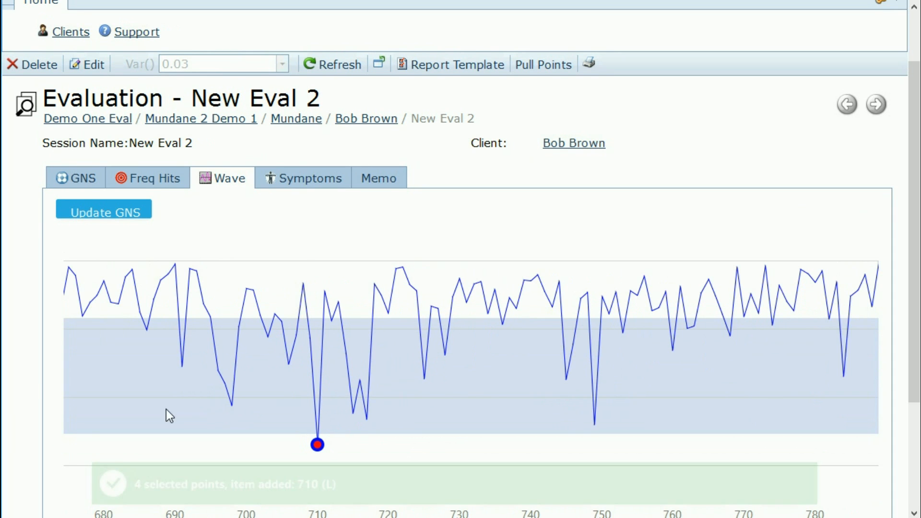
scroll(33, 376, "down", 3)
Step: Add the dips at samples 1284 and 1414 to the selection, making six points
left_click_drag(366, 427, 580, 430)
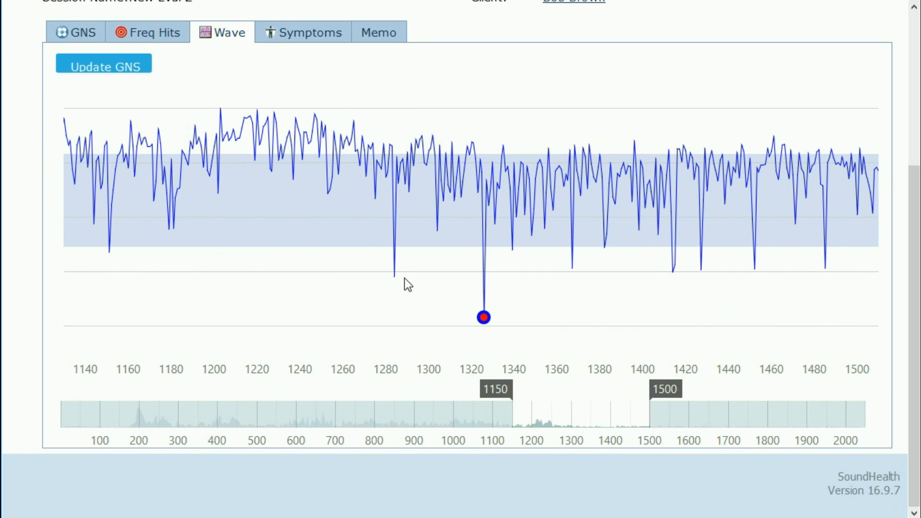
mouse_move(393, 277)
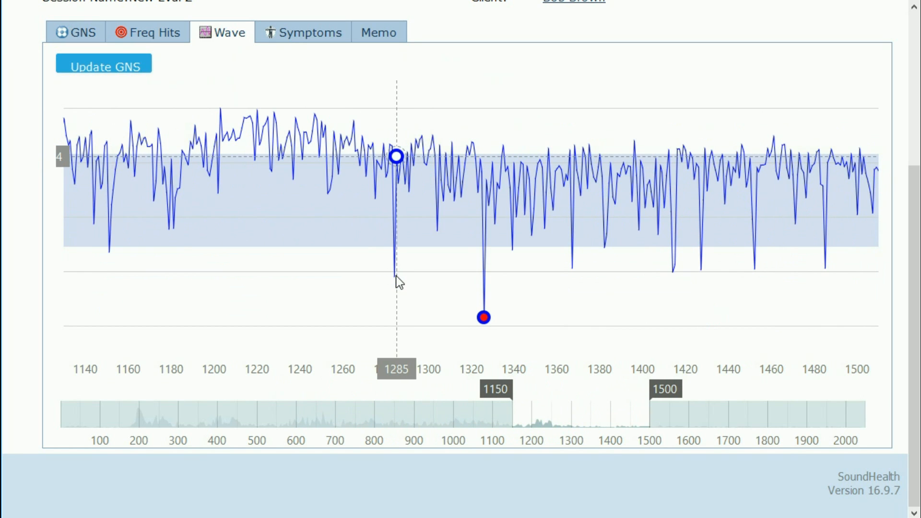
left_click(395, 277)
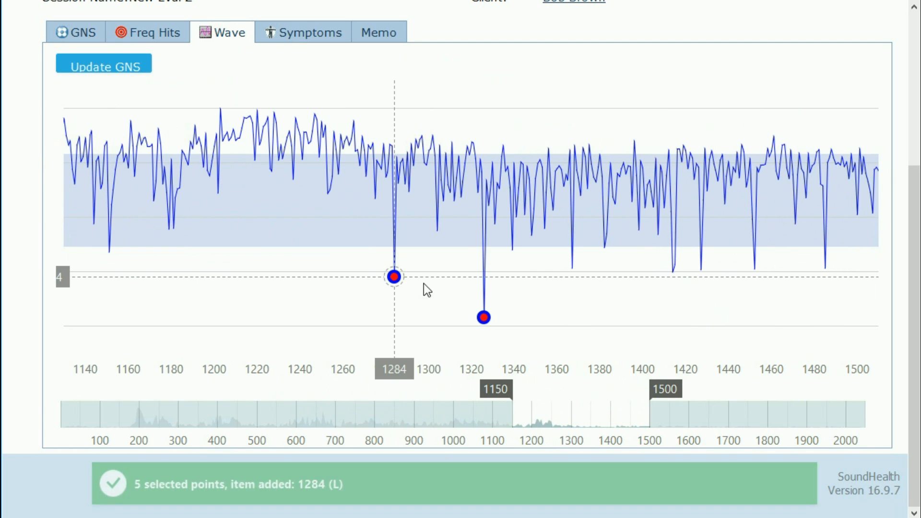
left_click(672, 272)
left_click_drag(616, 421, 815, 425)
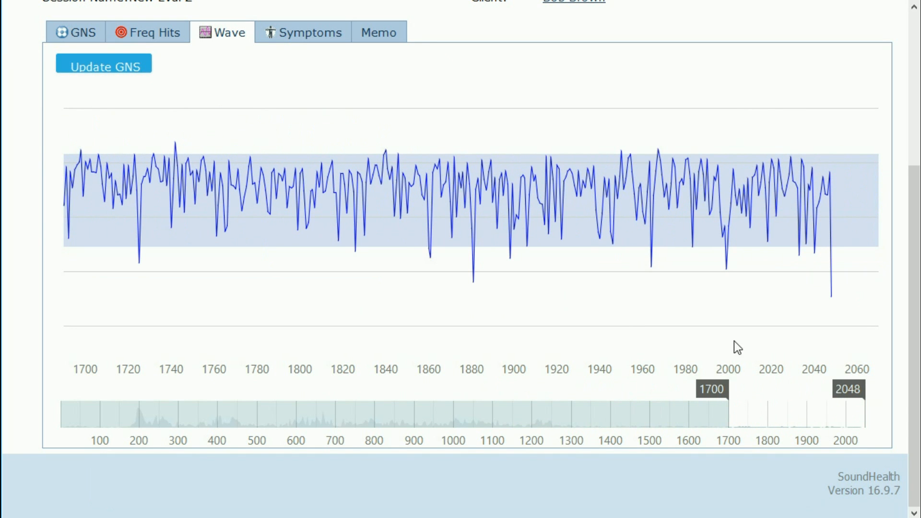
Step: Select the dips at 1881, 1964 and 2048, then widen the view across most of the recording
left_click(474, 283)
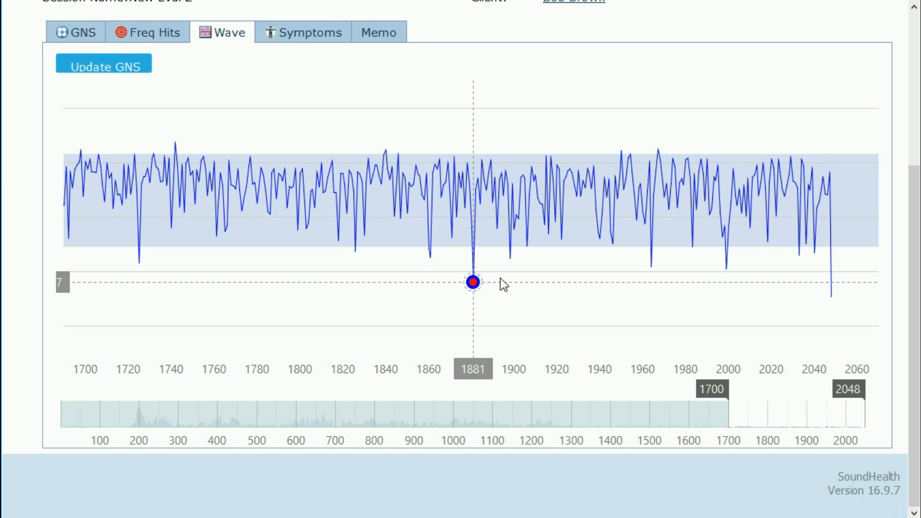
left_click(652, 268)
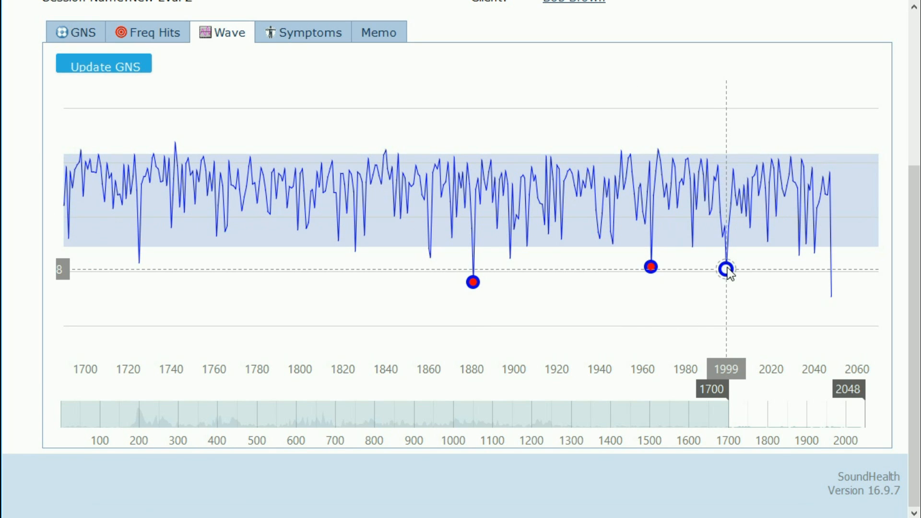
left_click(832, 297)
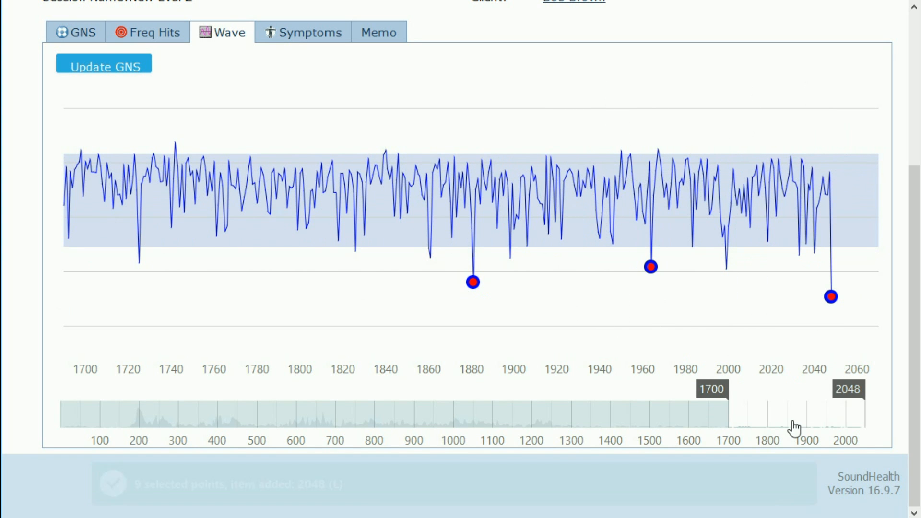
left_click_drag(739, 428, 183, 393)
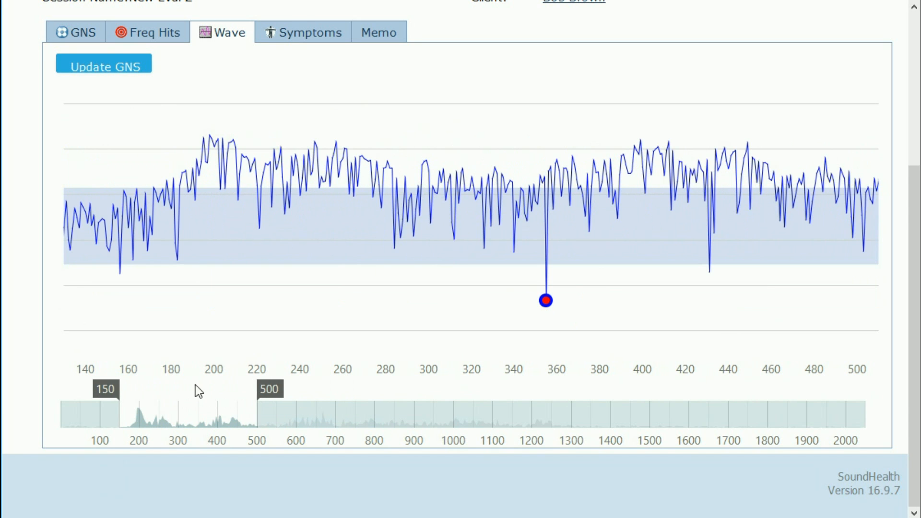
left_click_drag(271, 388, 864, 380)
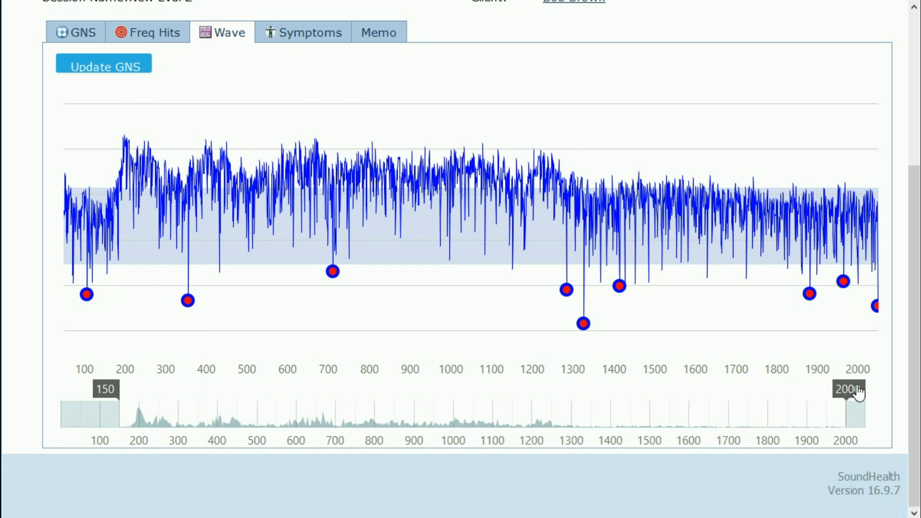
Step: Add the points at samples 198, 281 and 299 to the selection
left_click_drag(292, 394, 218, 410)
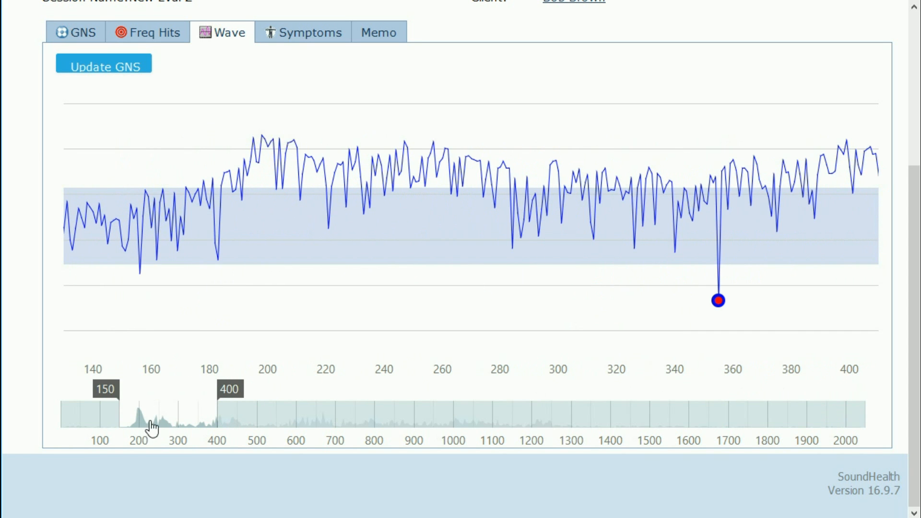
left_click_drag(167, 429, 137, 432)
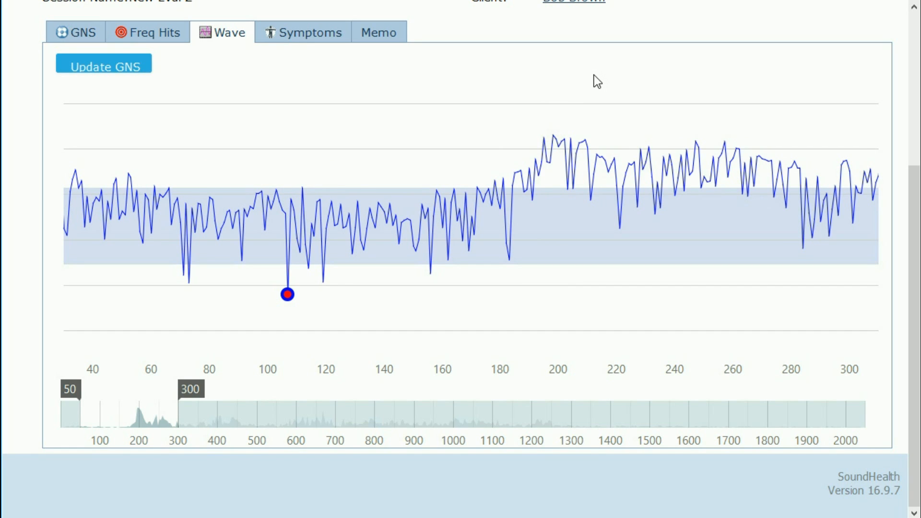
left_click(553, 135)
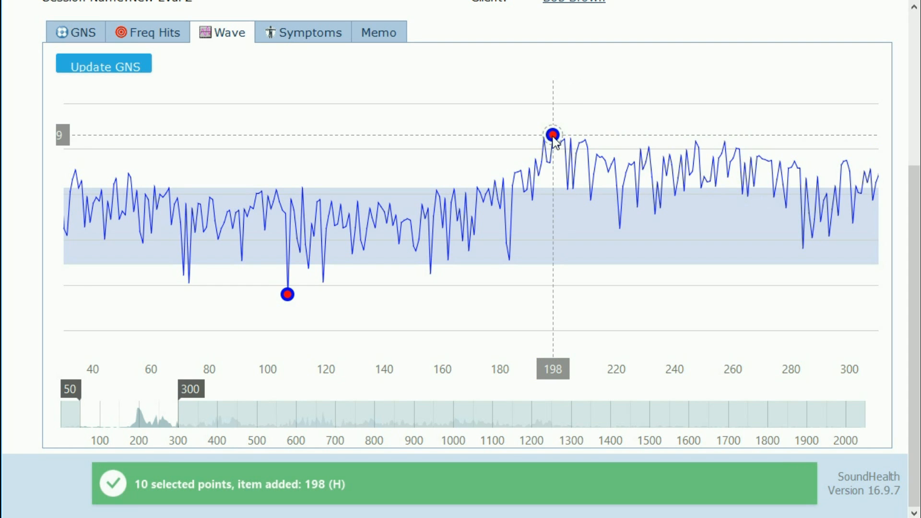
left_click_drag(149, 419, 204, 428)
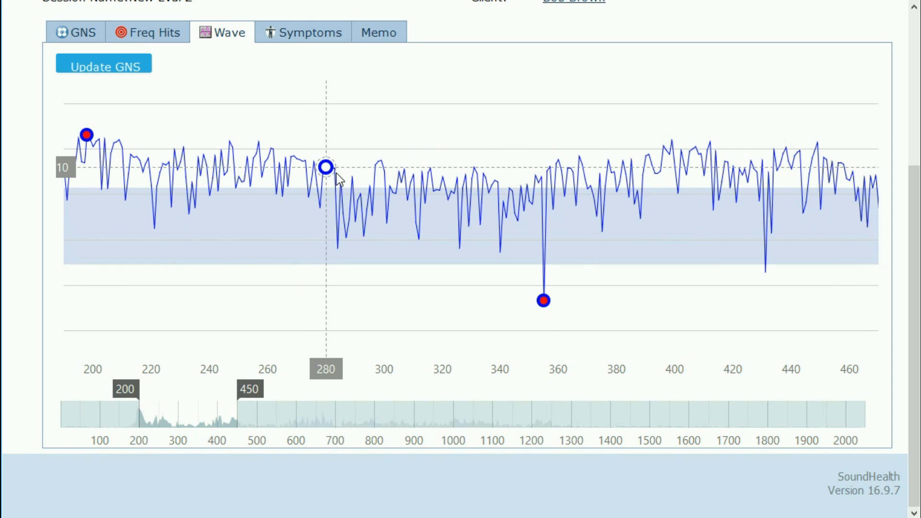
left_click(328, 161)
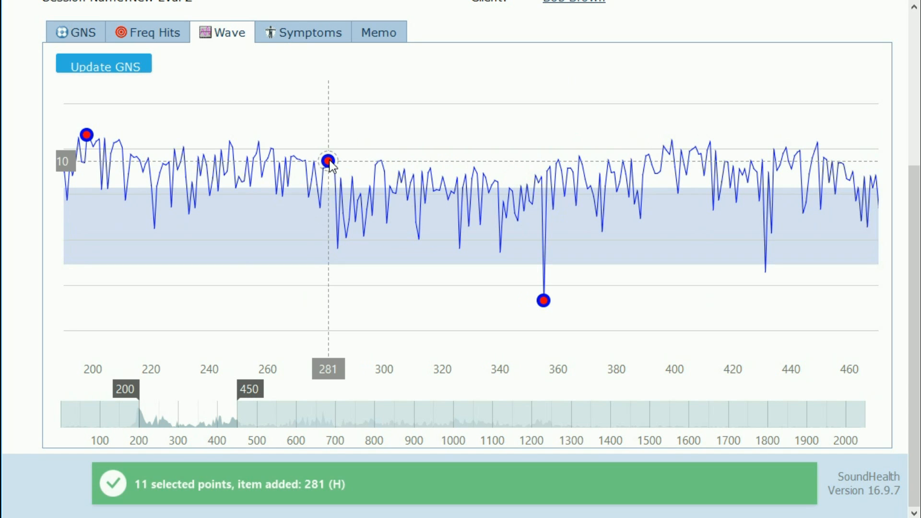
left_click(381, 160)
Step: Add the points at samples 219, 628 and 669 to the selection
left_click_drag(208, 425, 253, 428)
left_click_drag(309, 400, 454, 399)
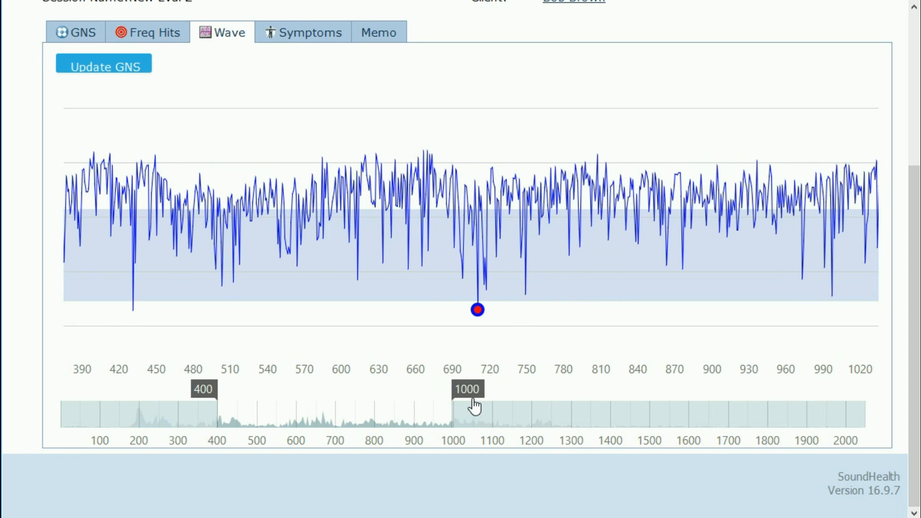
left_click_drag(372, 423, 312, 424)
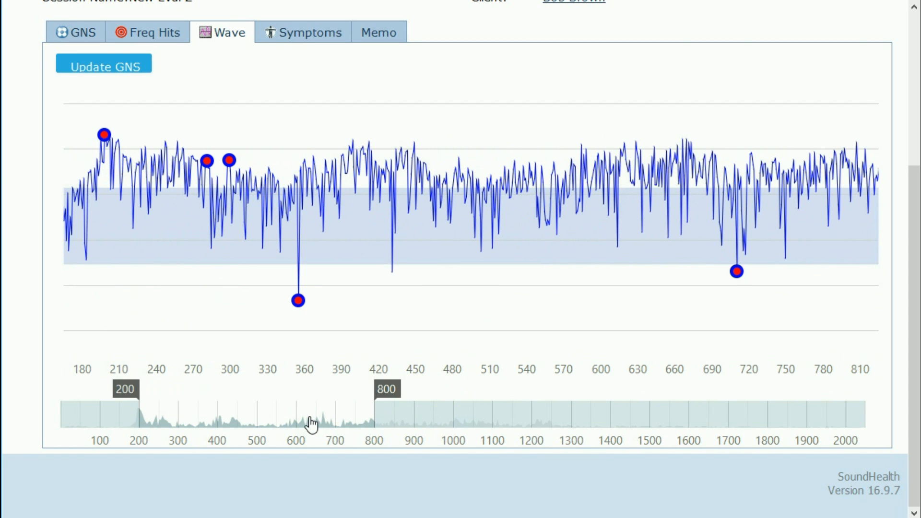
left_click(131, 159)
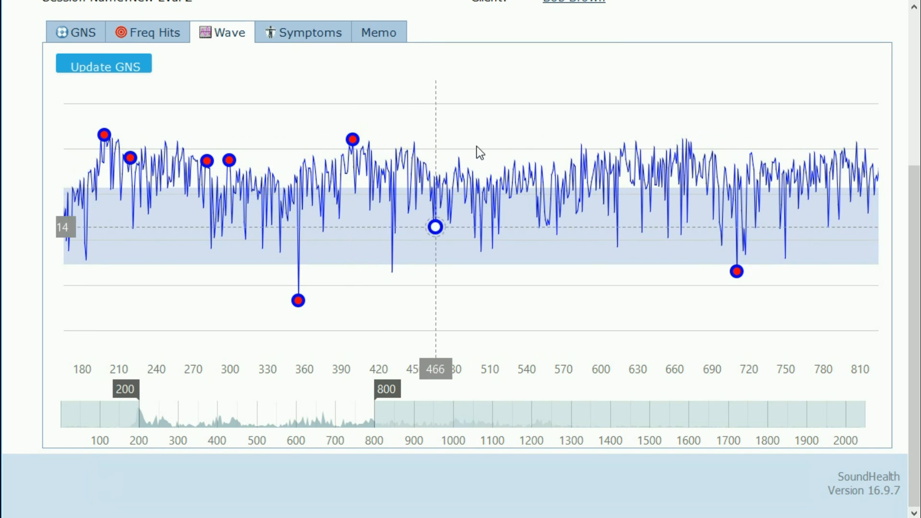
left_click(641, 142)
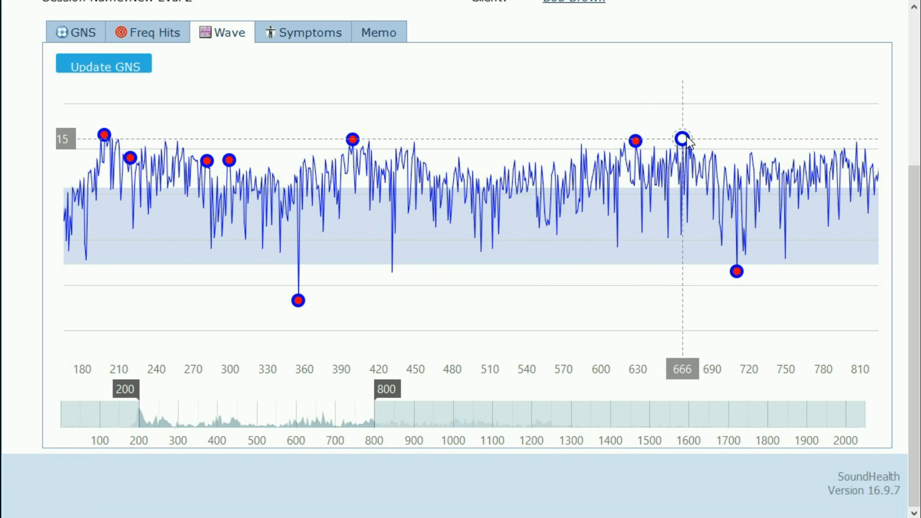
scroll(692, 152, "up", 4)
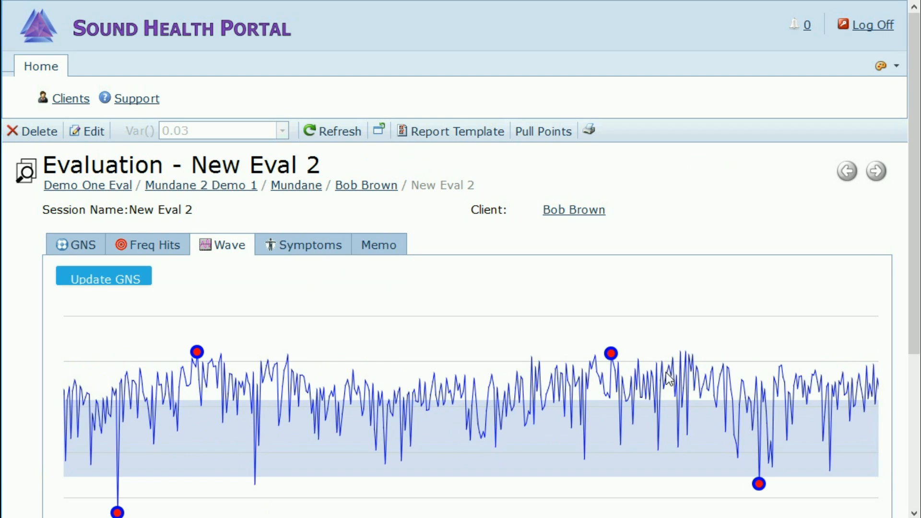
scroll(686, 380, "up", 2)
scroll(692, 376, "up", 1)
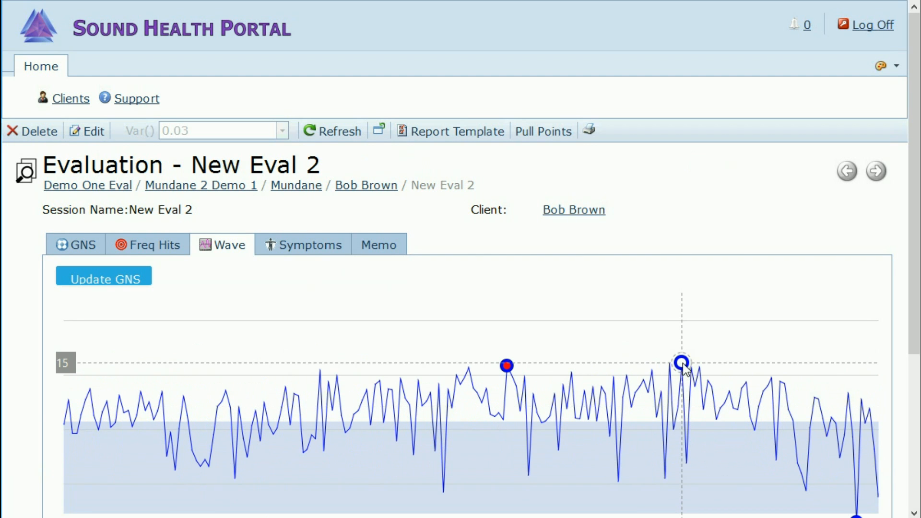
left_click(682, 368)
Step: Add the points at samples 873 and 1078 to the selection
scroll(910, 371, "down", 3)
scroll(910, 371, "down", 1)
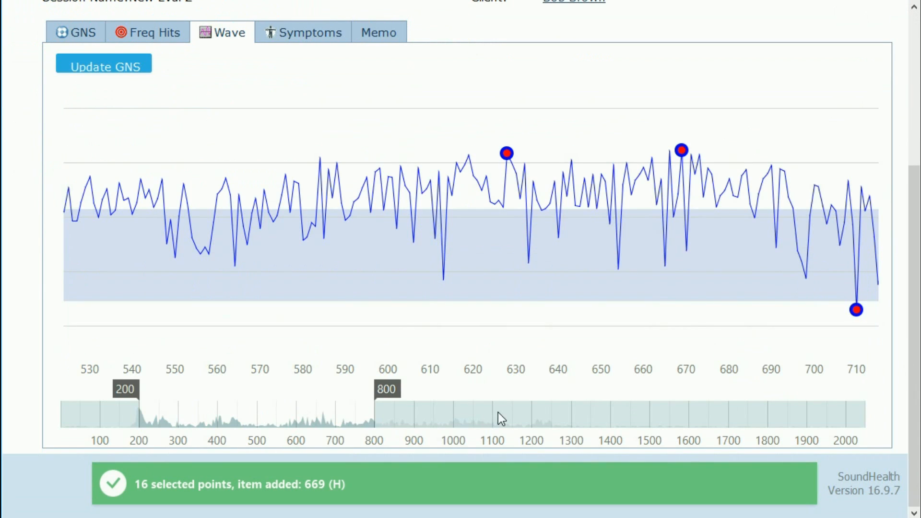
left_click_drag(319, 426, 469, 426)
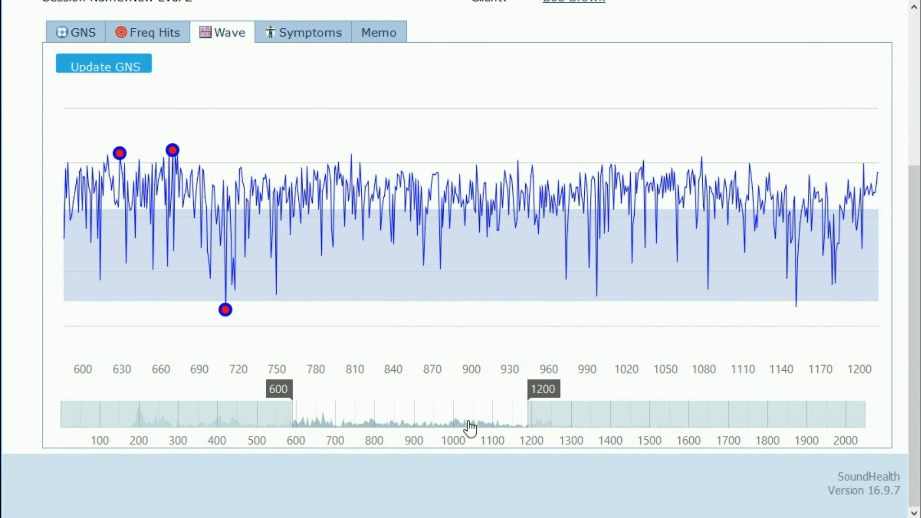
left_click(437, 174)
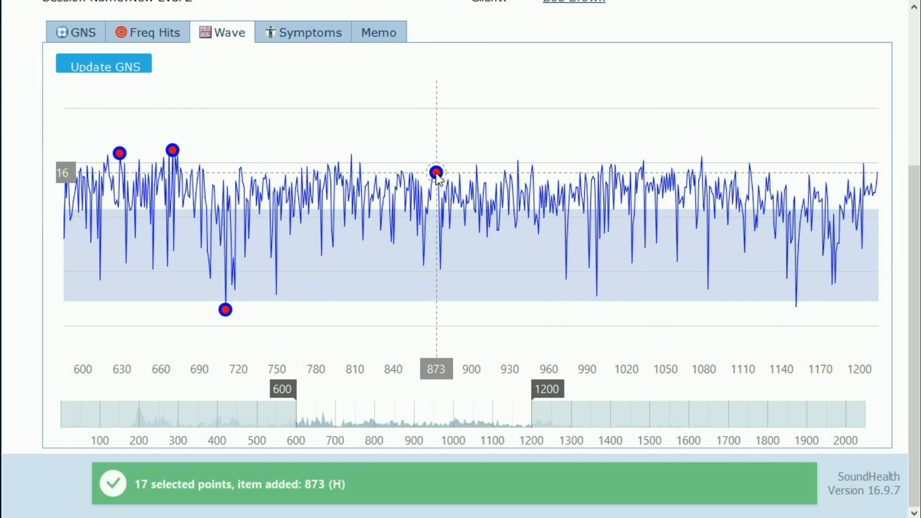
left_click(701, 157)
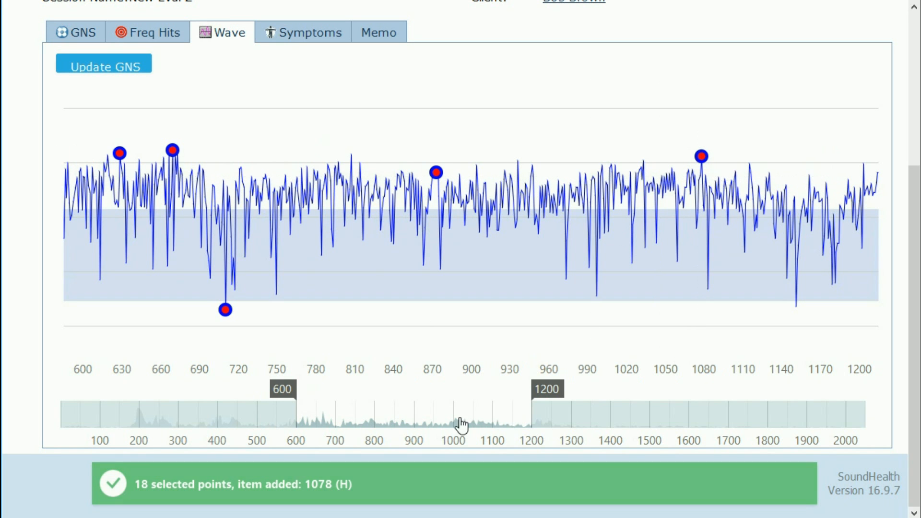
Step: Add the high peaks at samples 1636 and 1461 to the selection
left_click_drag(526, 426, 726, 415)
mouse_move(510, 144)
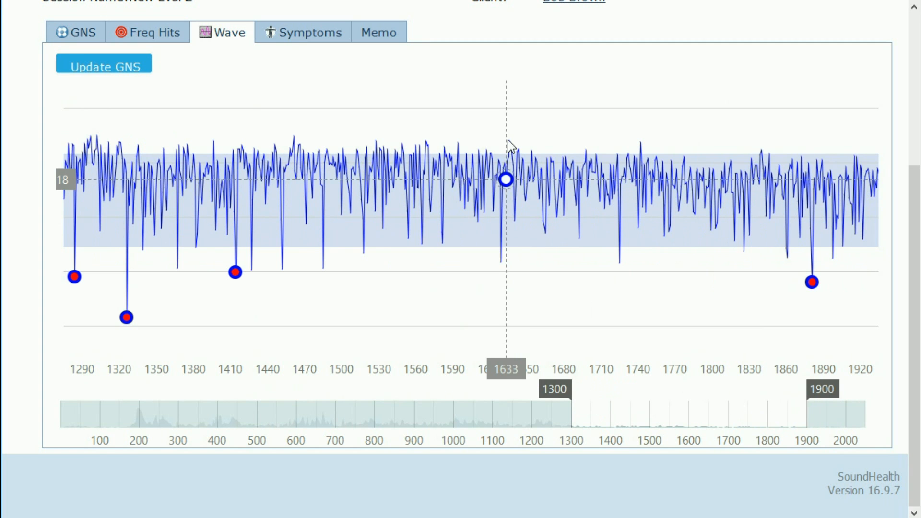
left_click(510, 142)
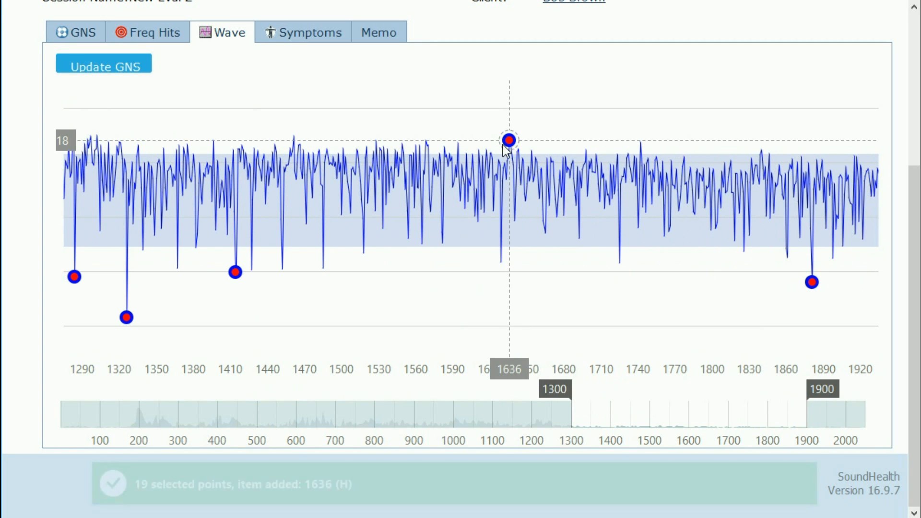
left_click(294, 136)
left_click_drag(584, 424, 401, 419)
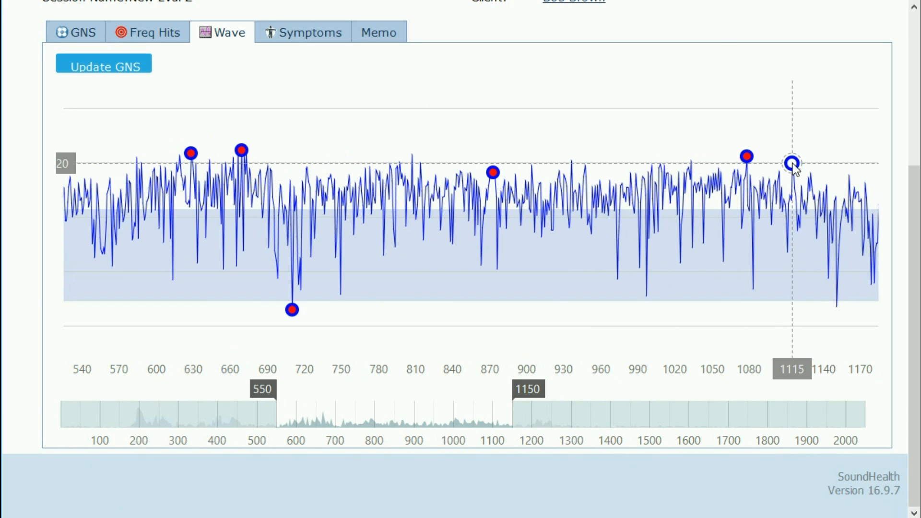
Step: Zoom into the waveform and add the peaks at samples 1115 and 449
scroll(793, 164, "up", 5)
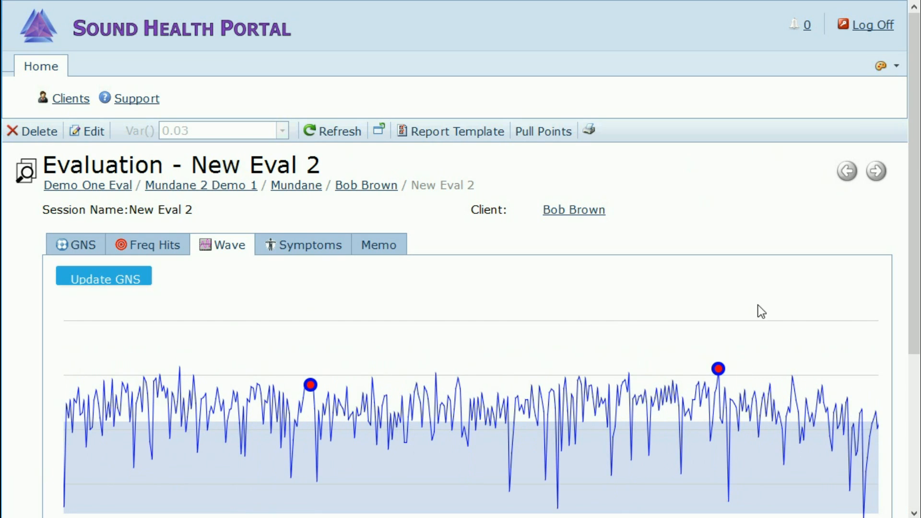
scroll(755, 411, "up", 2)
scroll(791, 412, "up", 2)
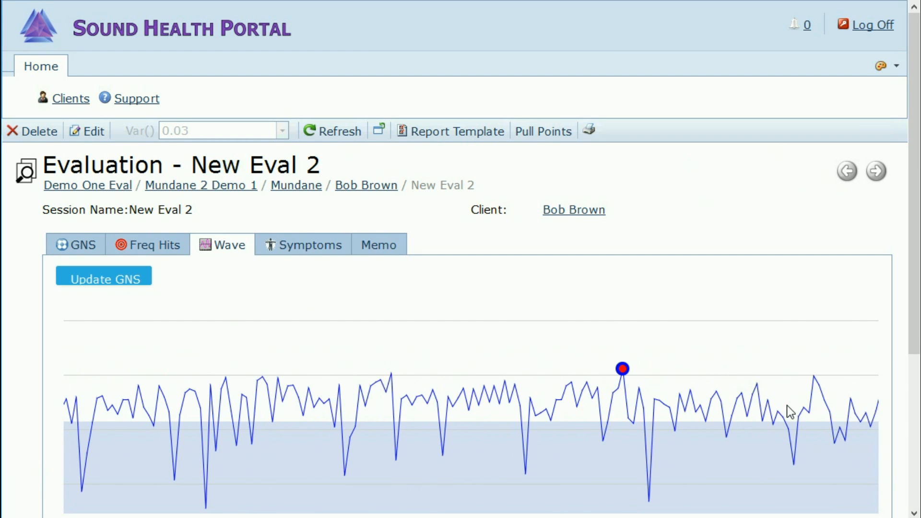
scroll(560, 356, "down", 4)
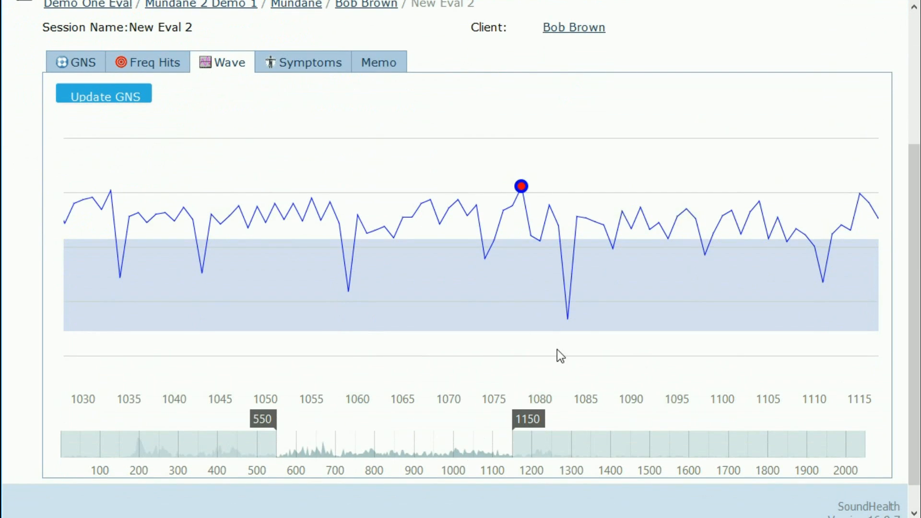
left_click_drag(686, 237, 216, 246)
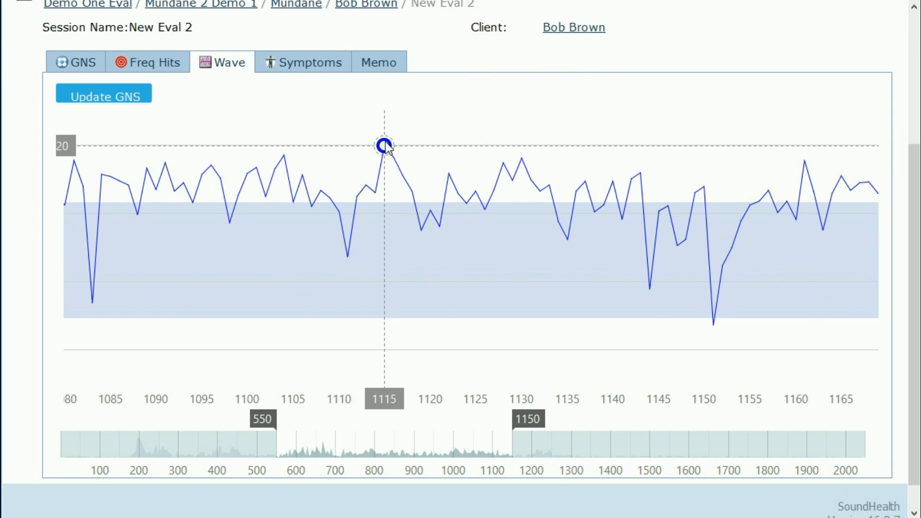
left_click(384, 145)
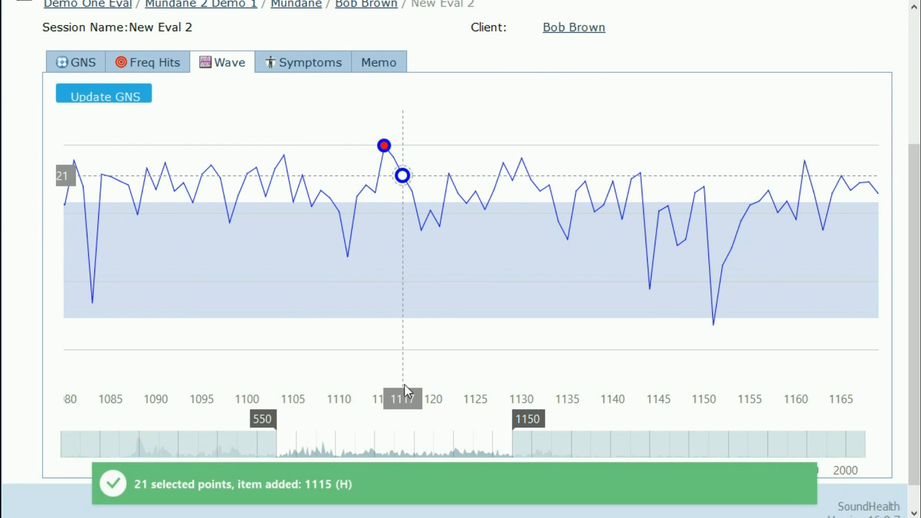
left_click_drag(407, 454, 317, 453)
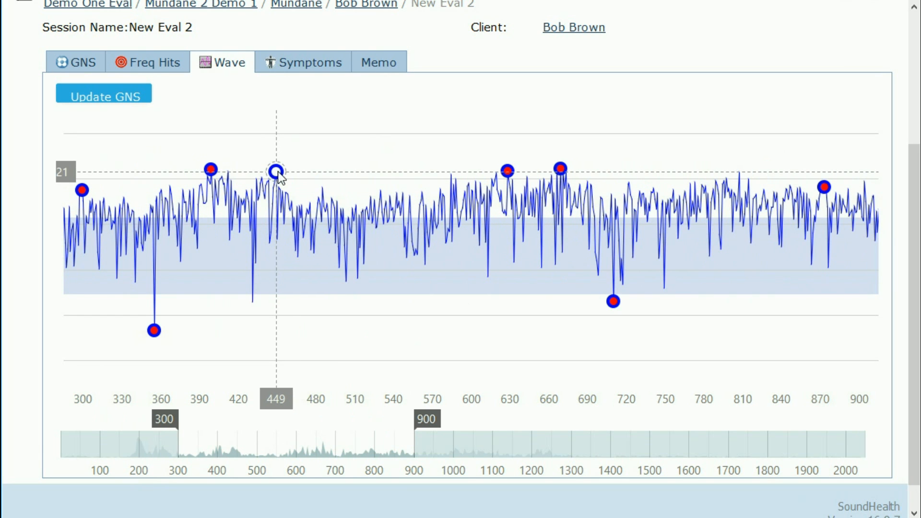
left_click(277, 172)
Step: Add the points at samples 797 and 1203, bringing the selection to 24
left_click_drag(311, 442, 421, 446)
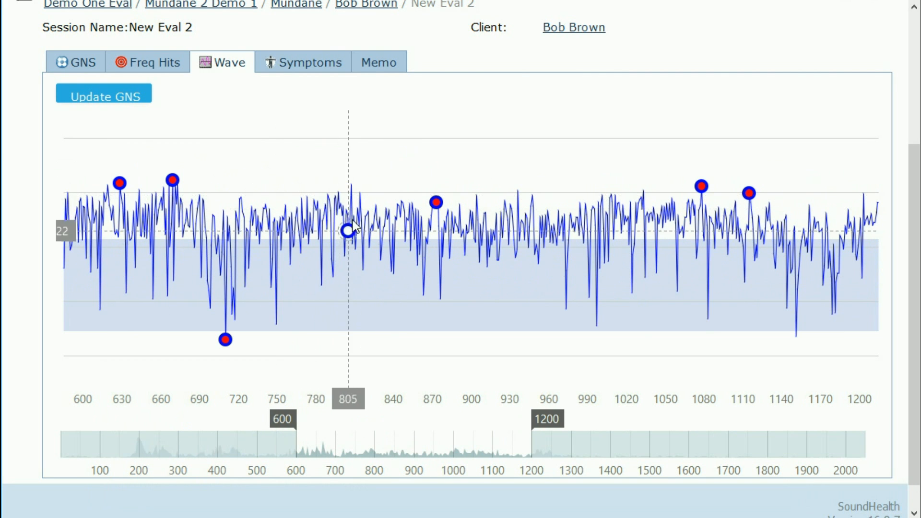
left_click(338, 193)
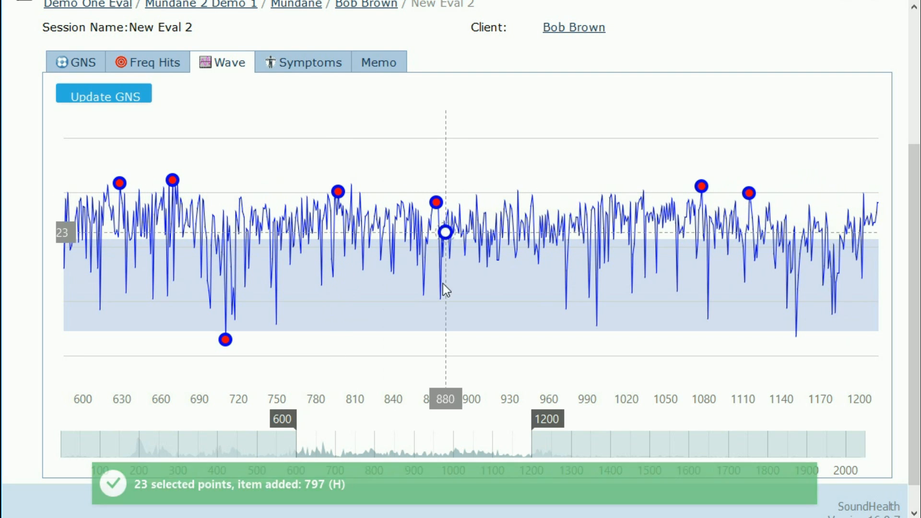
left_click(550, 444)
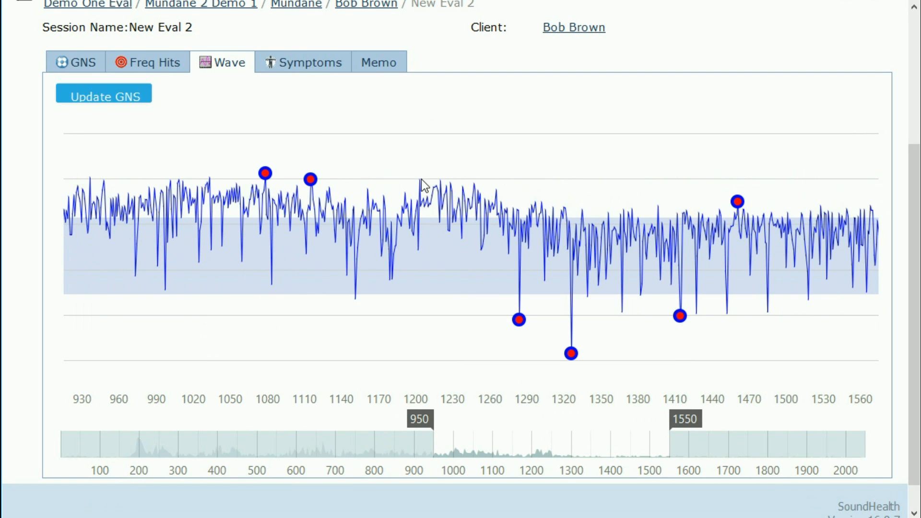
mouse_move(419, 179)
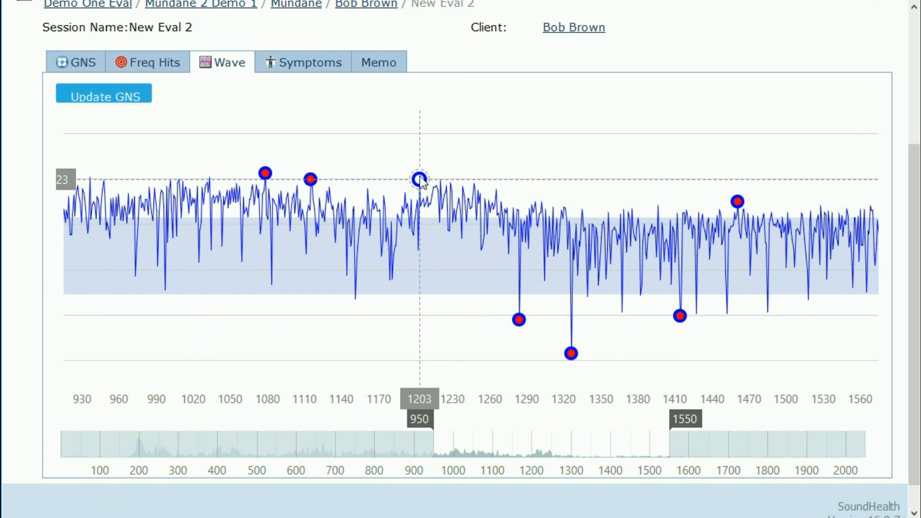
left_click(420, 181)
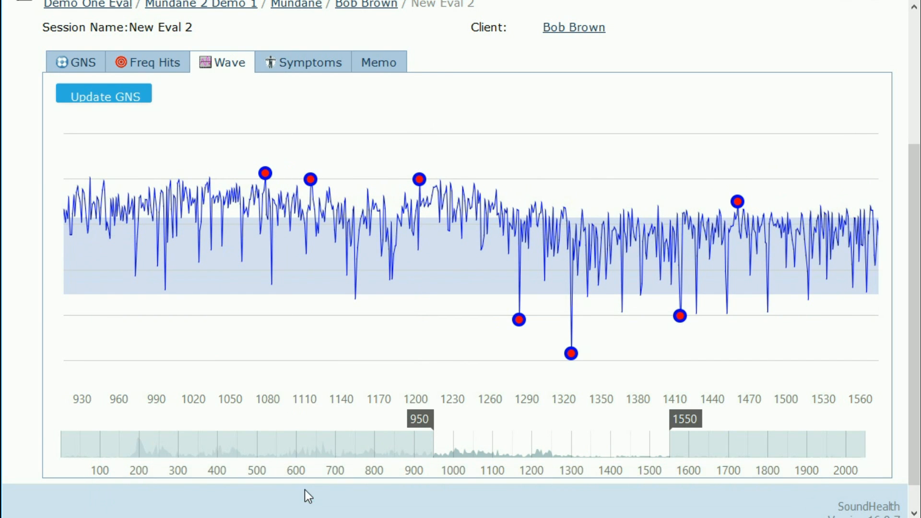
left_click_drag(531, 453, 227, 462)
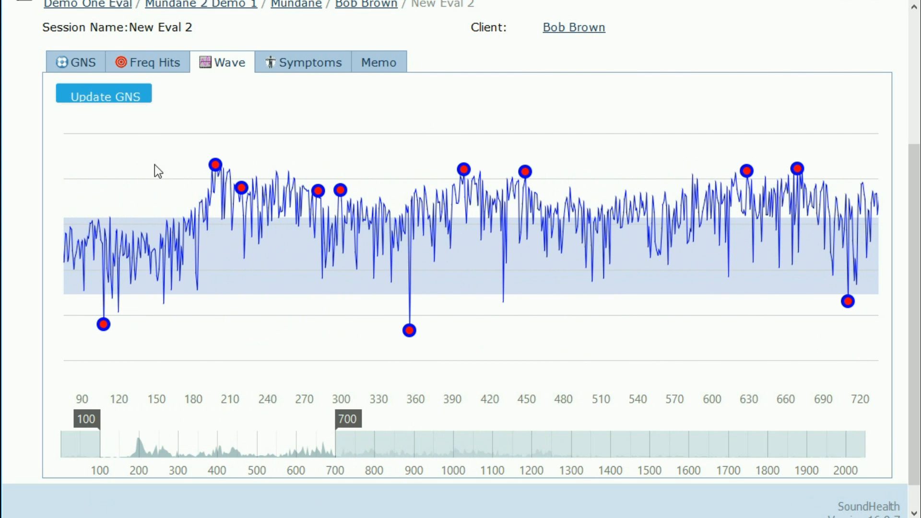
Step: Recalculate the GNS, then add the peaks at samples 449 and 399 to the selected points
left_click(109, 98)
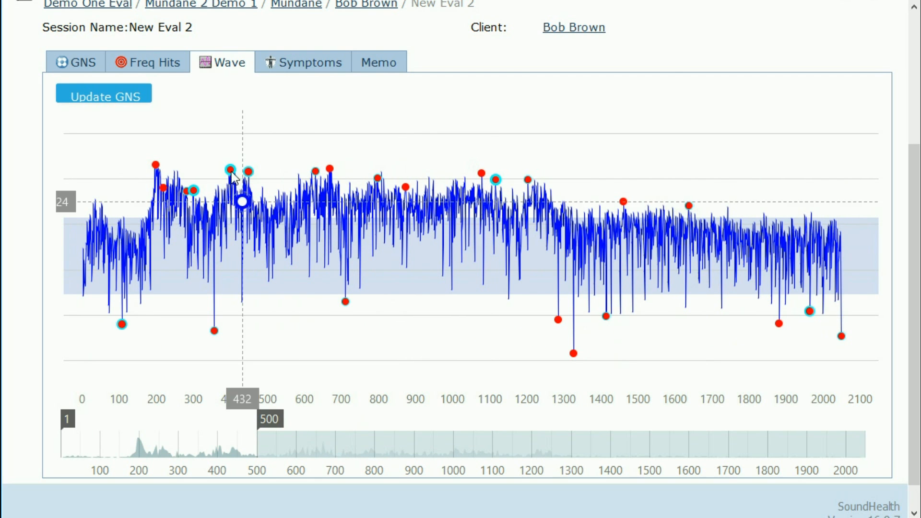
mouse_move(231, 171)
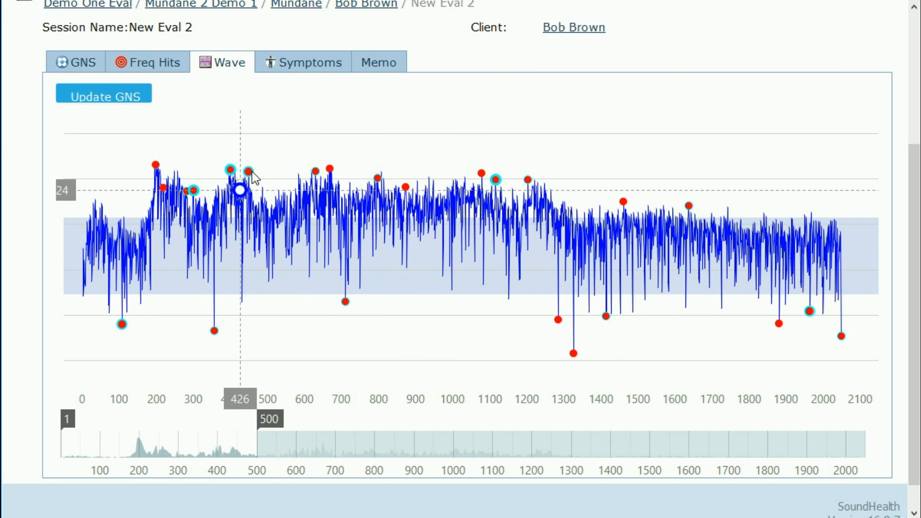
left_click(252, 172)
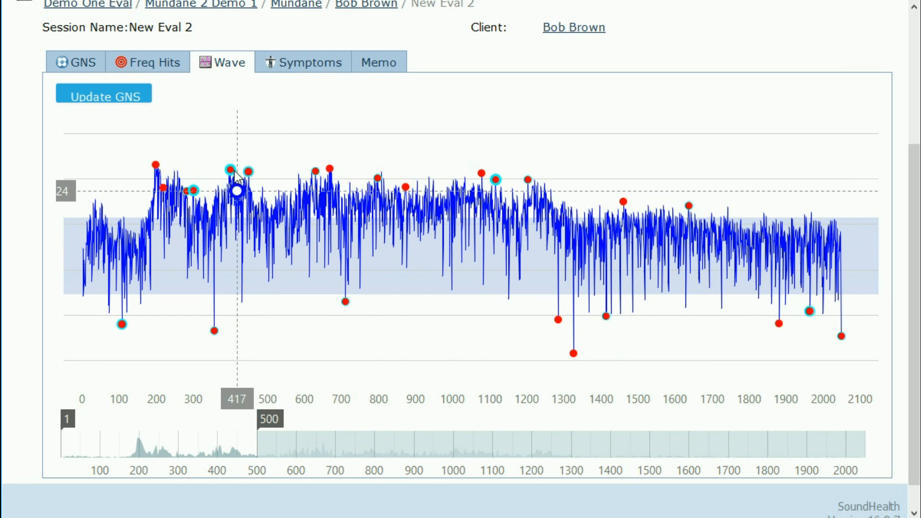
mouse_move(231, 170)
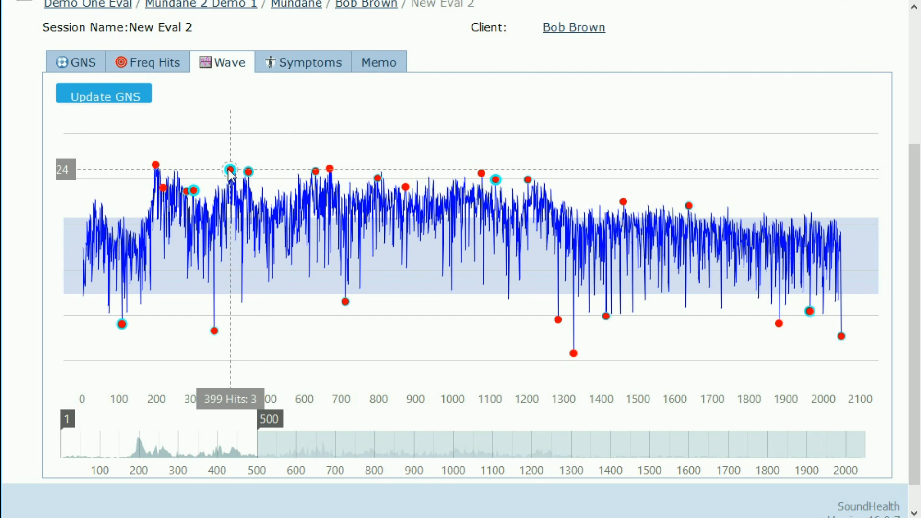
left_click(231, 171)
scroll(404, 135, "up", 3)
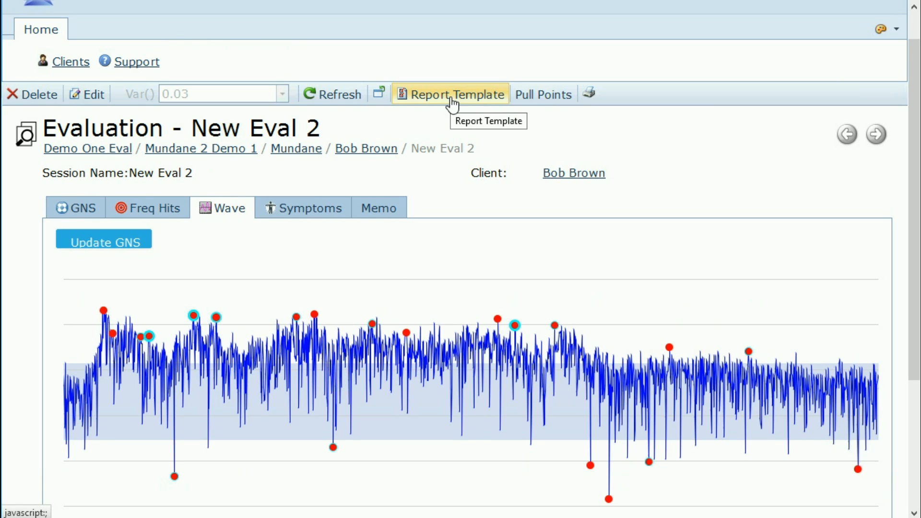
Step: Apply the PTSD report template to New Eval 2, replacing Nutrition Provider
left_click(452, 101)
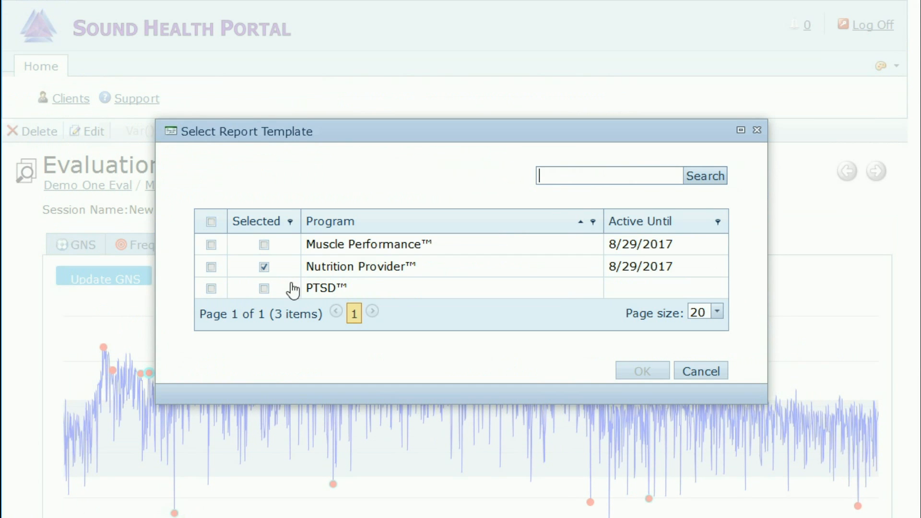
left_click(211, 288)
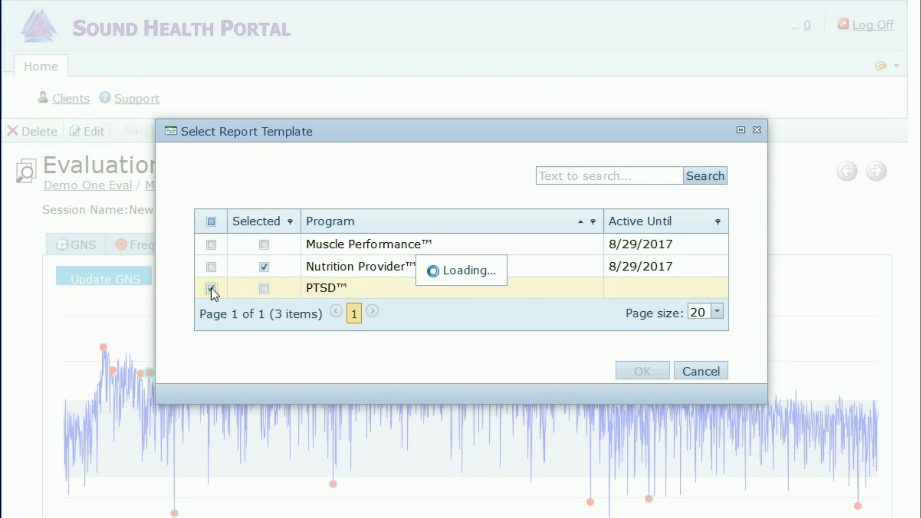
left_click(648, 378)
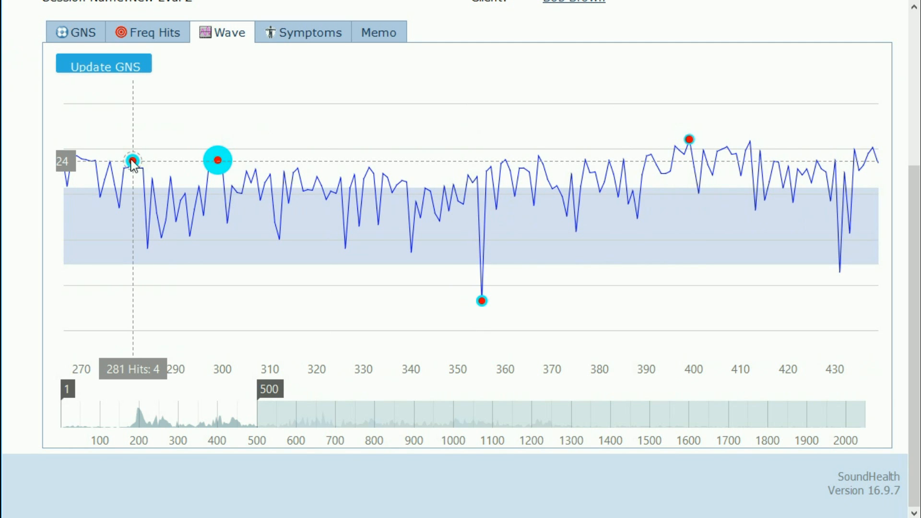
Step: Remove the peak at sample 873 from the selected points
left_click_drag(181, 426, 788, 403)
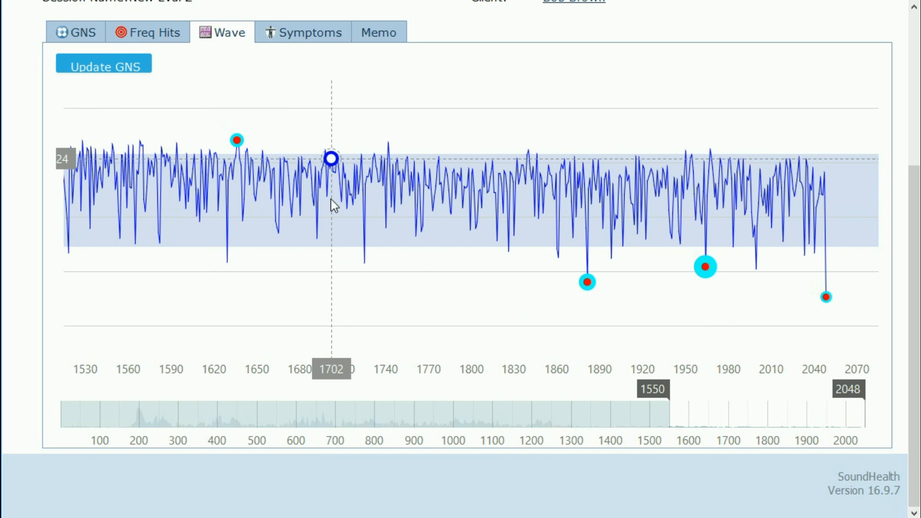
left_click_drag(760, 432, 440, 349)
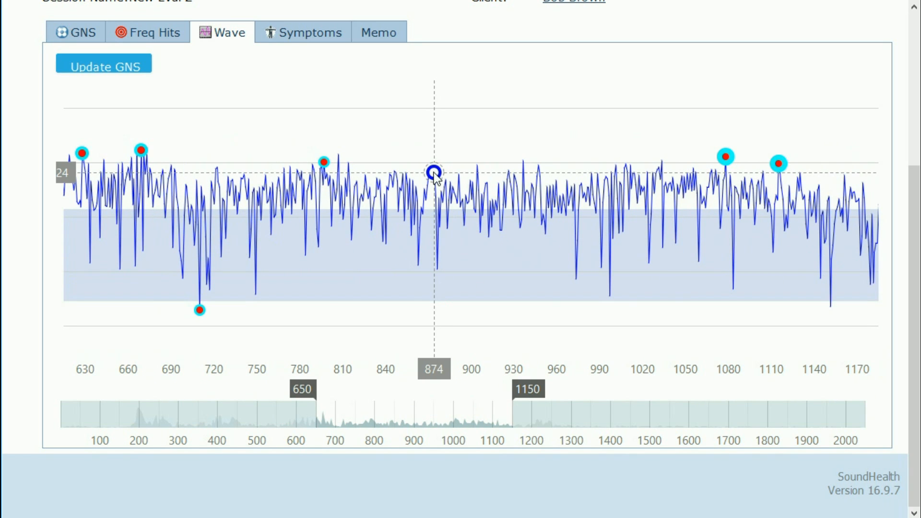
scroll(431, 175, "up", 5)
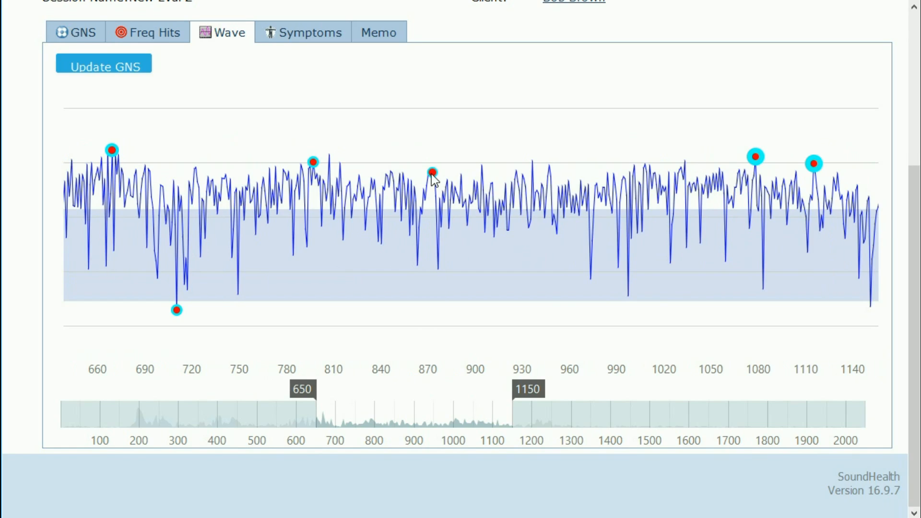
scroll(432, 401, "up", 2)
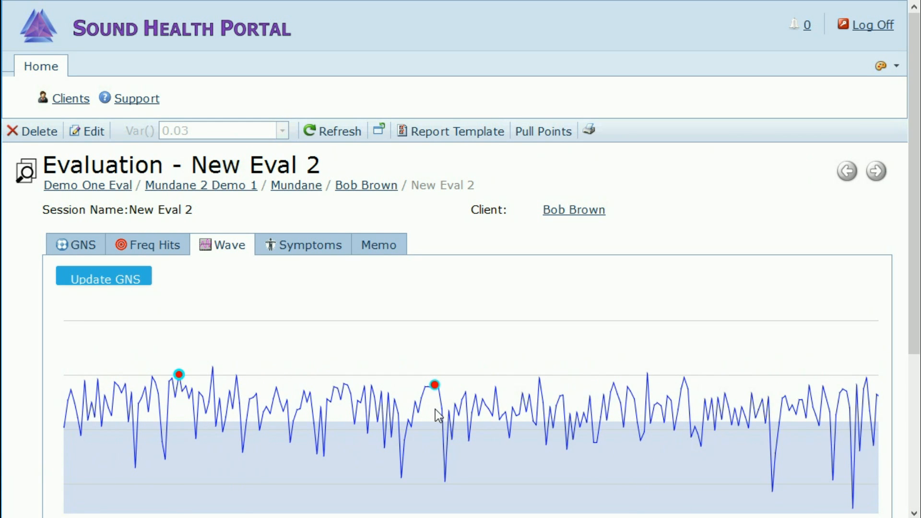
scroll(438, 414, "up", 1)
scroll(440, 413, "up", 1)
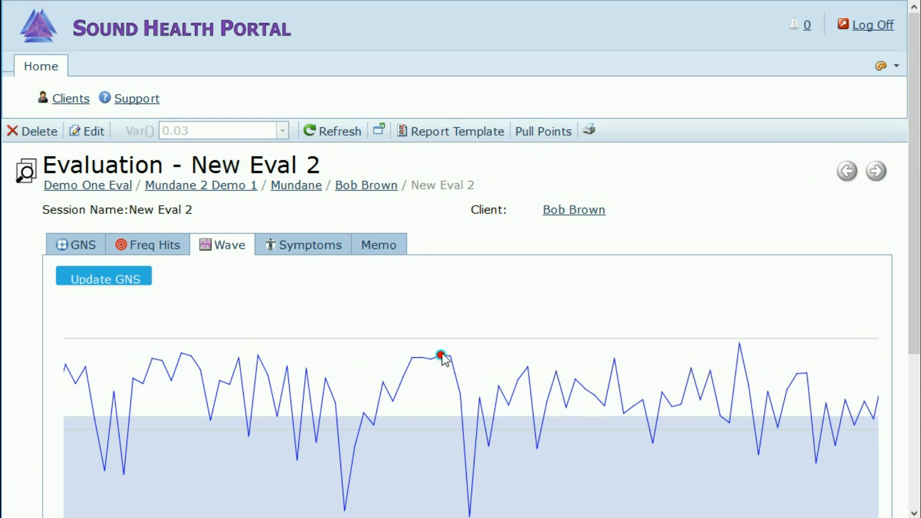
mouse_move(444, 360)
scroll(38, 408, "down", 4)
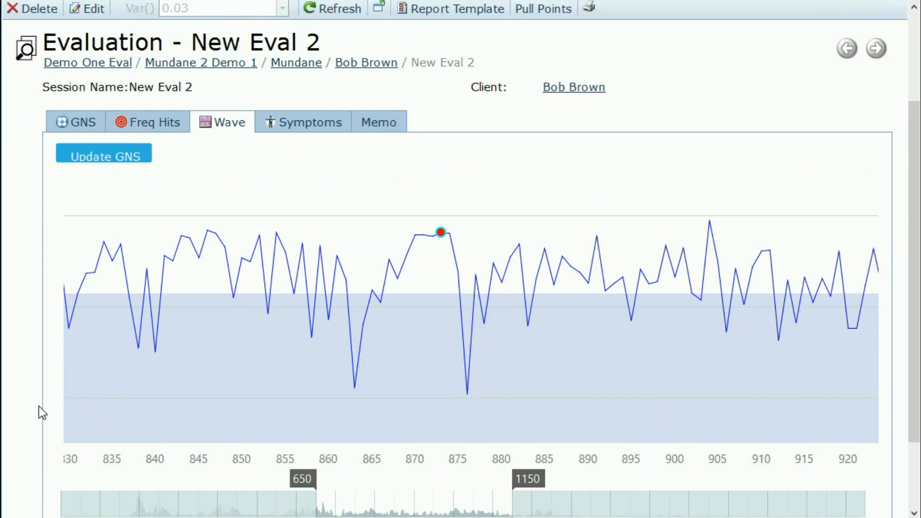
mouse_move(438, 141)
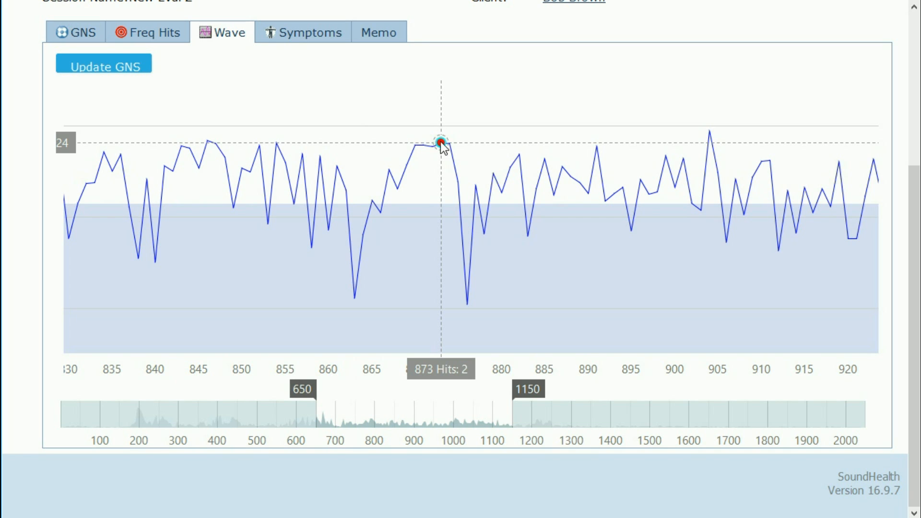
left_click(441, 142)
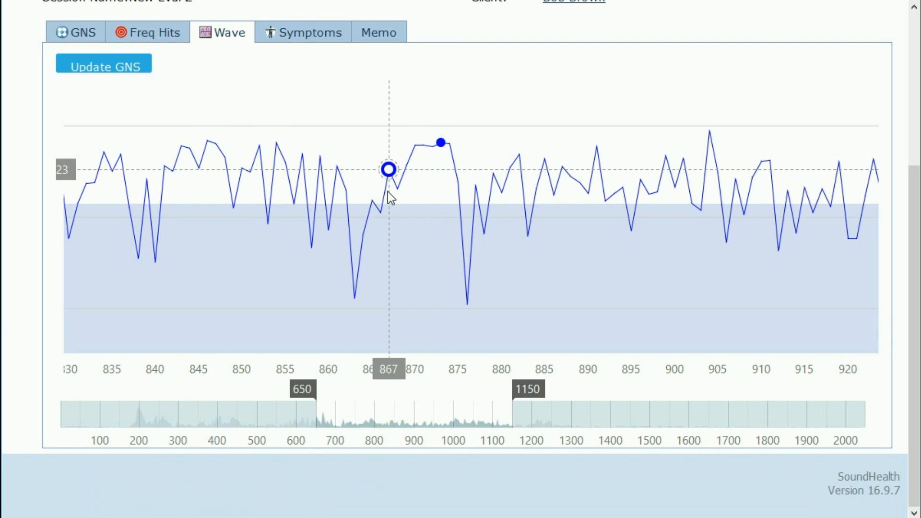
Step: Add the point at sample 722 and recalculate the GNS
left_click_drag(421, 424, 399, 429)
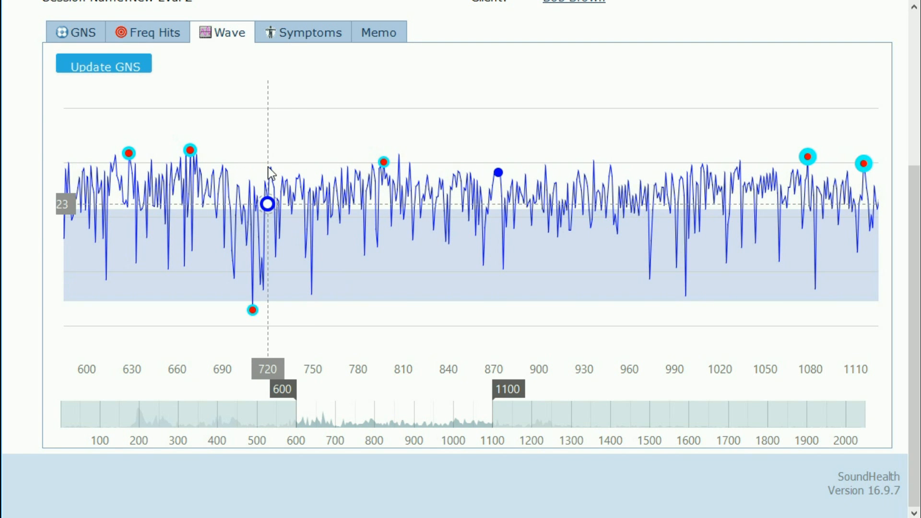
scroll(271, 173, "up", 4)
scroll(267, 427, "up", 2)
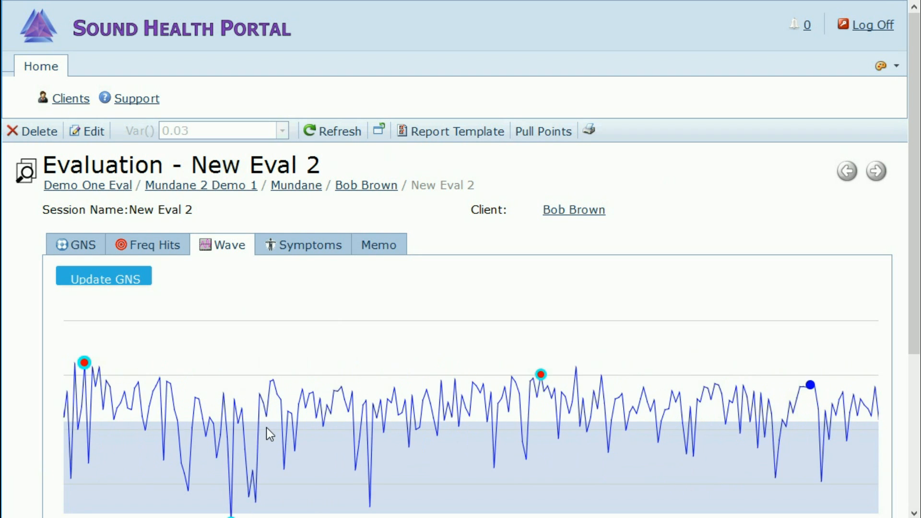
scroll(279, 384, "up", 2)
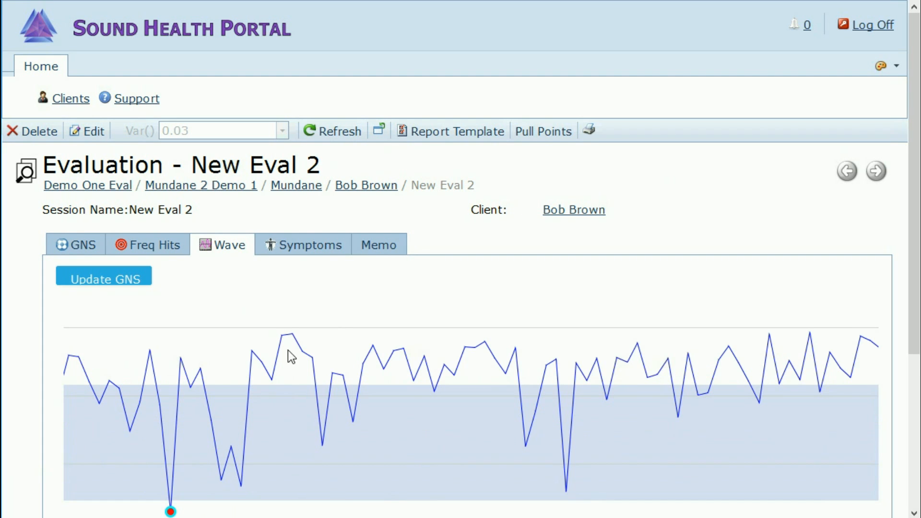
left_click(292, 334)
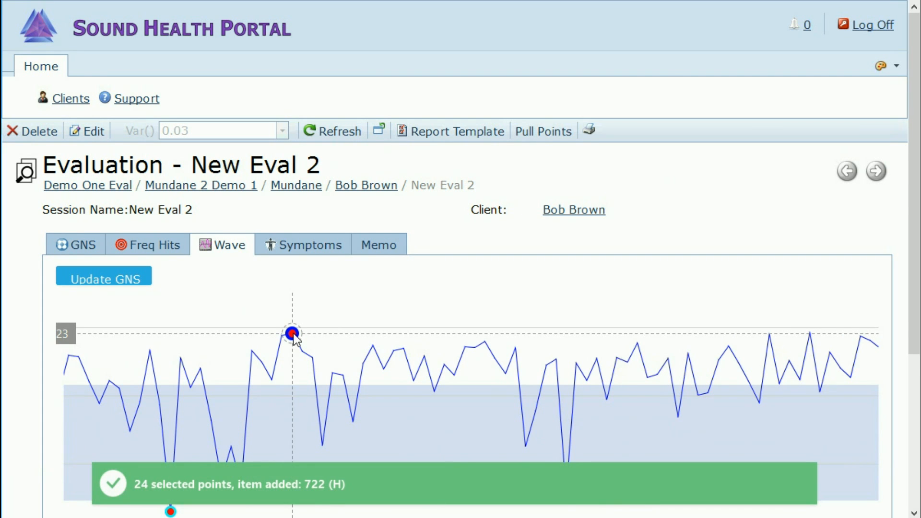
scroll(18, 370, "down", 3)
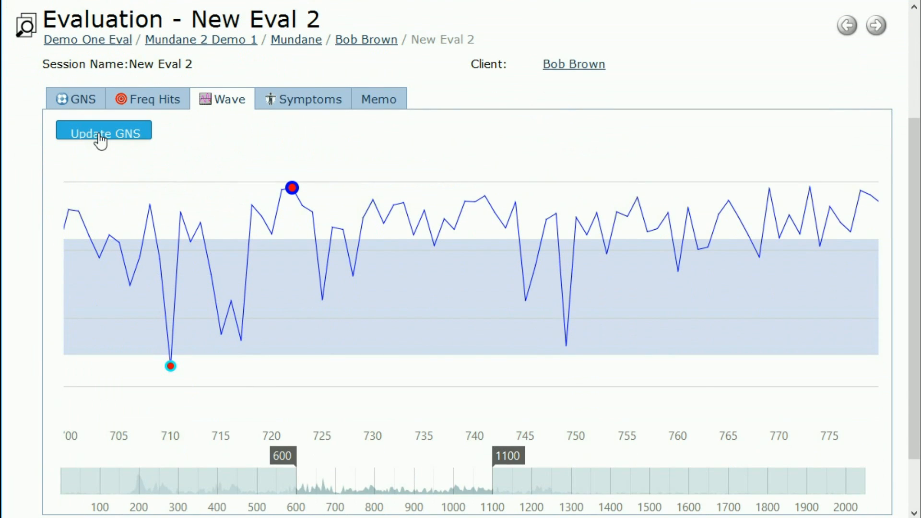
left_click(101, 136)
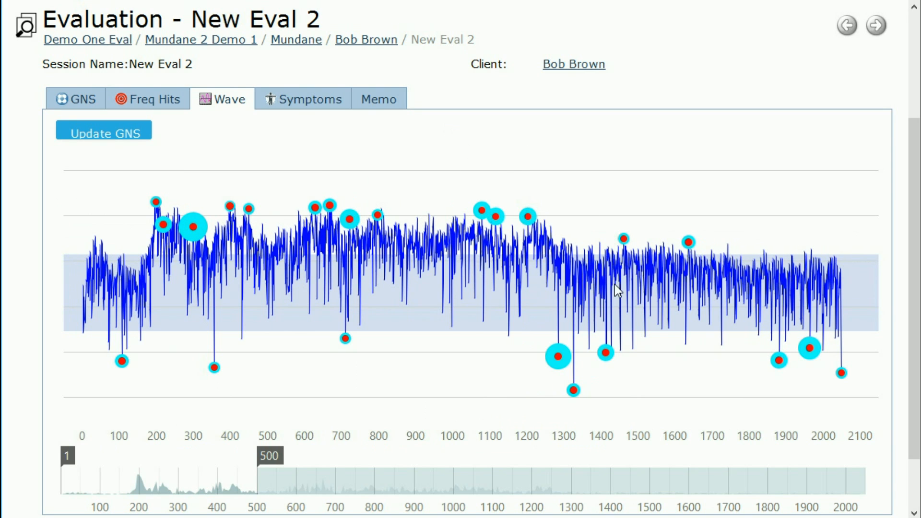
mouse_move(215, 368)
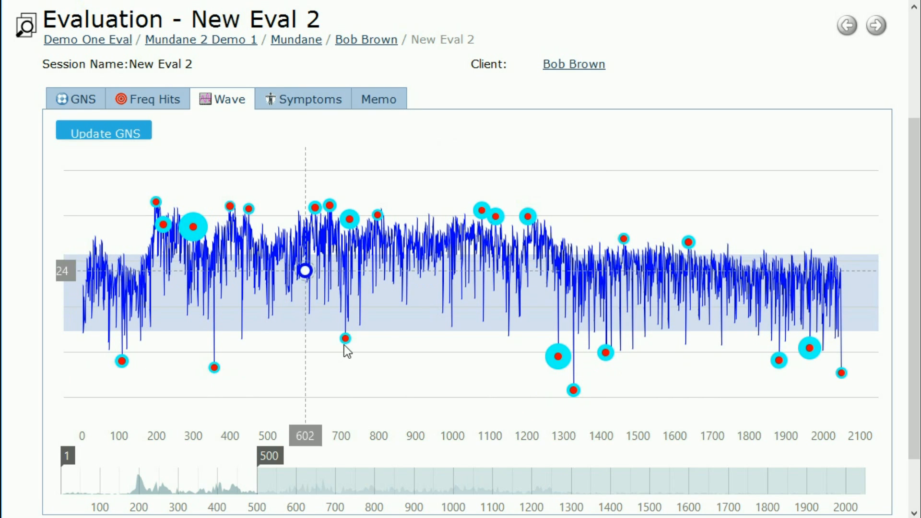
mouse_move(345, 339)
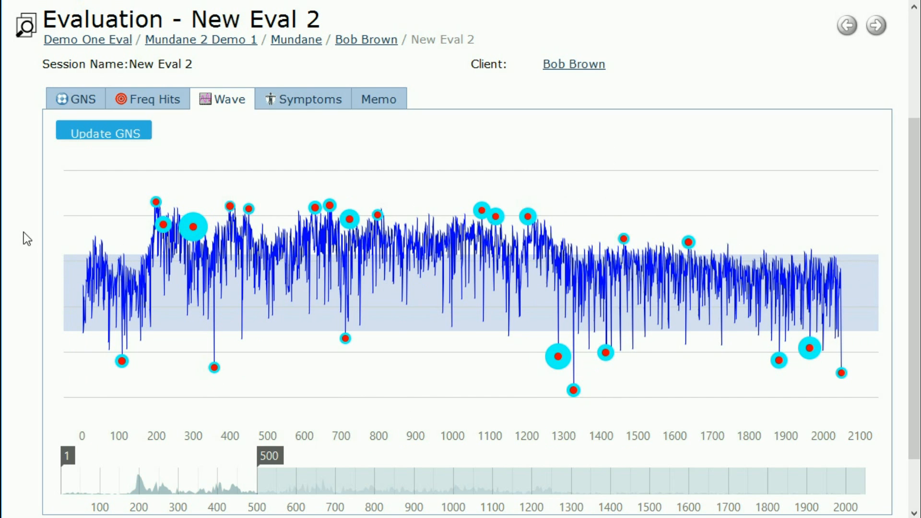
scroll(24, 232, "up", 2)
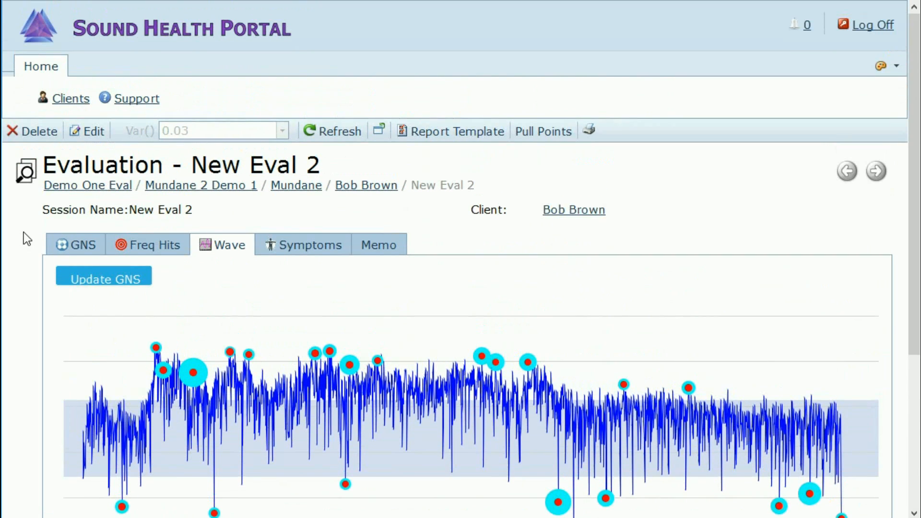
scroll(24, 232, "down", 1)
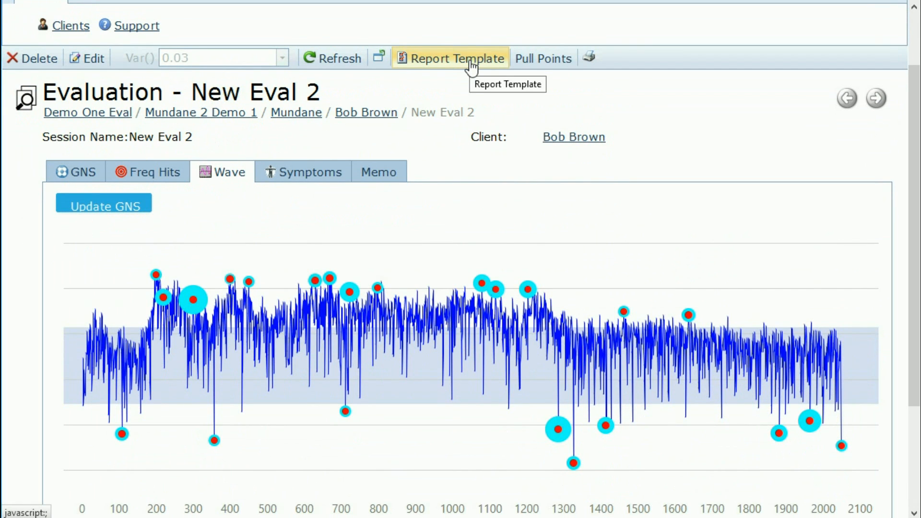
Step: Set New Eval 2's report template to Muscle Performance
left_click(471, 67)
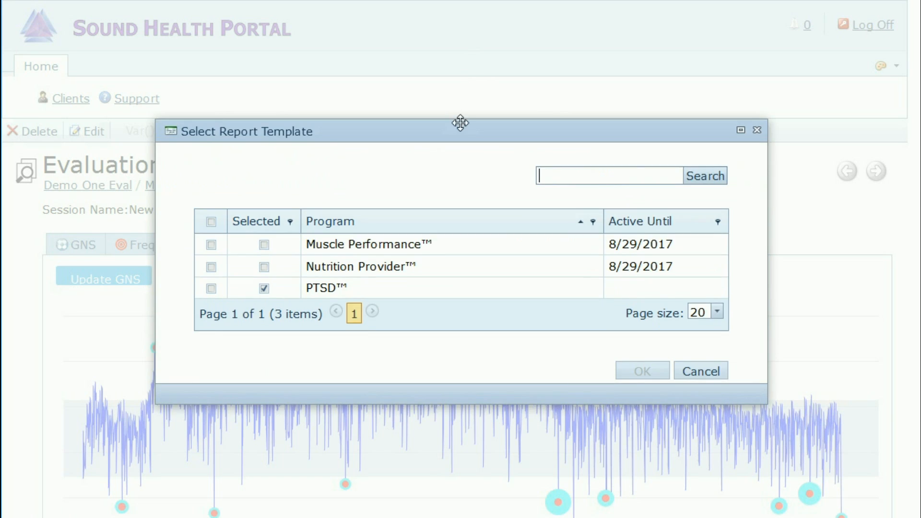
left_click(211, 245)
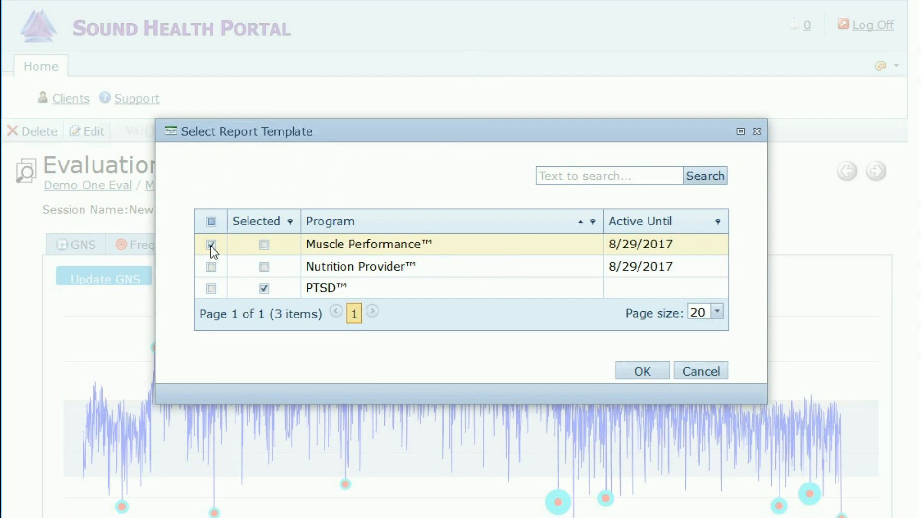
left_click(633, 375)
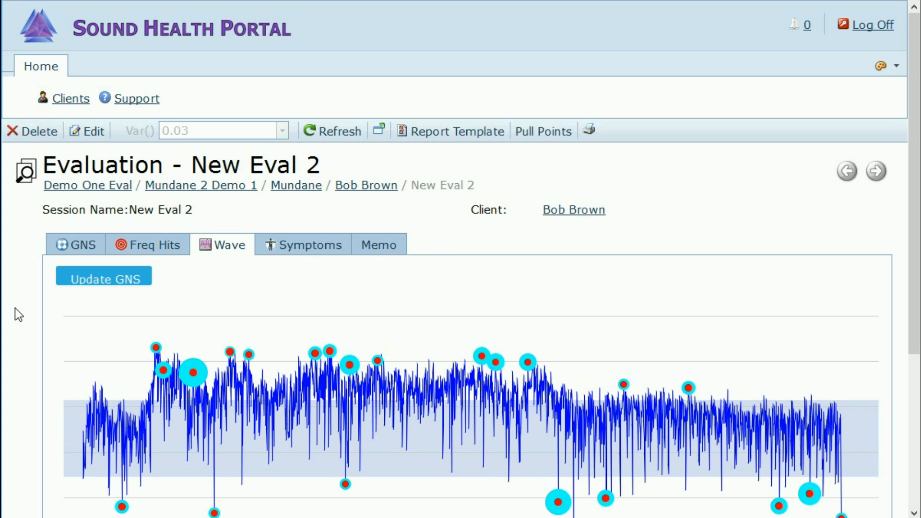
Step: Deselect wave points 198, 219 and 355 in the 100–600 range
scroll(15, 314, "down", 4)
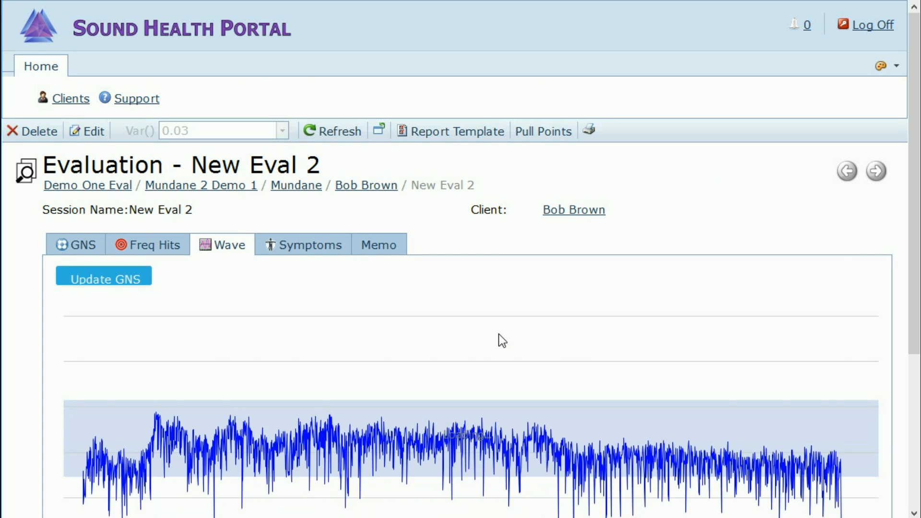
scroll(54, 352, "down", 3)
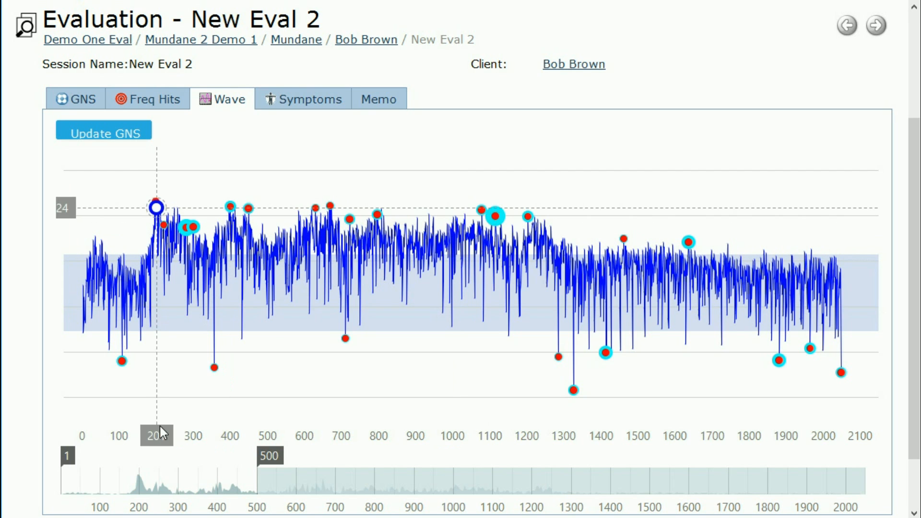
left_click_drag(186, 490, 224, 488)
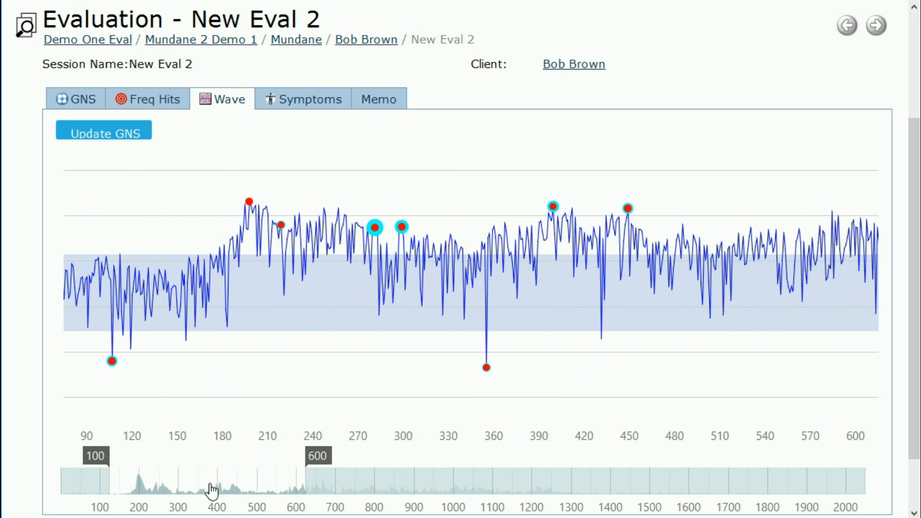
left_click(249, 202)
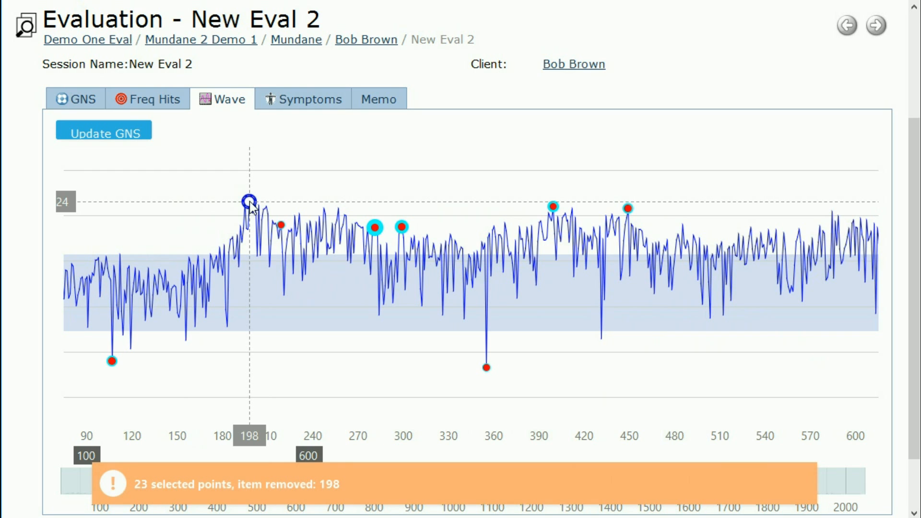
left_click(282, 225)
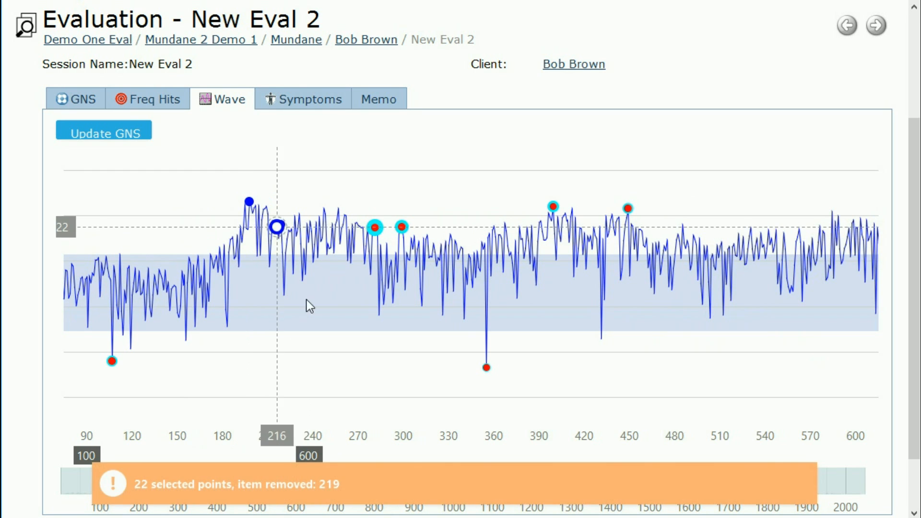
left_click(487, 368)
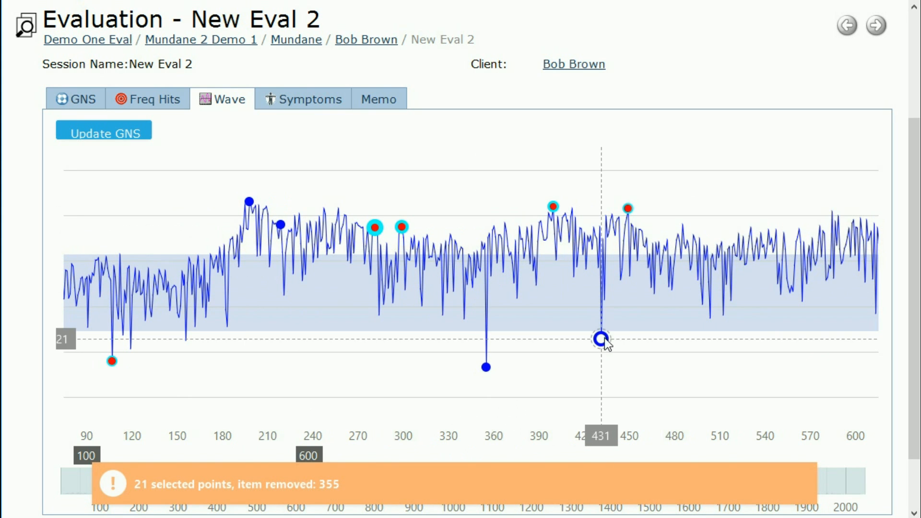
Step: Add wave points 431, 619 and 872 to the selection, bringing it to 24
left_click(601, 339)
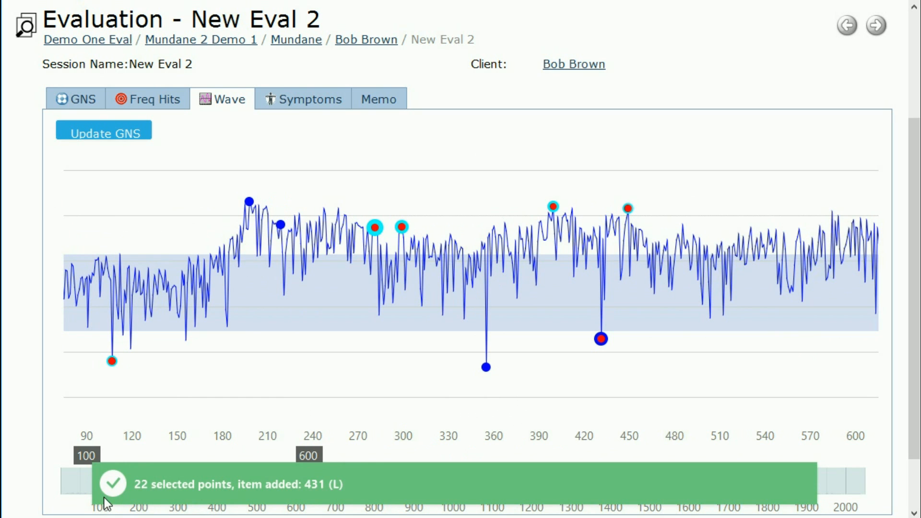
left_click_drag(263, 486, 354, 485)
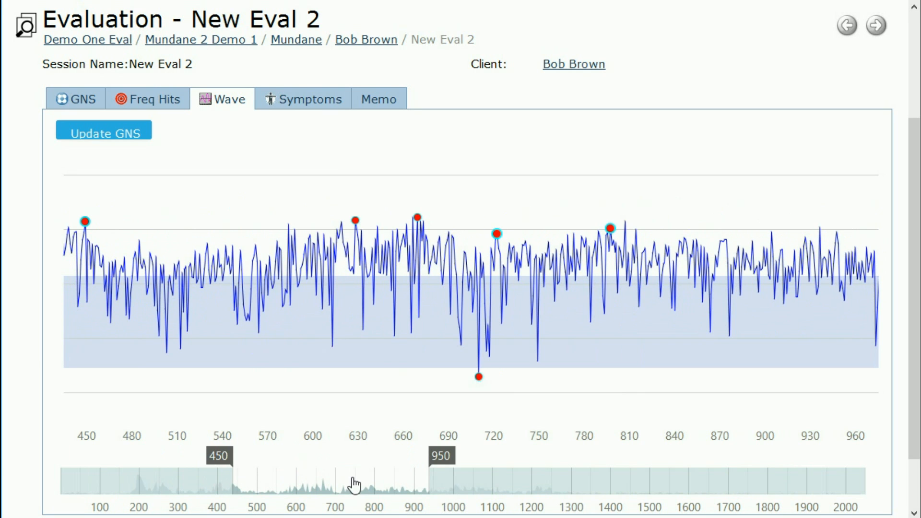
left_click(342, 222)
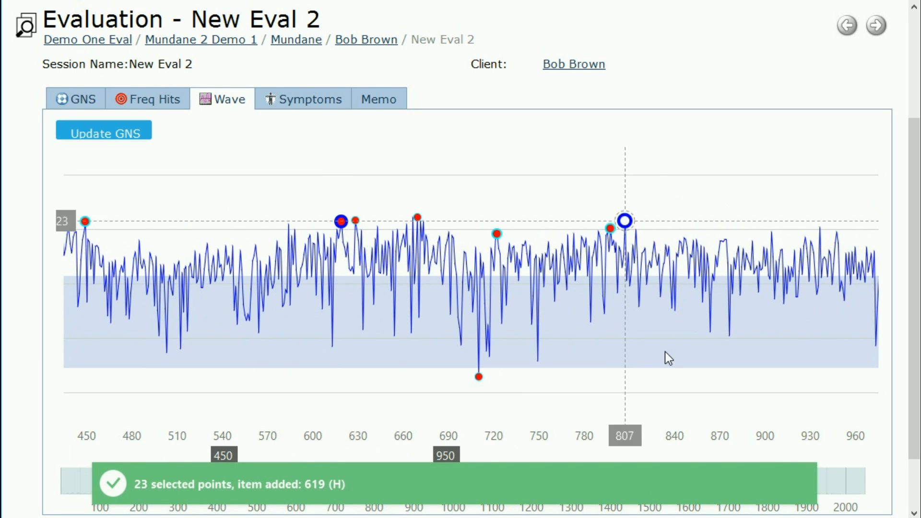
left_click(723, 242)
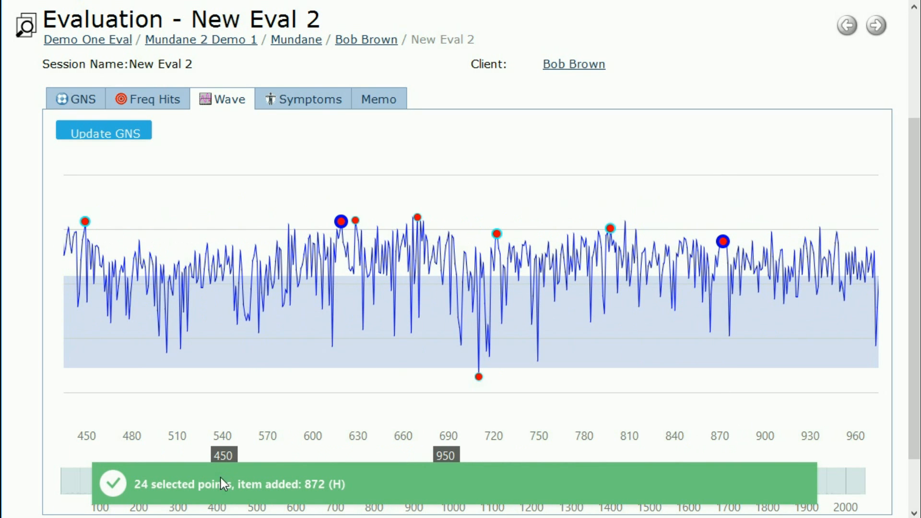
scroll(94, 277, "up", 4)
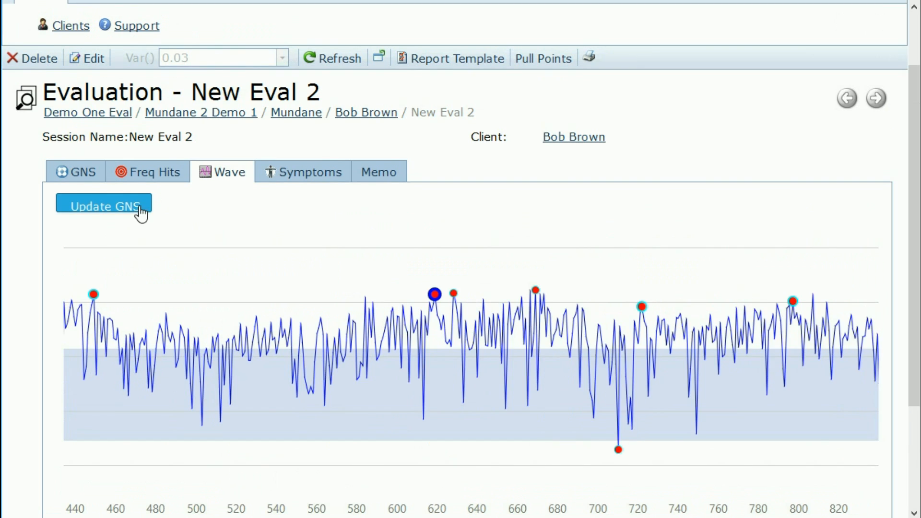
Step: Recalculate GNS so the waveform shows all 24 chosen peaks and dips
left_click(118, 209)
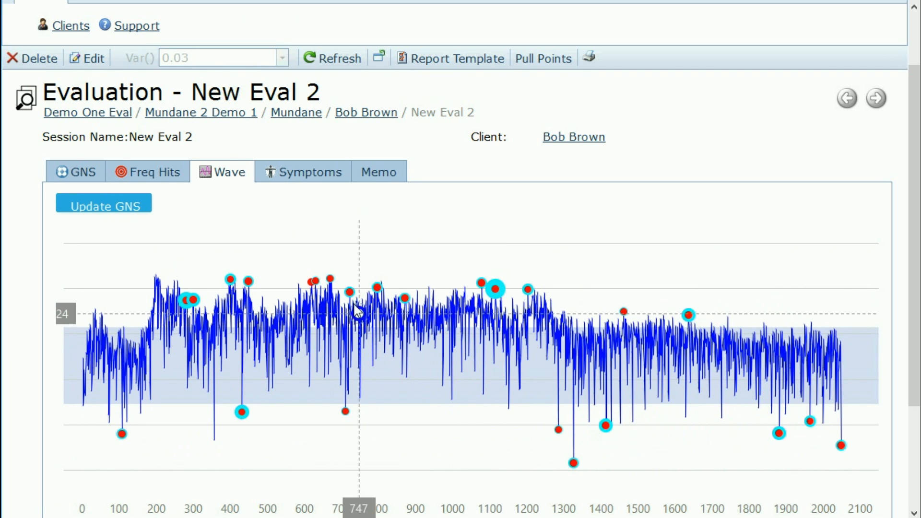
mouse_move(352, 413)
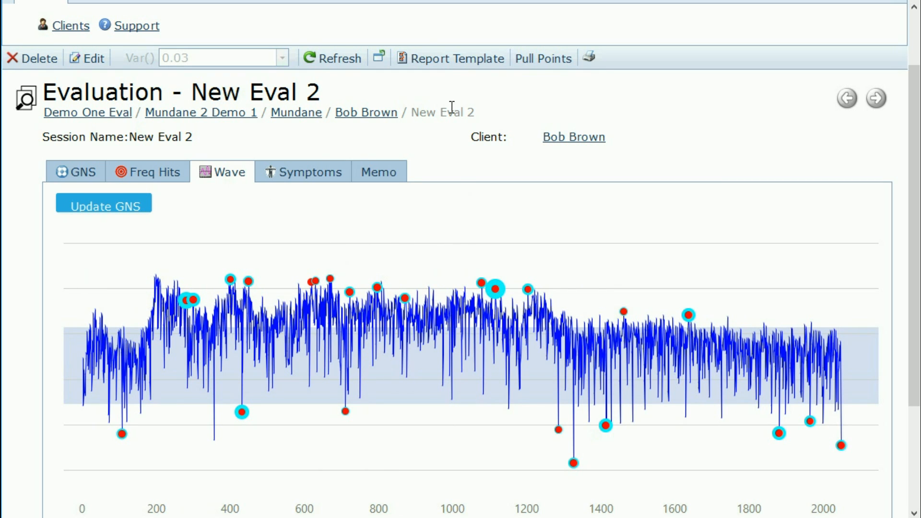
Step: Select PTSD as New Eval 2's report template
left_click(457, 62)
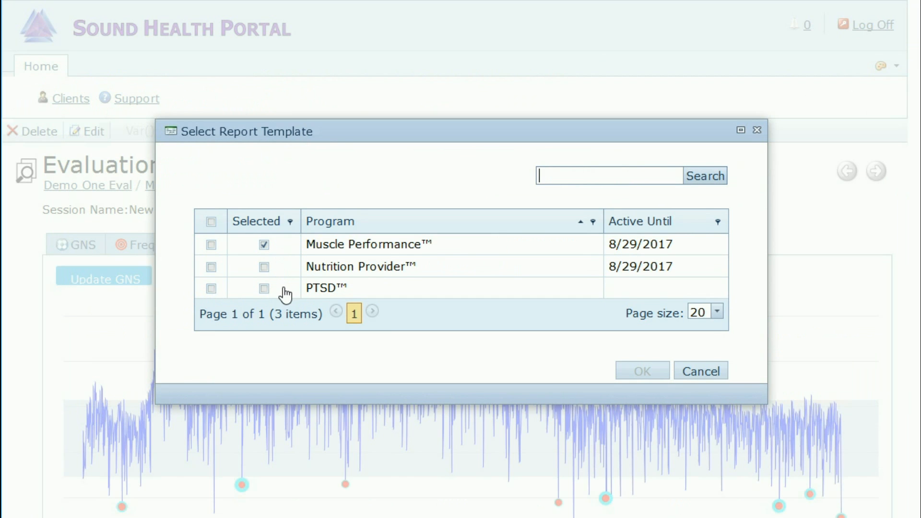
left_click(212, 290)
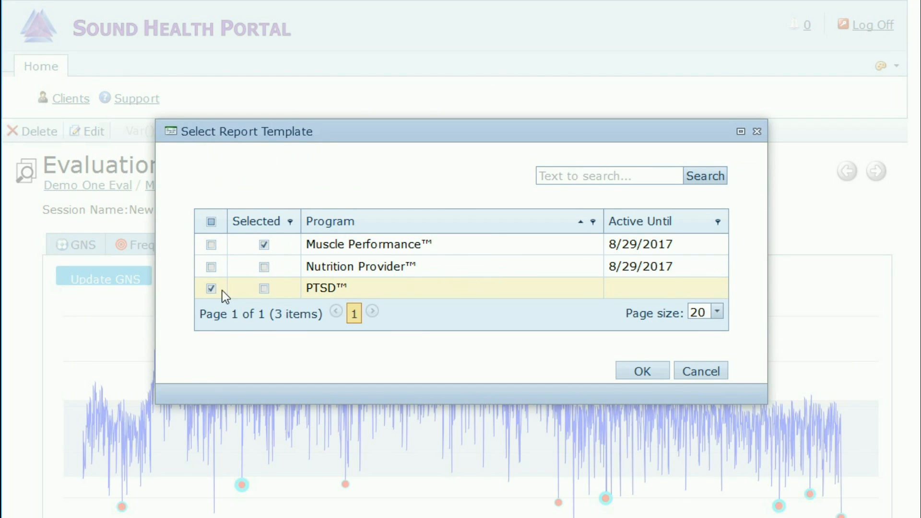
left_click(641, 372)
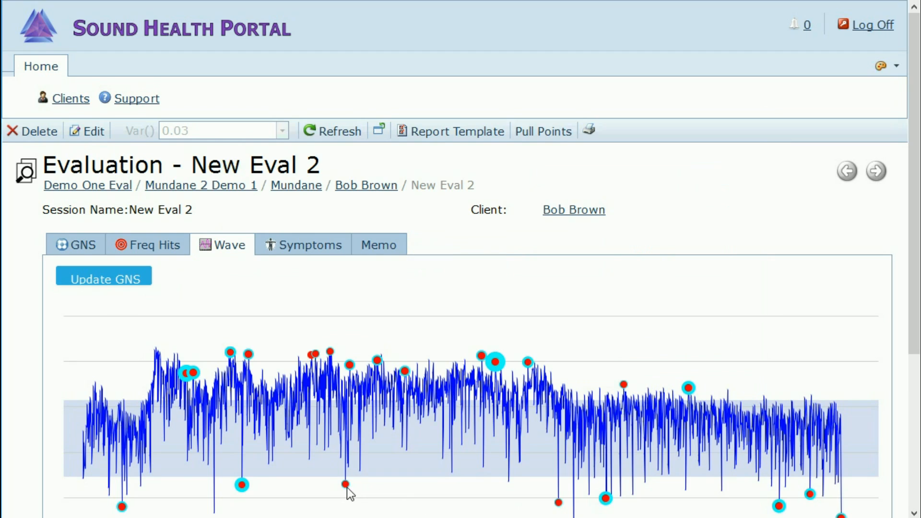
scroll(15, 382, "down", 2)
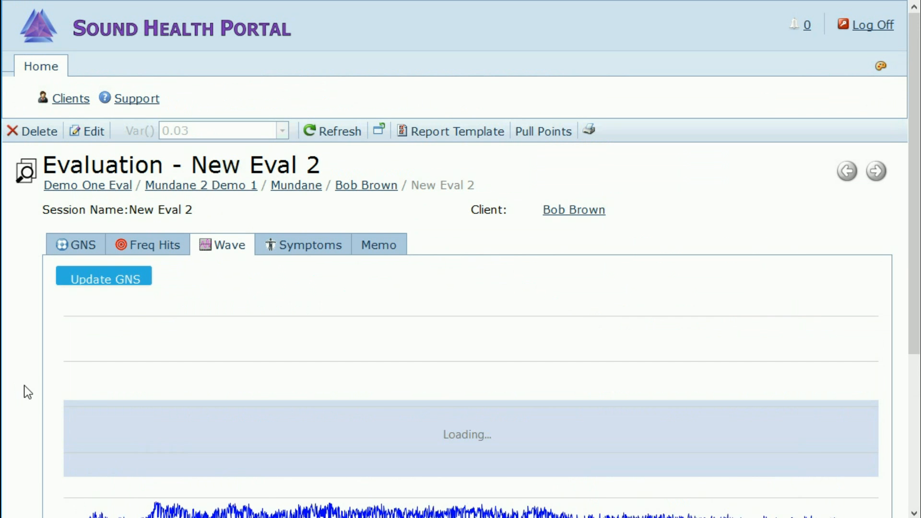
Step: Review the reloaded wave chart, then go to New Eval 2's GNS results
scroll(28, 393, "down", 5)
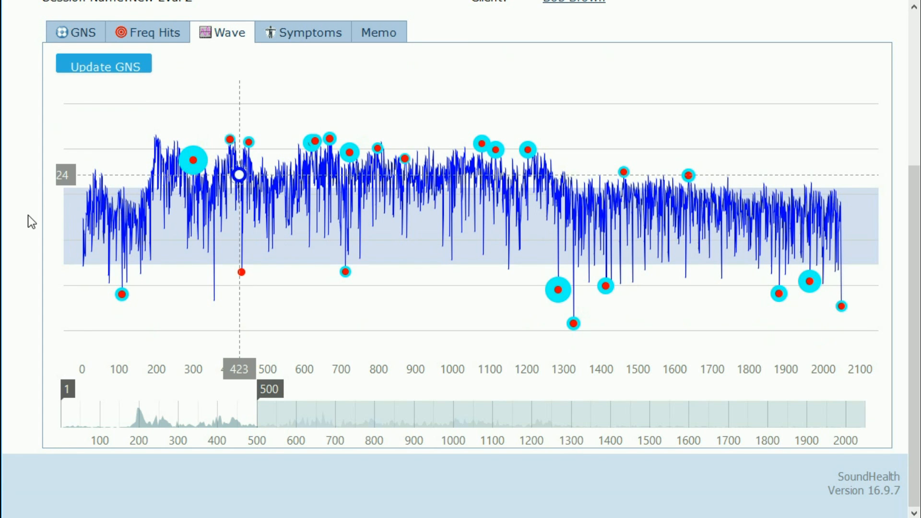
scroll(28, 215, "up", 2)
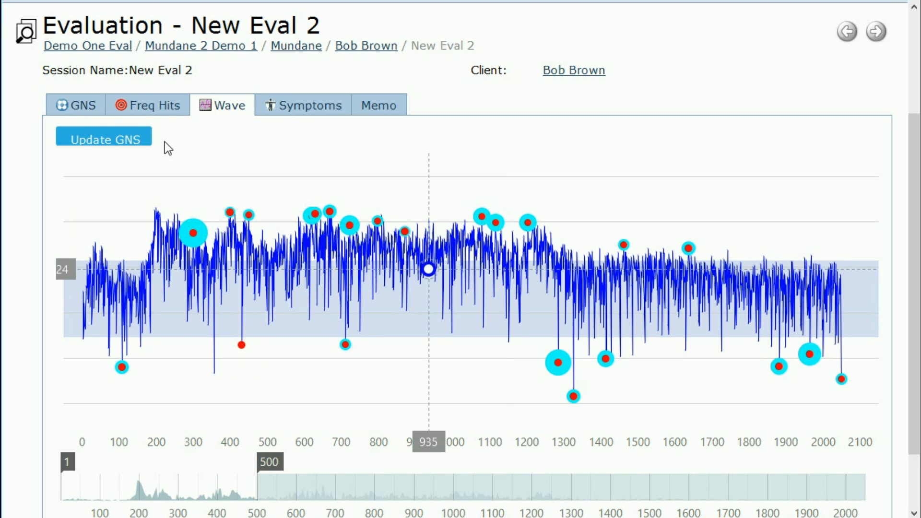
left_click(79, 112)
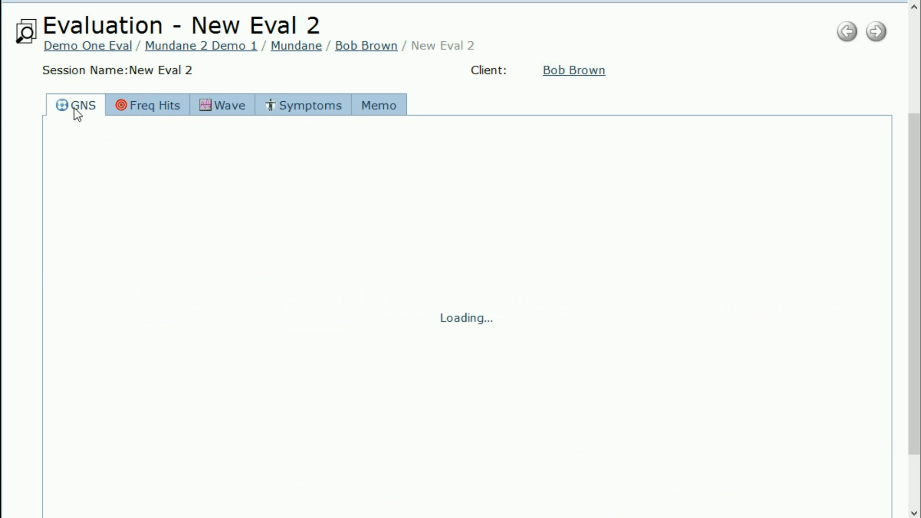
Step: Delete GNS points 872, 399 and 431, dropping the total to 123, then return to the waveform
scroll(25, 194, "down", 2)
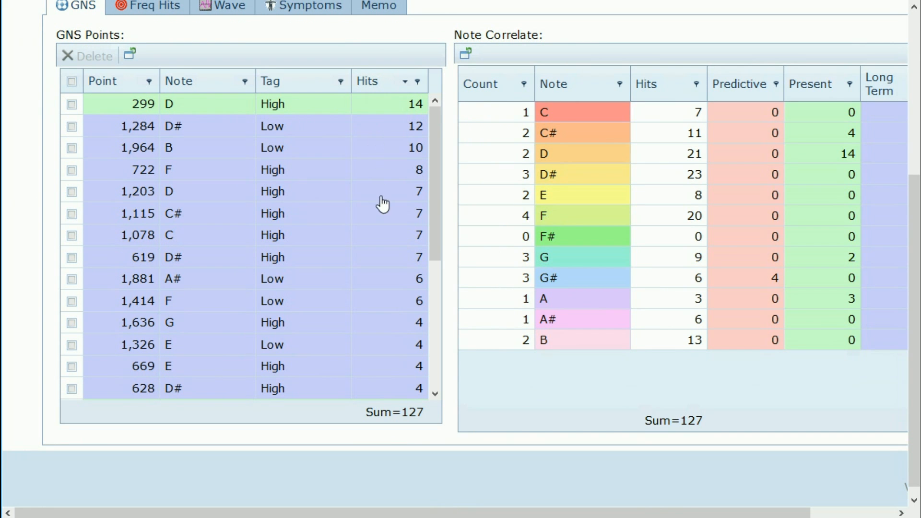
left_click_drag(436, 181, 432, 321)
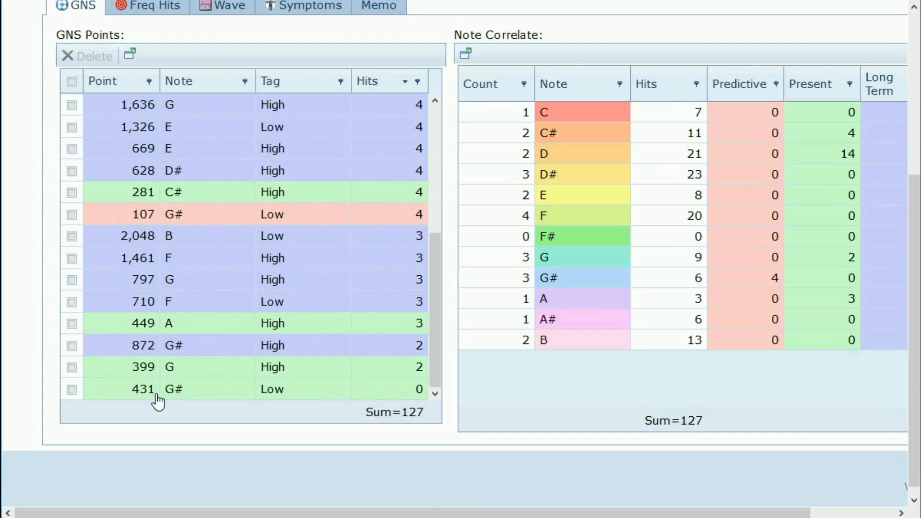
mouse_move(429, 386)
left_mouse_down()
mouse_move(439, 379)
mouse_move(441, 225)
mouse_move(436, 391)
left_mouse_up()
left_click(72, 346)
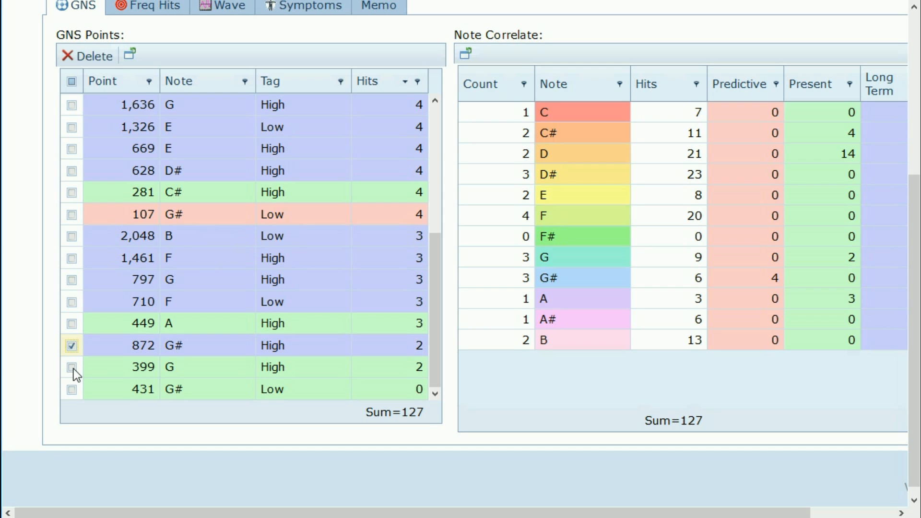
left_click(72, 368)
left_click_drag(431, 303, 446, 159)
scroll(425, 254, "down", 2)
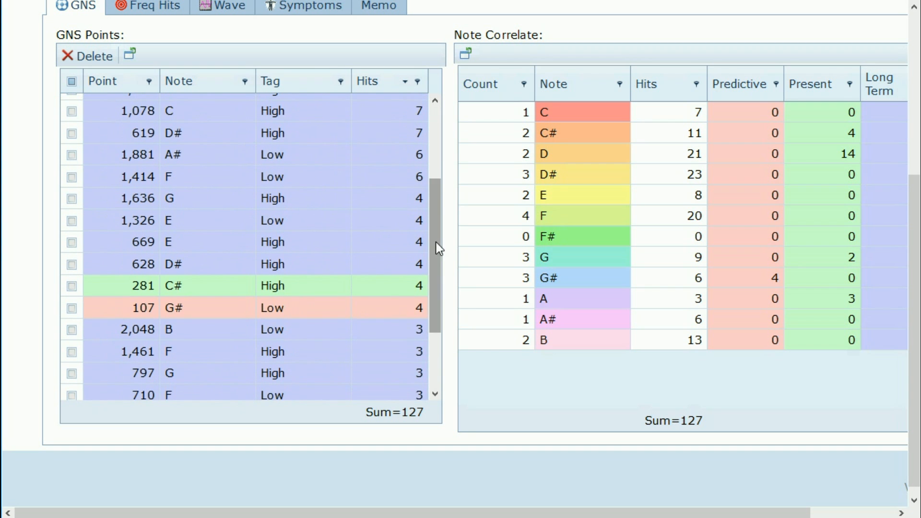
left_click_drag(438, 246, 437, 328)
left_click(77, 56)
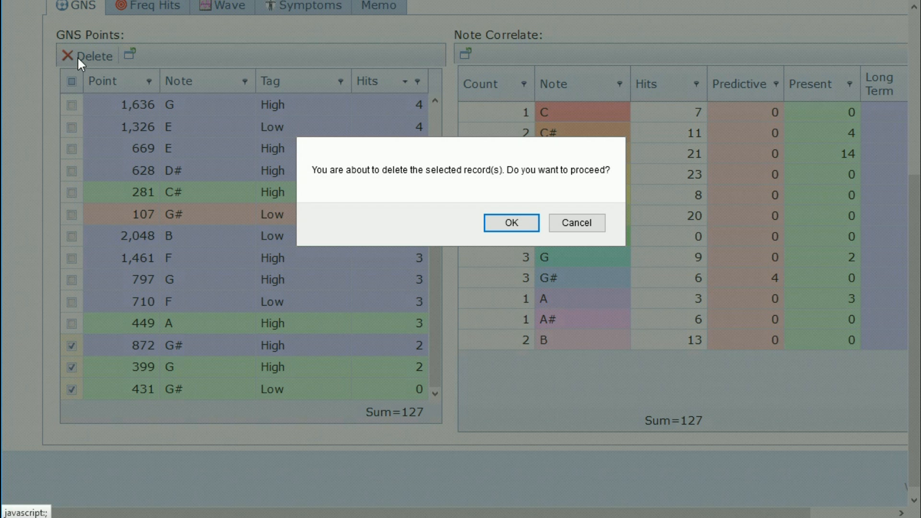
left_click(512, 223)
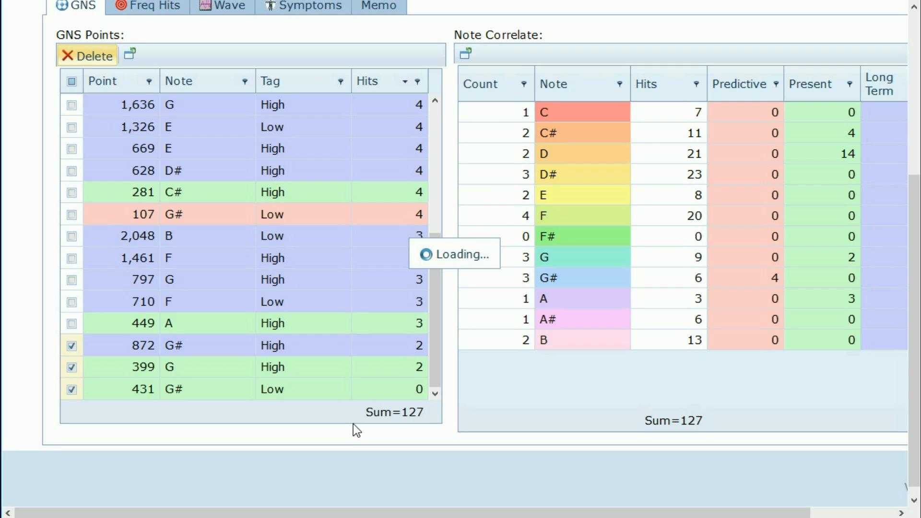
left_click(220, 8)
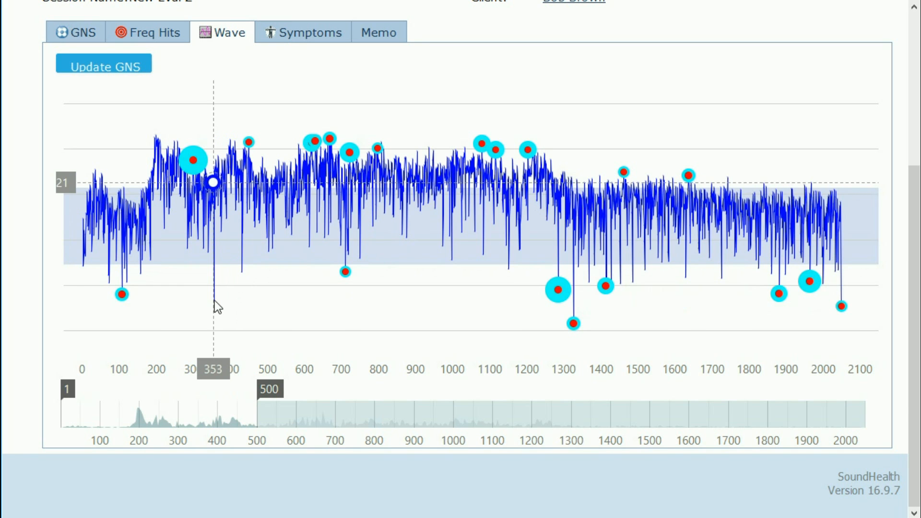
Step: Add wave points 355, 1161 and 1570, then recalculate GNS to a total of 131
left_click_drag(199, 420, 241, 422)
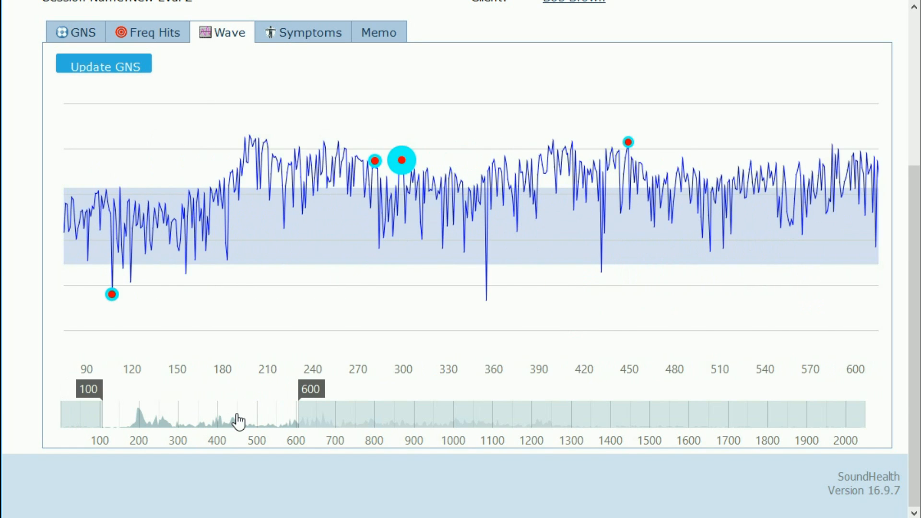
left_click(486, 301)
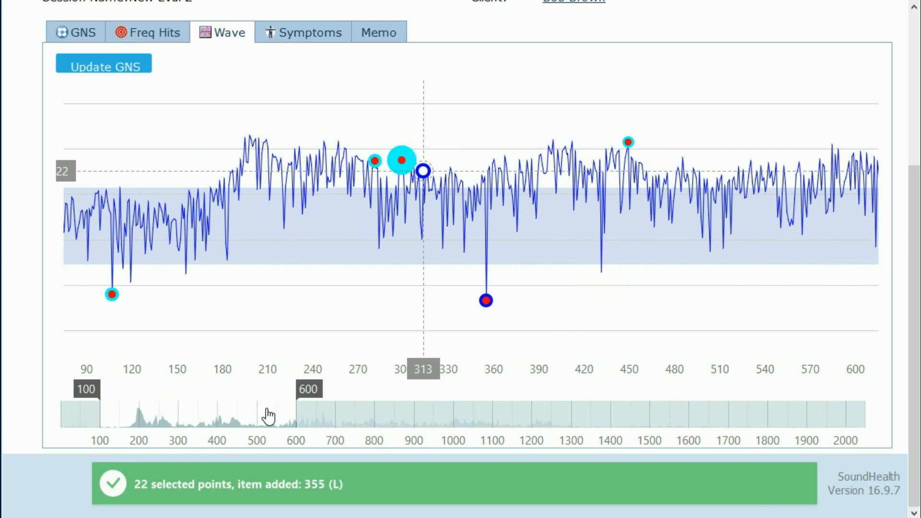
left_click_drag(231, 426, 545, 434)
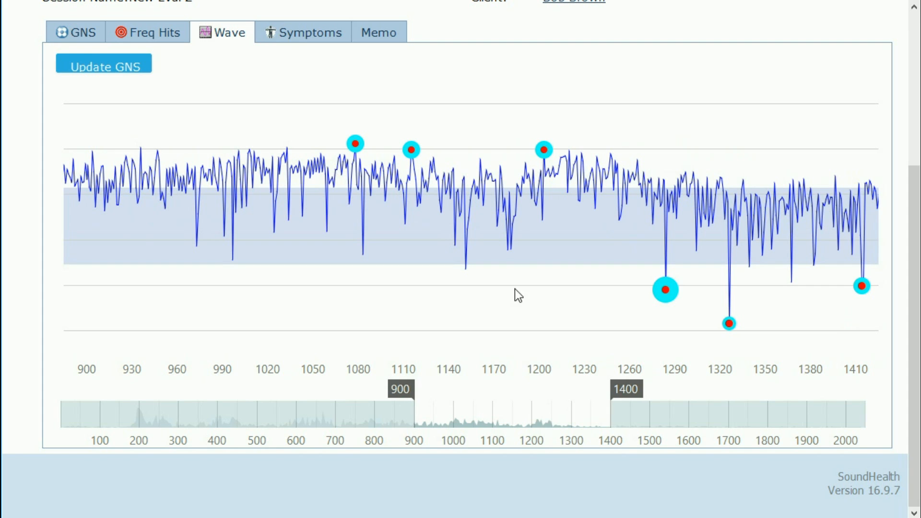
left_click(481, 159)
left_click_drag(544, 426, 686, 423)
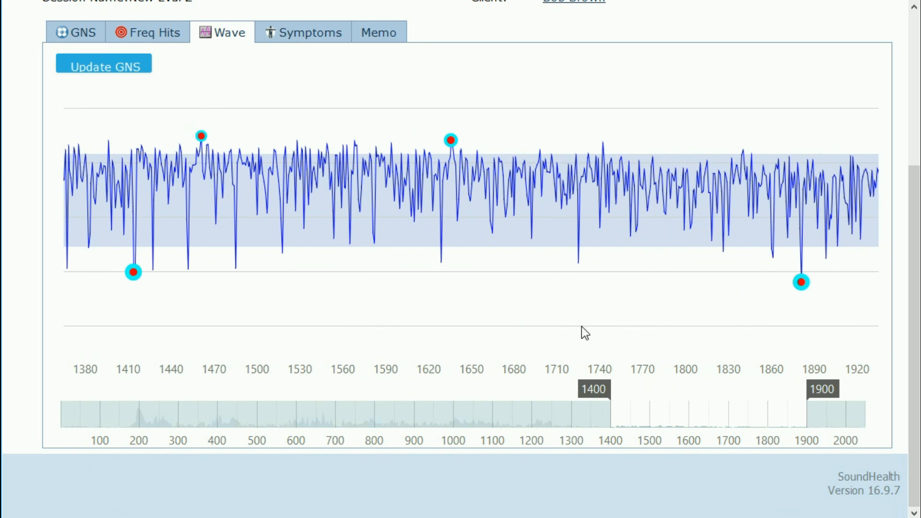
left_click(356, 145)
left_click(123, 65)
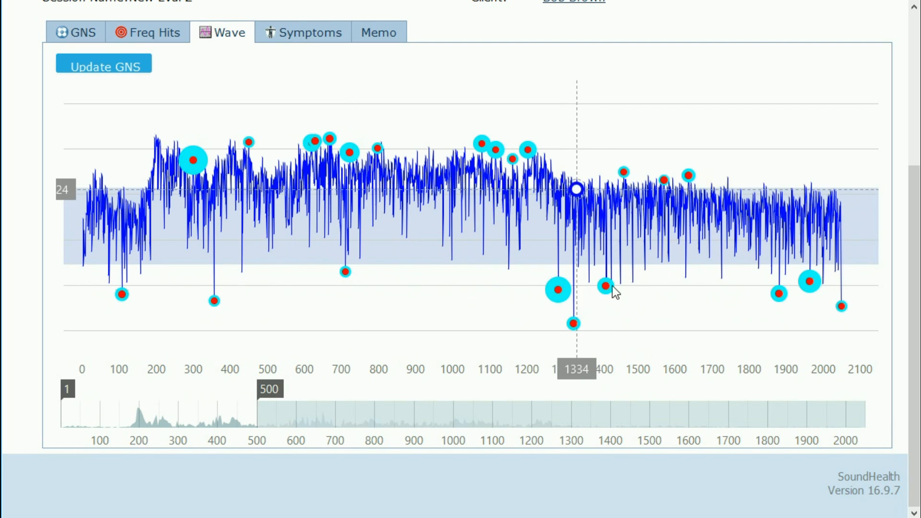
left_click(85, 38)
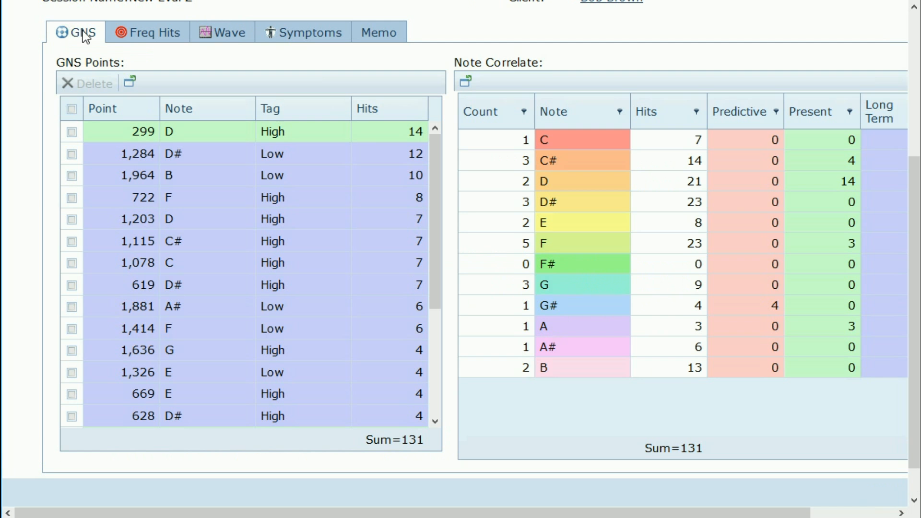
scroll(397, 166, "down", 4)
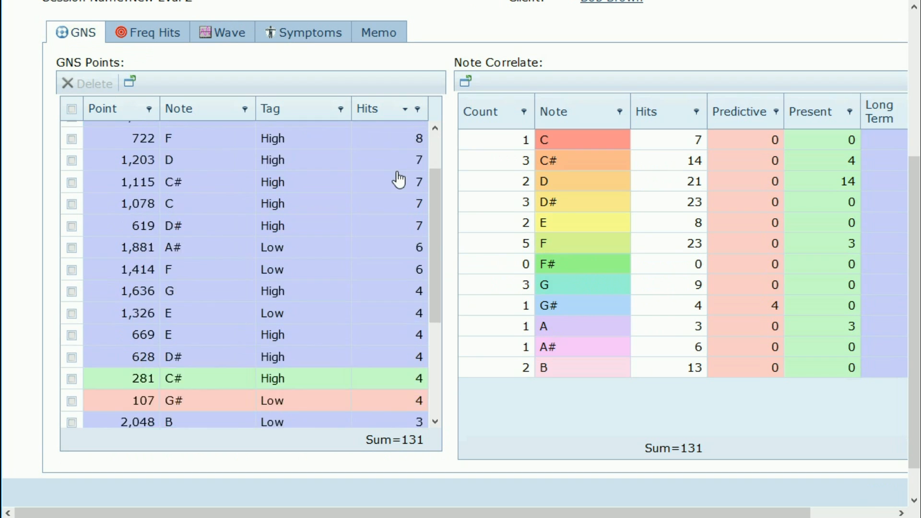
scroll(417, 374, "down", 1)
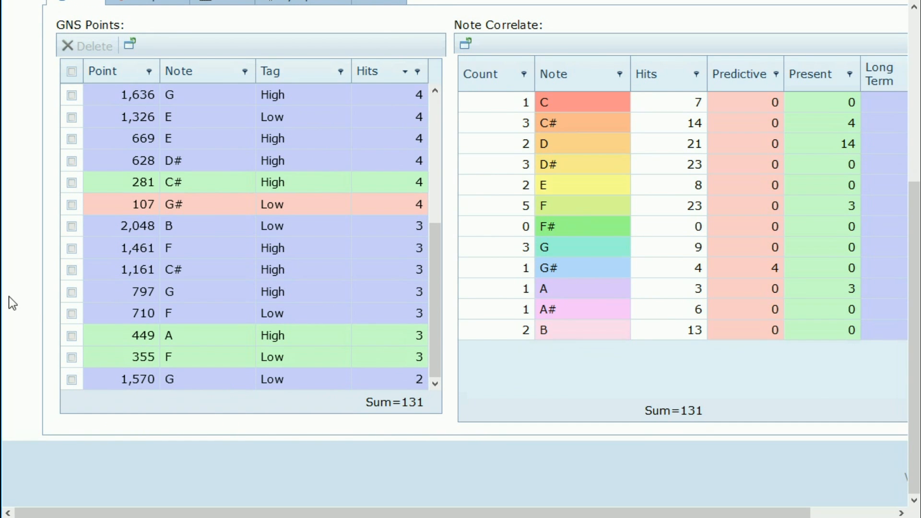
scroll(27, 307, "up", 2)
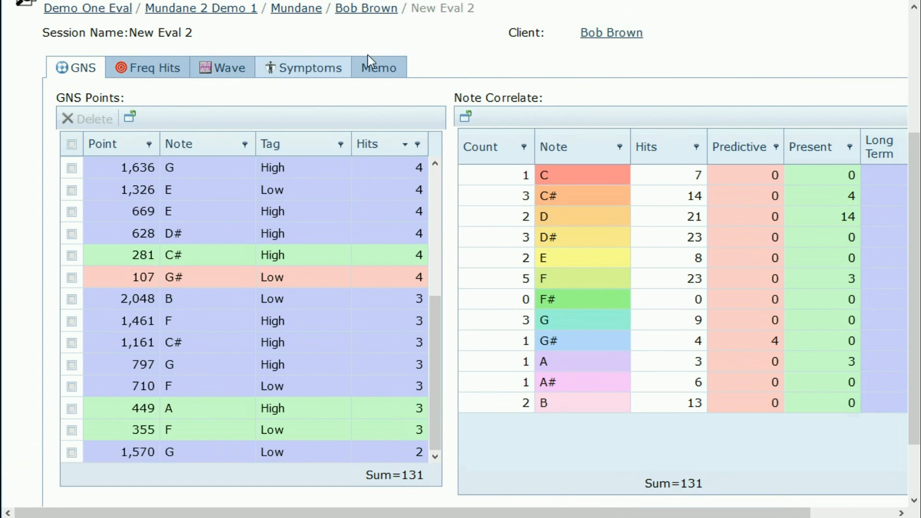
scroll(437, 55, "up", 4)
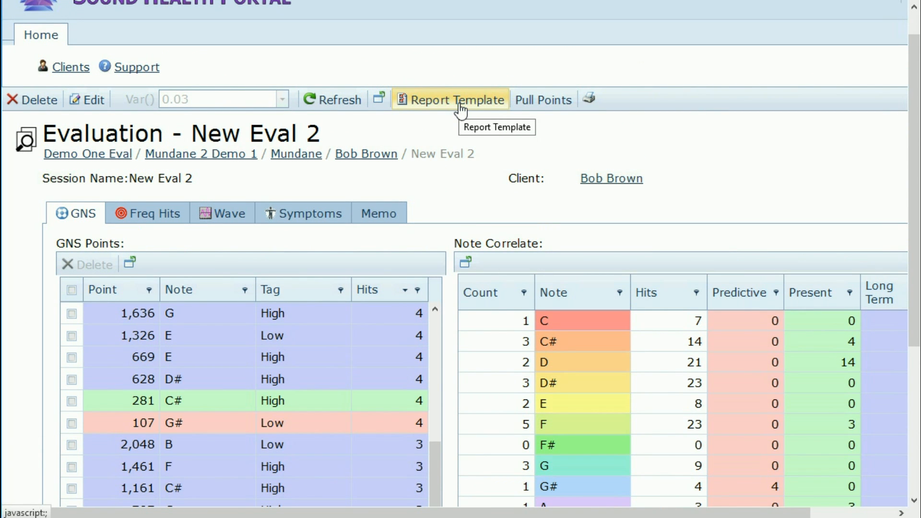
scroll(19, 289, "down", 5)
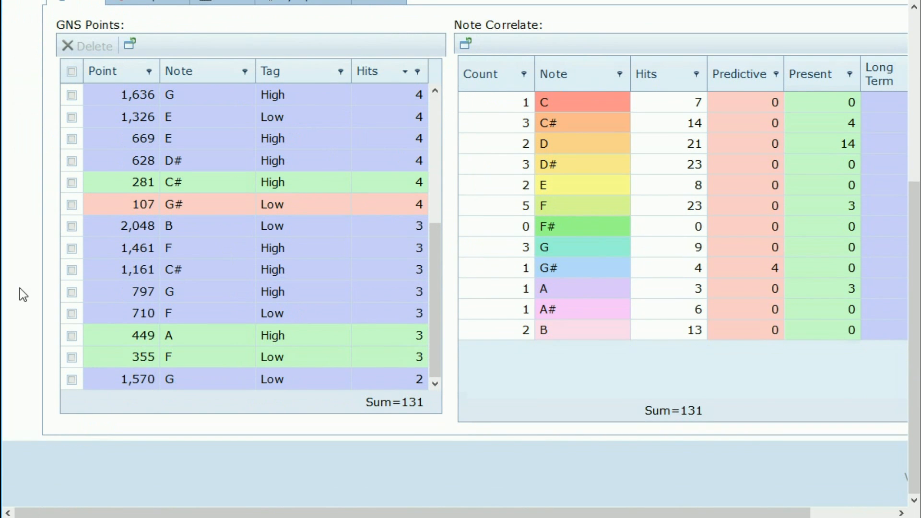
scroll(19, 289, "up", 2)
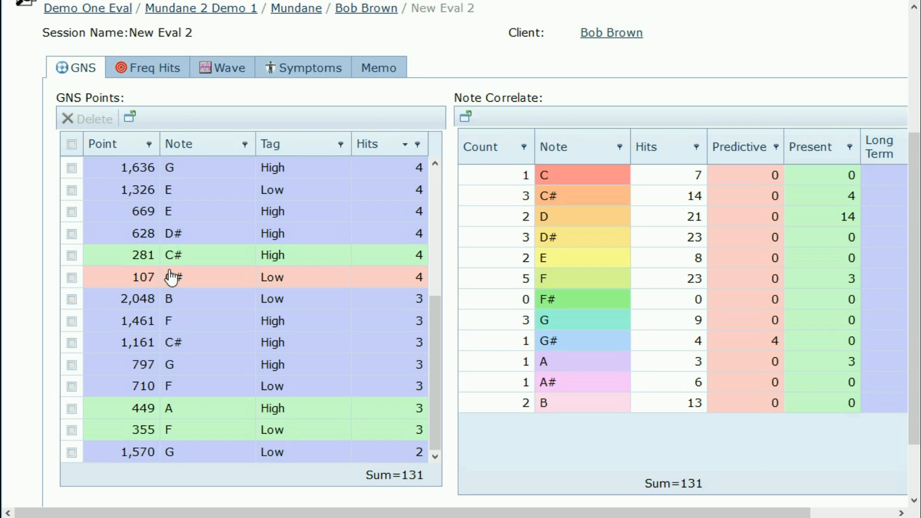
Step: Sort the GNS points ascending by point number, then view the waveform chart
left_click(122, 144)
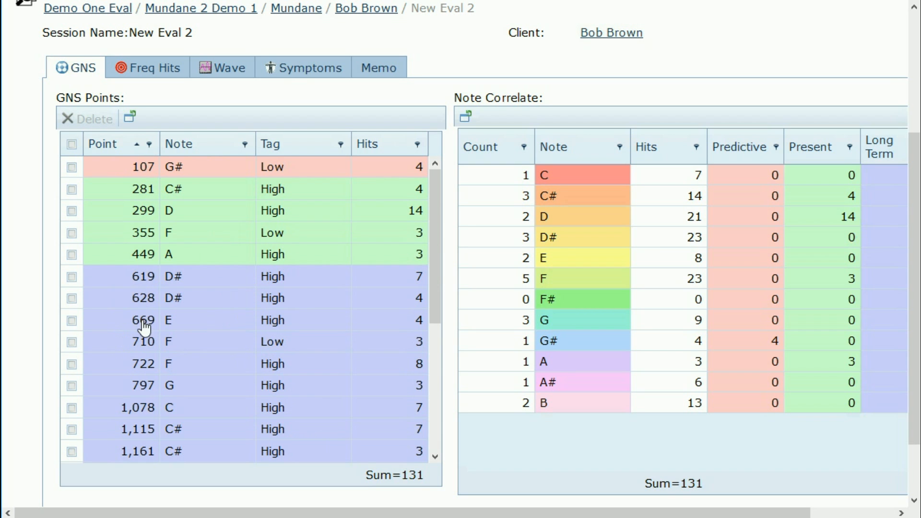
scroll(139, 338, "down", 1)
scroll(139, 339, "down", 3)
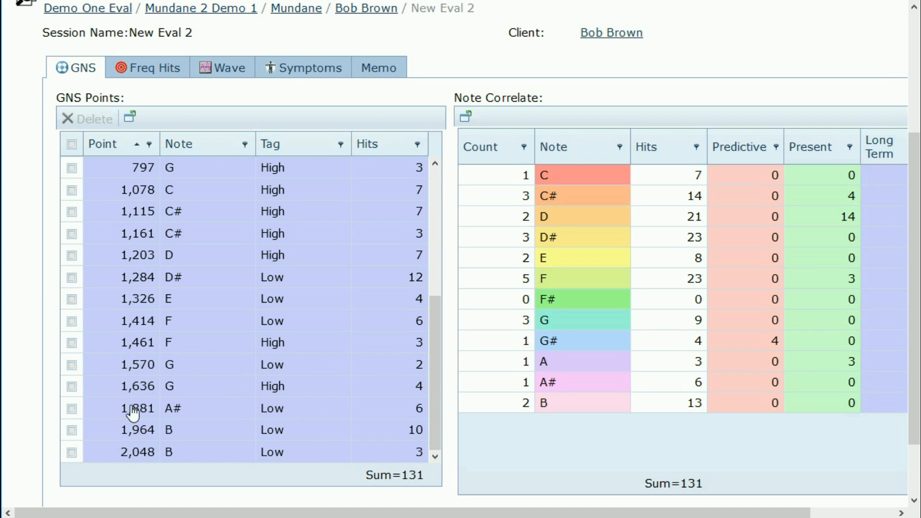
scroll(130, 406, "up", 4)
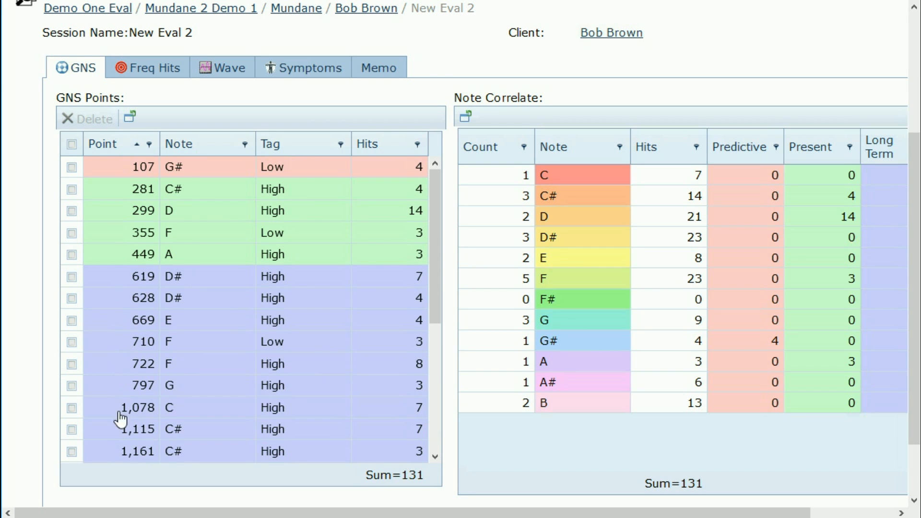
left_click_drag(442, 514, 526, 515)
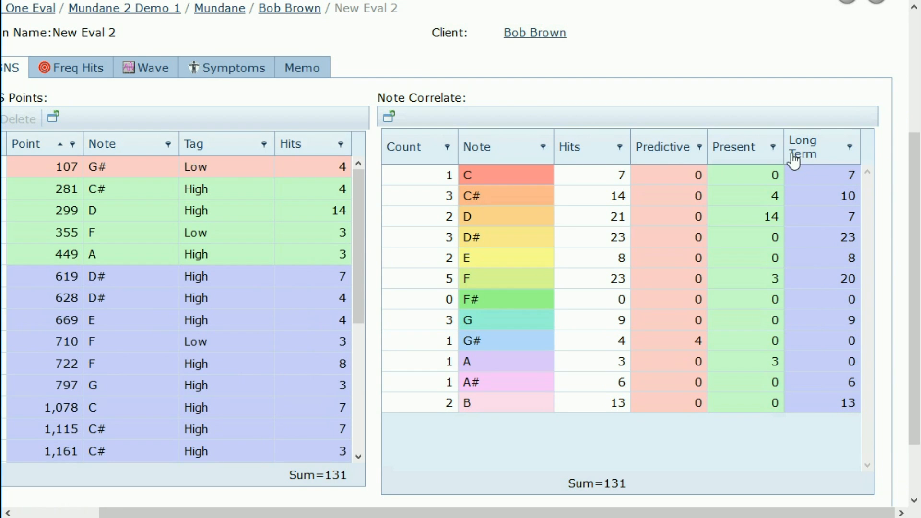
left_click(146, 68)
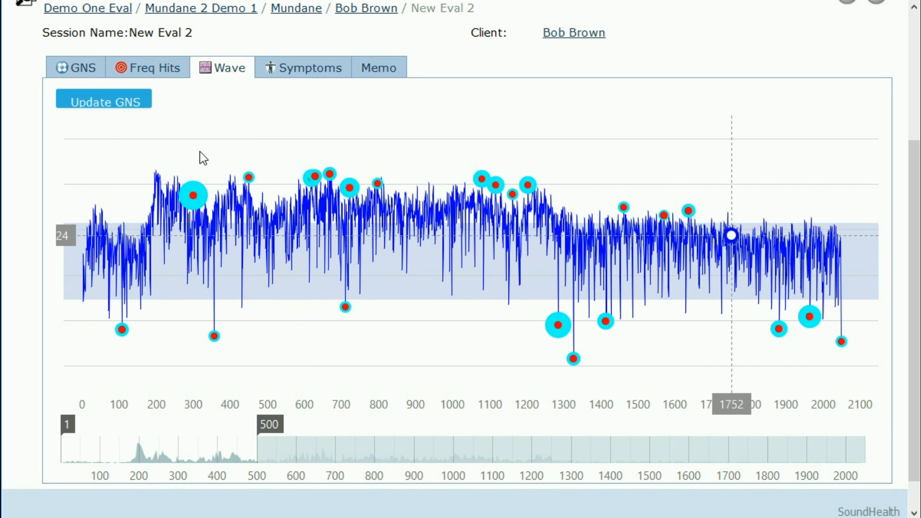
Step: Return to the GNS results, sorted by point number with 131 total
left_click(76, 67)
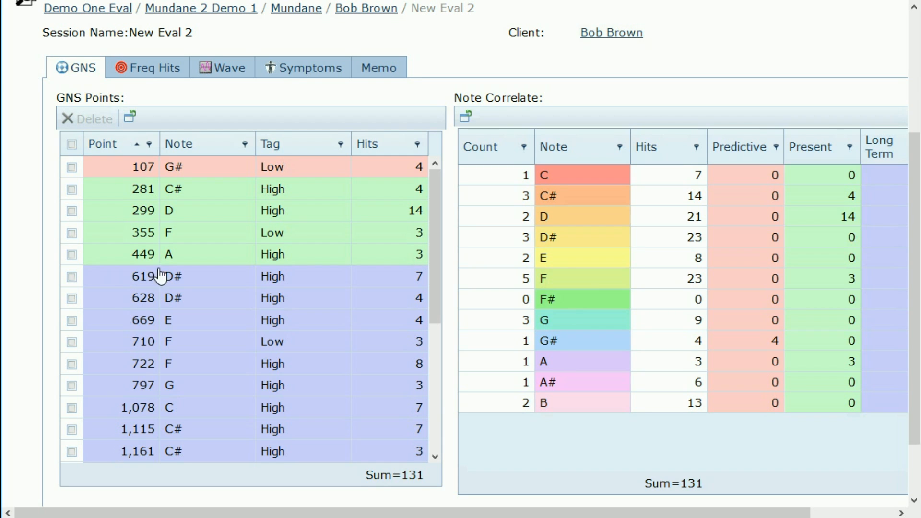
Step: Sort the GNS Points grid ascending by Note and look through the reordered list
left_click(211, 143)
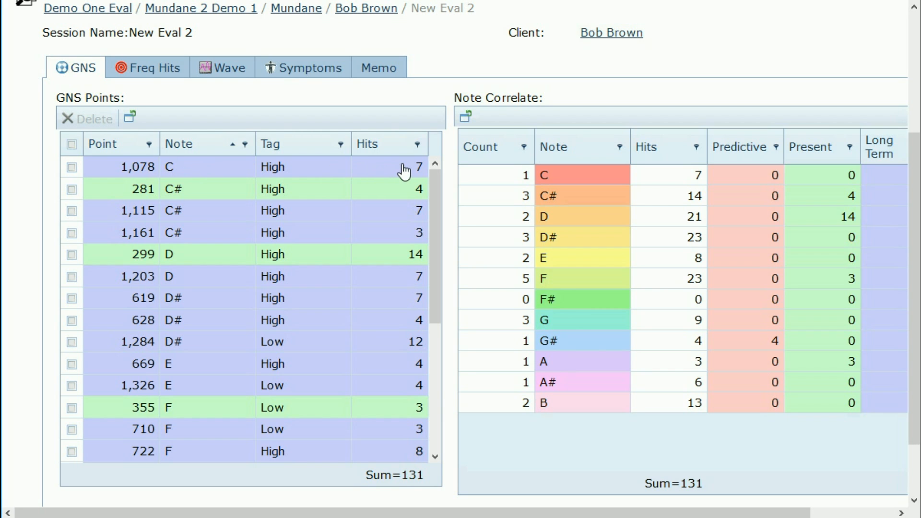
scroll(448, 66, "up", 3)
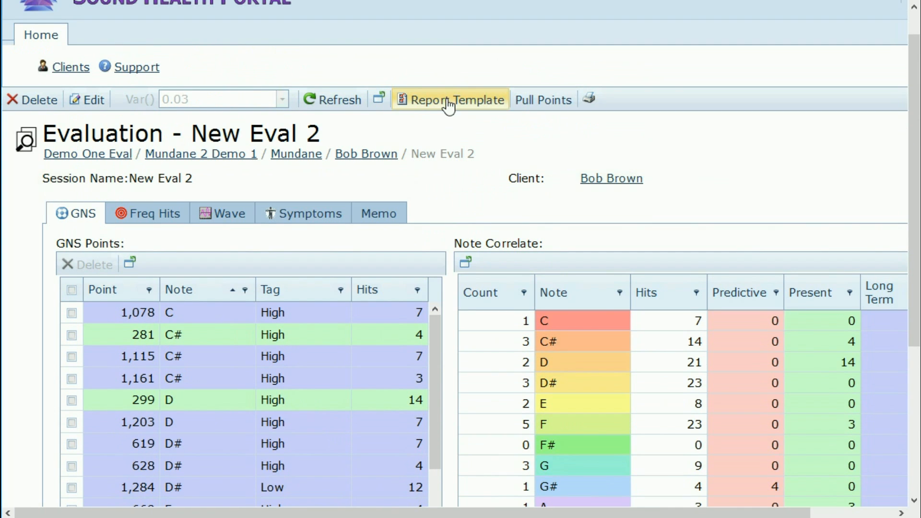
scroll(425, 225, "down", 3)
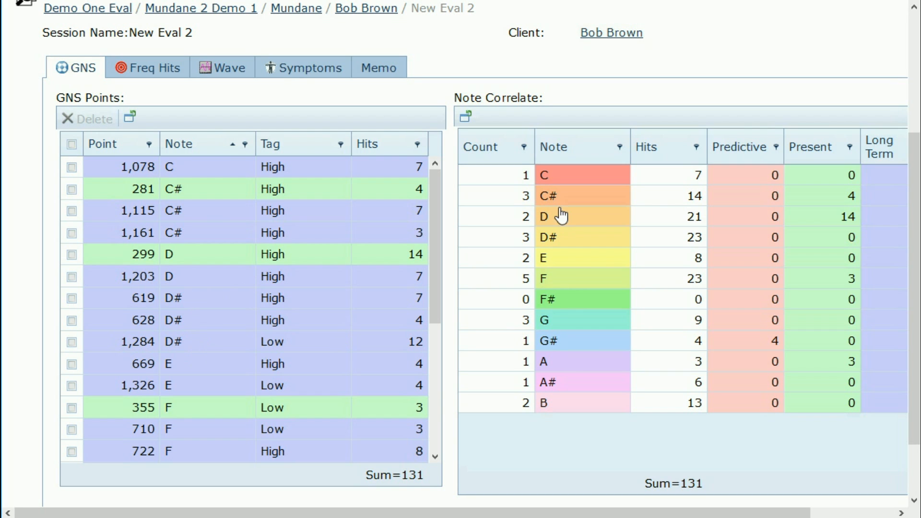
mouse_move(488, 158)
Step: Sort the GNS points by Hits, highest first, so 299 D with 14 hits leads
left_click(388, 146)
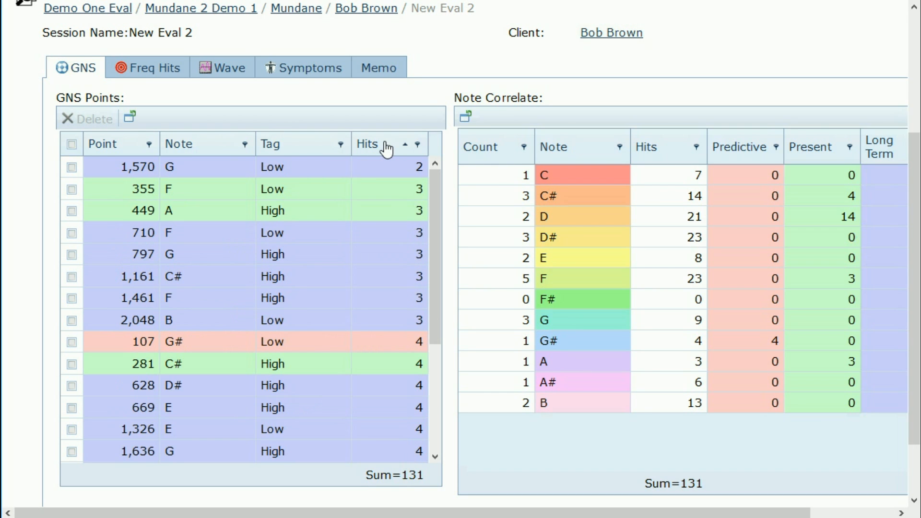
left_click(388, 146)
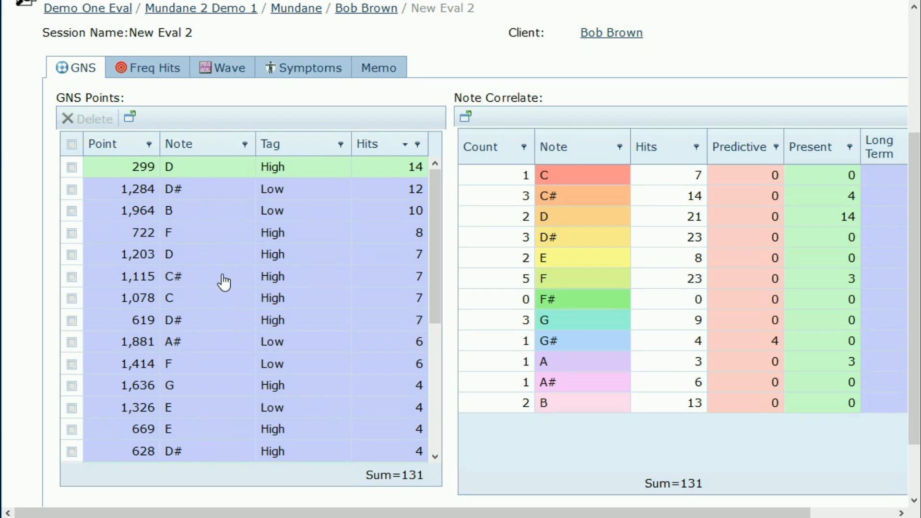
scroll(219, 282, "down", 5)
scroll(218, 283, "up", 5)
Step: Re-sort the GNS Points grid by Note ascending, starting from 1,078 C
left_click(189, 147)
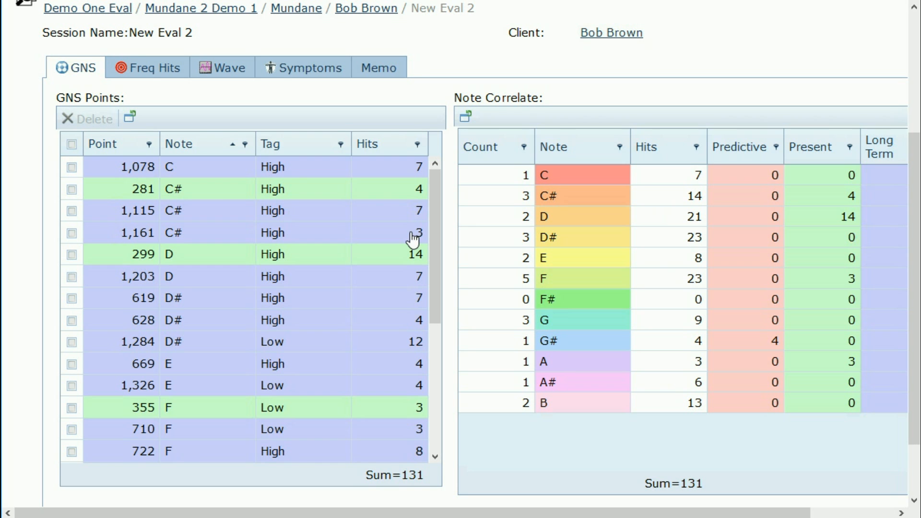
left_click_drag(566, 512, 652, 512)
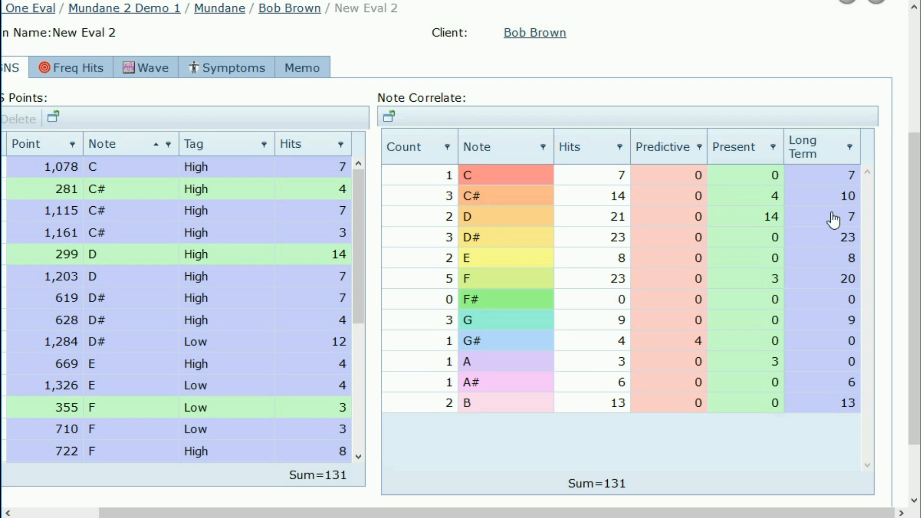
scroll(833, 246, "down", 2)
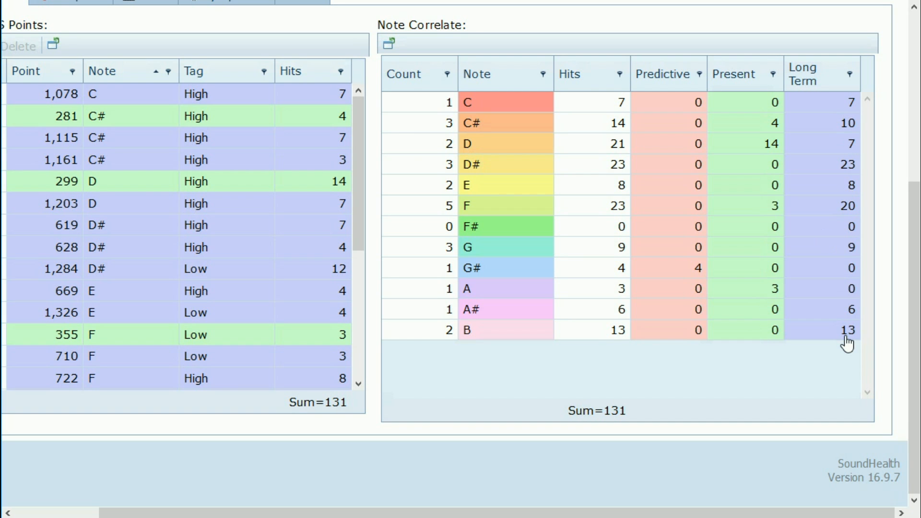
scroll(445, 502, "left", 3)
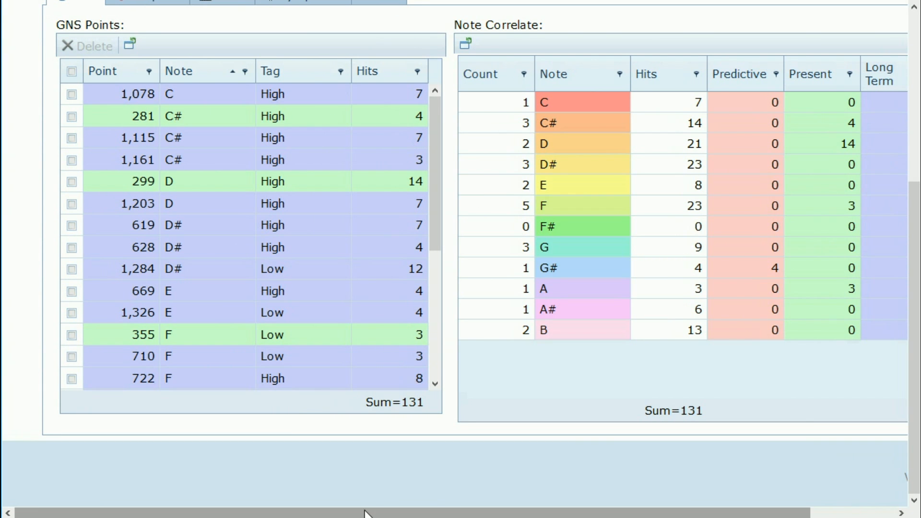
Step: Scroll New Eval 2's grids to view the Note Correlate counts, with F highest at 5 points
left_click_drag(370, 513, 463, 515)
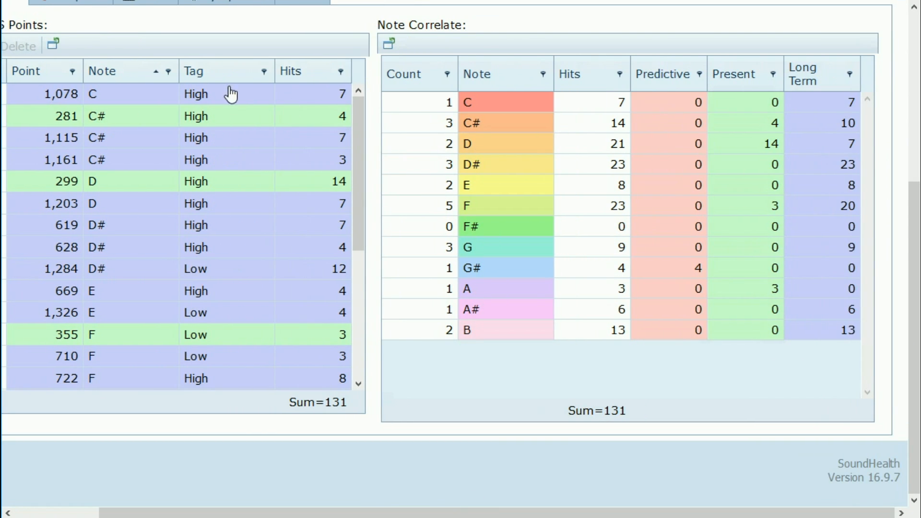
left_click_drag(425, 513, 340, 512)
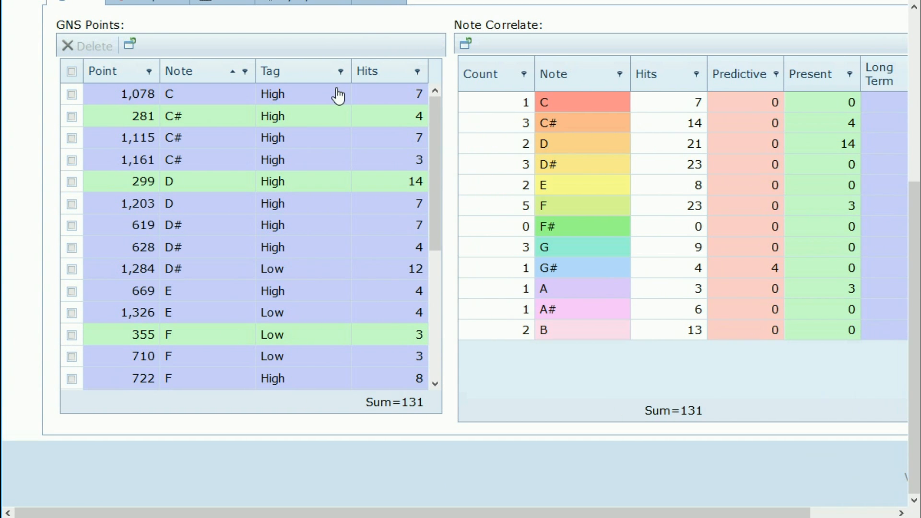
scroll(456, 358, "up", 3)
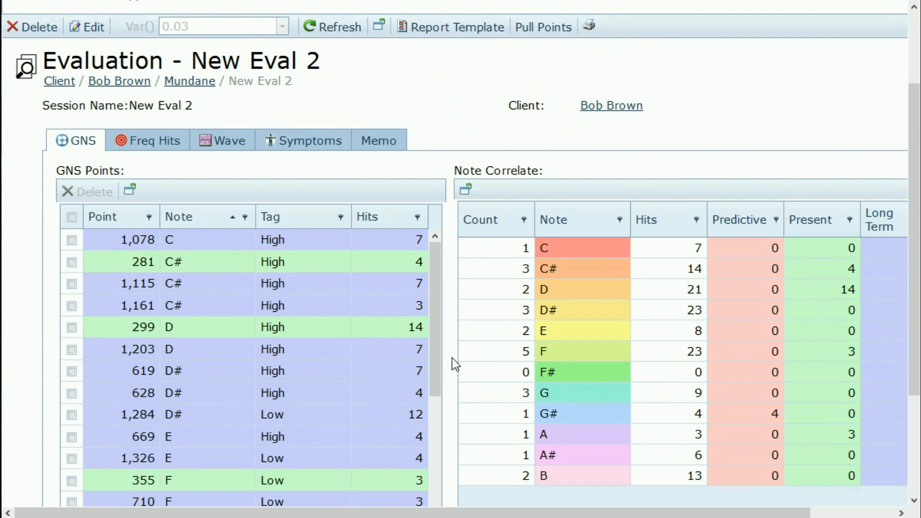
Step: Generate New Eval 2's Note Correlate Chart, maximize it, and scroll through its note rows
left_click(591, 28)
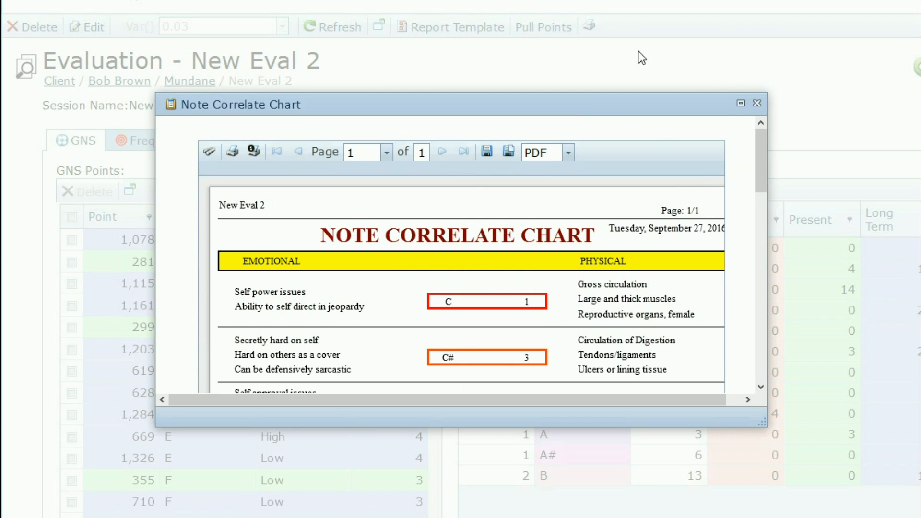
left_click(741, 103)
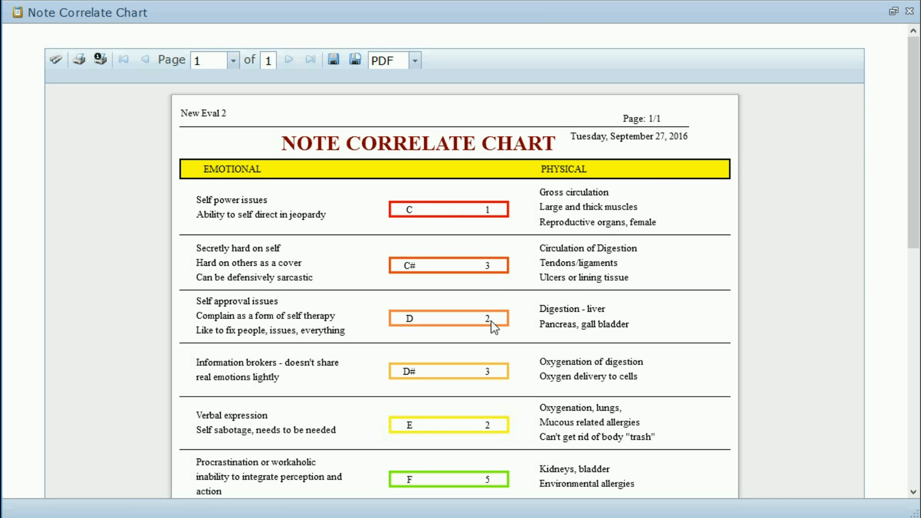
scroll(482, 309, "down", 3)
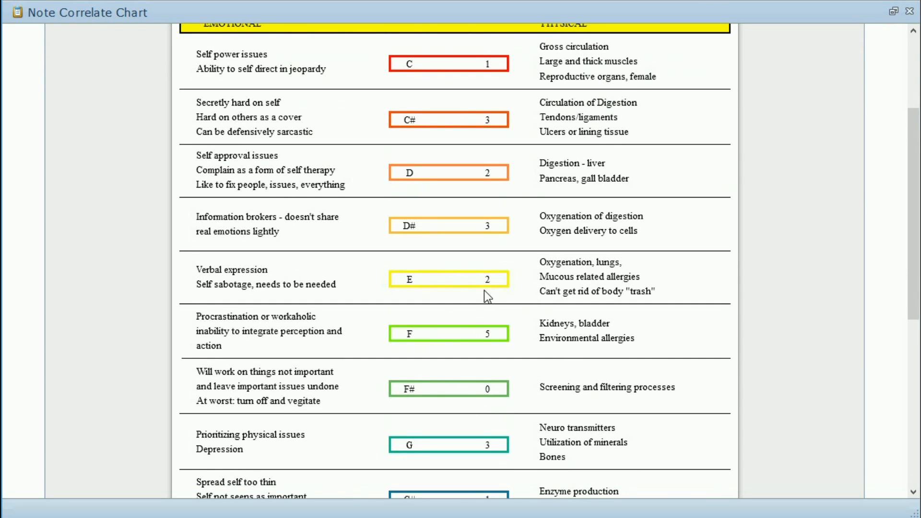
scroll(484, 291, "up", 3)
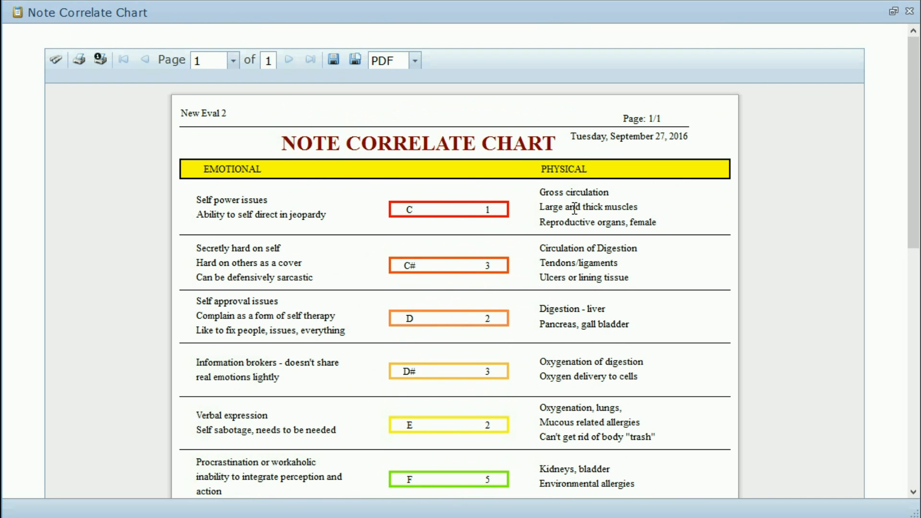
scroll(501, 243, "down", 3)
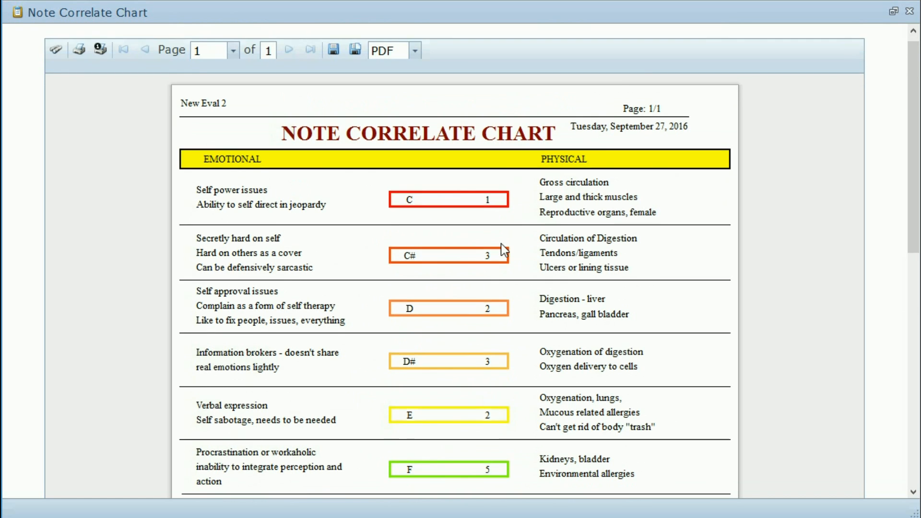
scroll(516, 252, "down", 2)
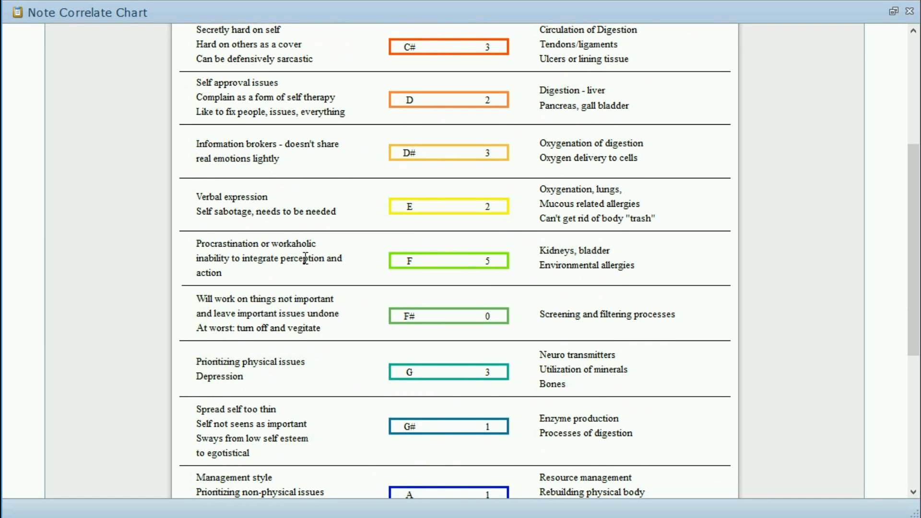
scroll(455, 259, "up", 6)
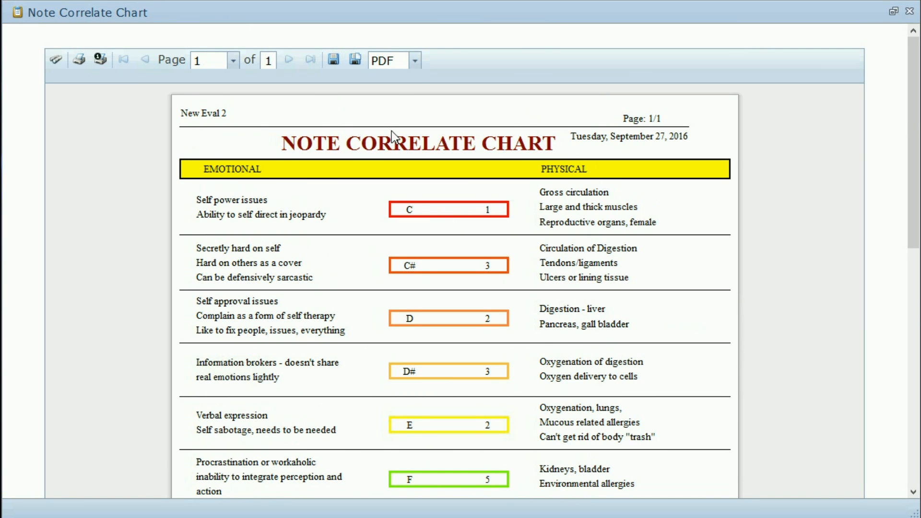
left_click(415, 61)
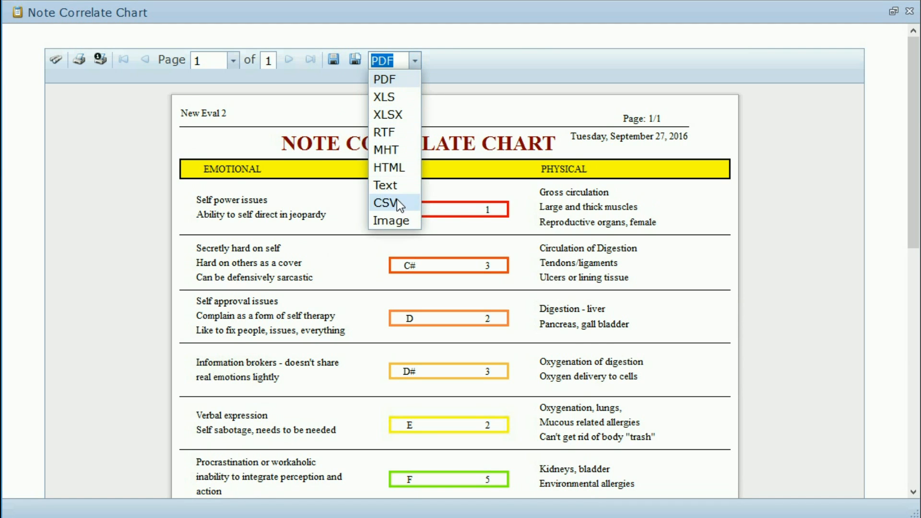
left_click(429, 75)
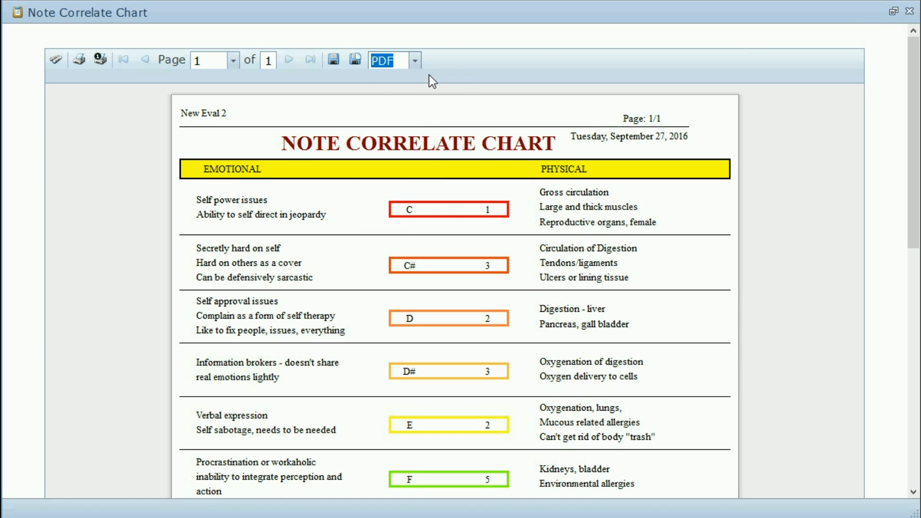
left_click(334, 64)
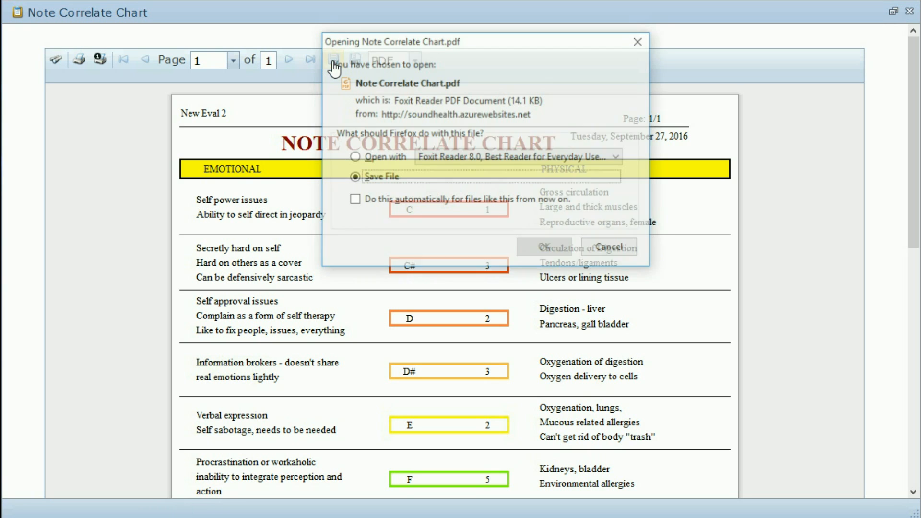
left_click(354, 159)
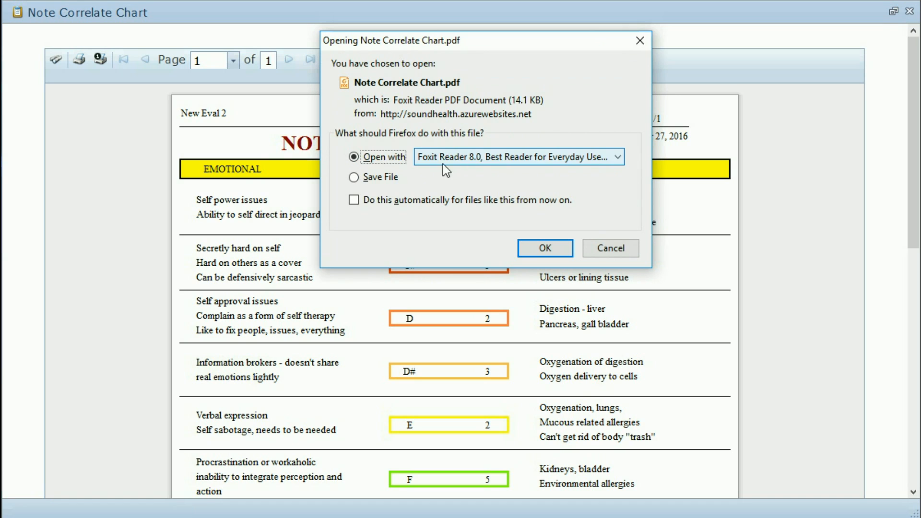
left_click(355, 178)
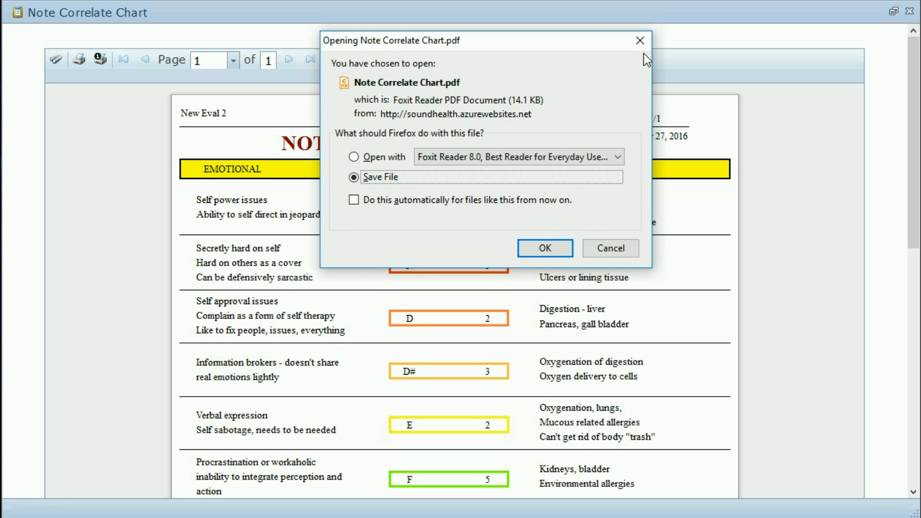
left_click(622, 254)
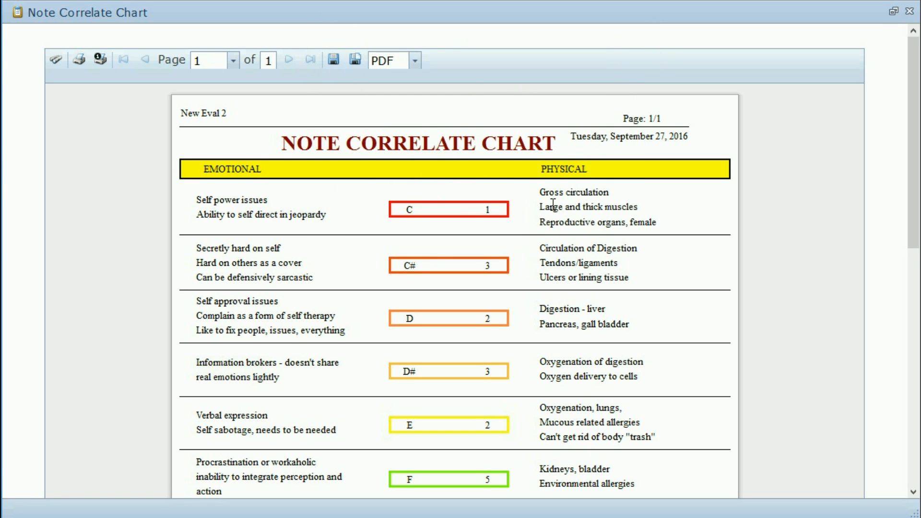
scroll(552, 205, "down", 5)
scroll(552, 205, "down", 4)
scroll(552, 205, "up", 7)
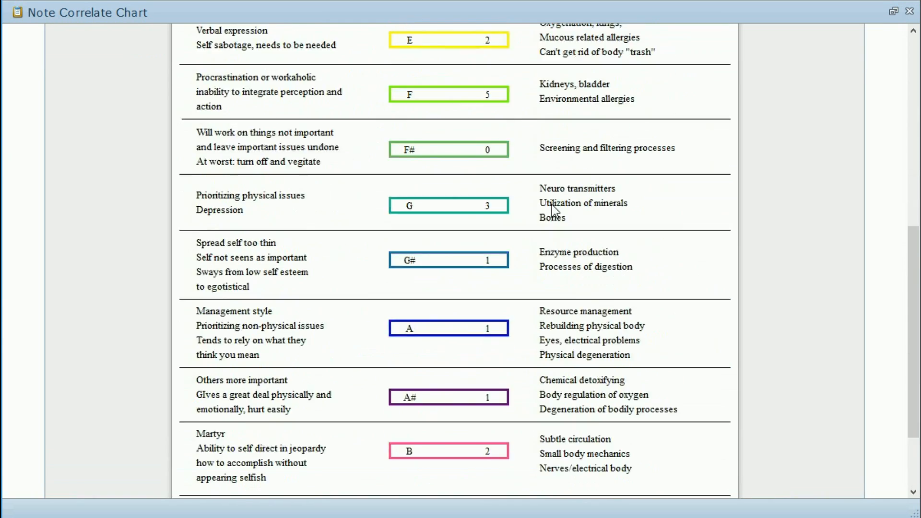
scroll(552, 204, "up", 1)
scroll(552, 204, "down", 7)
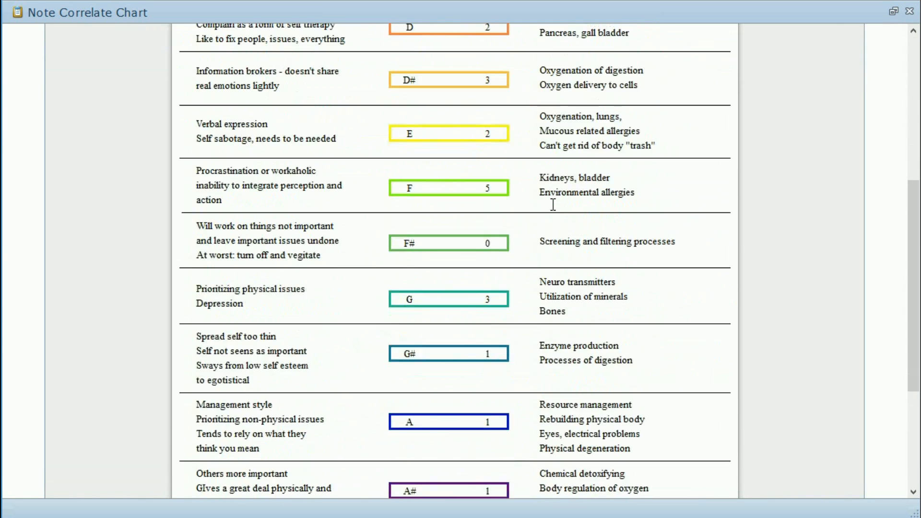
Step: Close the Note Correlate Chart report and scroll the evaluation grid right
left_click(835, 484)
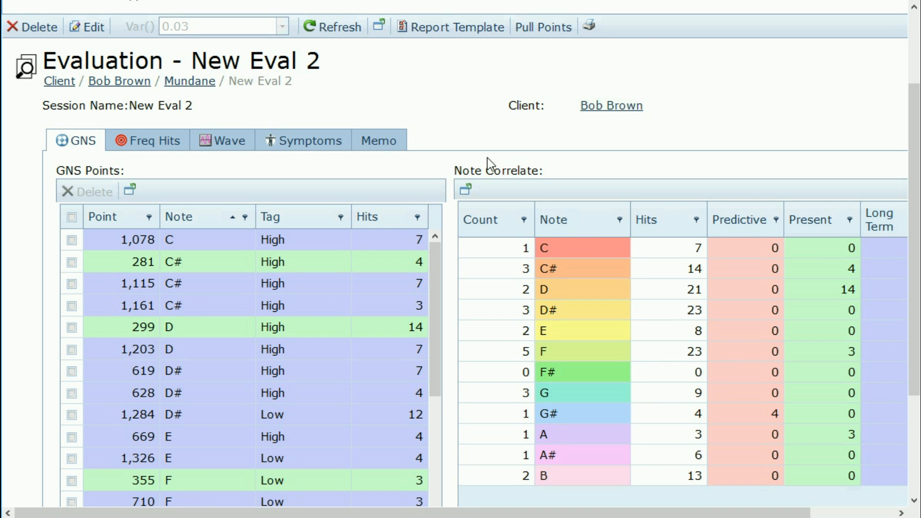
mouse_move(434, 513)
left_mouse_down()
mouse_move(518, 516)
mouse_move(449, 513)
left_mouse_up()
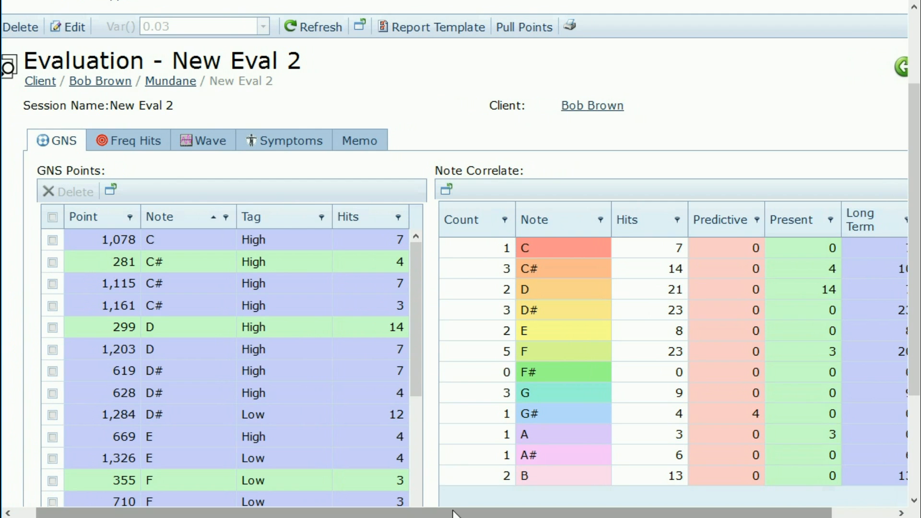
left_click_drag(457, 514, 519, 514)
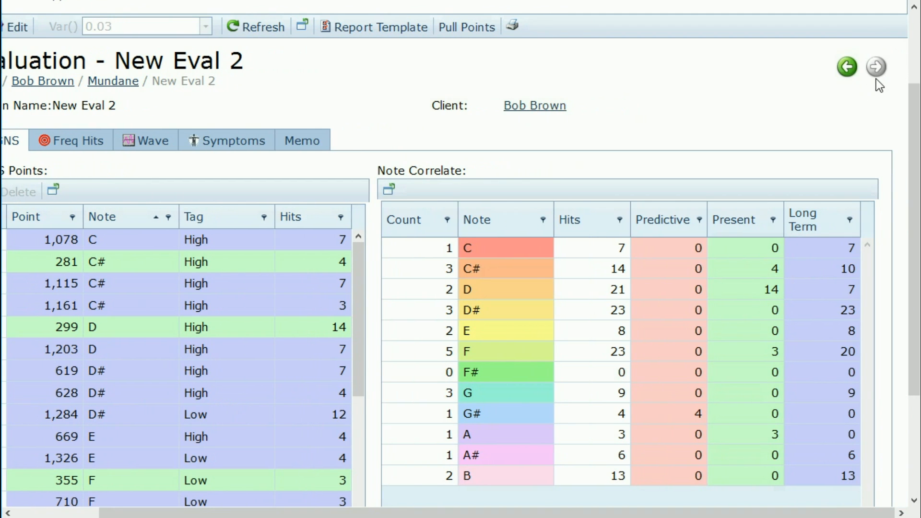
Step: Step through the evaluation records to land on Demo One Eval, which has no GNS points
left_click(847, 68)
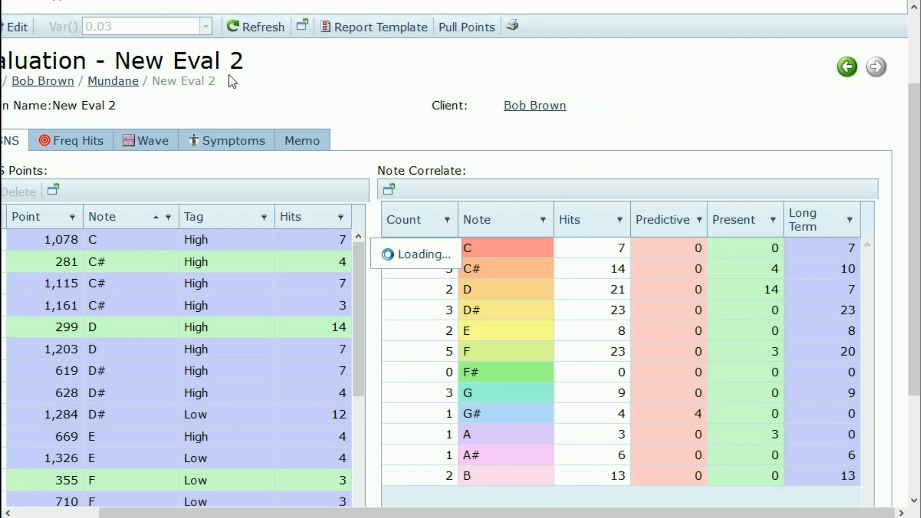
scroll(438, 449, "left", 3)
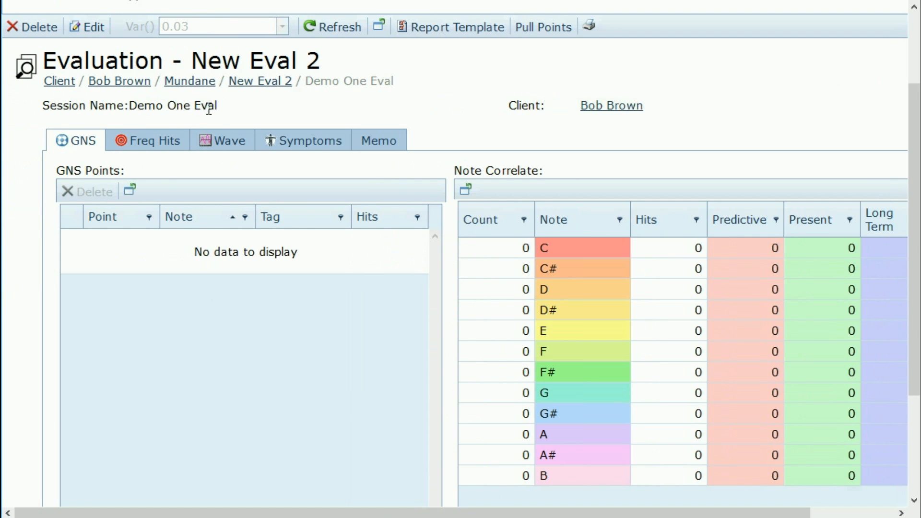
left_click_drag(489, 512, 536, 512)
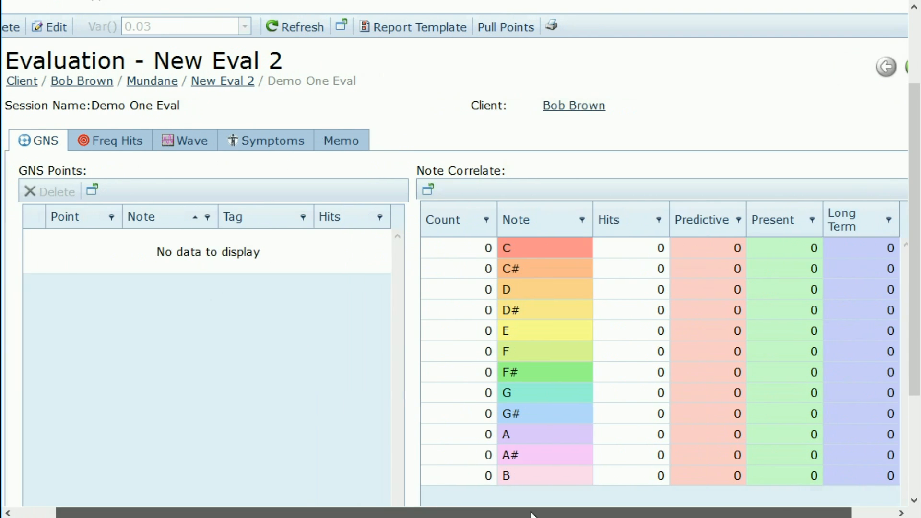
left_click(904, 72)
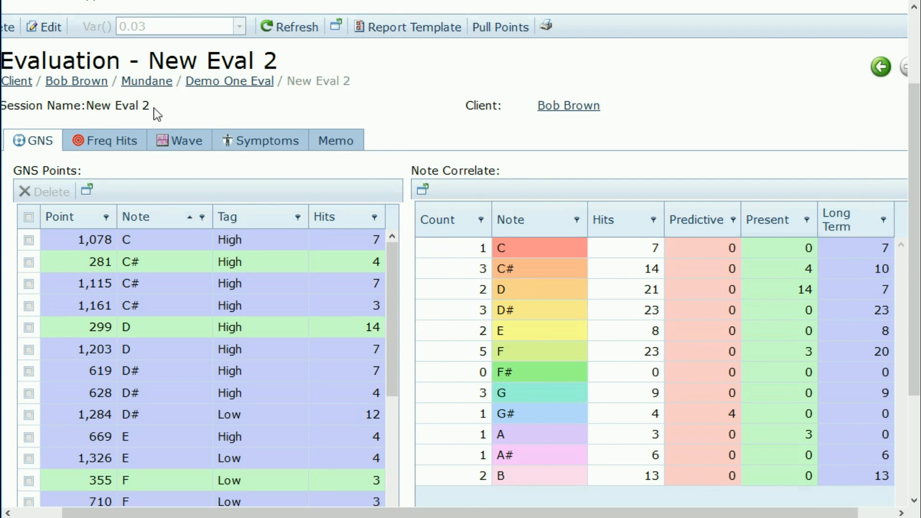
left_click(883, 65)
left_click_drag(452, 514, 341, 516)
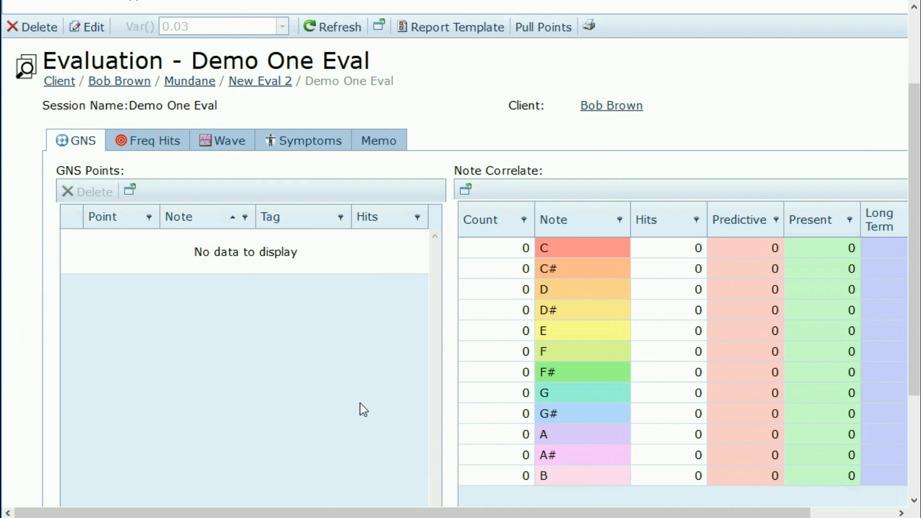
Step: Pull peak points from Demo One Eval's waveform on the Wave tab and zoom into the chart
left_click(231, 216)
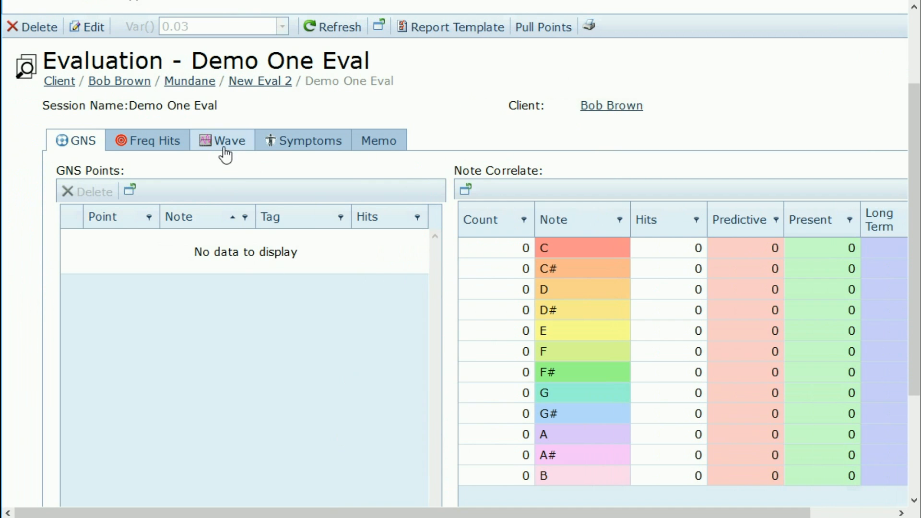
left_click(228, 144)
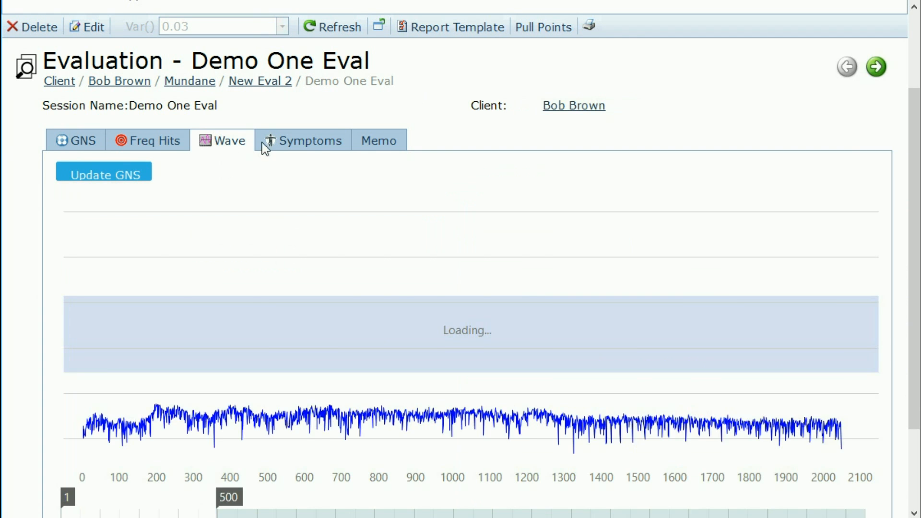
left_click(546, 27)
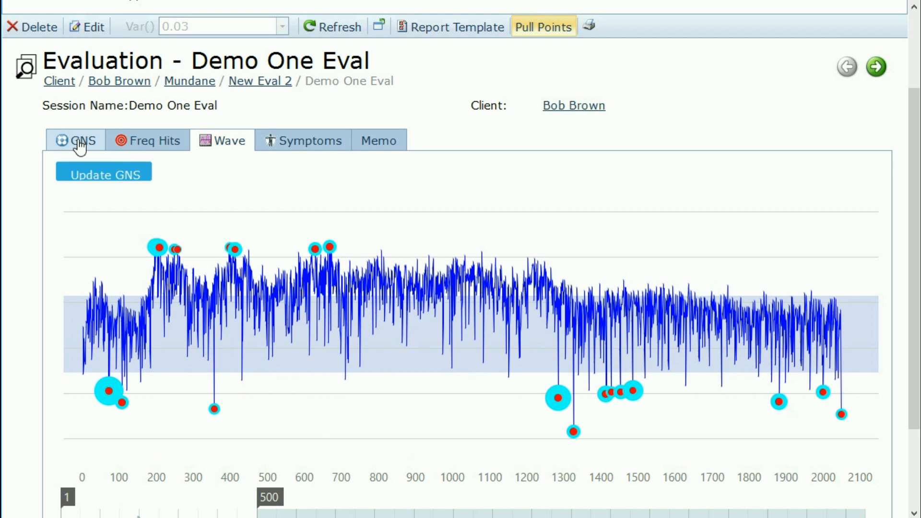
scroll(80, 147, "down", 2)
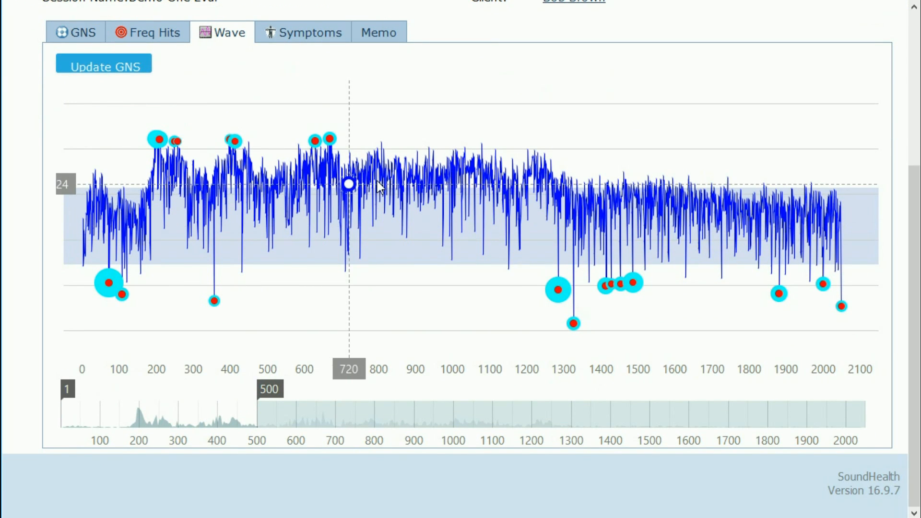
scroll(376, 181, "up", 4)
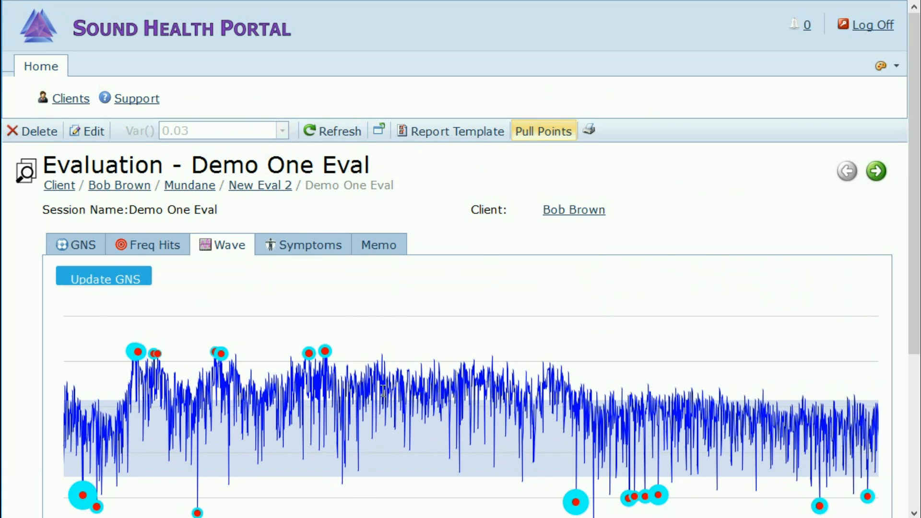
scroll(383, 391, "up", 3)
scroll(381, 391, "up", 2)
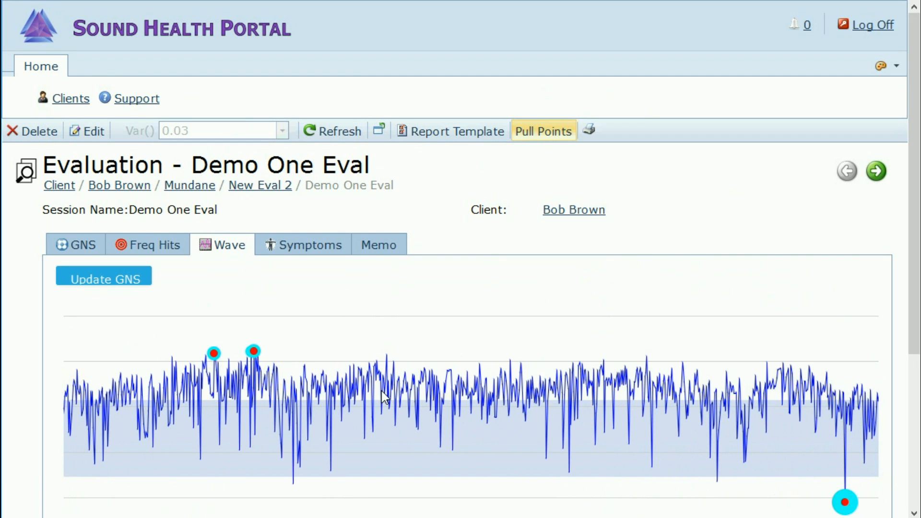
scroll(256, 369, "up", 2)
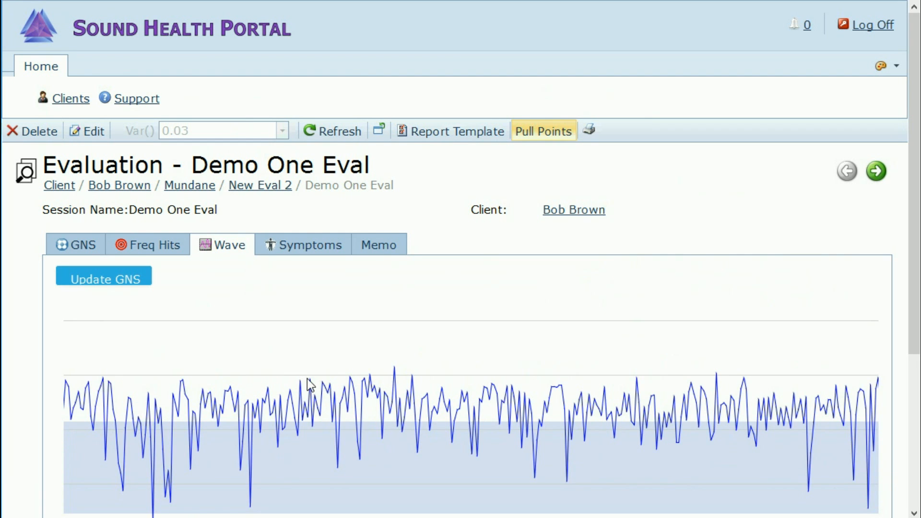
scroll(365, 392, "up", 2)
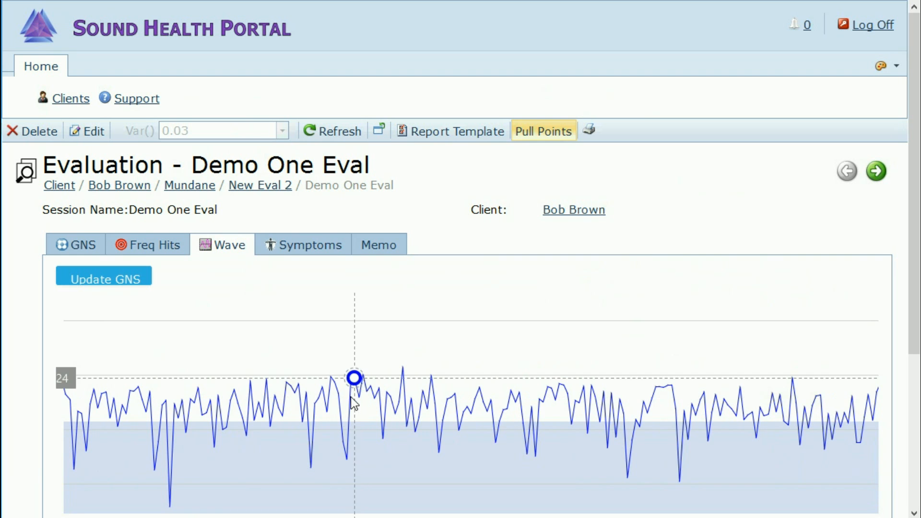
Step: Pan along the zoomed Demo One Eval waveform, then zoom back out
left_click_drag(362, 395, 811, 401)
left_click_drag(350, 408, 640, 421)
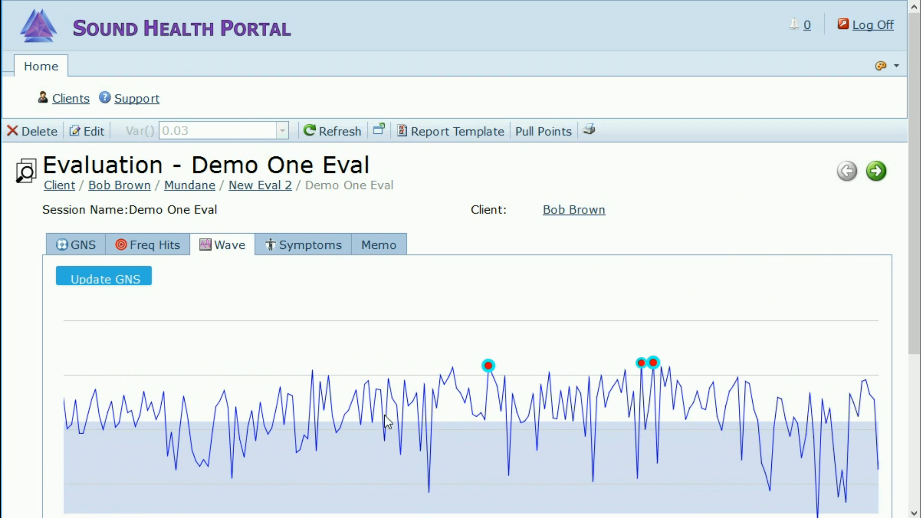
scroll(318, 405, "down", 5)
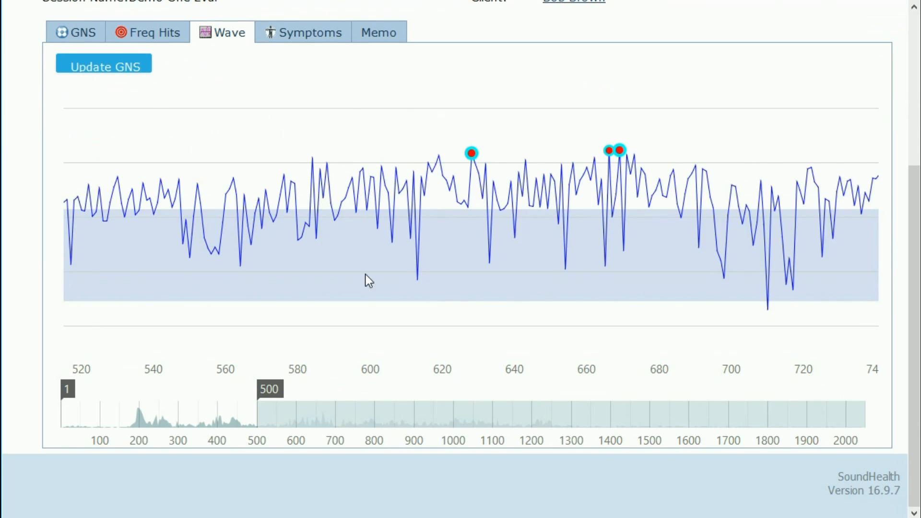
scroll(379, 211, "down", 5)
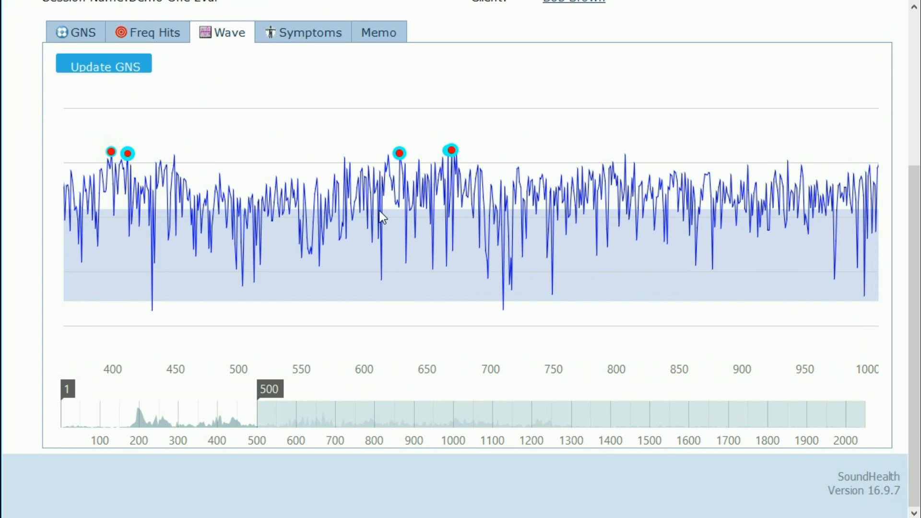
scroll(379, 211, "down", 2)
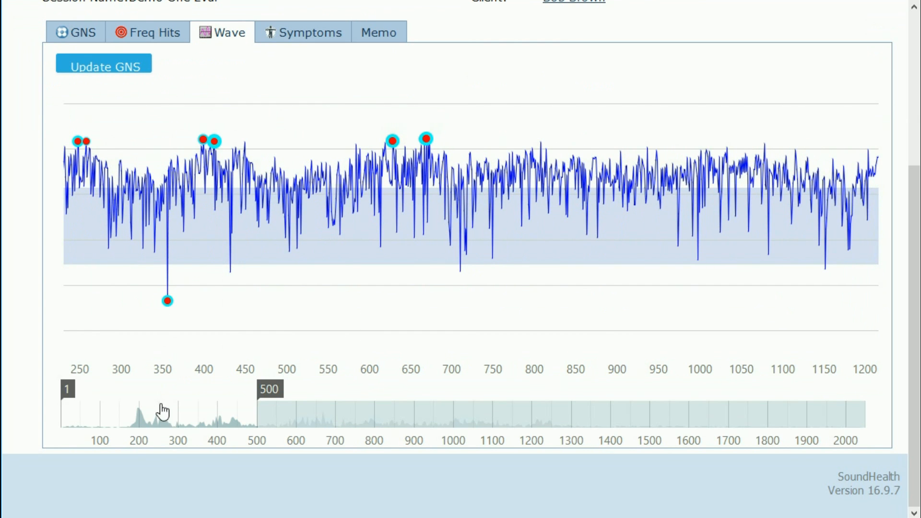
Step: Sweep the navigator range from samples 250–750 through 850–1100 to 950–1700, then show the GNS points
left_click_drag(181, 426, 383, 425)
left_click_drag(261, 397, 356, 401)
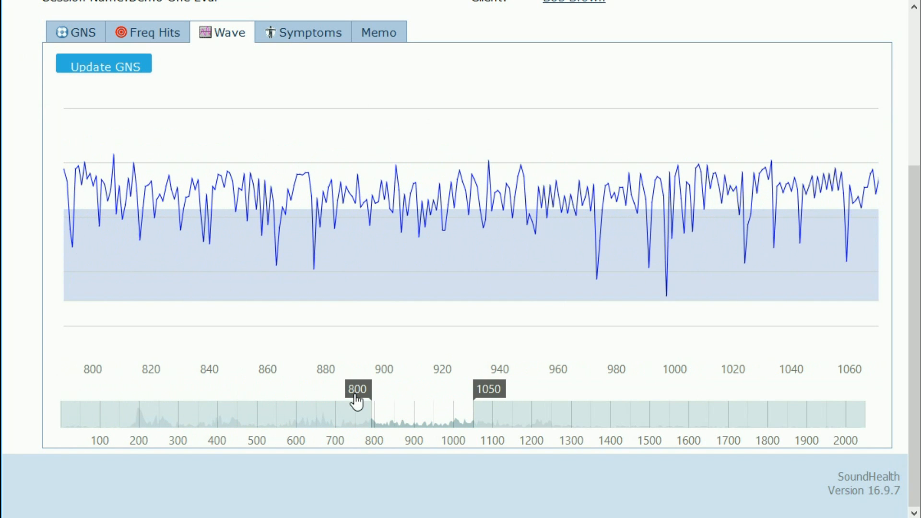
left_click_drag(417, 426, 560, 424)
left_click_drag(493, 399, 278, 407)
left_click_drag(435, 425, 112, 429)
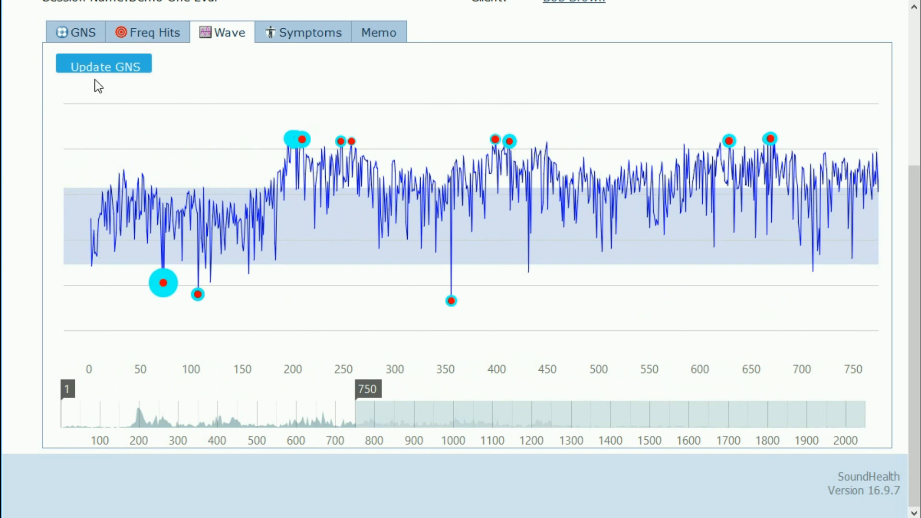
left_click(78, 33)
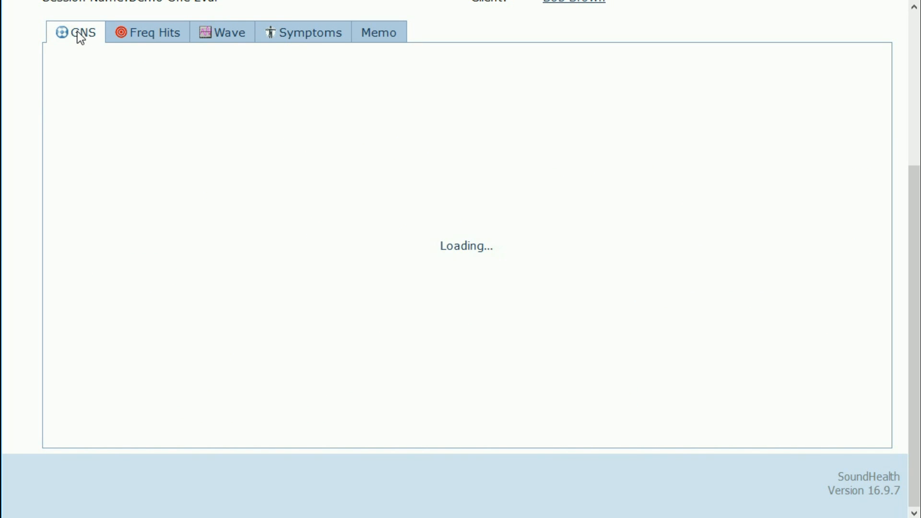
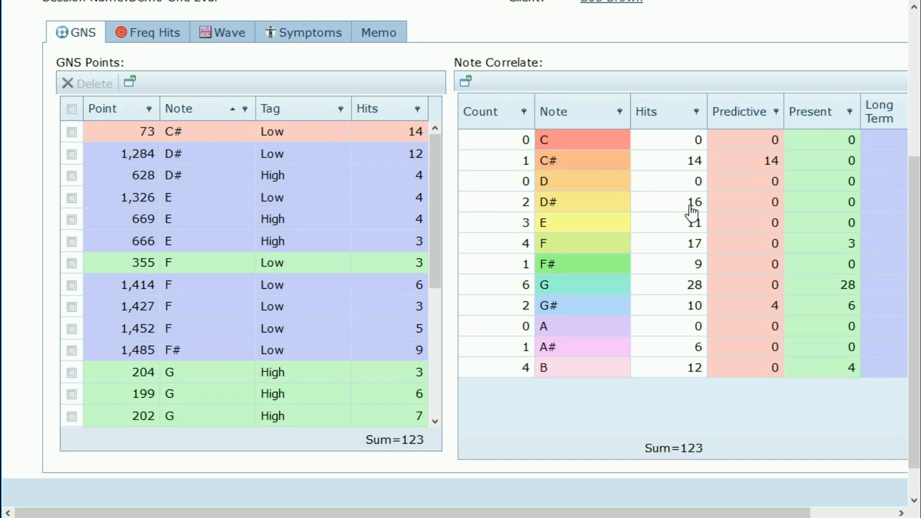
Step: Sort Demo One Eval's GNS Points table by Point, lowest first, after checking Long Term values
left_click_drag(634, 513, 717, 512)
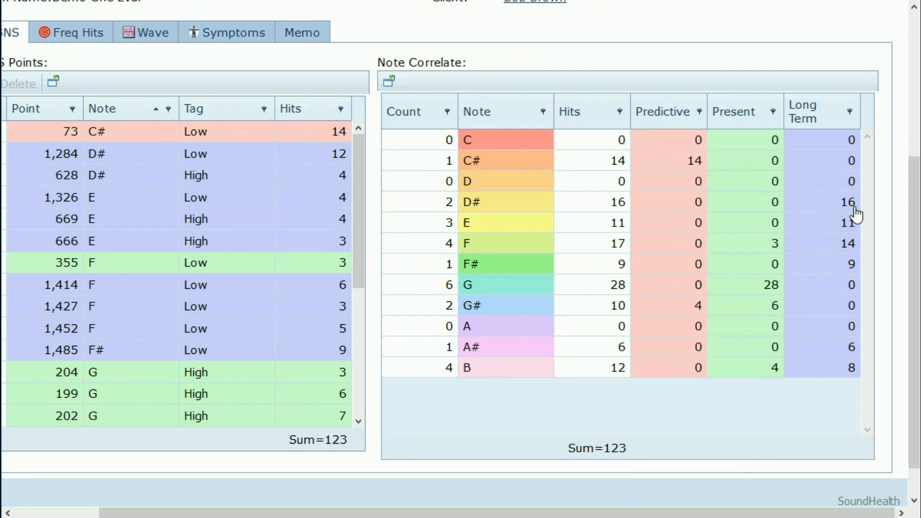
left_click_drag(693, 511, 582, 515)
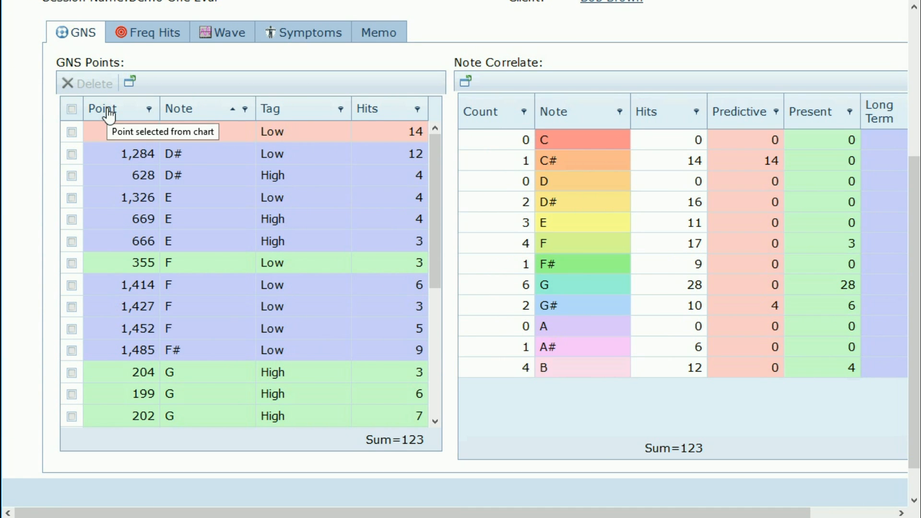
left_click(108, 111)
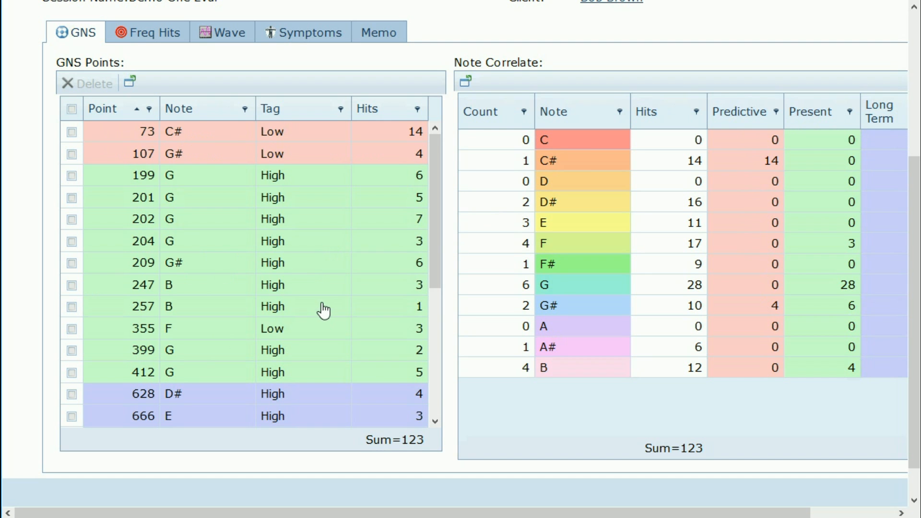
scroll(324, 311, "down", 3)
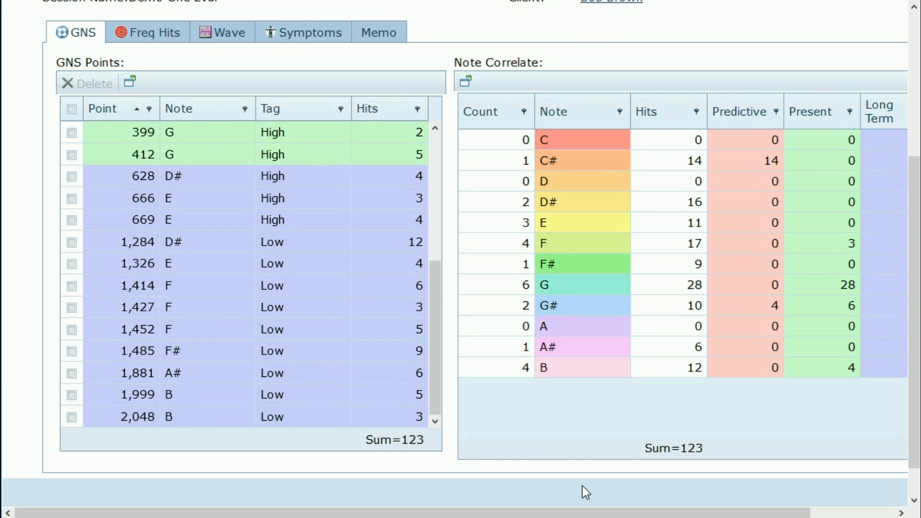
left_click_drag(574, 511, 703, 512)
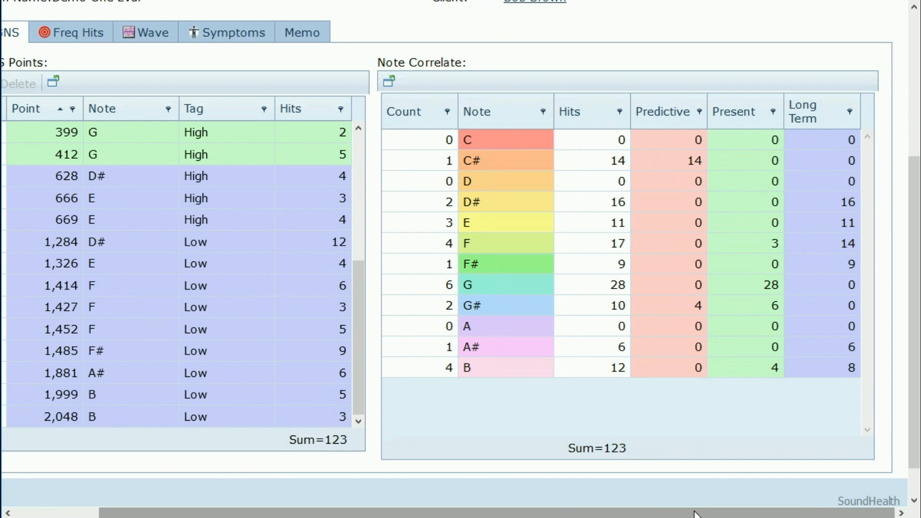
left_click_drag(696, 514, 450, 510)
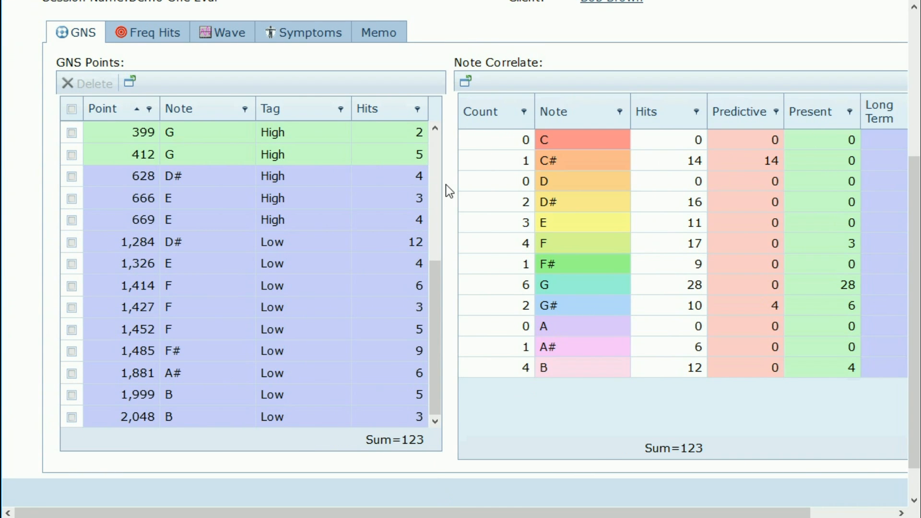
scroll(446, 184, "up", 5)
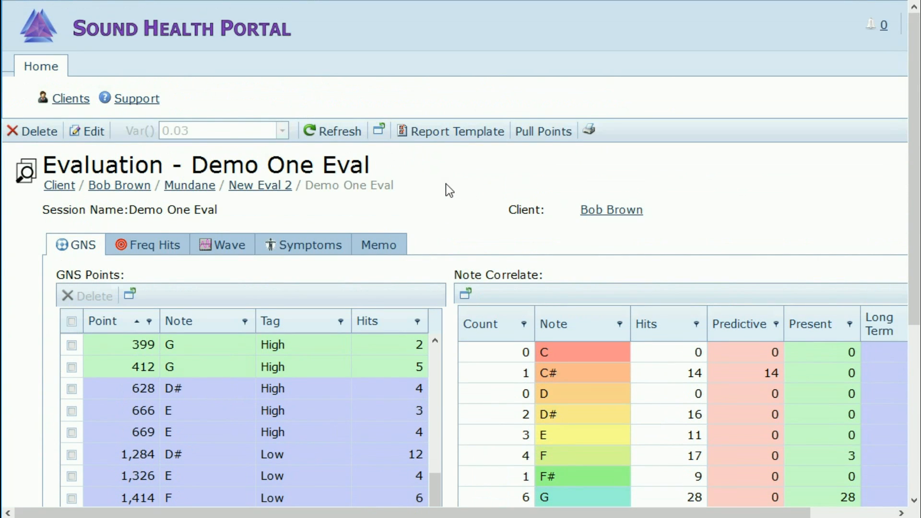
Step: Switch Demo One Eval's report template to Nutrition Provider™ so the GNS points reload
left_click(455, 133)
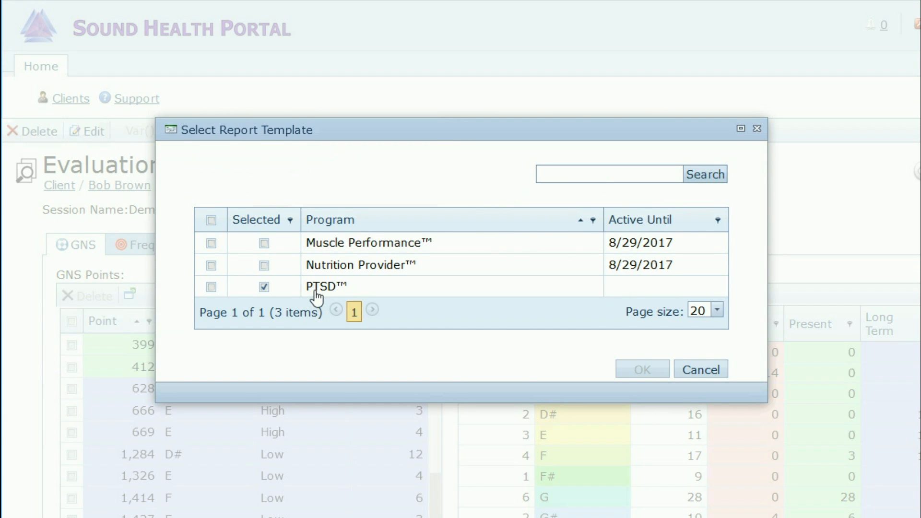
left_click(212, 266)
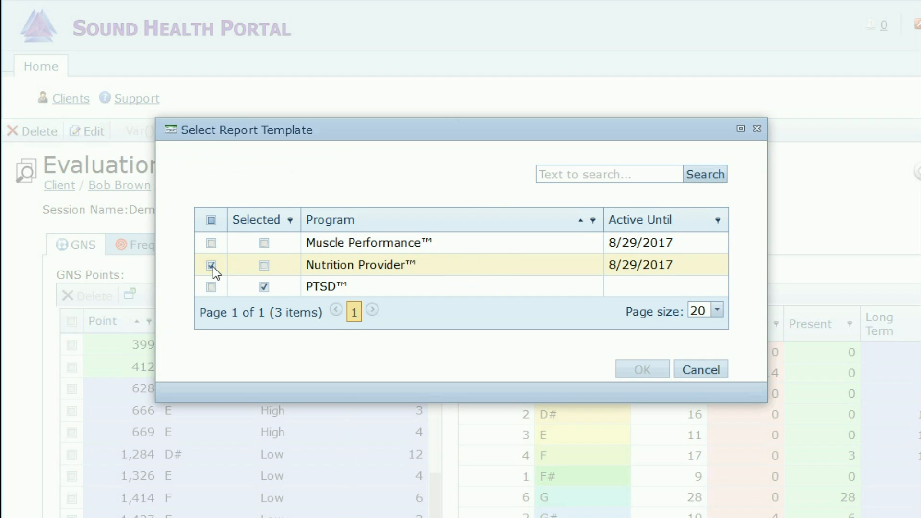
left_click(641, 370)
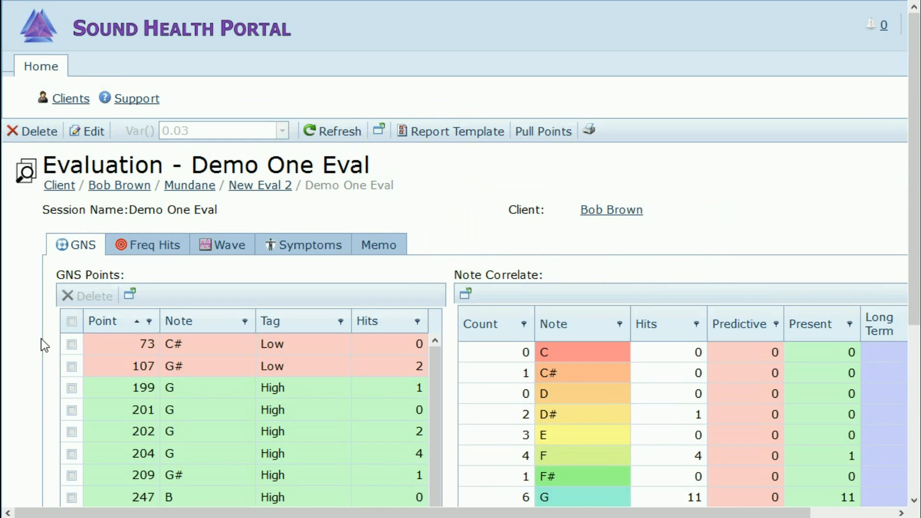
scroll(44, 345, "down", 3)
scroll(45, 346, "up", 3)
Step: Review Demo One Eval's recalculated GNS and Note Correlate tables (24 hits), then advance to New Eval 2
scroll(50, 353, "down", 5)
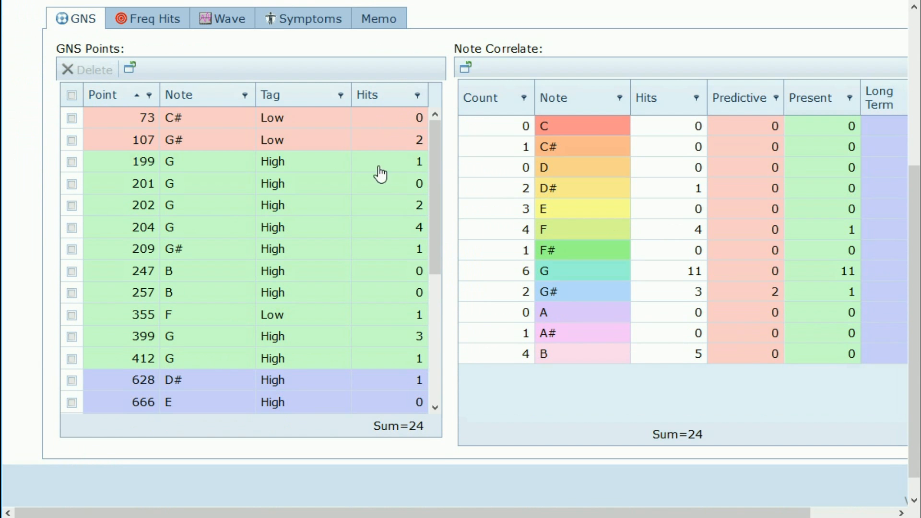
scroll(26, 181, "up", 3)
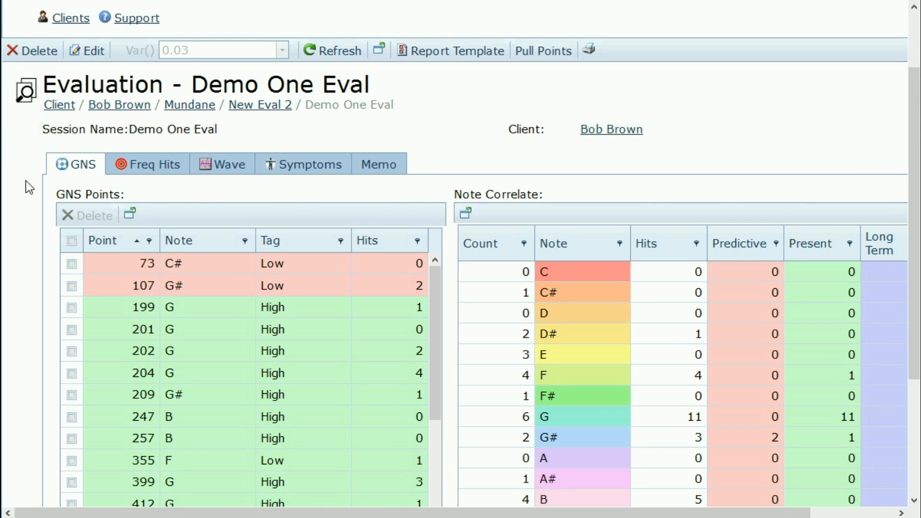
scroll(26, 181, "down", 3)
scroll(27, 182, "up", 5)
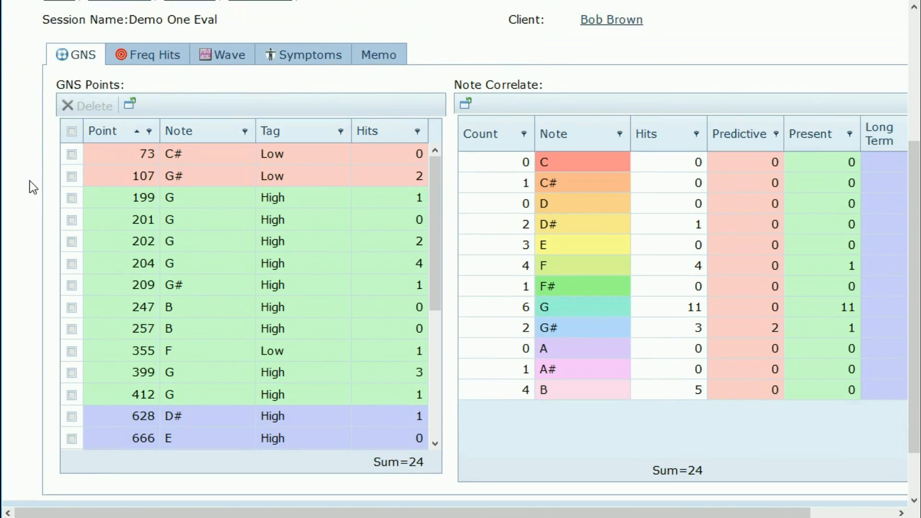
scroll(28, 253, "down", 2)
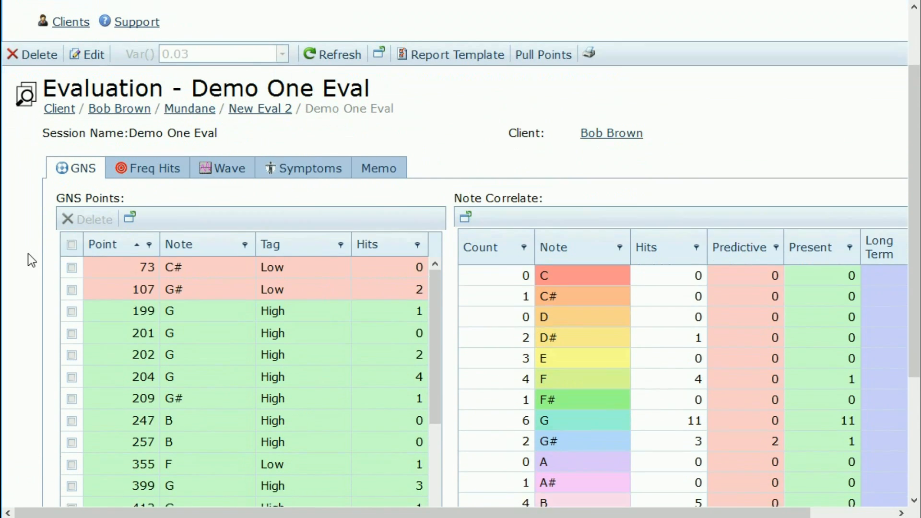
scroll(27, 254, "up", 2)
left_click_drag(476, 513, 574, 513)
scroll(329, 209, "down", 2)
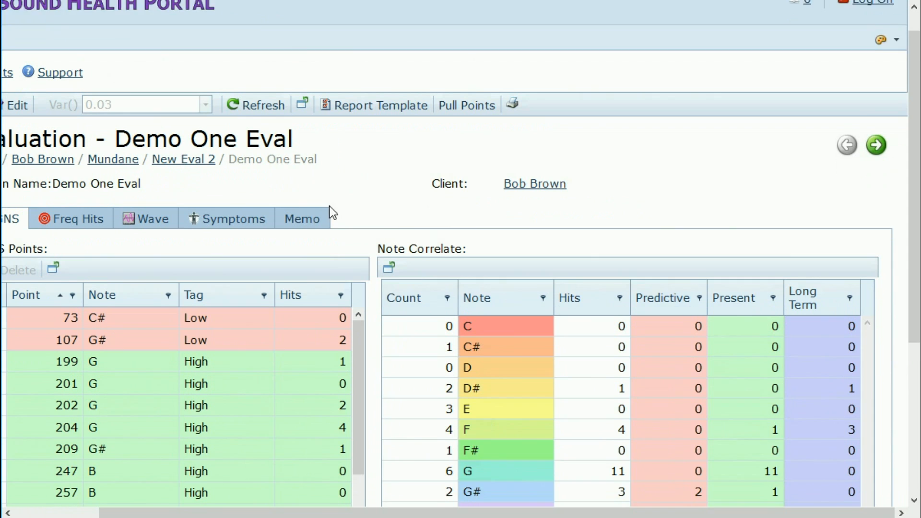
left_click(875, 103)
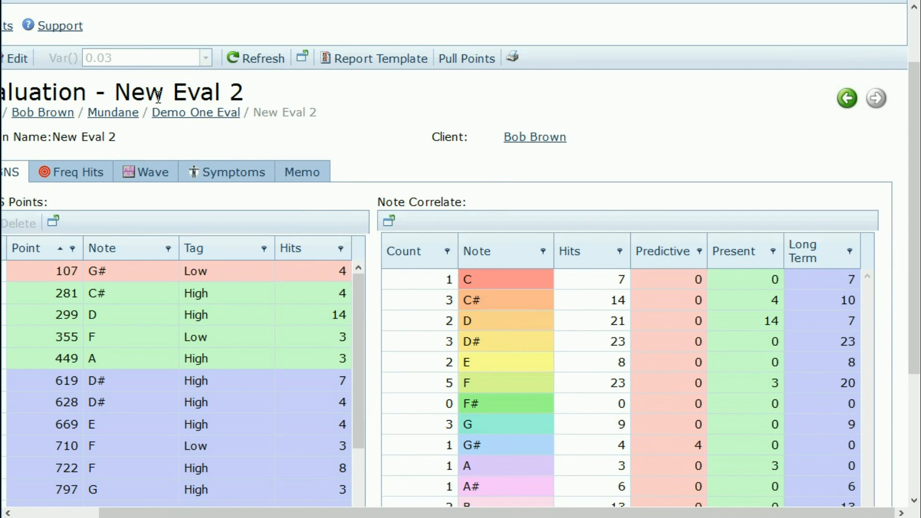
Step: Scroll New Eval 2's GNS Points and Note Correlate tables until totals update to 32 hits
scroll(361, 158, "down", 3)
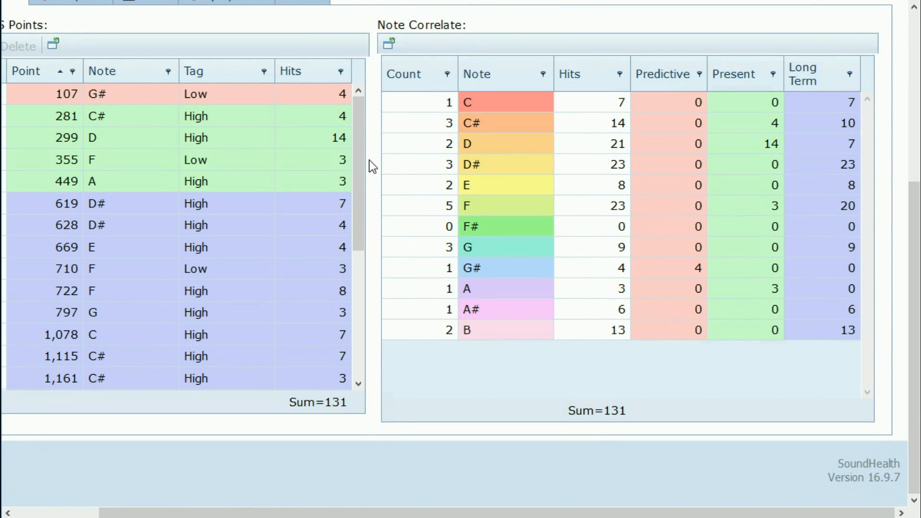
scroll(373, 166, "up", 4)
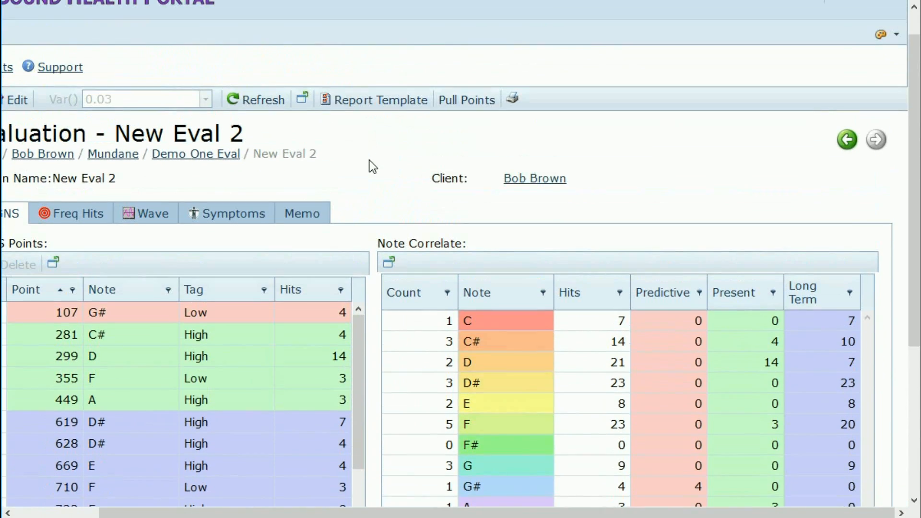
scroll(373, 166, "down", 4)
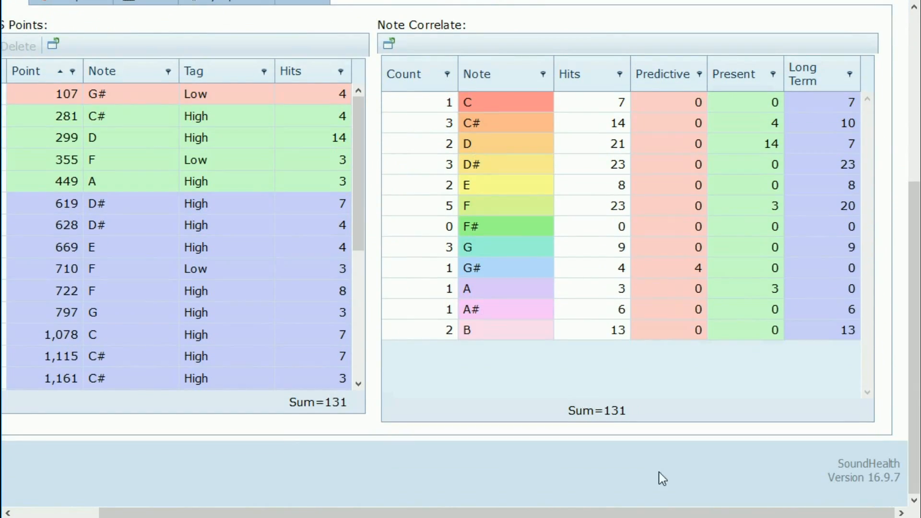
left_click_drag(714, 514, 609, 514)
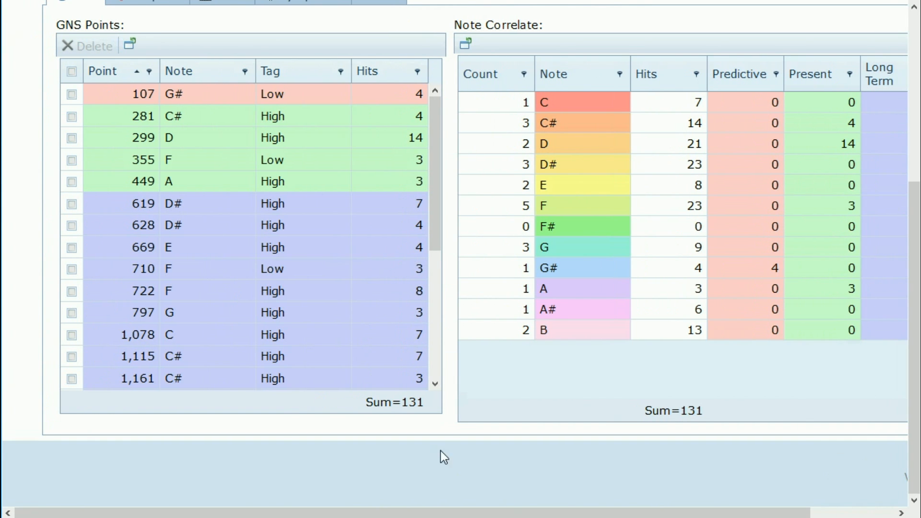
scroll(20, 370, "up", 3)
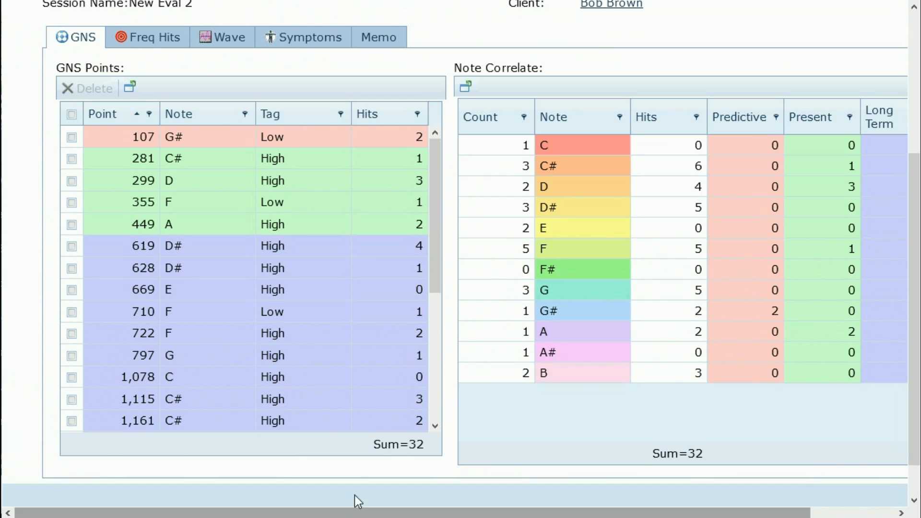
Step: Compare the Freq Hits nutrient list against the GNS tables, then show New Eval 2's waveform
left_click(149, 43)
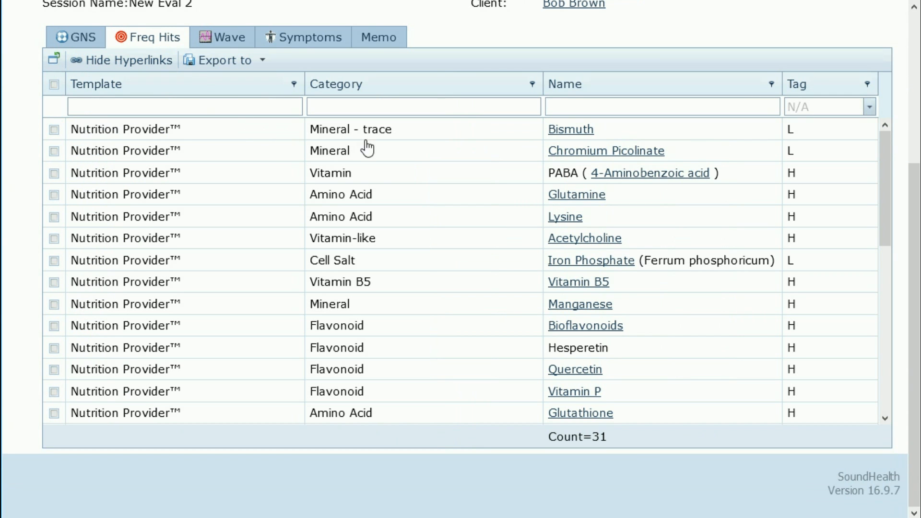
left_click(82, 45)
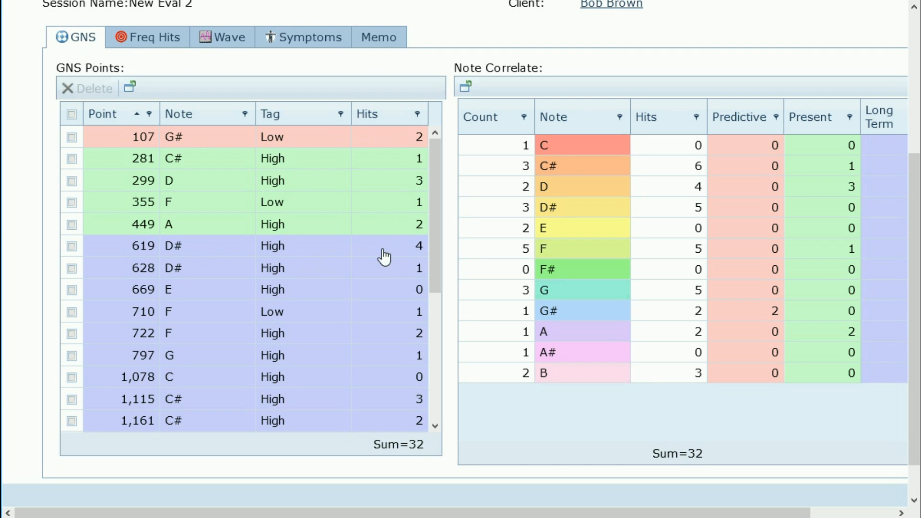
left_click(147, 41)
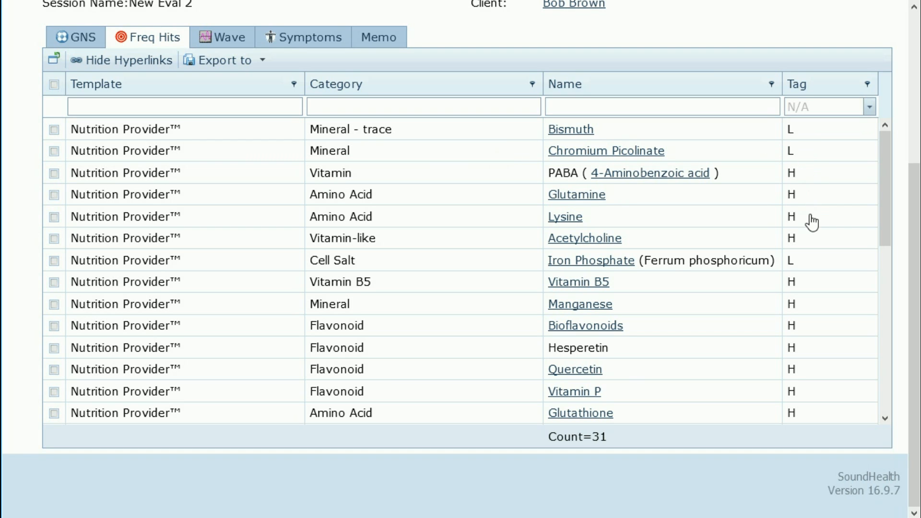
left_click(78, 39)
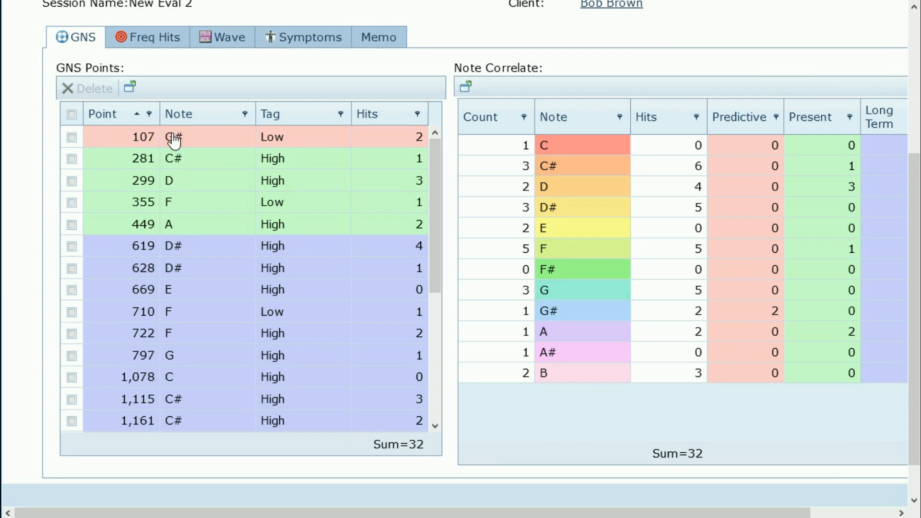
left_click(222, 43)
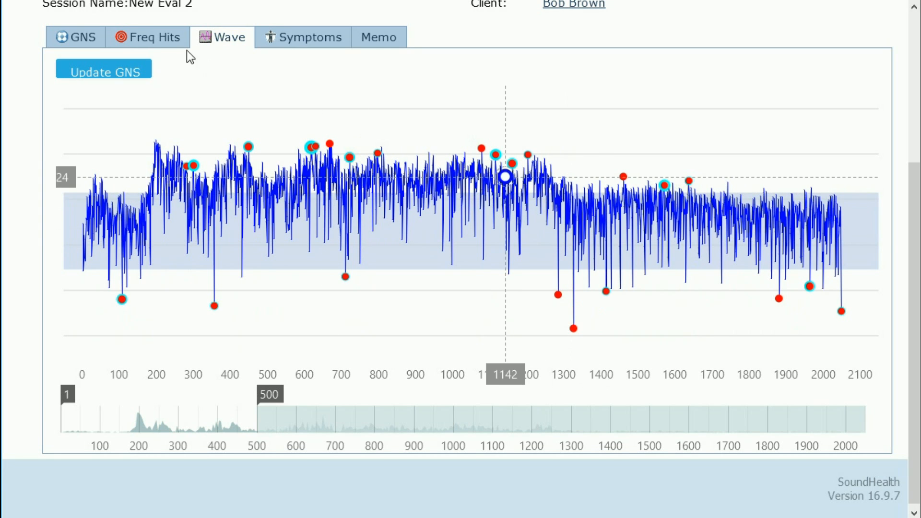
Step: Return to New Eval 2's Freq Hits list of 31 Nutrition Provider™ entries
left_click(156, 39)
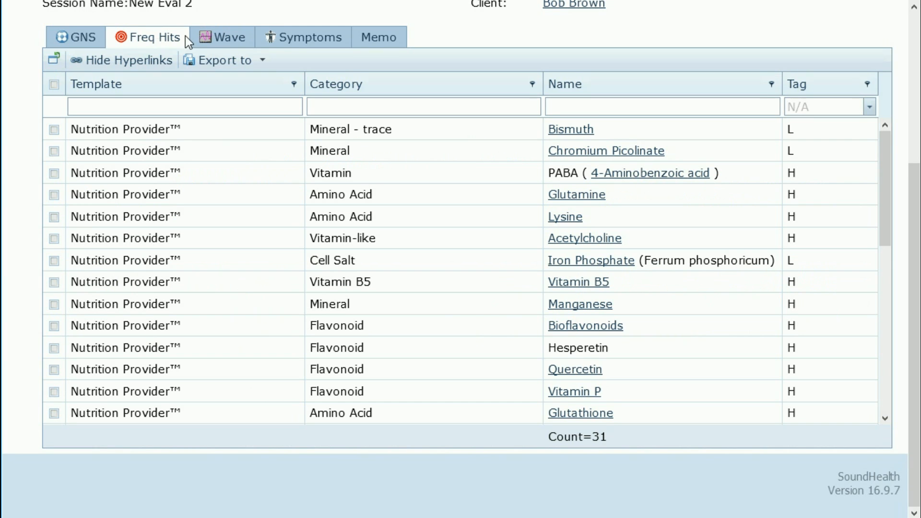
left_click(222, 39)
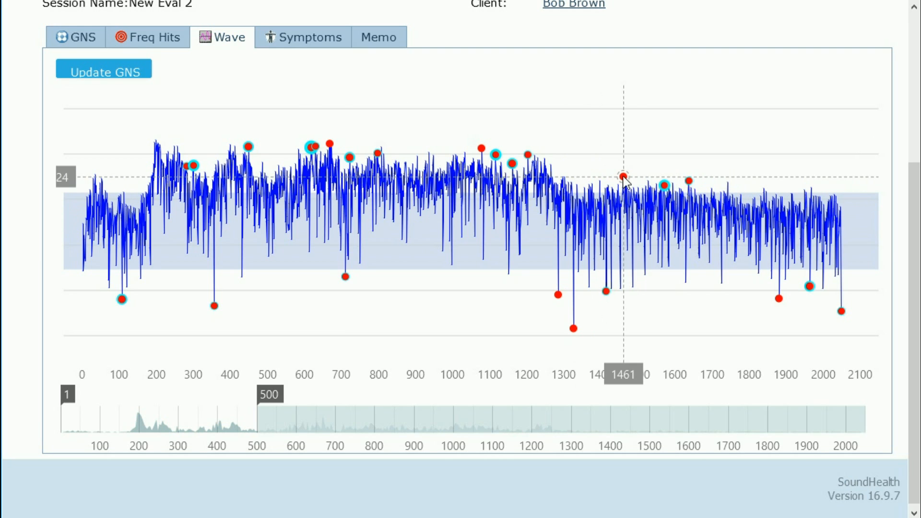
left_click(153, 38)
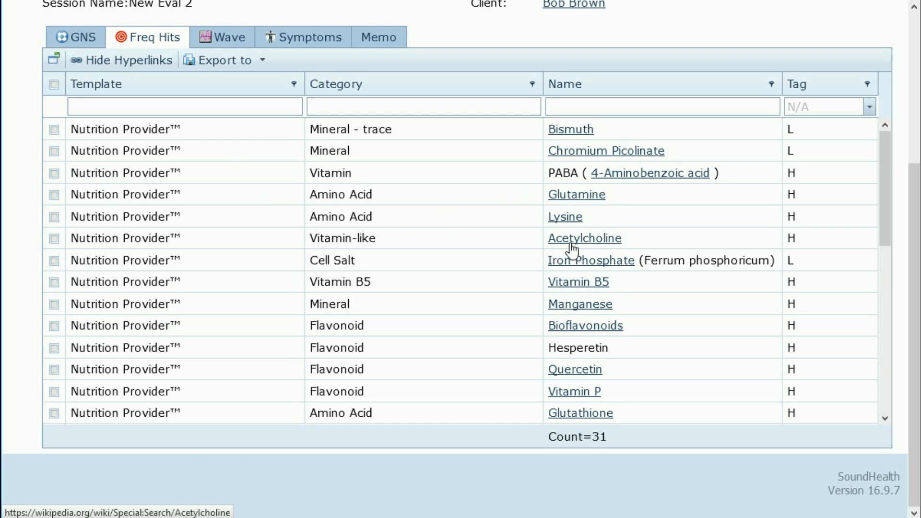
Step: Follow the Bismuth name link and scroll through its Wikipedia article
left_click(569, 135)
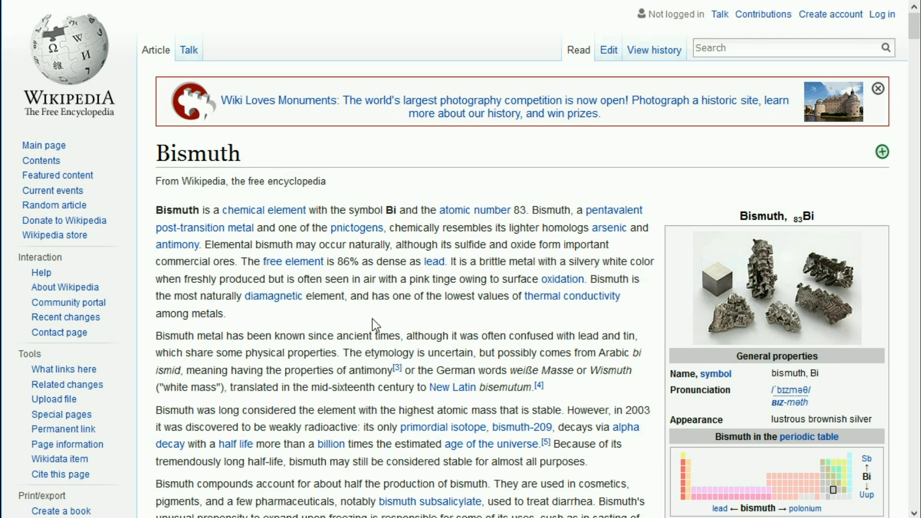
scroll(413, 338, "down", 7)
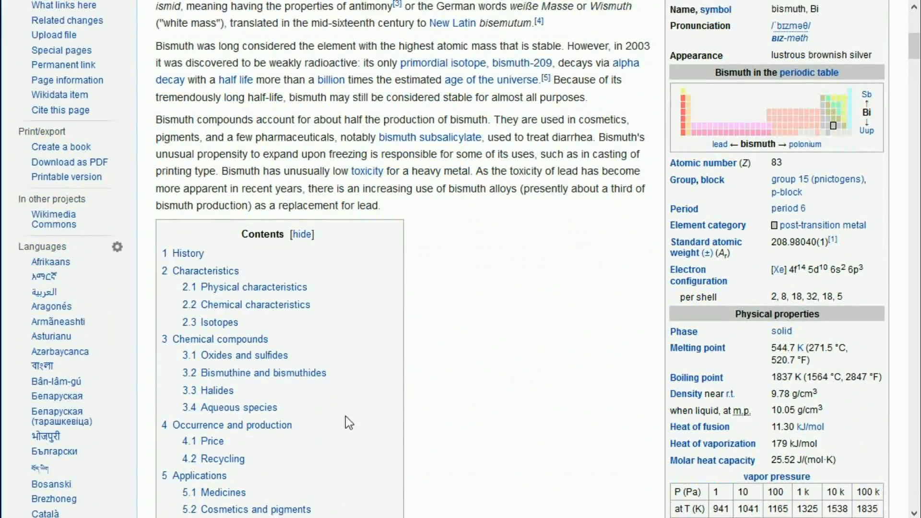
scroll(354, 405, "down", 5)
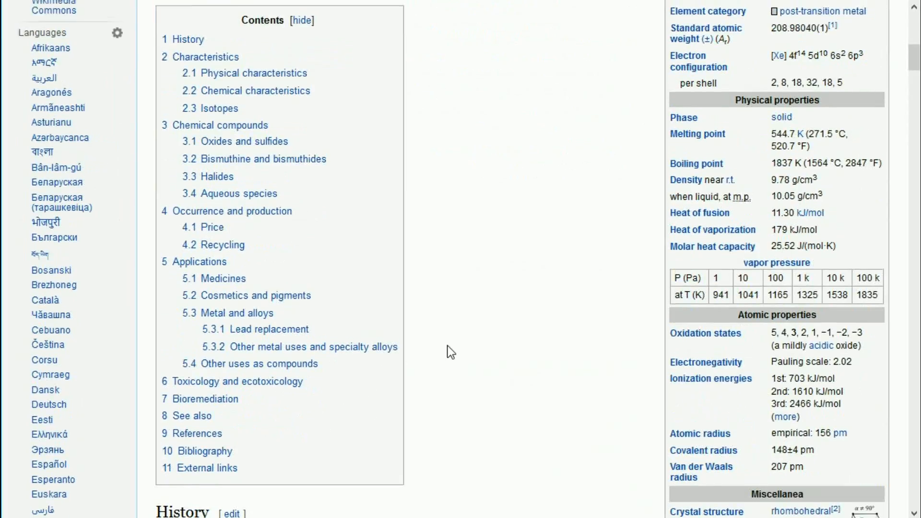
scroll(449, 350, "up", 12)
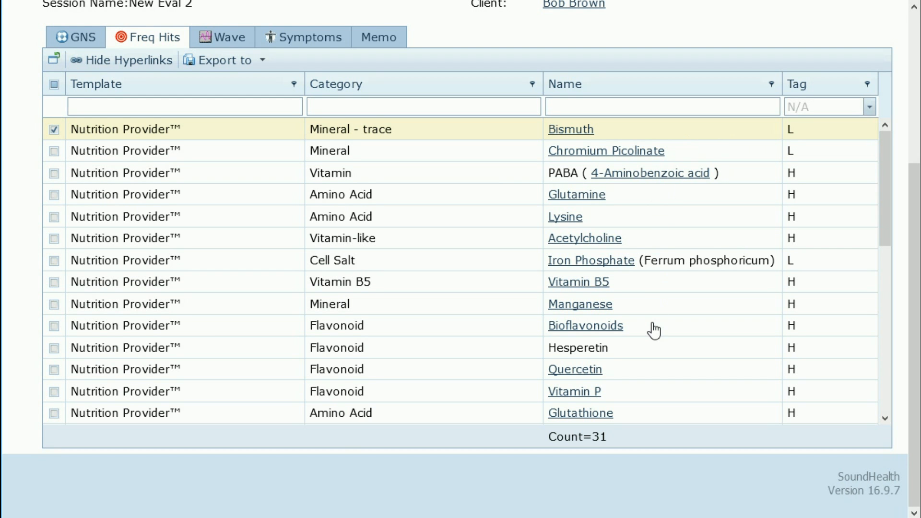
Step: Enable the Group Panel from the Category column header's context menu
scroll(654, 330, "down", 4)
scroll(654, 330, "up", 4)
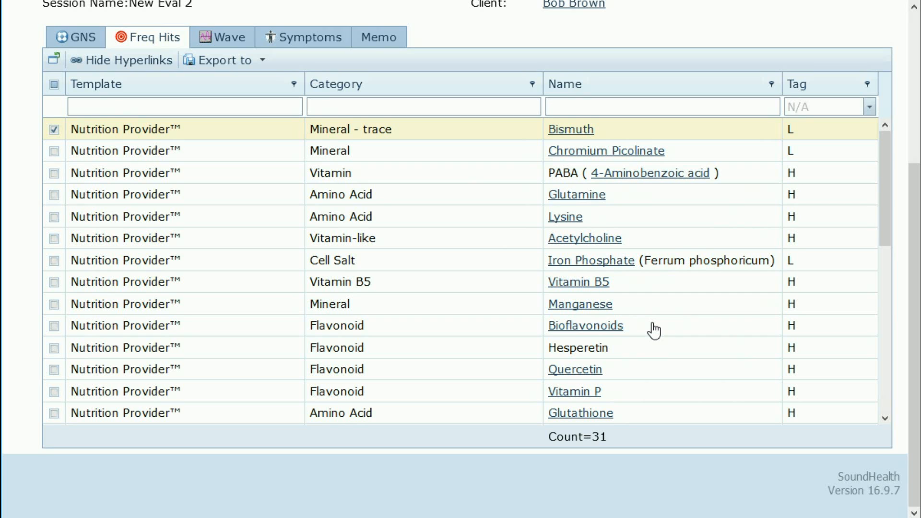
right_click(421, 90)
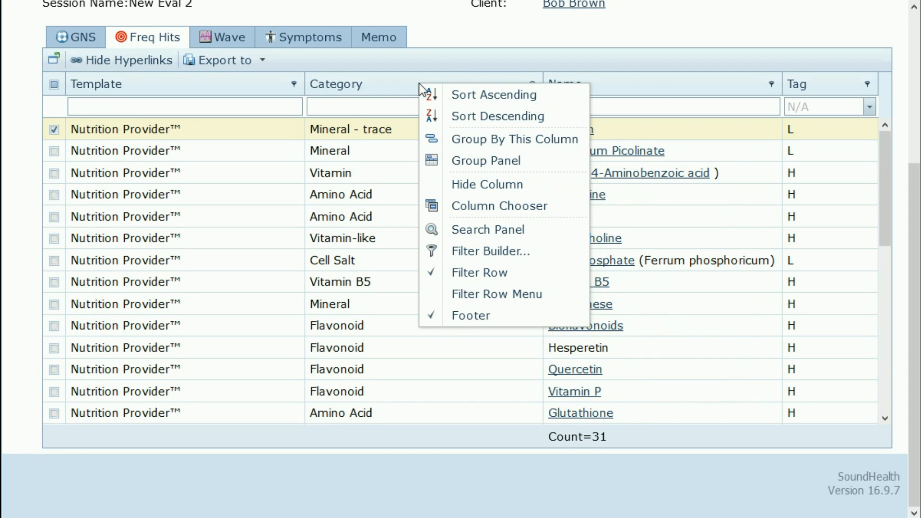
left_click(471, 162)
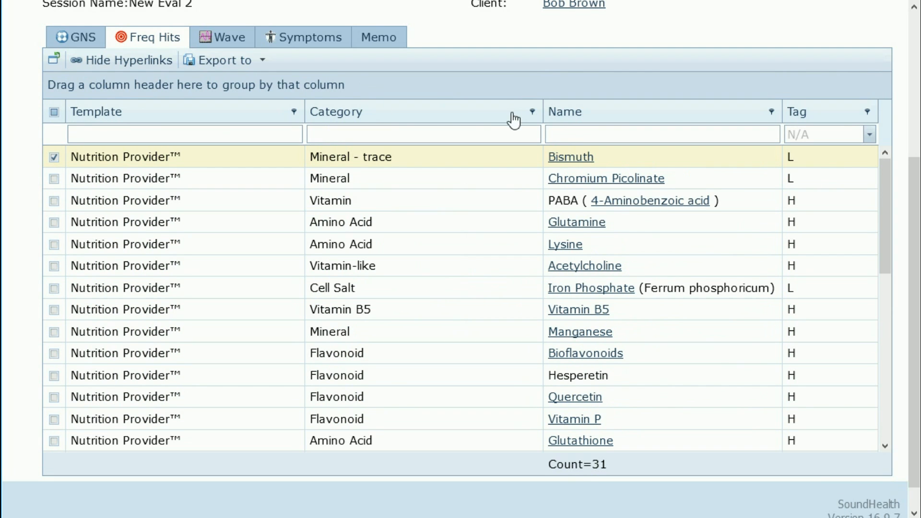
Step: Group the Freq Hits by Category, expanding then collapsing the Amino Acid and Cell Salt groups
left_click_drag(409, 117, 418, 87)
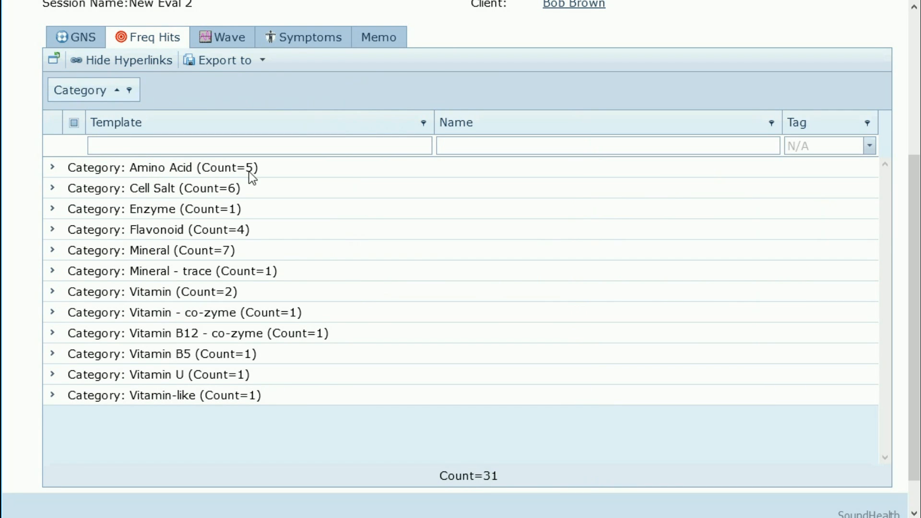
left_click(53, 168)
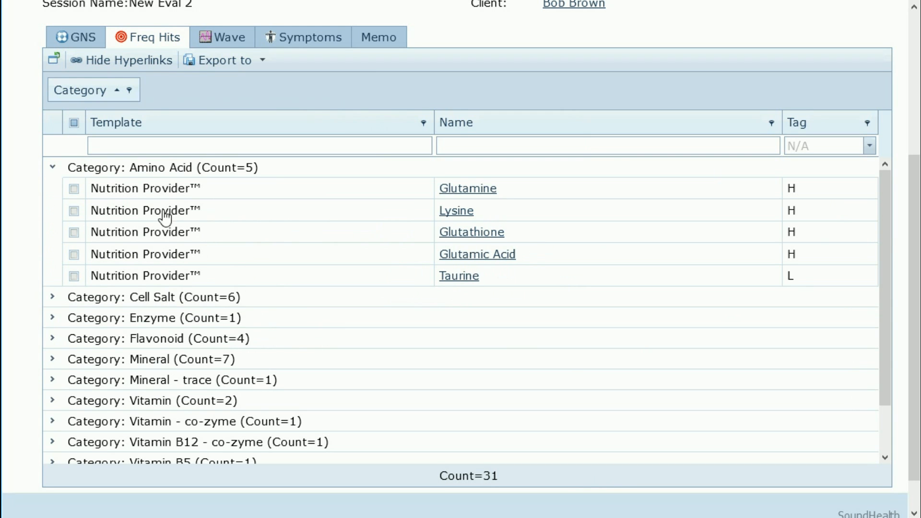
left_click(53, 169)
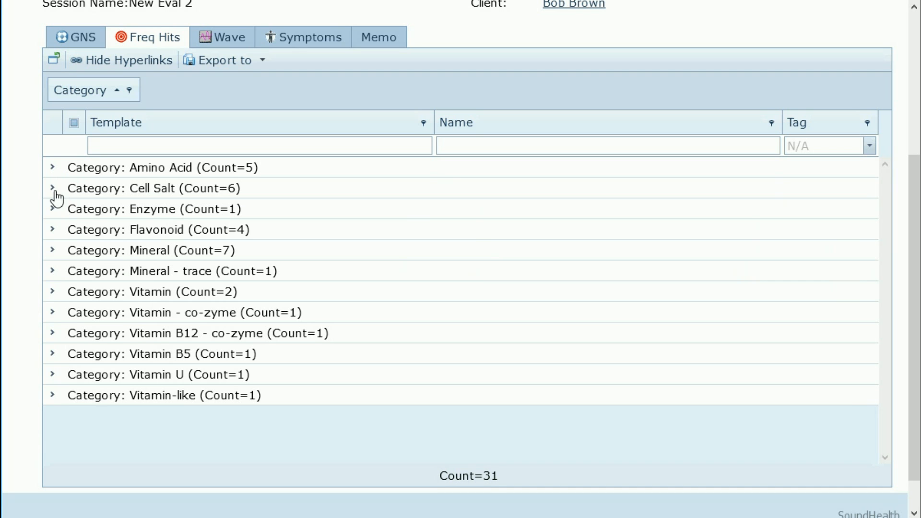
left_click(53, 190)
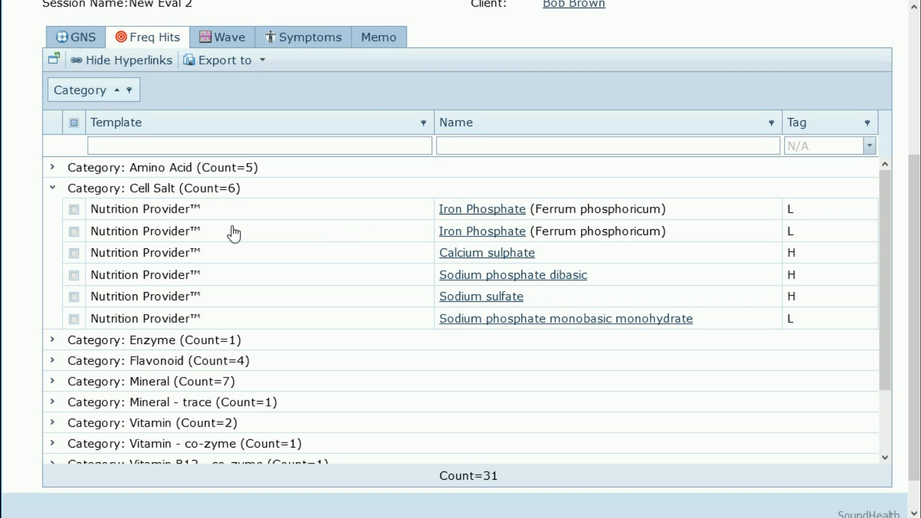
left_click(53, 188)
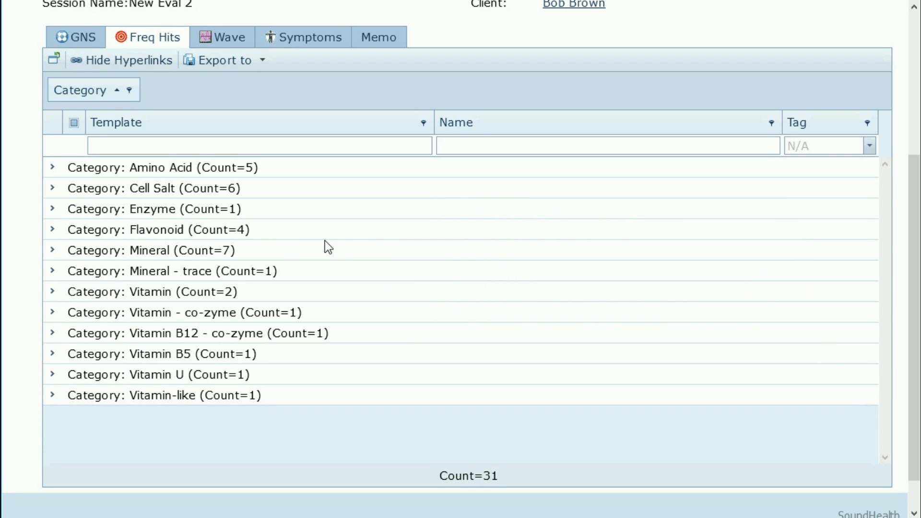
scroll(512, 177, "up", 3)
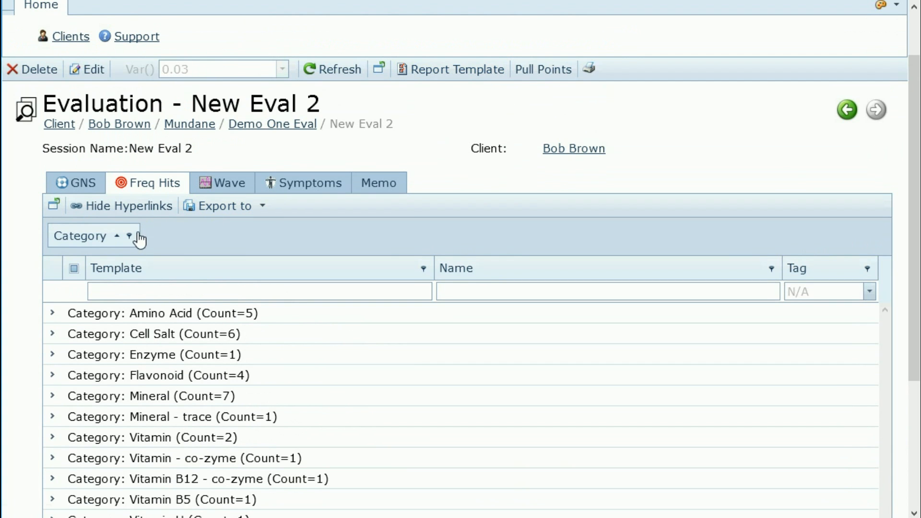
Step: Ungroup the list, briefly reopen the Bismuth article, uncheck Bismuth, and open Select Report Template
left_click_drag(87, 240, 422, 267)
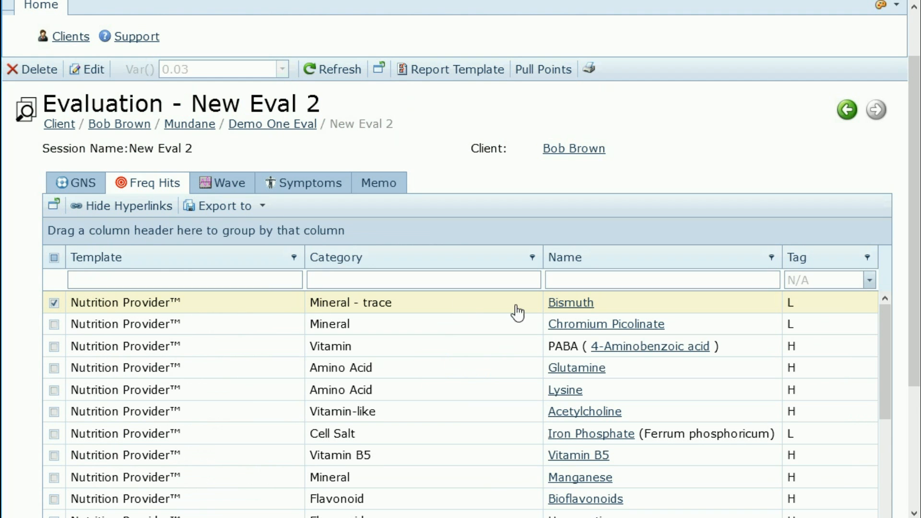
left_click(570, 303)
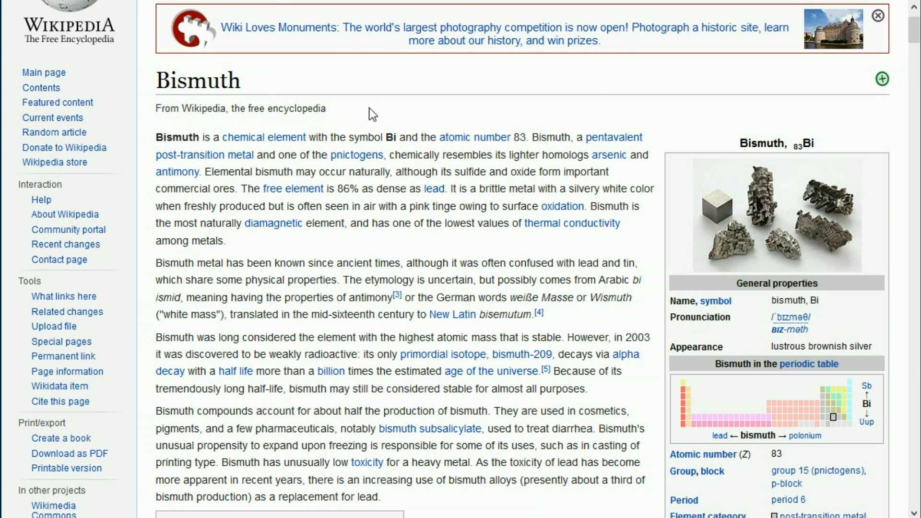
key("ctrl+w")
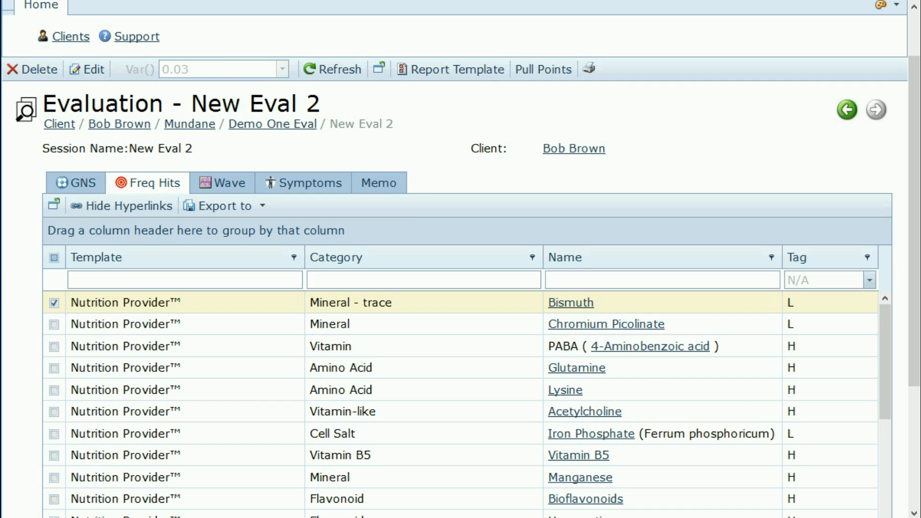
left_click(54, 304)
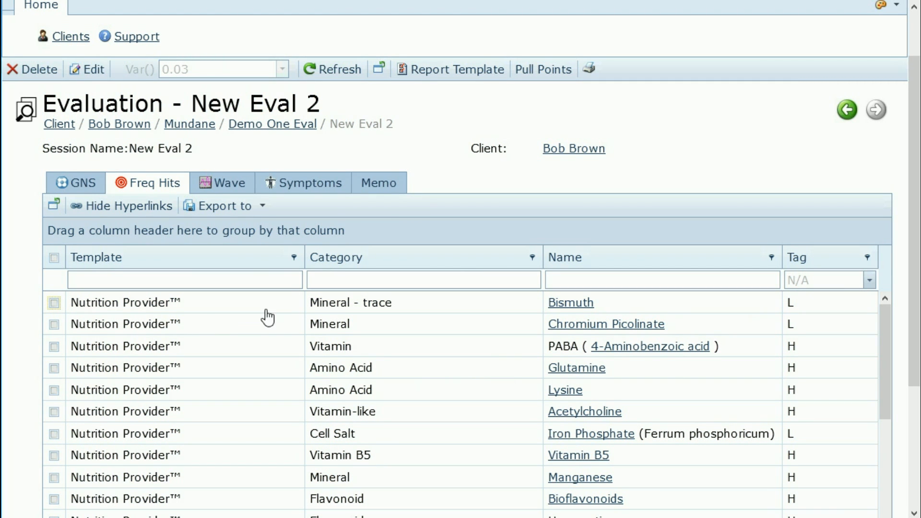
left_click(450, 72)
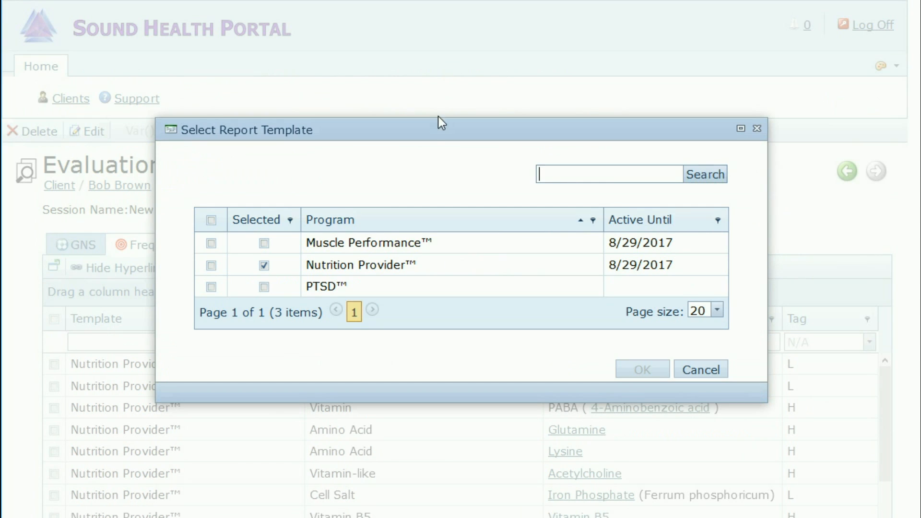
Step: Apply the PTSD report template to New Eval 2 and review the redrawn hit chart
left_click(211, 287)
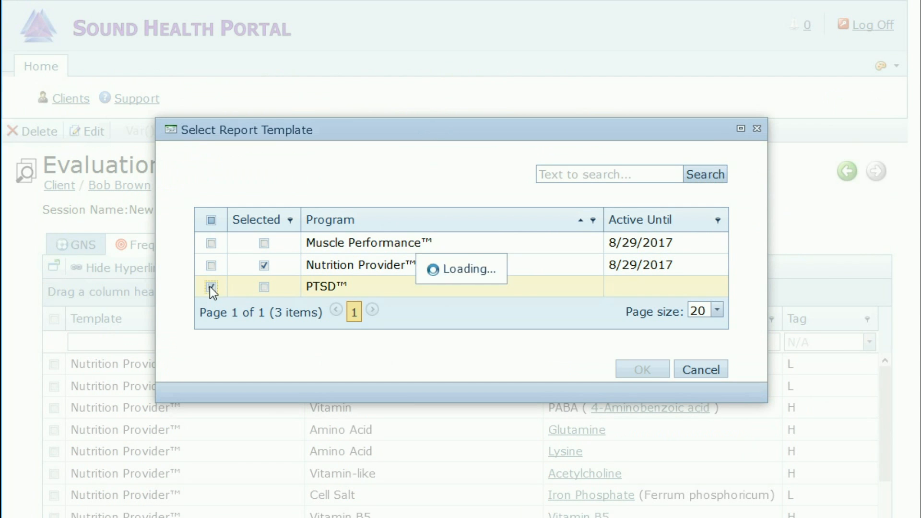
left_click(639, 373)
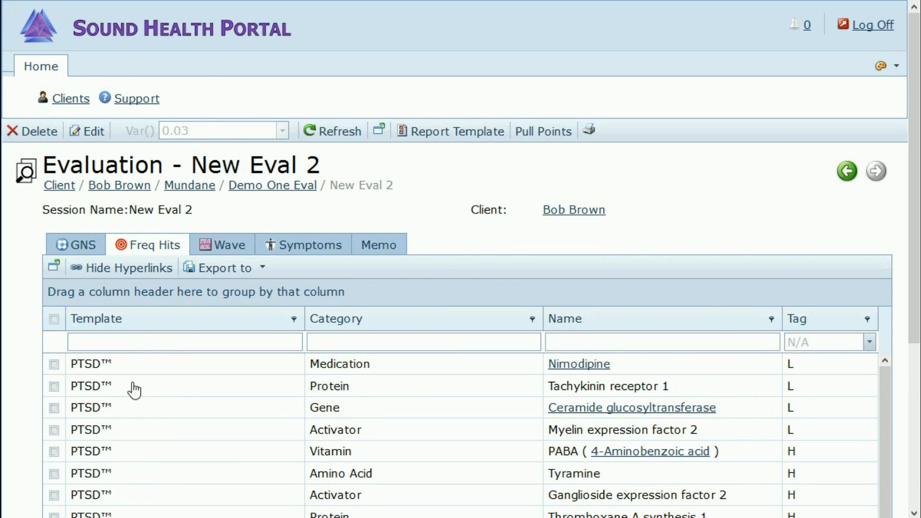
scroll(124, 422, "down", 3)
scroll(123, 422, "up", 1)
scroll(29, 342, "down", 1)
scroll(27, 340, "down", 5)
left_click(222, 11)
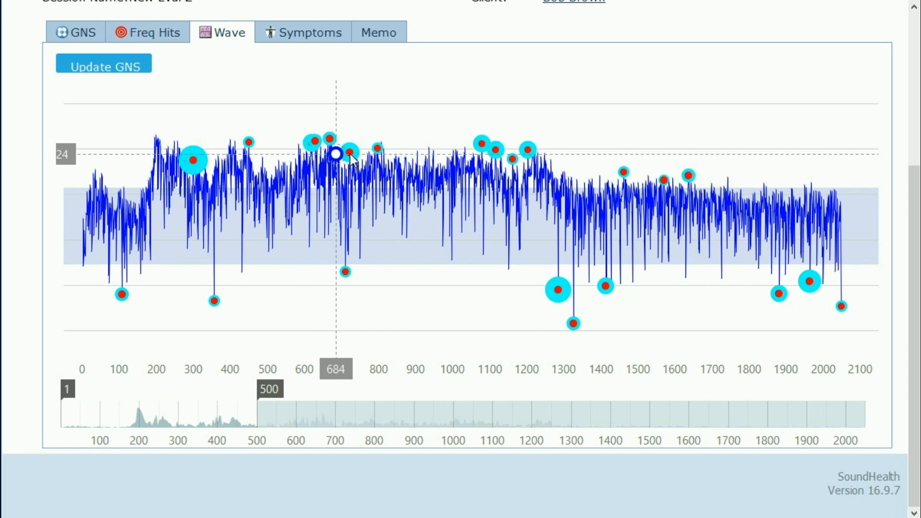
mouse_move(350, 154)
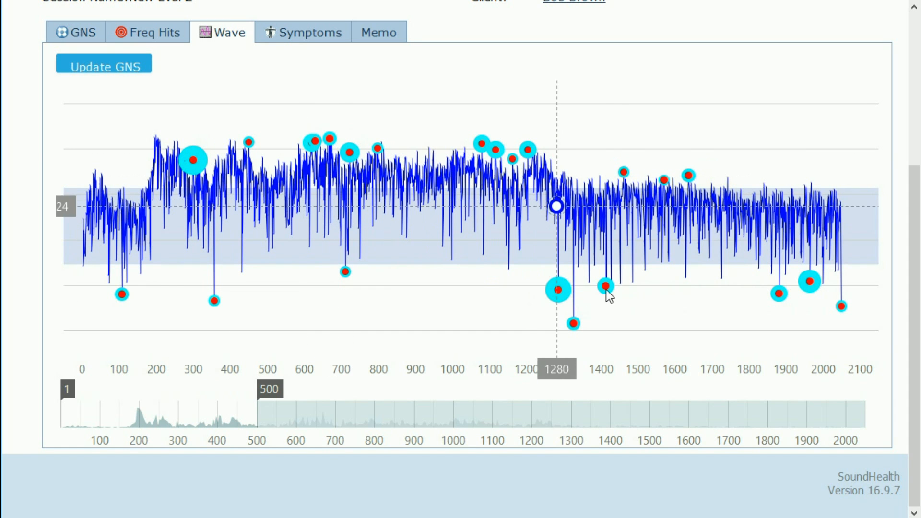
mouse_move(606, 286)
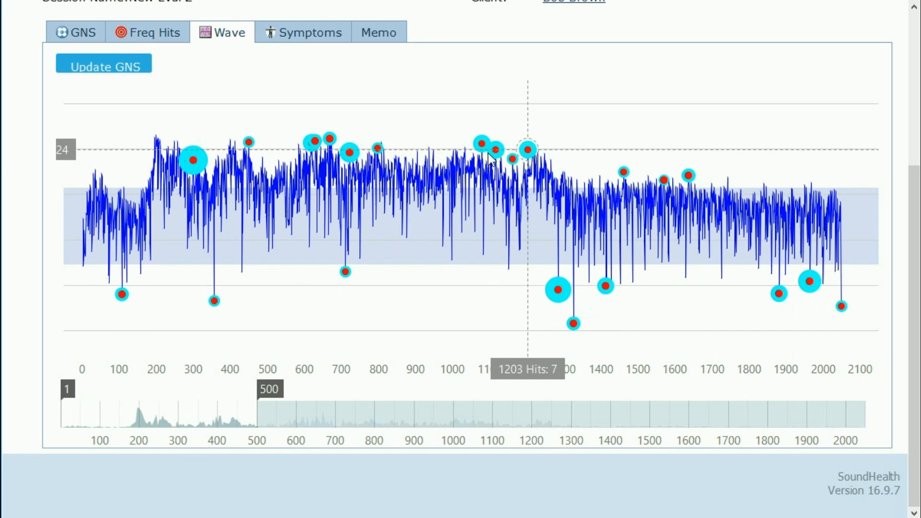
left_click(151, 34)
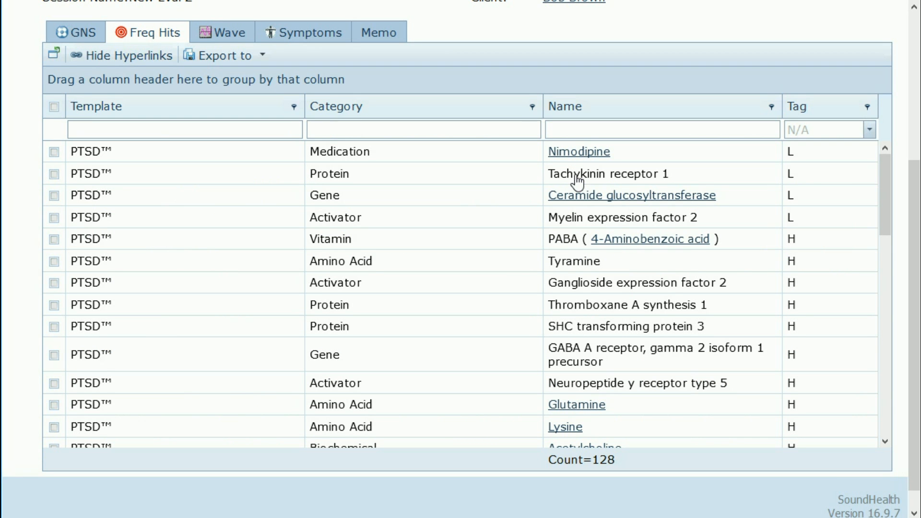
scroll(555, 350, "down", 3)
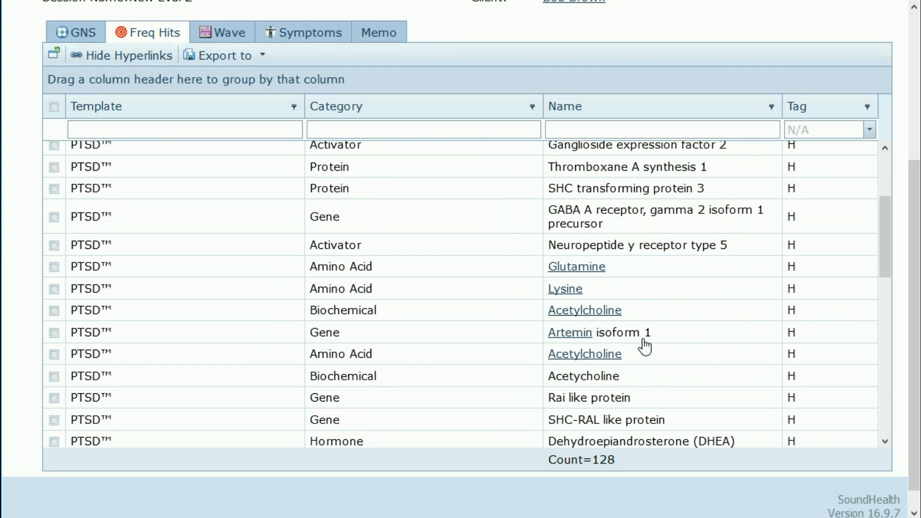
scroll(646, 345, "down", 2)
scroll(599, 303, "down", 3)
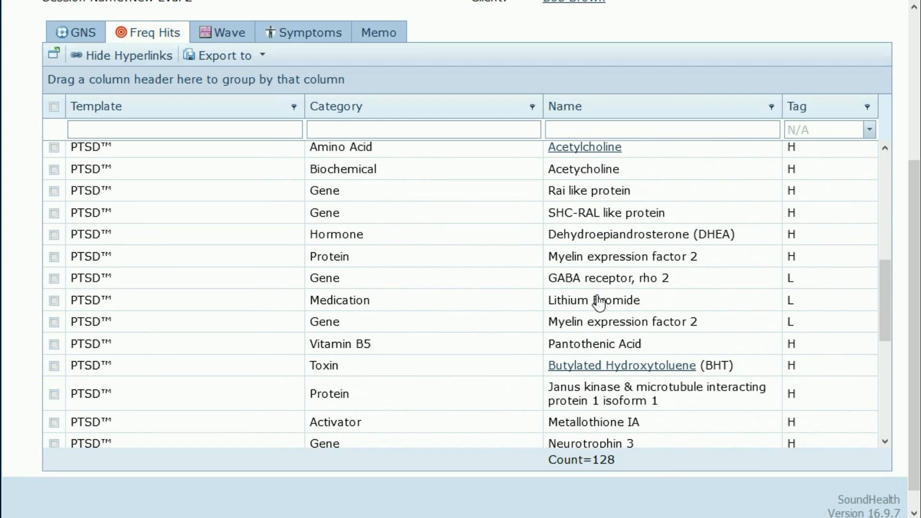
Step: Open the Butylated Hydroxytoluene hit's Wikipedia article and scroll through it
left_click(598, 366)
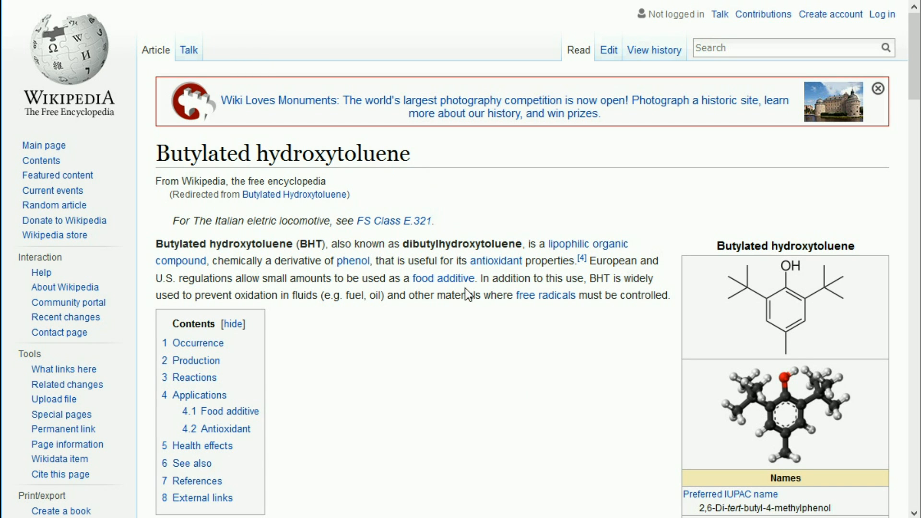
scroll(460, 355, "down", 2)
scroll(461, 354, "down", 3)
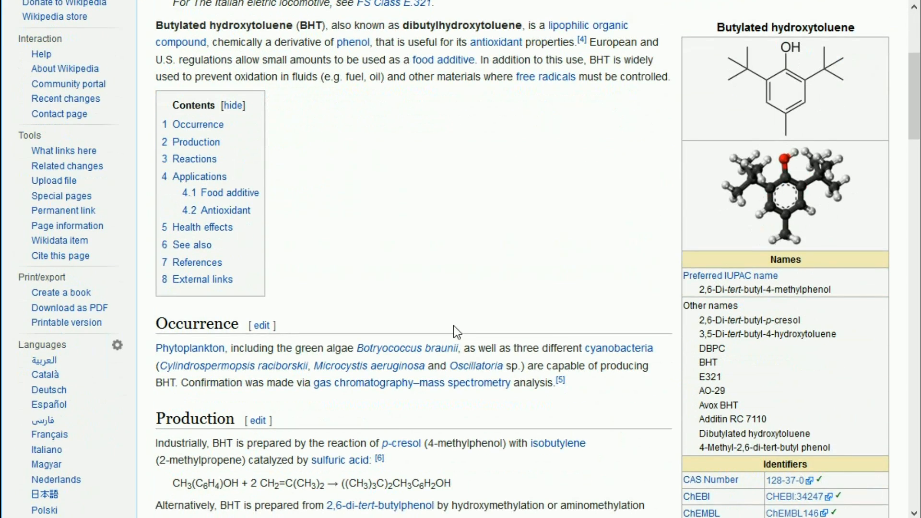
scroll(454, 326, "down", 3)
scroll(452, 324, "up", 5)
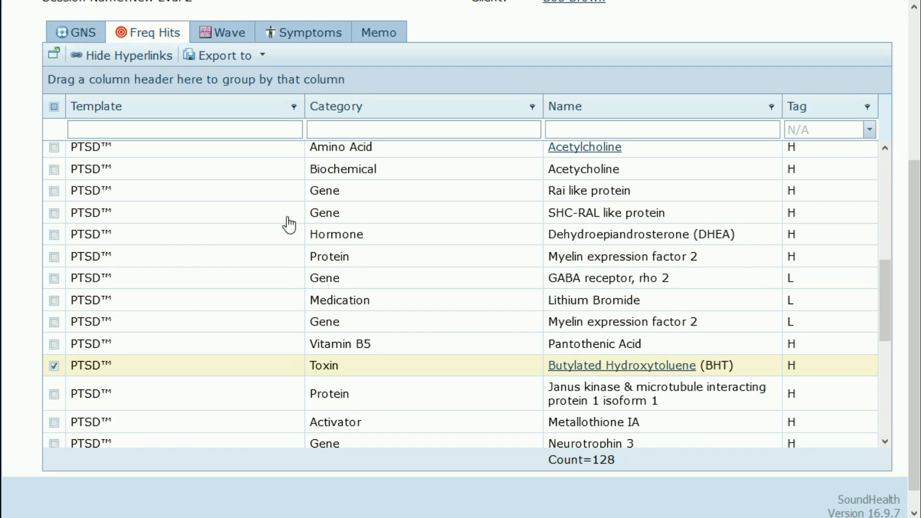
Step: Clear the BHT row's checkbox and scroll through the 128 PTSD™ Freq Hits entries
left_click(53, 366)
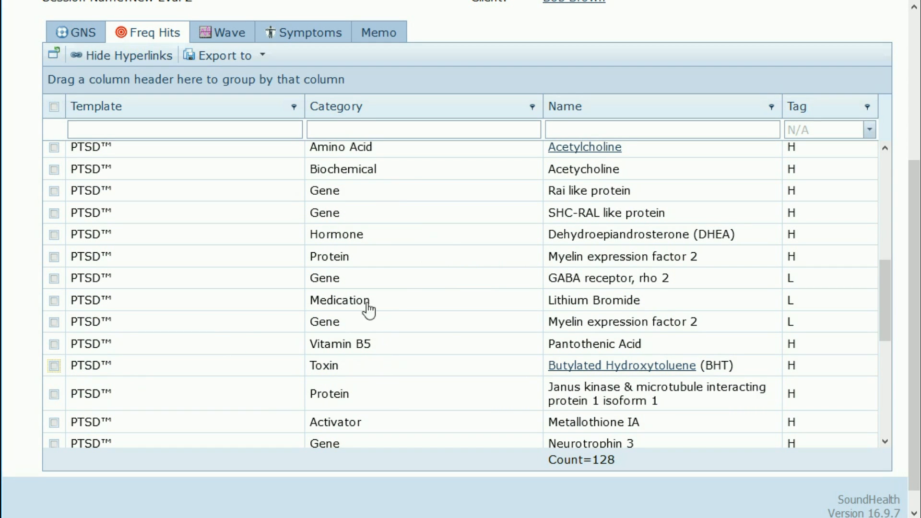
scroll(453, 232, "down", 5)
scroll(454, 240, "down", 5)
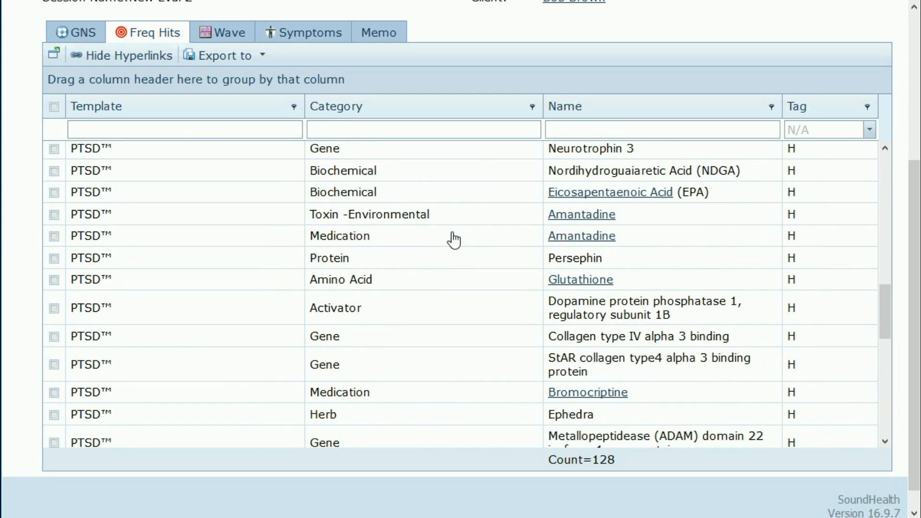
scroll(453, 241, "down", 2)
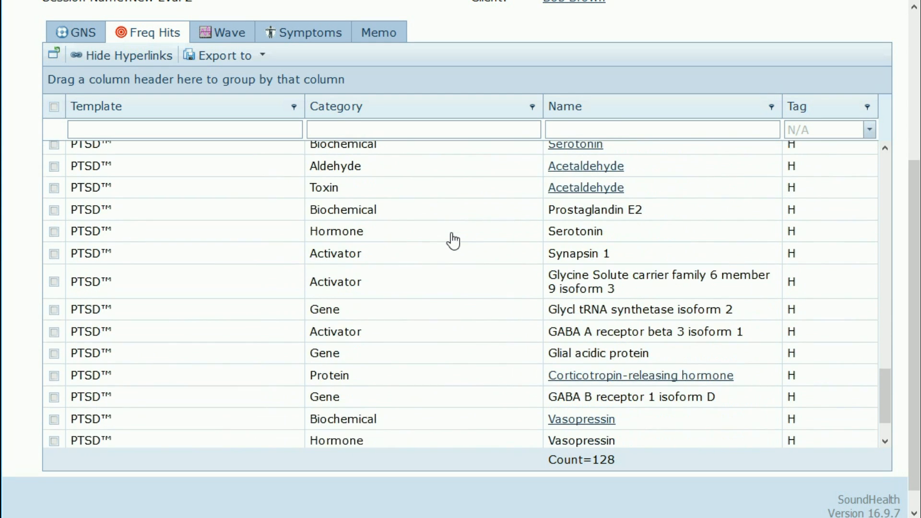
scroll(454, 241, "up", 12)
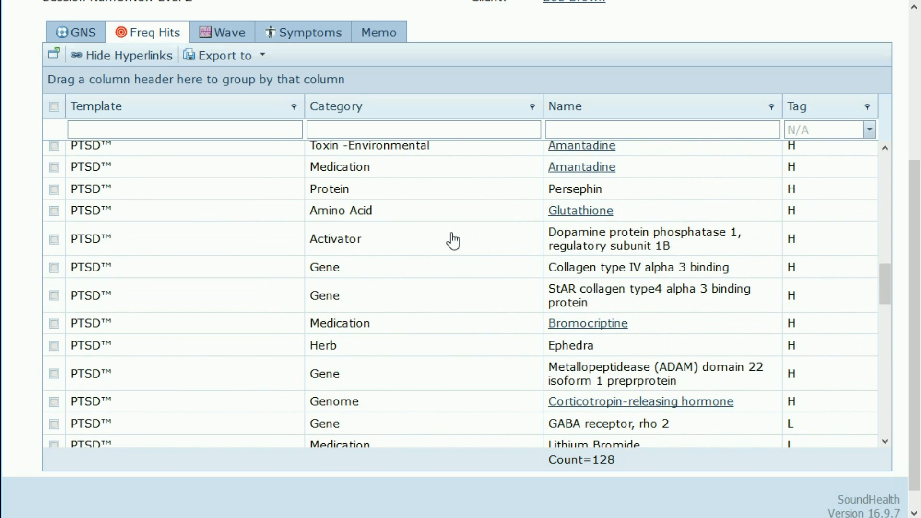
scroll(453, 240, "up", 5)
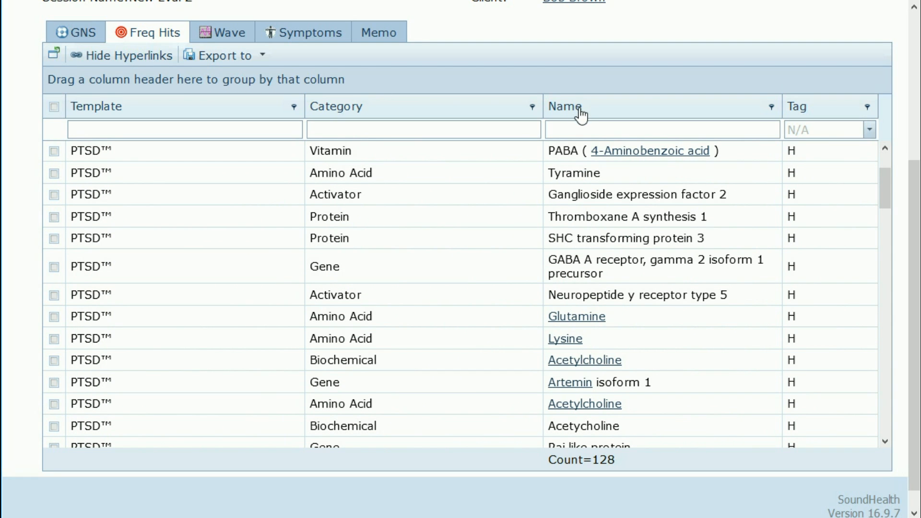
Step: Group Freq Hits by the Name column and expand Aspartame's three Toxin-Food Additive hits
left_click_drag(581, 111, 580, 82)
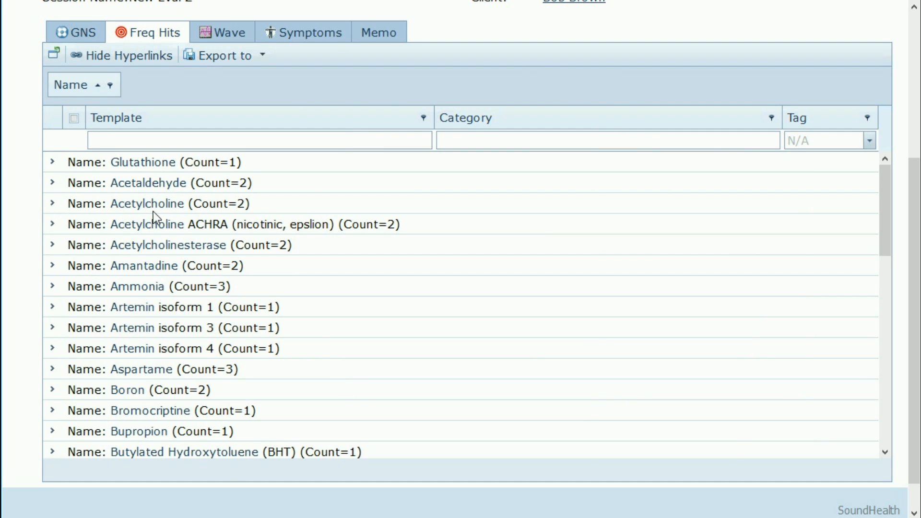
scroll(144, 288, "down", 3)
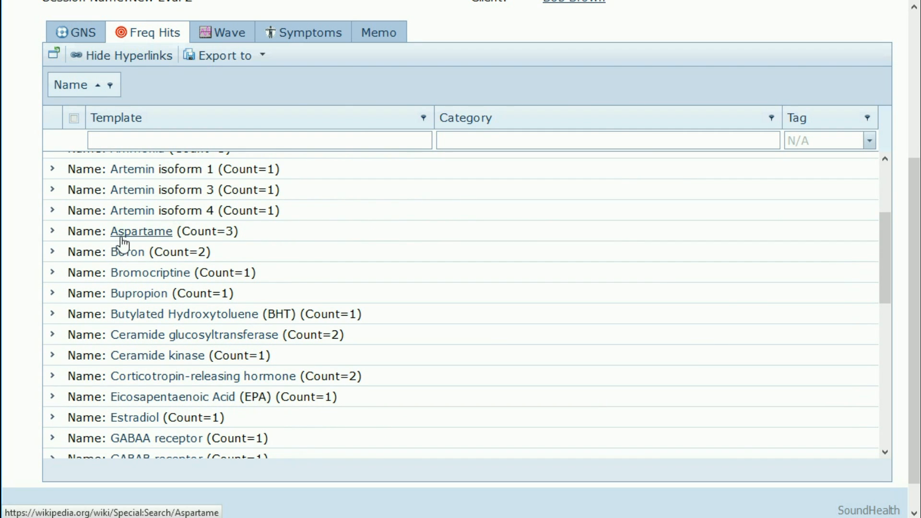
left_click(53, 232)
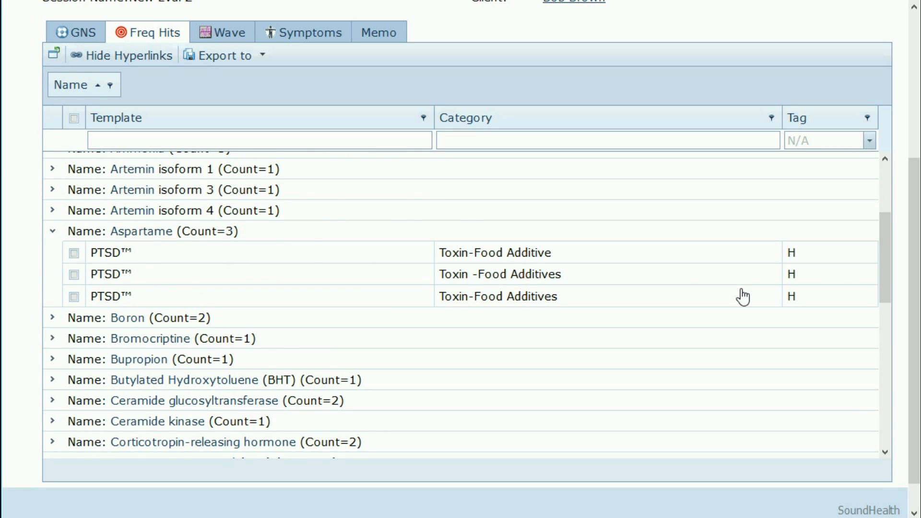
scroll(743, 297, "up", 3)
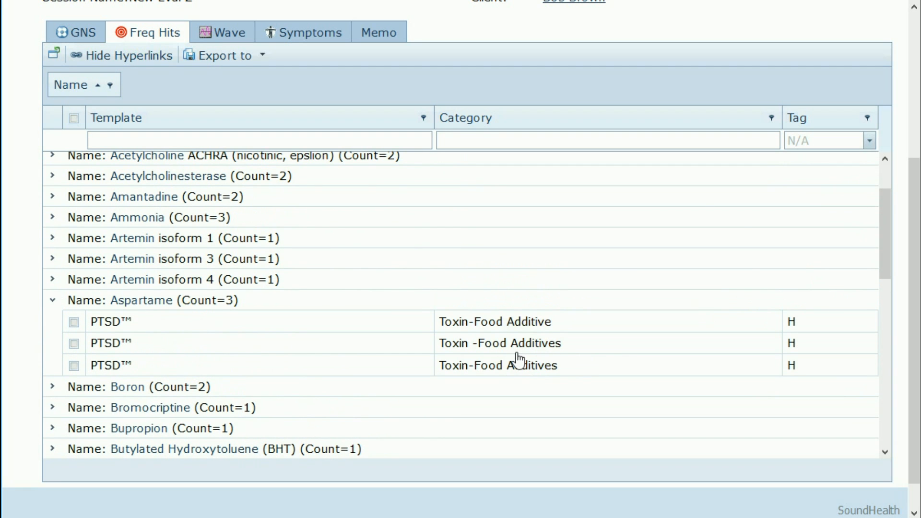
scroll(518, 358, "up", 3)
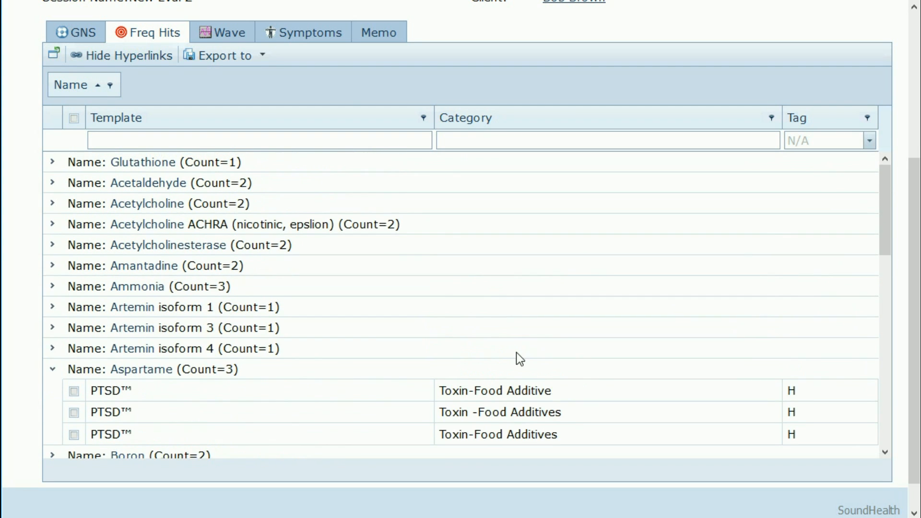
scroll(517, 358, "down", 6)
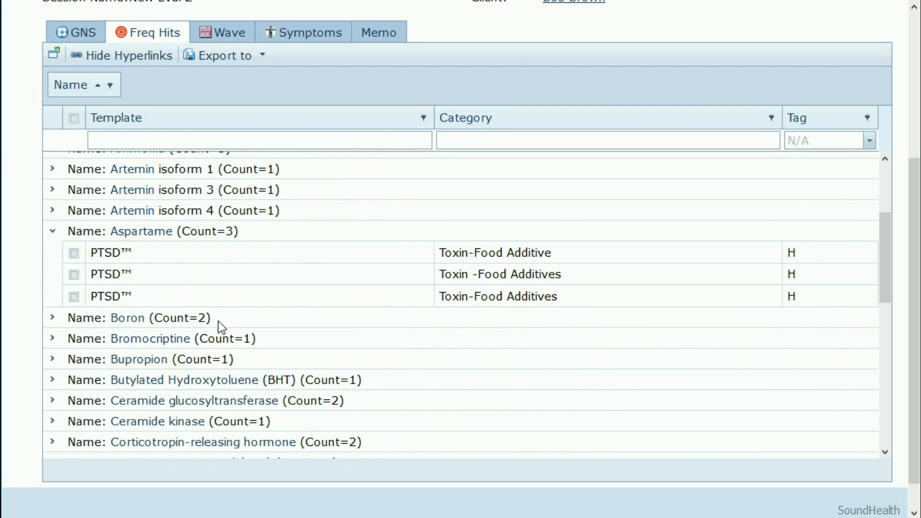
scroll(251, 325, "down", 3)
scroll(278, 319, "up", 3)
scroll(242, 287, "down", 3)
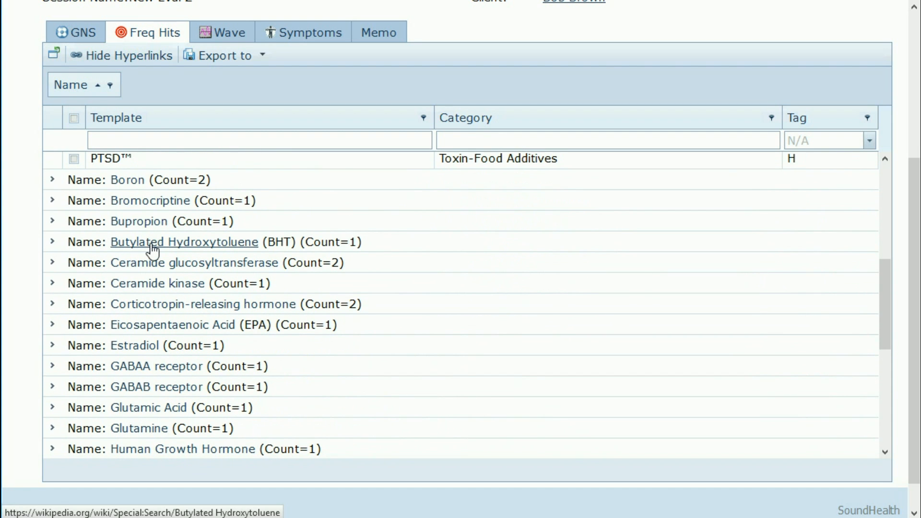
scroll(258, 242, "up", 3)
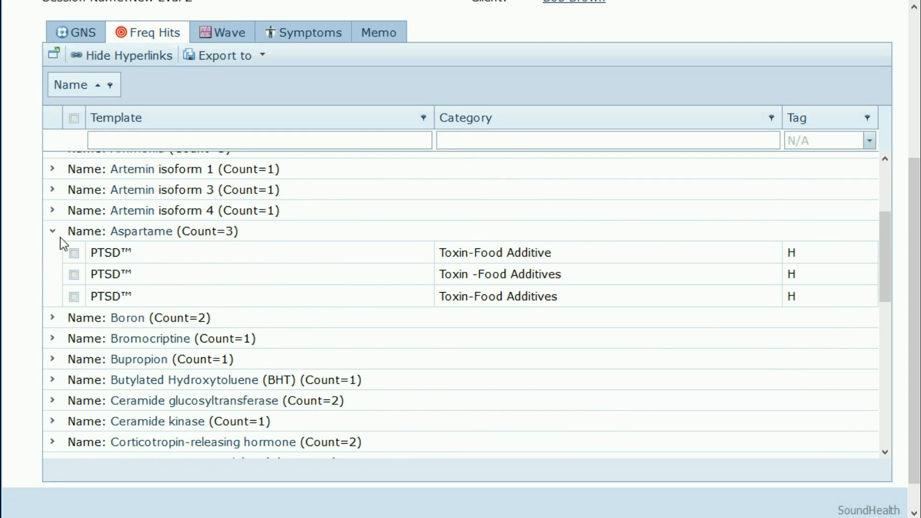
Step: Collapse the Aspartame group and scroll back up the list
left_click(54, 230)
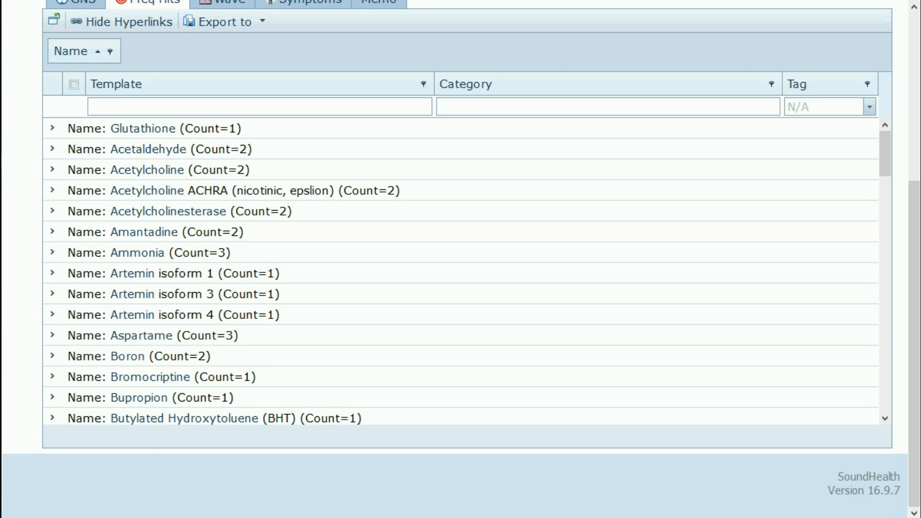
scroll(27, 370, "up", 2)
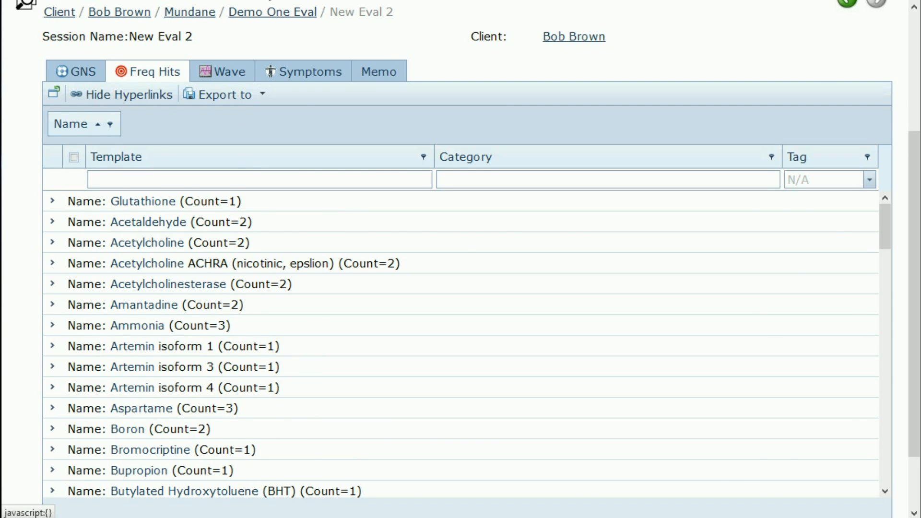
left_click(192, 1)
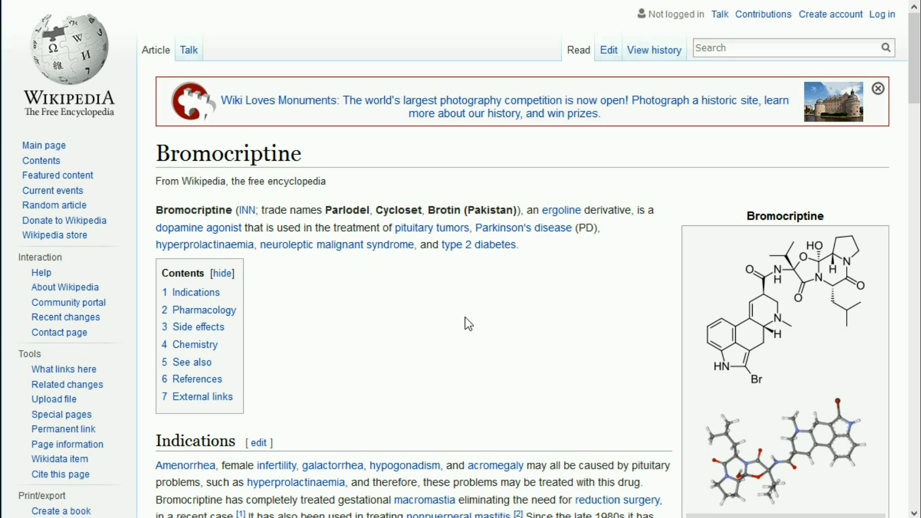
left_click(115, 0)
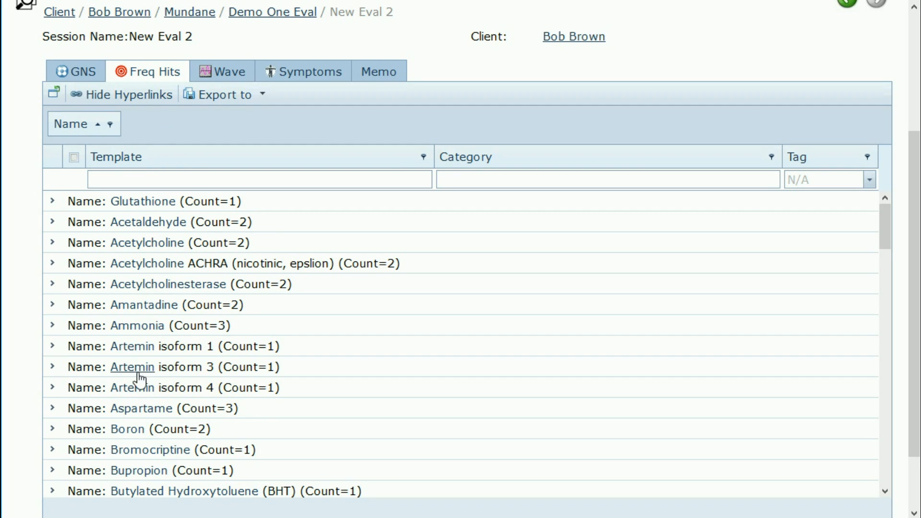
Step: Hide hyperlinks so the grouped Freq Hits names show as plain text
left_click(144, 99)
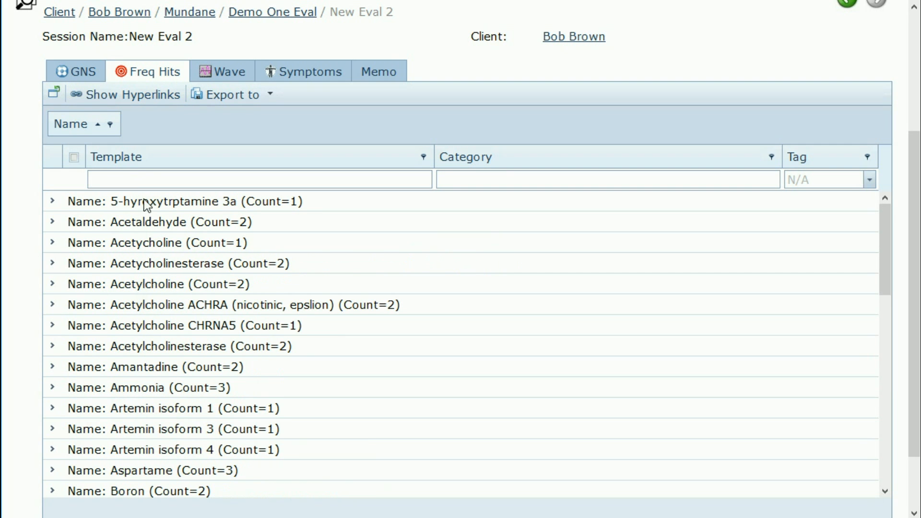
scroll(158, 260, "up", 1)
scroll(161, 309, "up", 3)
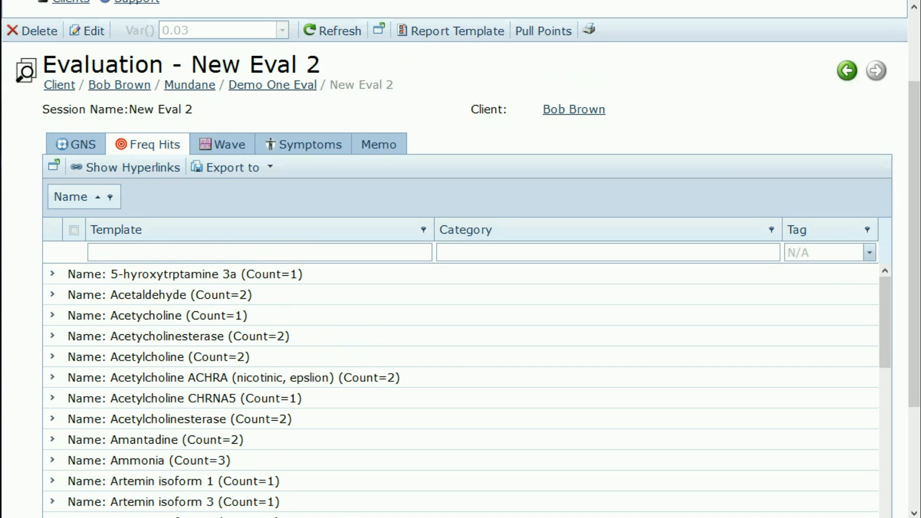
Step: Expand the Acetaldehyde, Acetycholinesterase and Acetylcholine name groups
left_click(52, 295)
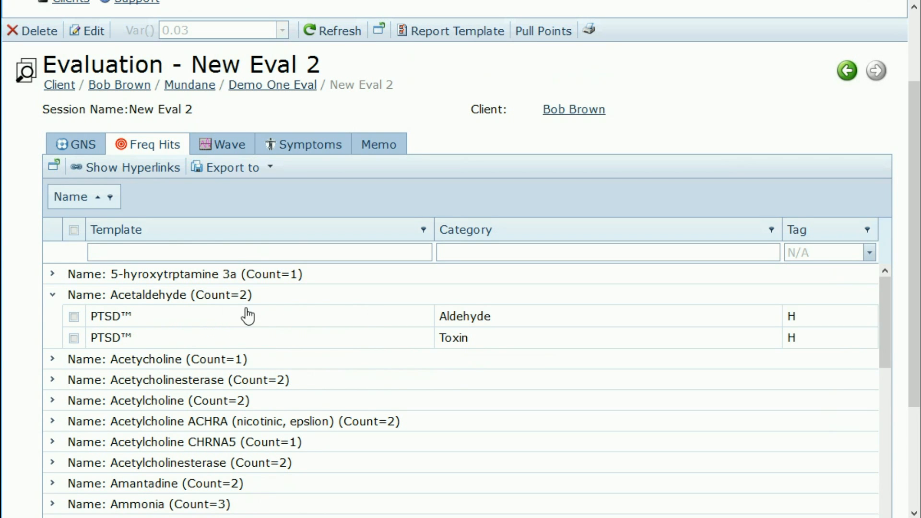
scroll(248, 316, "down", 1)
scroll(248, 315, "down", 1)
scroll(273, 301, "up", 1)
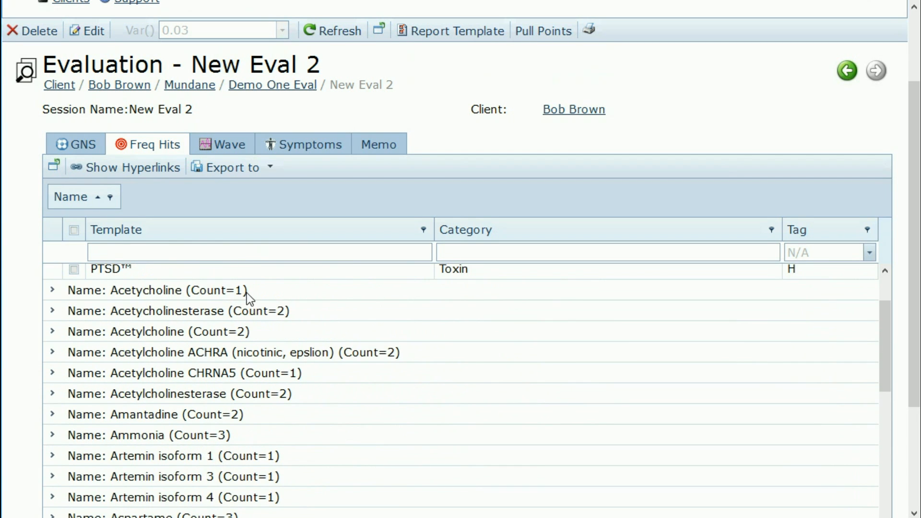
left_click(53, 312)
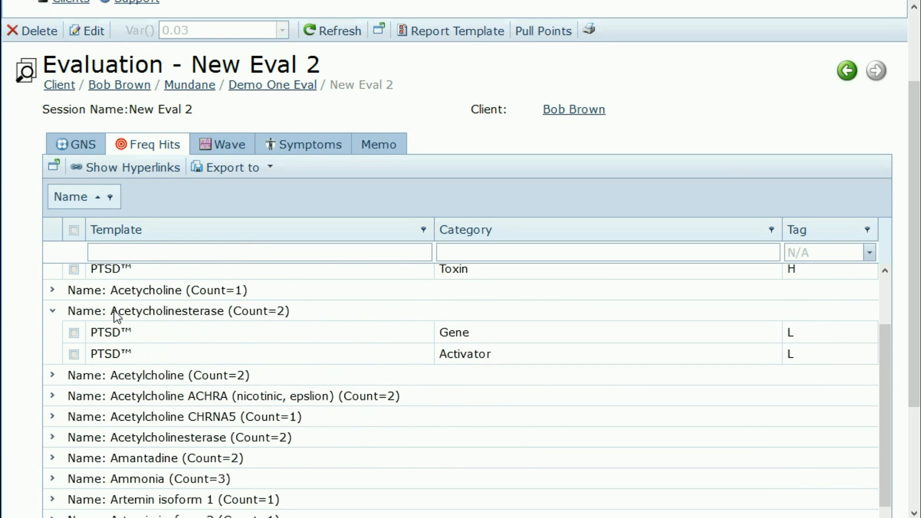
left_click(52, 375)
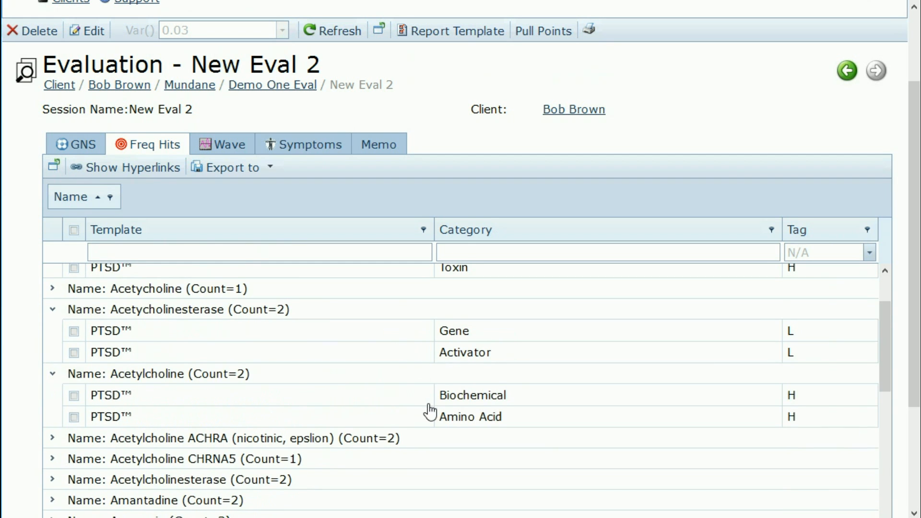
scroll(425, 408, "down", 2)
Step: Expand the Acetylcholine ACHRA, Acetylcholinesterase, Amantadine and Ammonia groups, then scroll further down
left_click(53, 371)
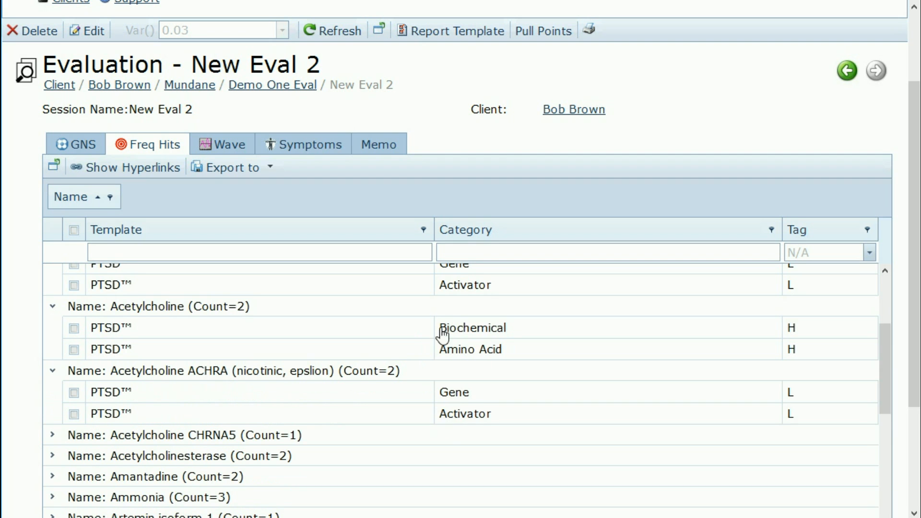
scroll(449, 426, "down", 2)
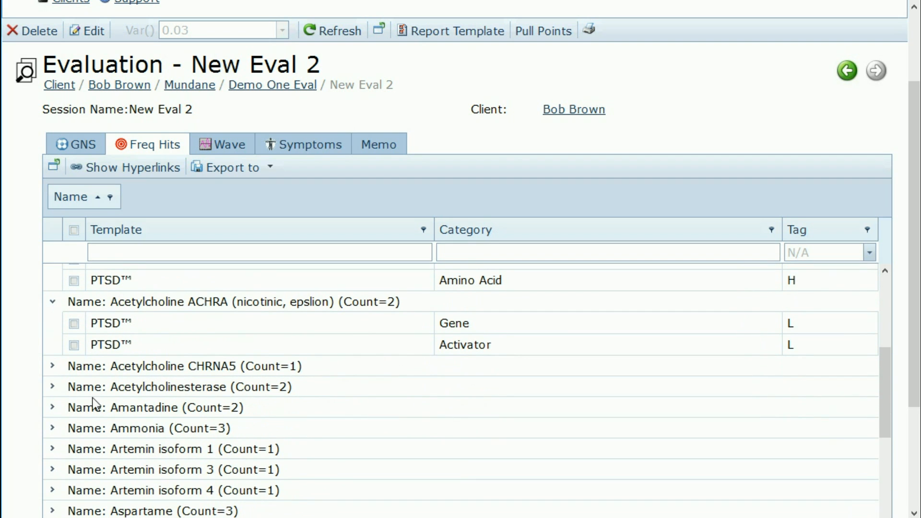
left_click(53, 389)
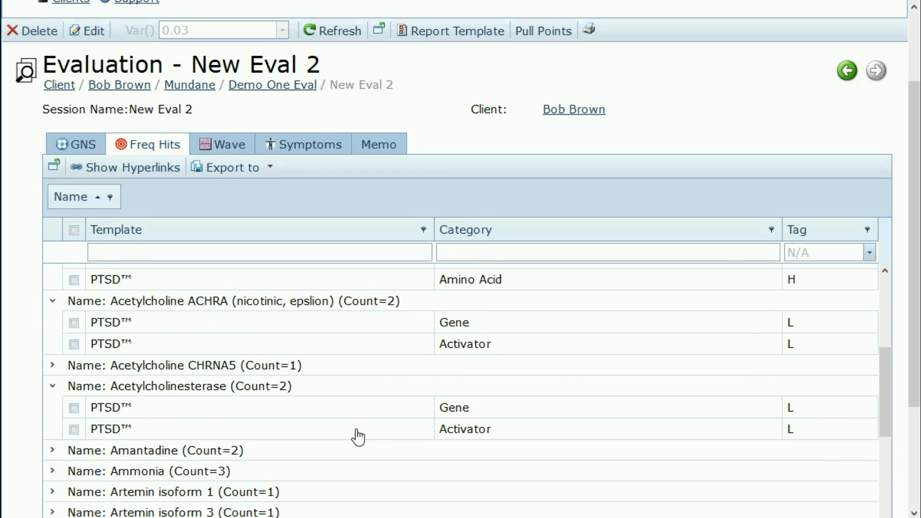
scroll(356, 436, "down", 4)
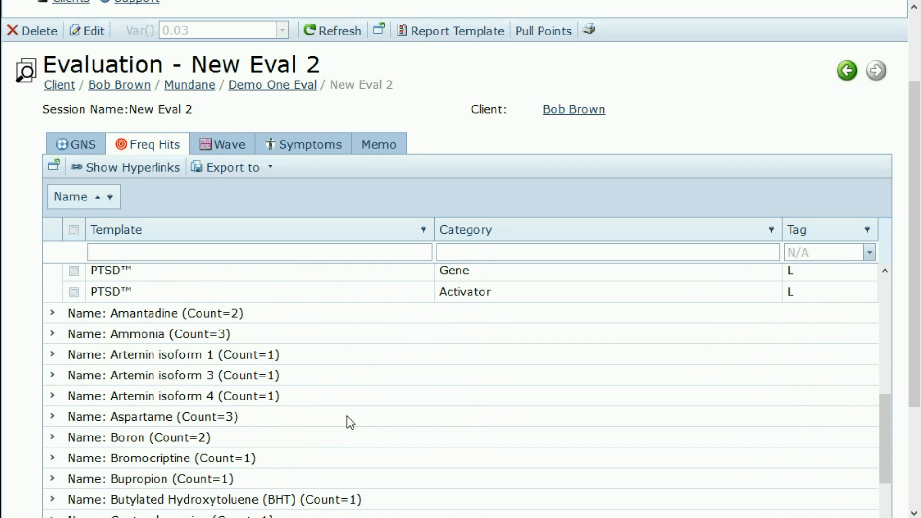
left_click(53, 314)
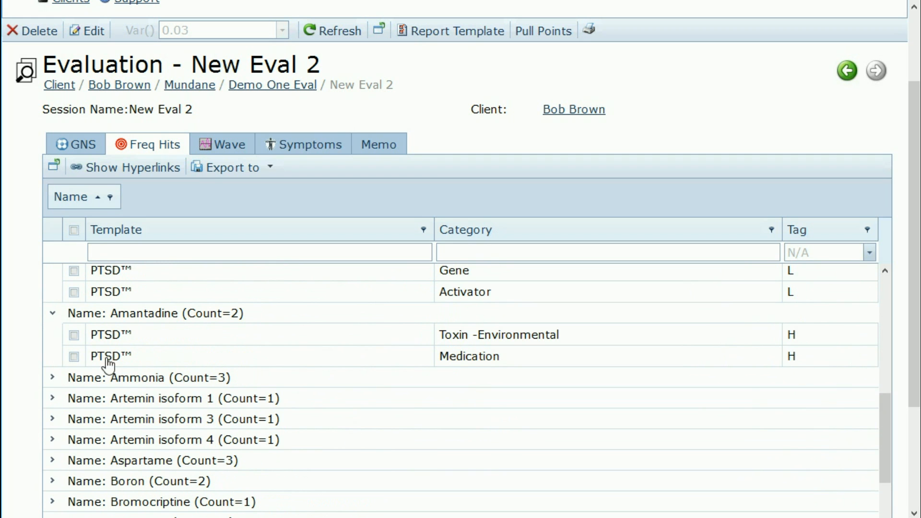
left_click(53, 383)
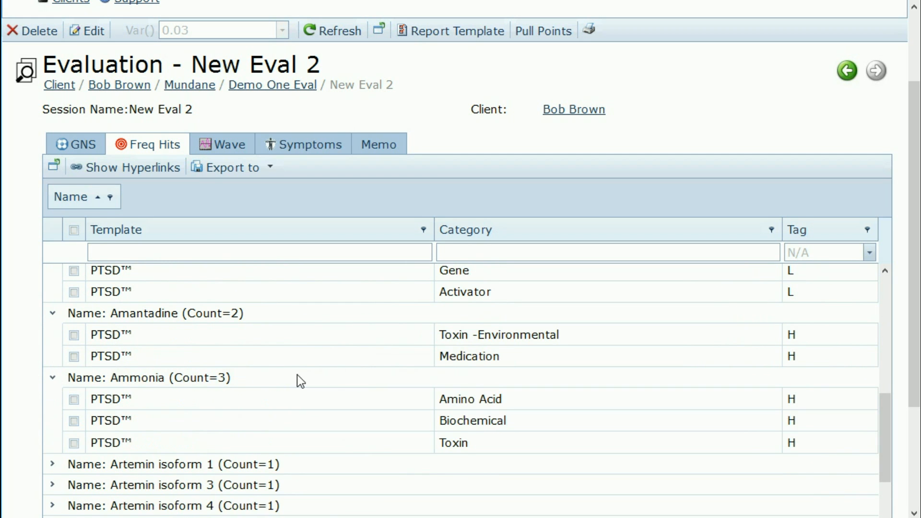
scroll(365, 382, "down", 1)
scroll(364, 382, "down", 3)
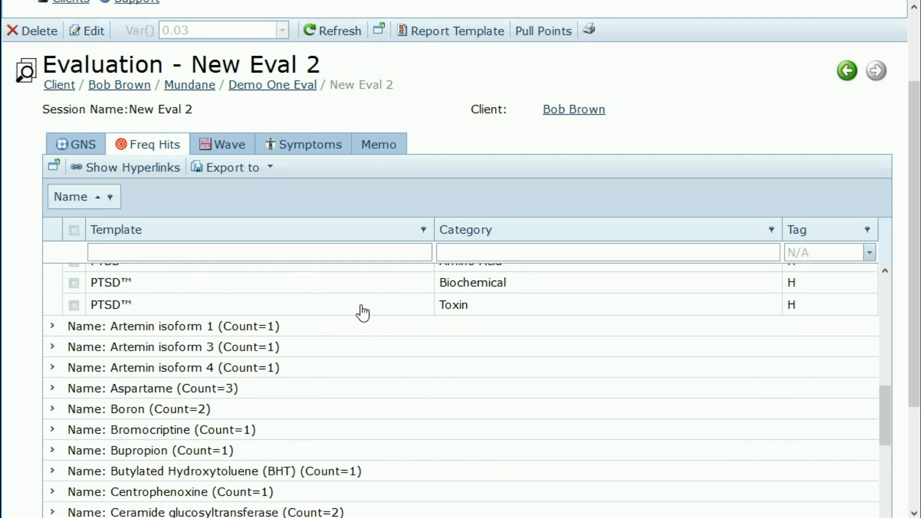
scroll(28, 307, "down", 3)
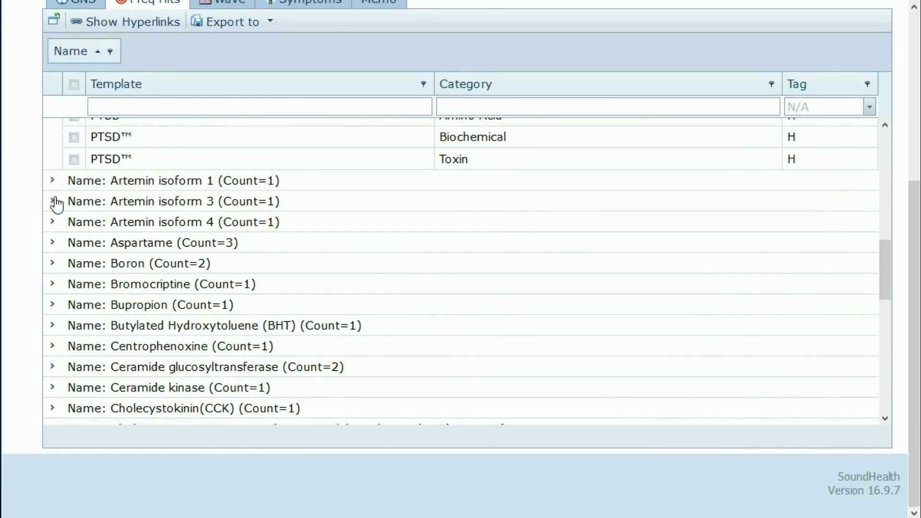
Step: Expand Aspartame and tick all three of its rows
left_click(53, 243)
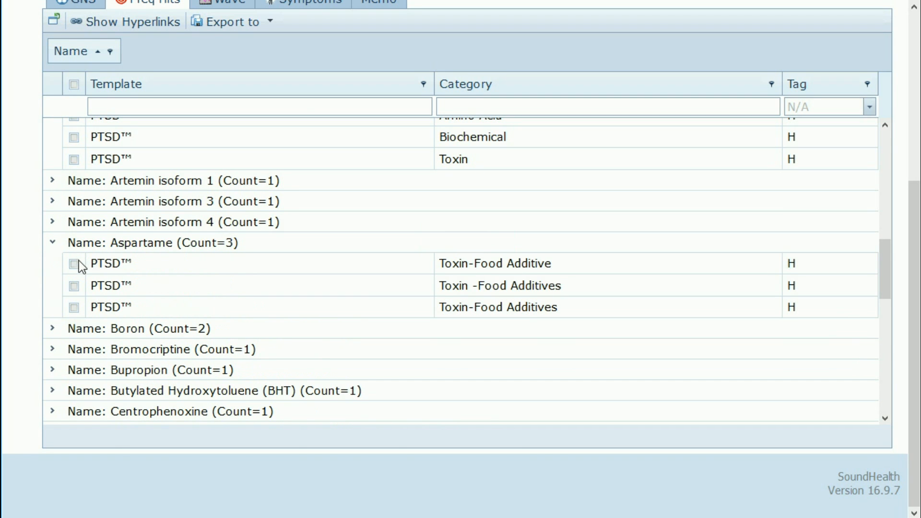
left_click(74, 264)
left_click(74, 287)
left_click(74, 309)
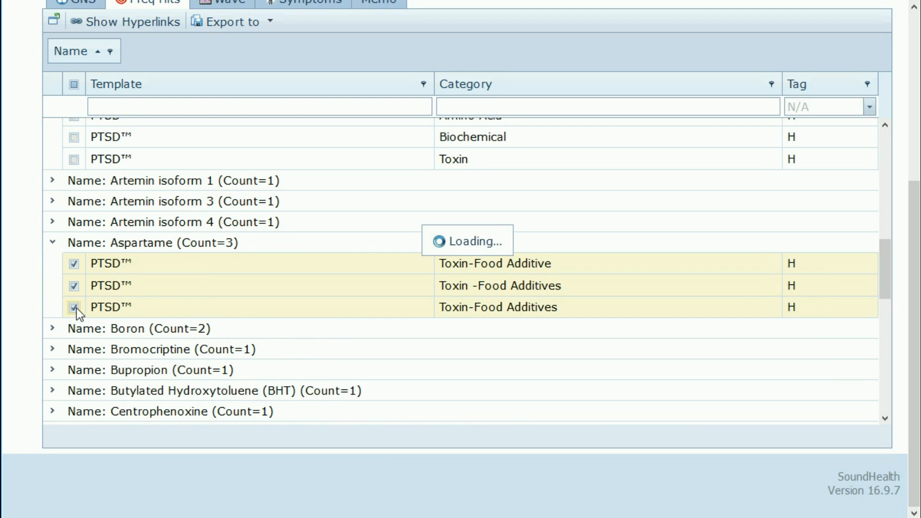
Step: Expand the Boron, Ceramide glucosyltransferase and Corticotropin-releasing hormone groups
left_click(53, 329)
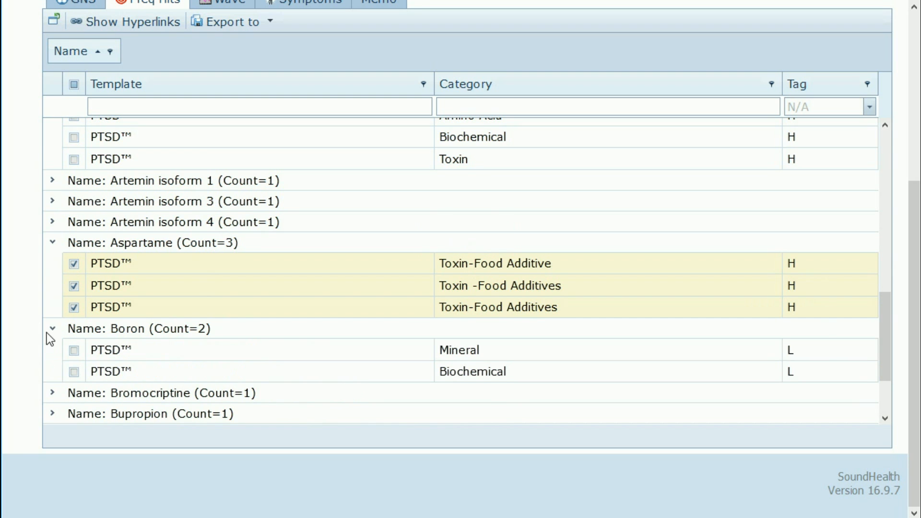
scroll(47, 333, "down", 2)
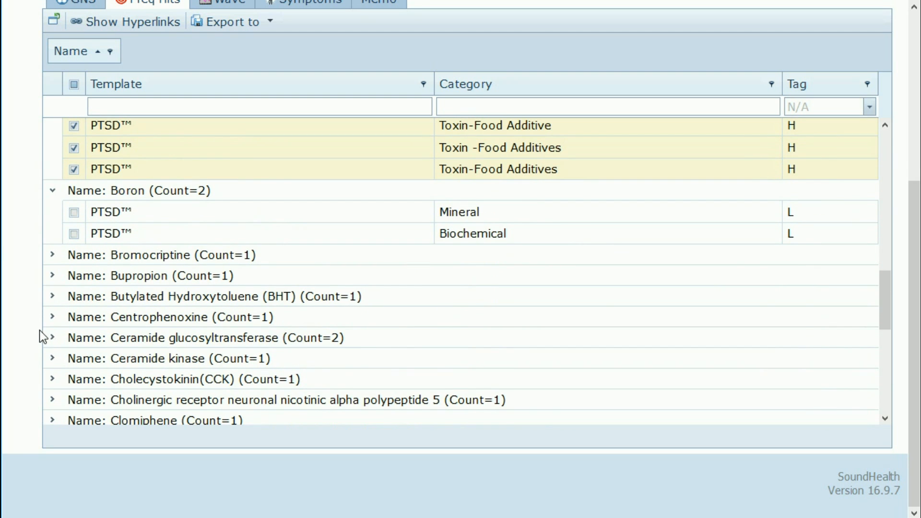
left_click(53, 338)
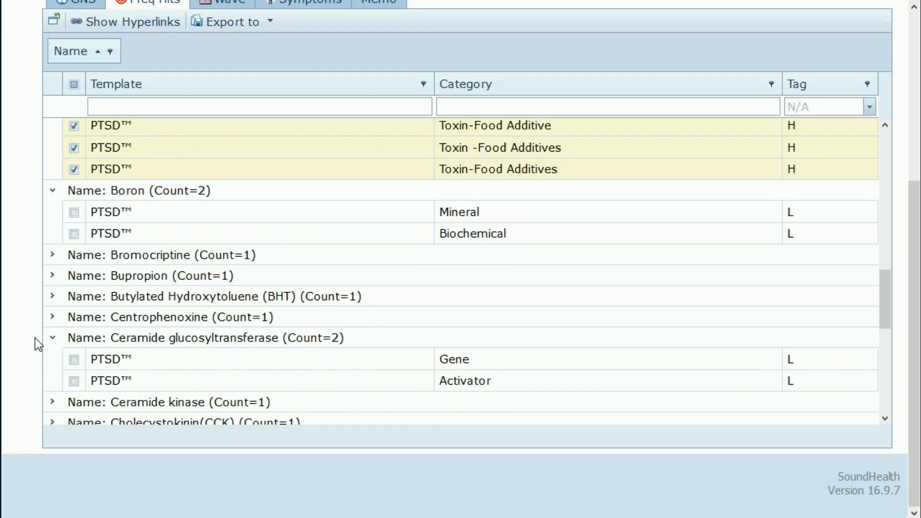
scroll(347, 336, "down", 3)
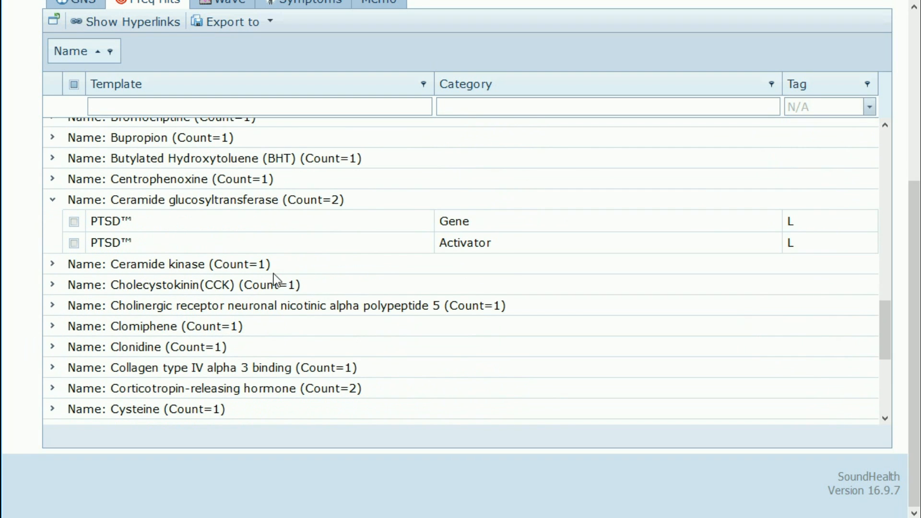
scroll(240, 331, "down", 2)
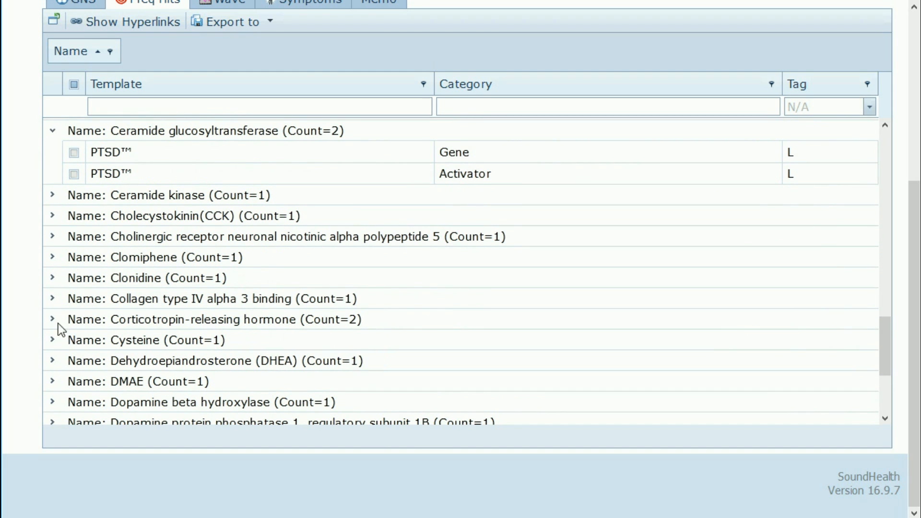
left_click(52, 320)
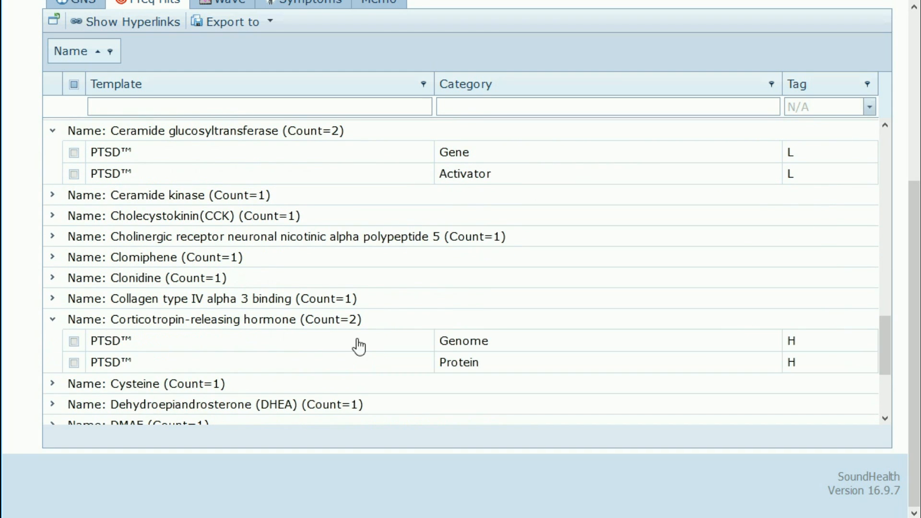
scroll(372, 336, "down", 2)
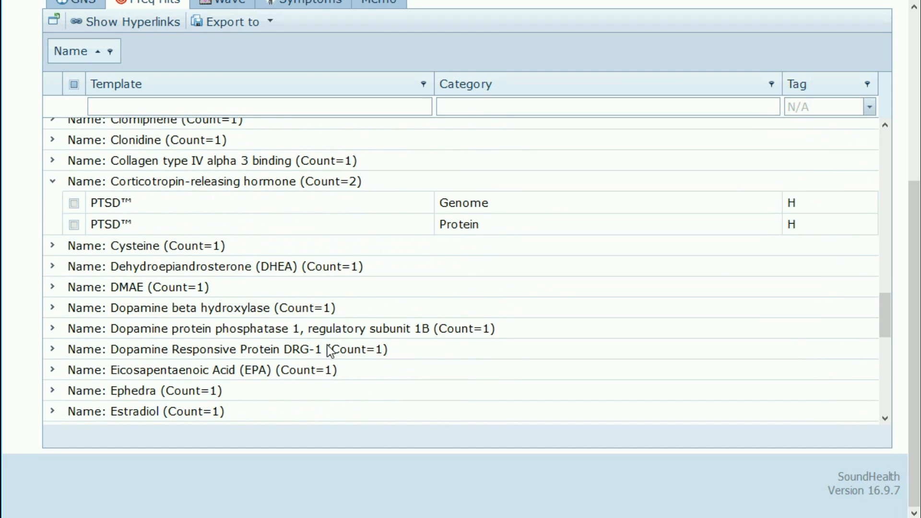
scroll(319, 344, "down", 1)
scroll(298, 344, "down", 1)
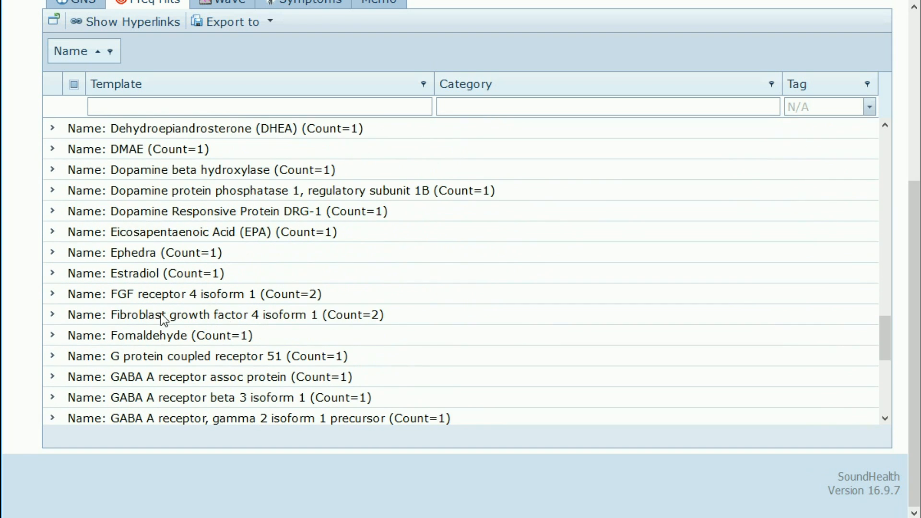
Step: Expand the FGF receptor 4 isoform 1, Fibroblast growth factor 4 isoform 1 and GABA receptor, rho 2 groups
left_click(52, 295)
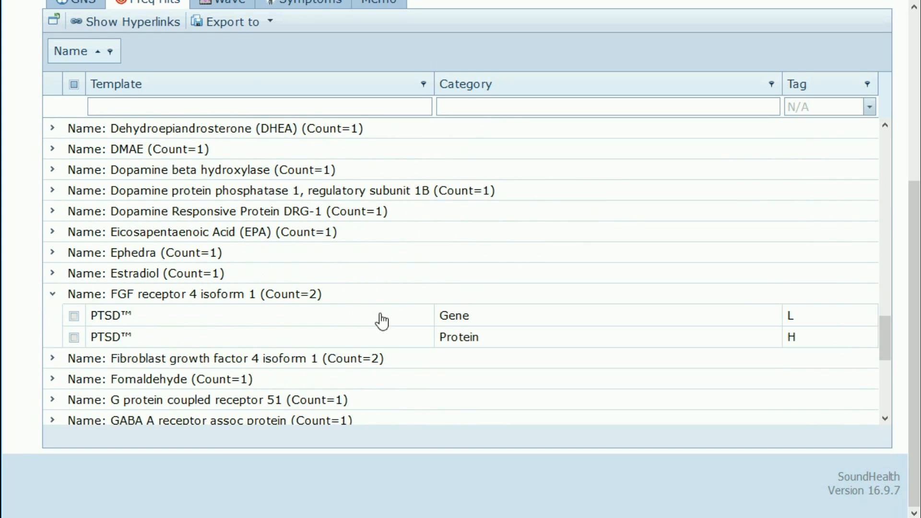
scroll(383, 322, "down", 2)
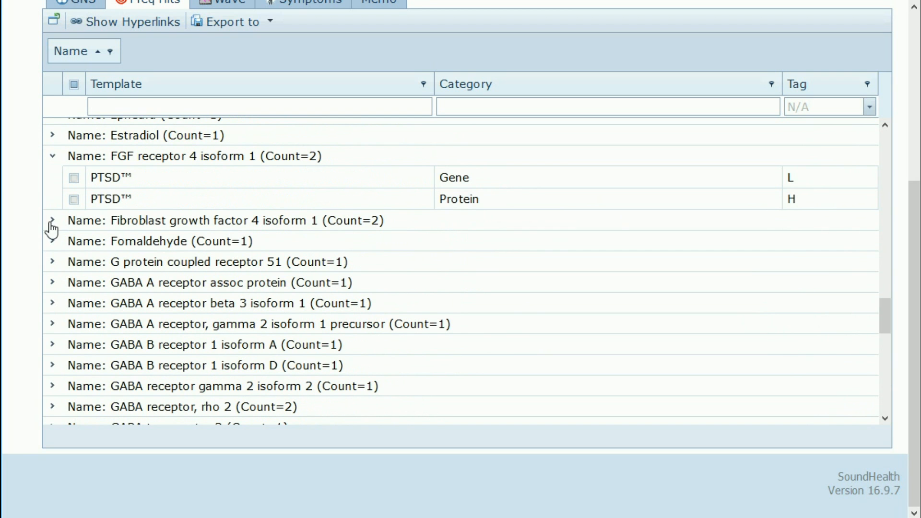
left_click(51, 222)
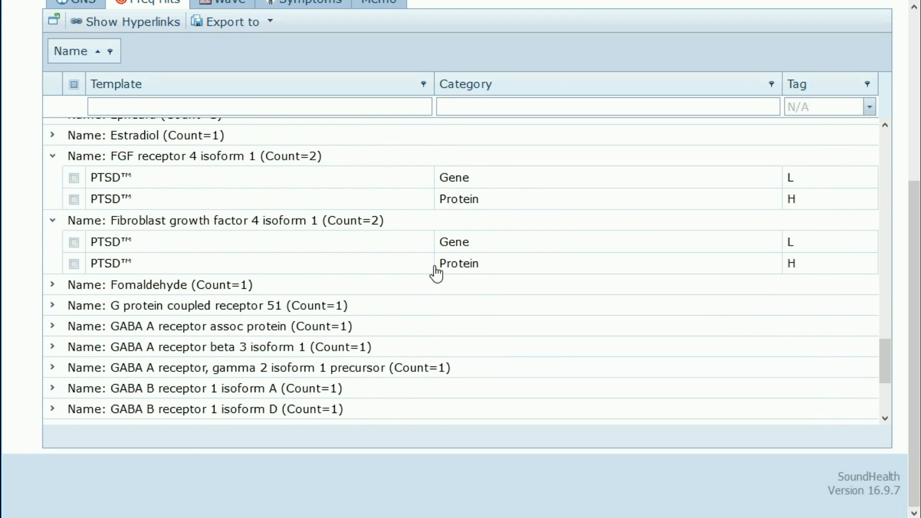
scroll(278, 303, "down", 3)
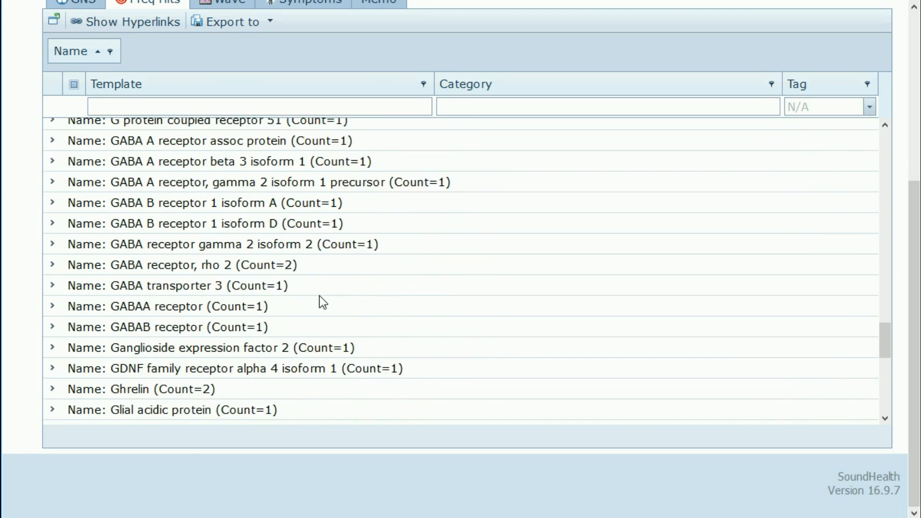
scroll(321, 288, "down", 1)
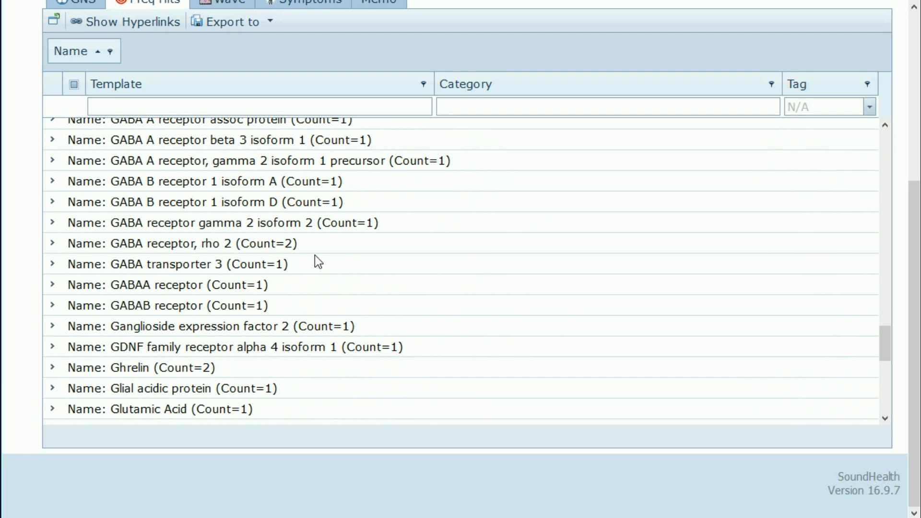
left_click(53, 244)
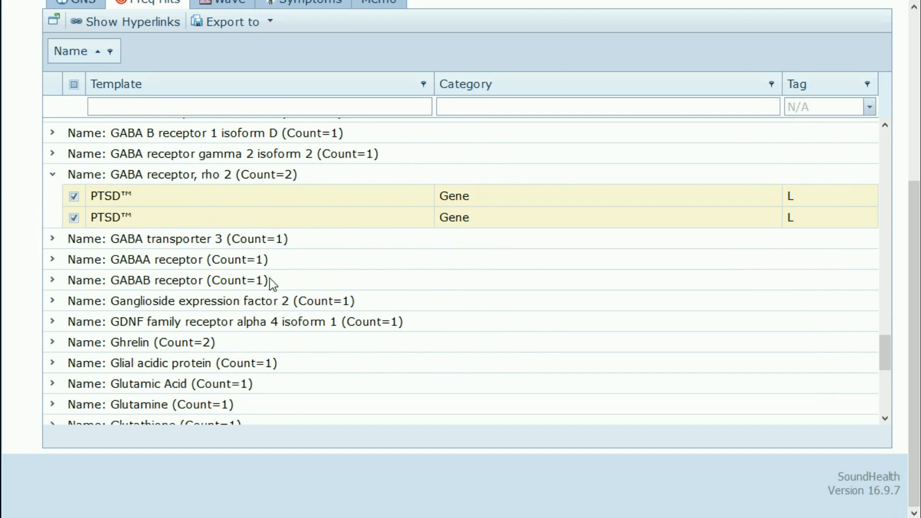
Step: Expand Ghrelin, then expand Lithium Bromide and tick both of its rows
left_click(53, 342)
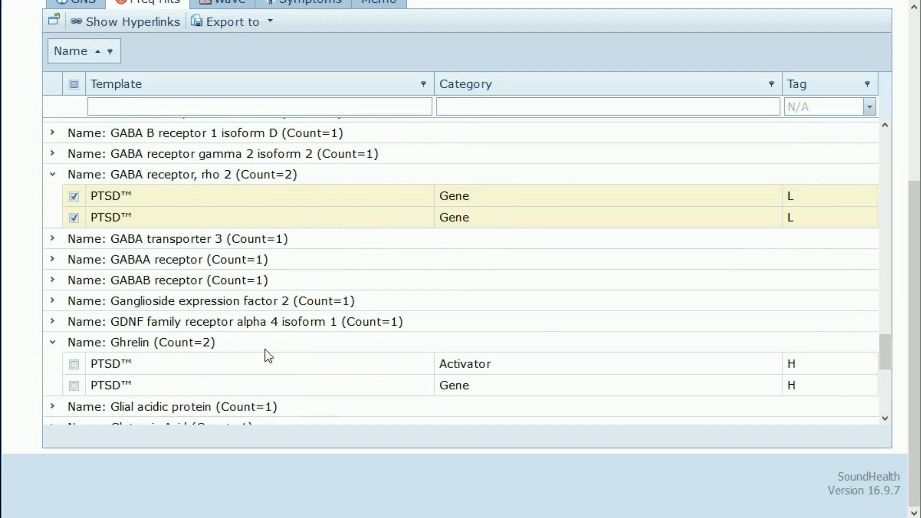
scroll(265, 349, "down", 3)
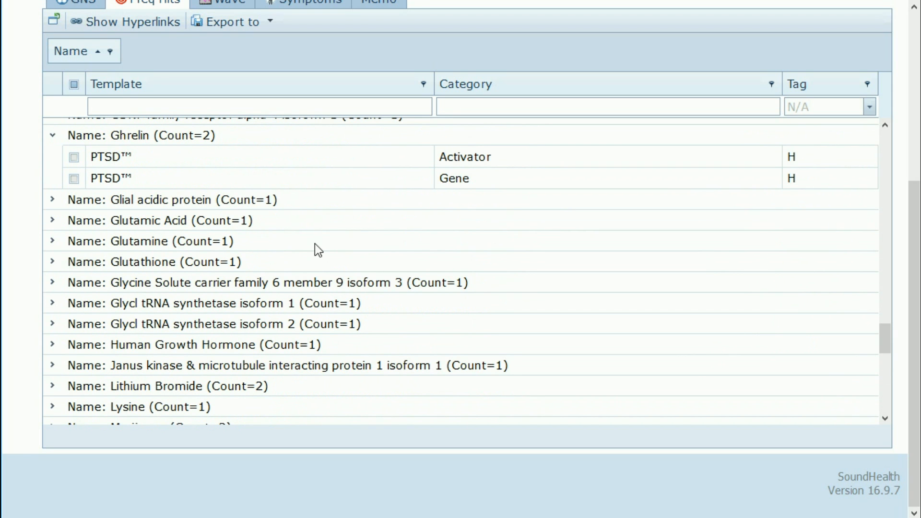
scroll(355, 314, "down", 1)
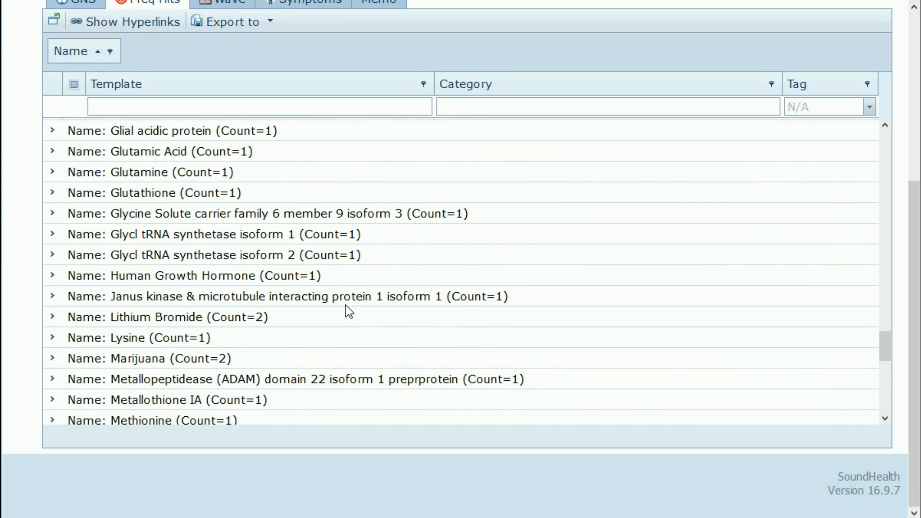
left_click(54, 318)
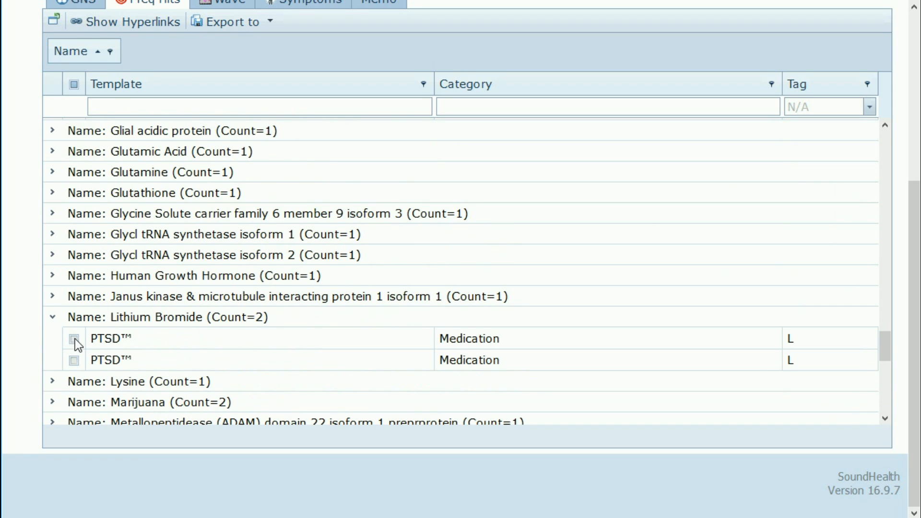
left_click(74, 339)
left_click(75, 361)
Step: Expand the Marijuana and Myelin expression factor 2 groups and tick Myelin's first Gene row
scroll(321, 367, "down", 3)
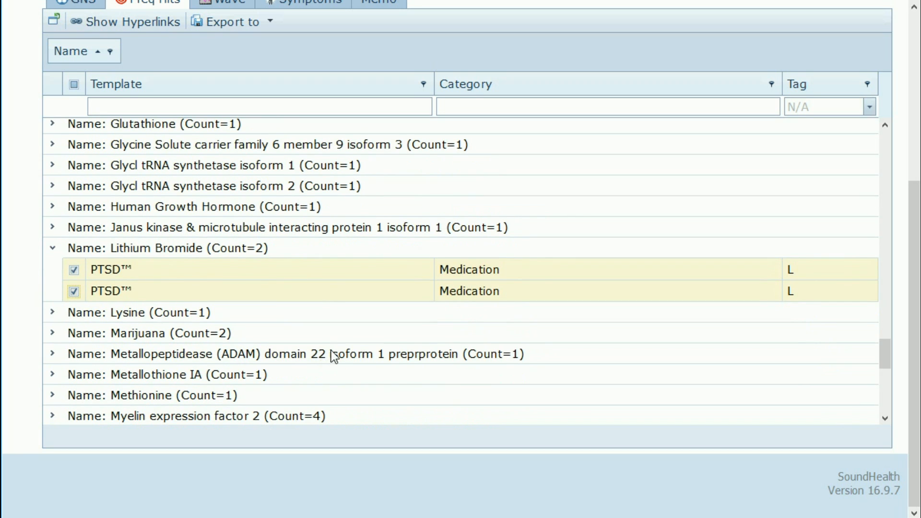
left_click(53, 334)
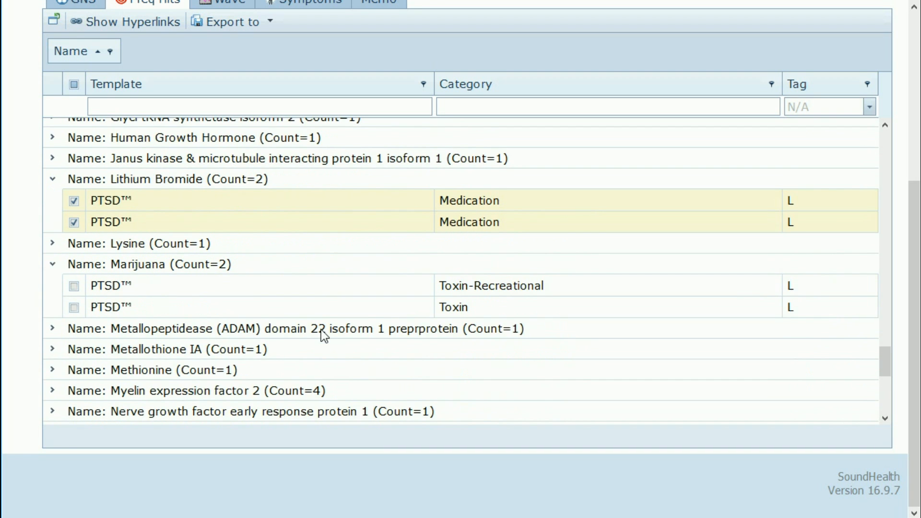
scroll(321, 330, "down", 1)
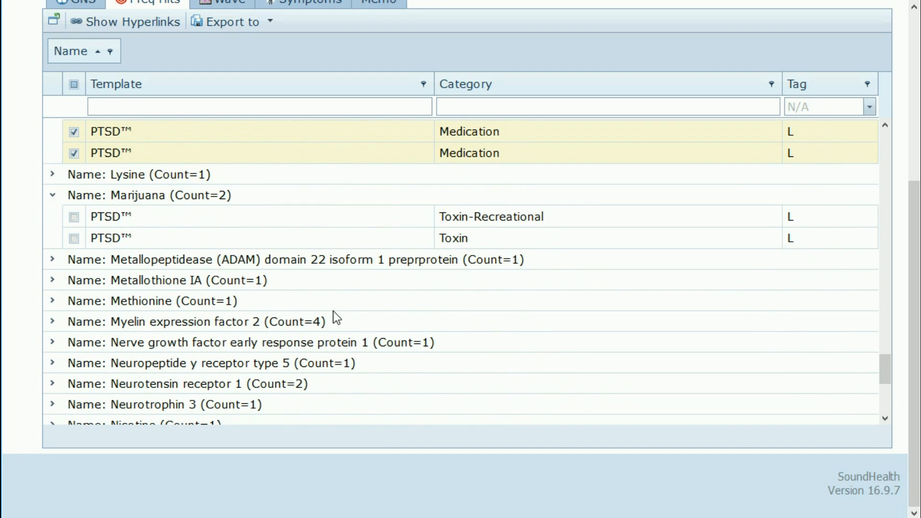
left_click(53, 322)
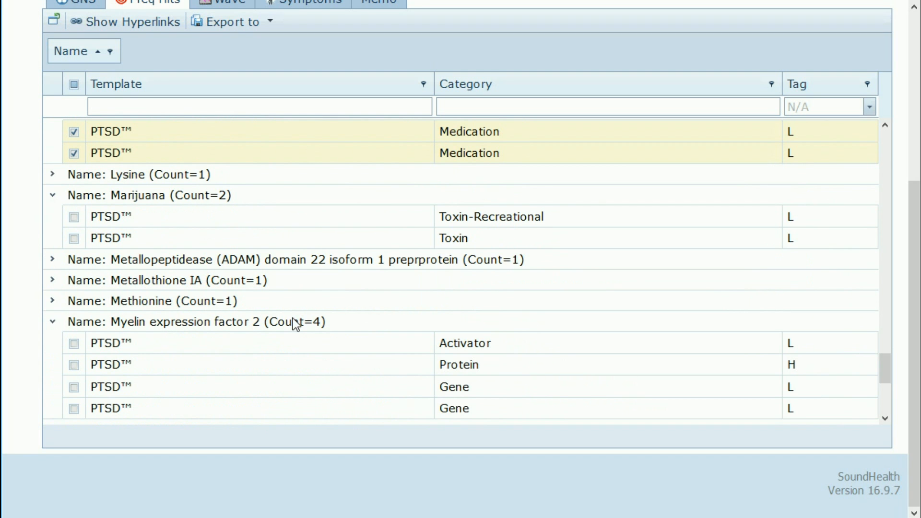
scroll(342, 322, "down", 1)
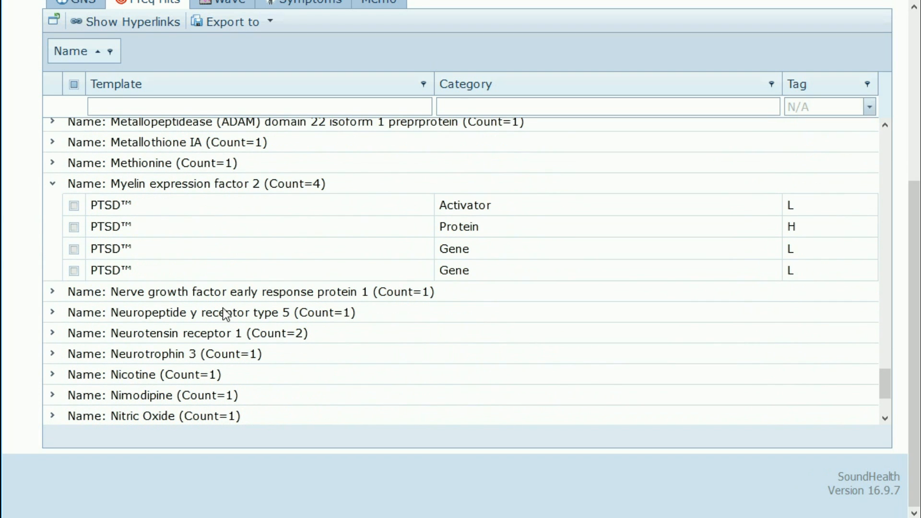
left_click(73, 249)
Step: Tick Myelin's second Gene row and expand the Neurotensin receptor 1 and Persephin groups
left_click(73, 271)
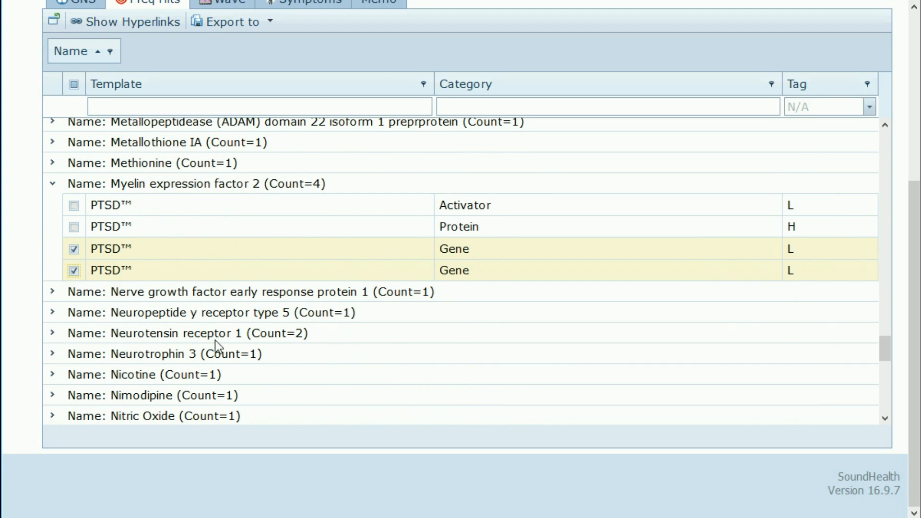
left_click(53, 335)
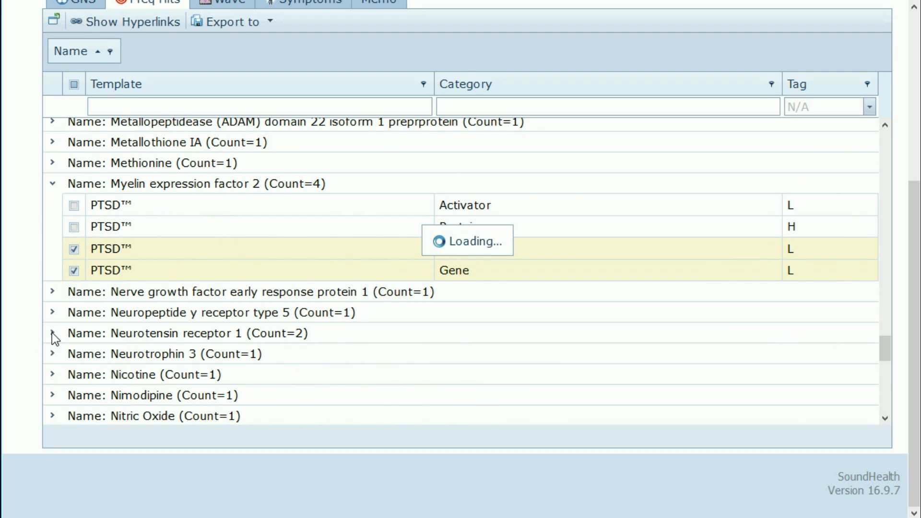
scroll(350, 342, "down", 3)
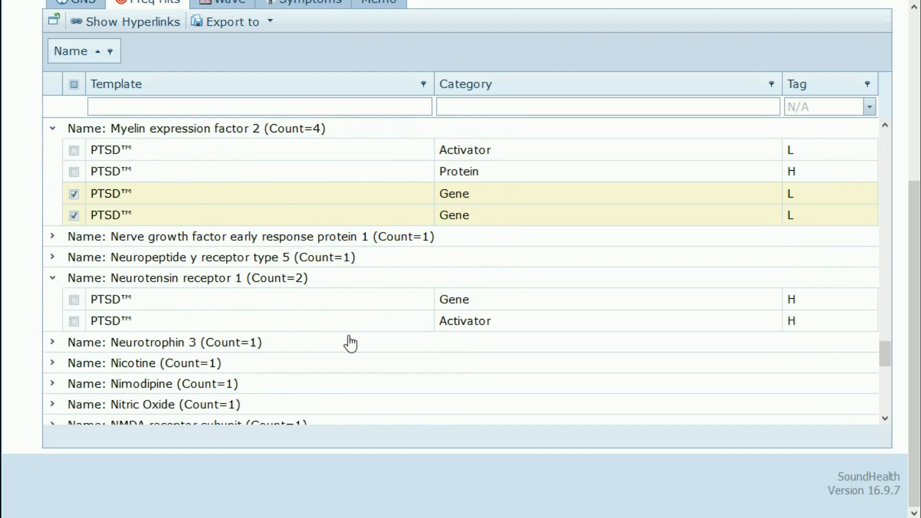
scroll(352, 336, "down", 3)
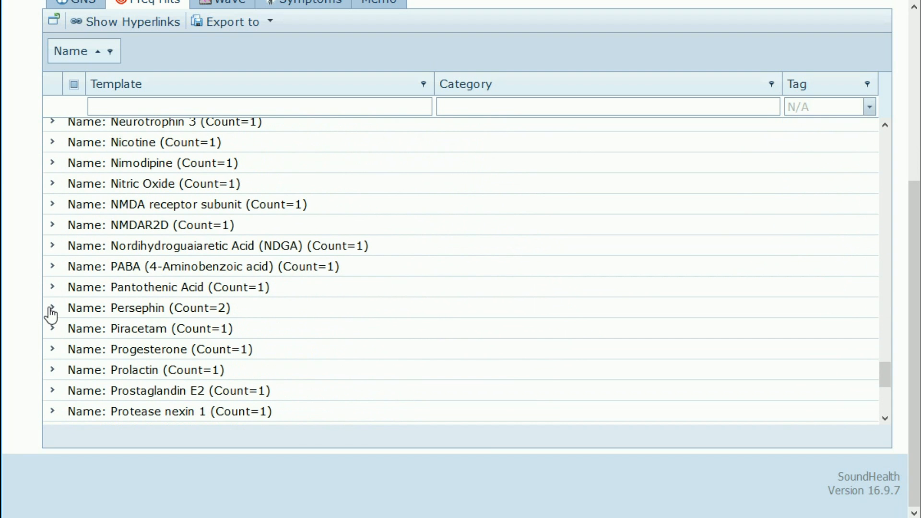
left_click(53, 309)
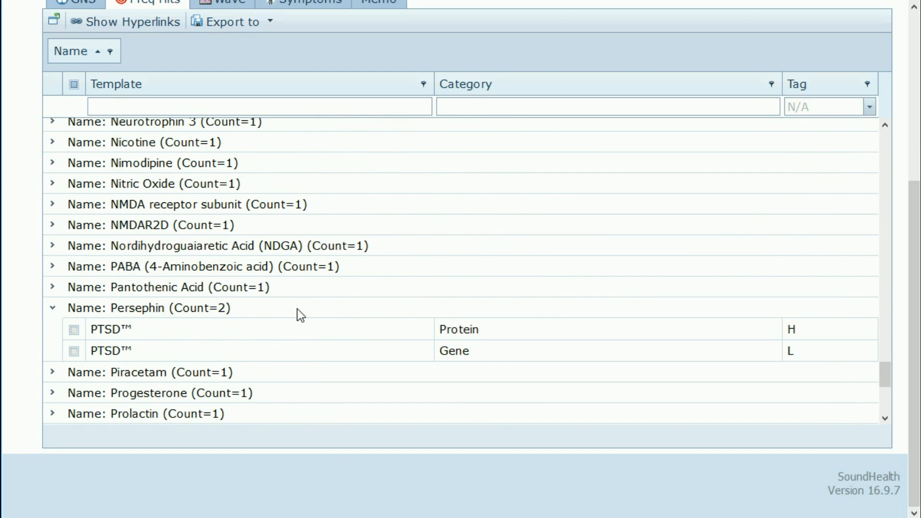
scroll(387, 338, "down", 4)
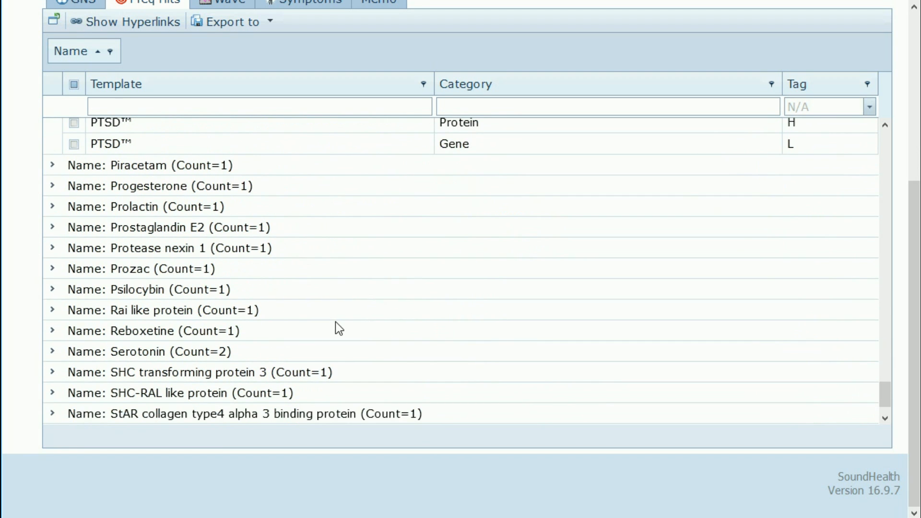
scroll(186, 330, "down", 2)
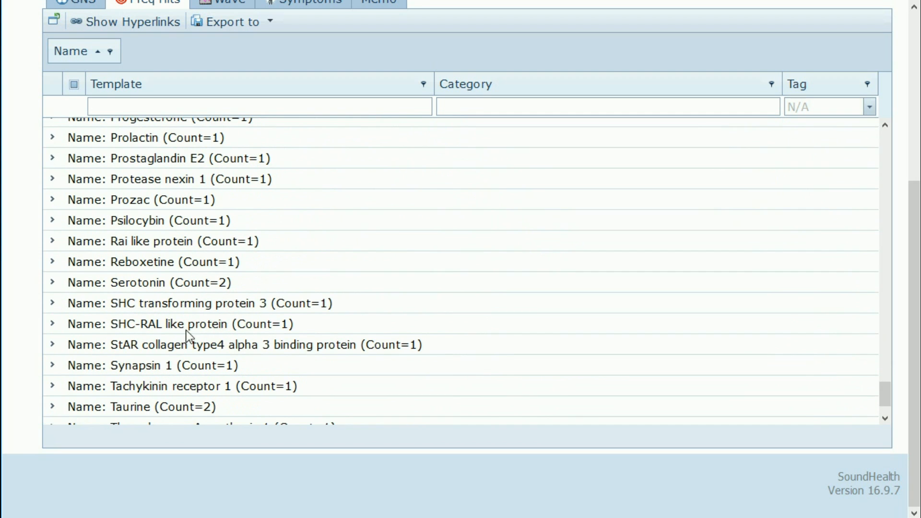
Step: Expand Serotonin and Taurine, checking both Taurine Amino Acid rows
left_click(53, 285)
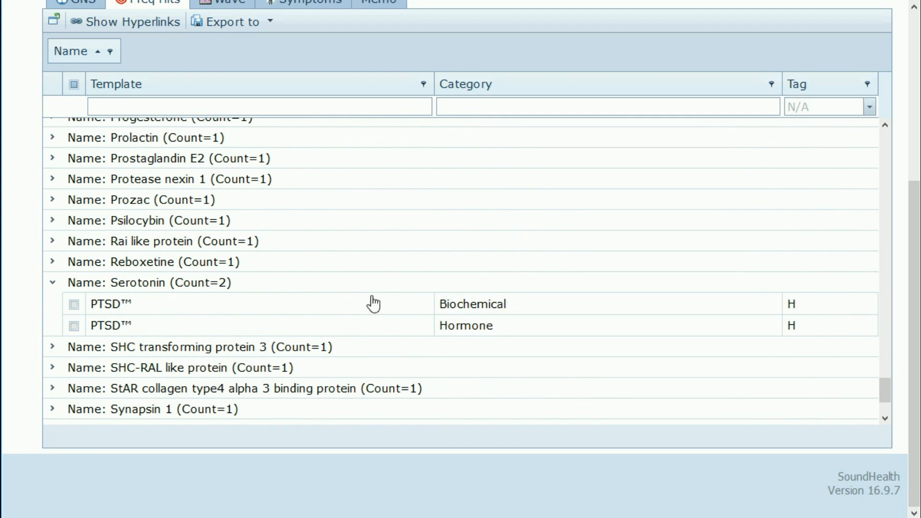
scroll(384, 344, "down", 3)
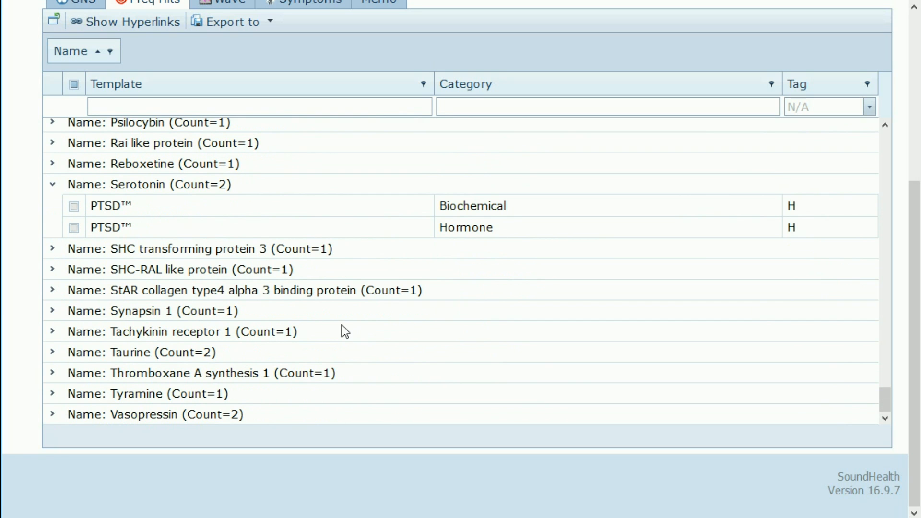
left_click(53, 353)
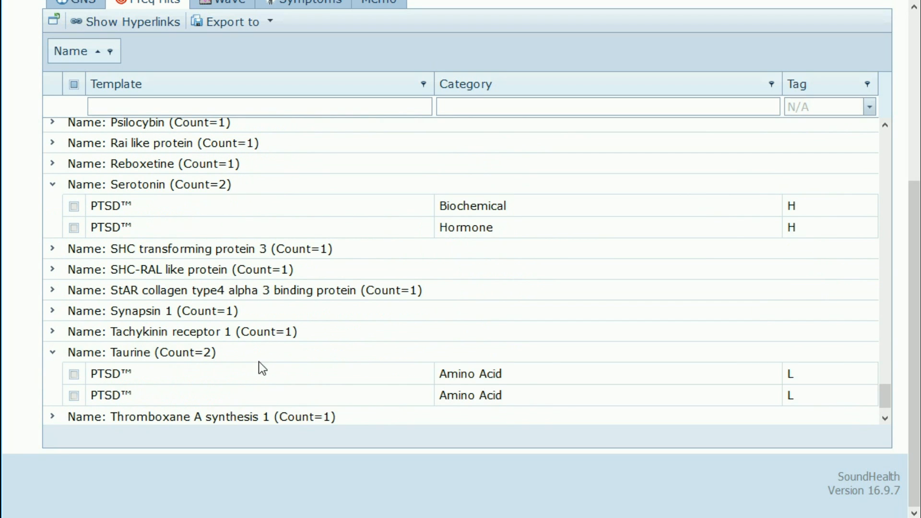
left_click(197, 377)
left_click(219, 402)
Step: Expand the Vasopressin group and scroll back to the top of the list
scroll(336, 390, "down", 1)
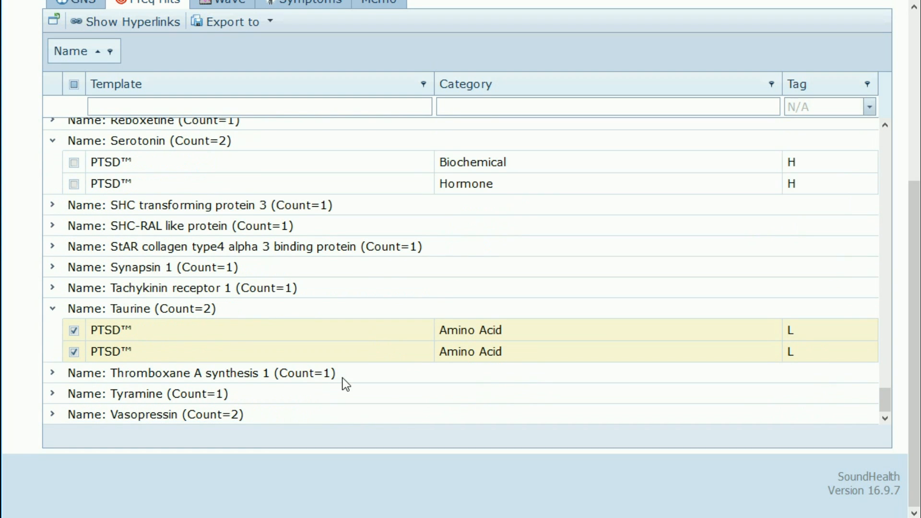
left_click(53, 414)
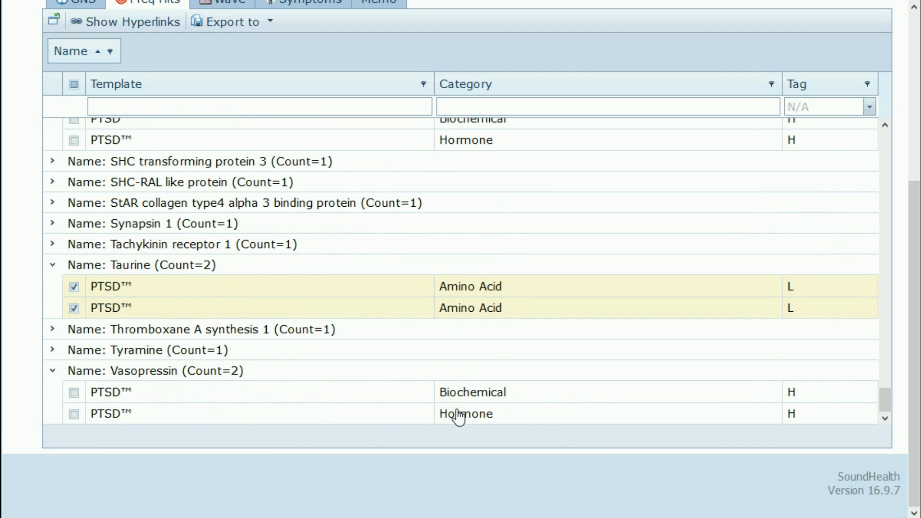
scroll(432, 220, "up", 10)
scroll(406, 218, "up", 12)
scroll(402, 221, "up", 12)
scroll(388, 224, "up", 10)
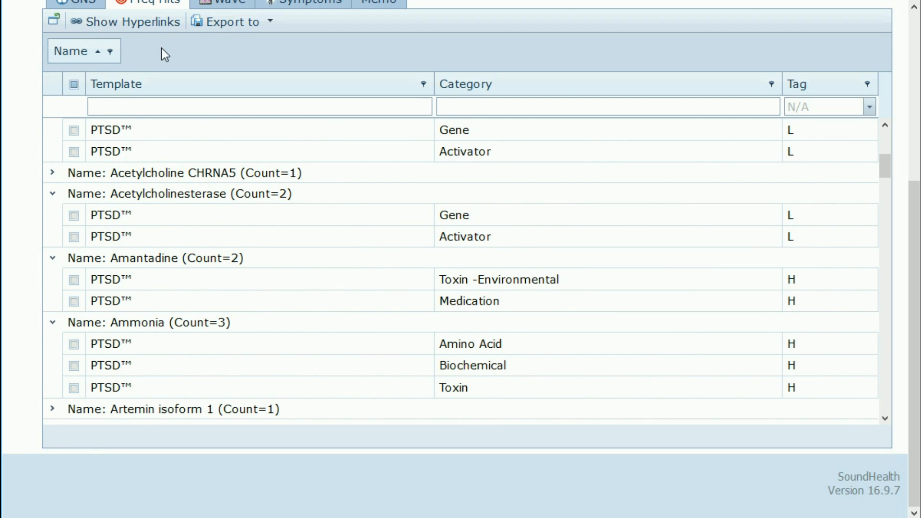
Step: Drag Name back into the column headers so Freq Hits shows one flat list of 128 rows
left_click_drag(71, 57, 767, 74)
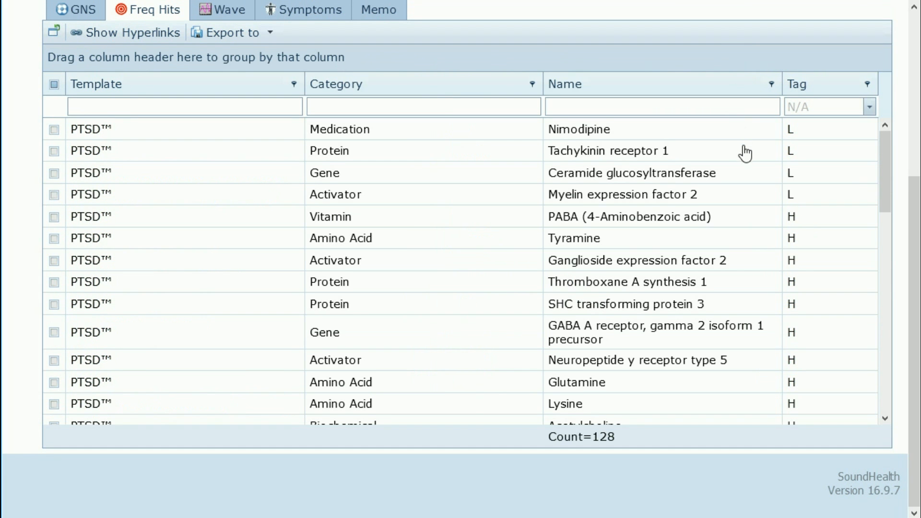
scroll(744, 152, "down", 8)
scroll(312, 195, "up", 2)
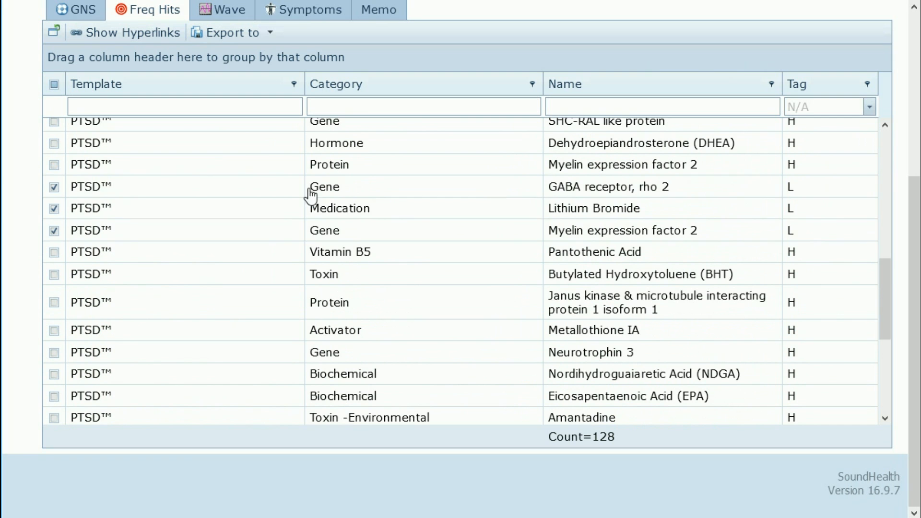
scroll(336, 231, "down", 2)
scroll(342, 235, "down", 5)
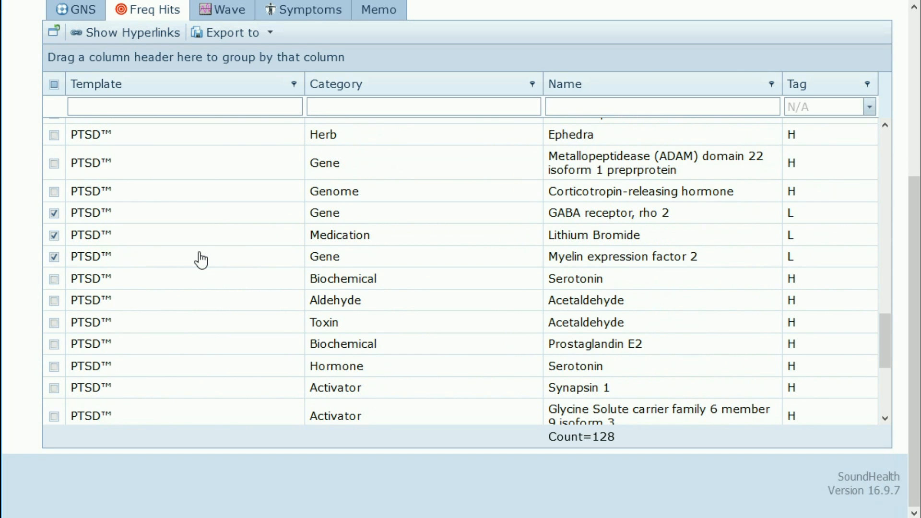
scroll(196, 228, "up", 4)
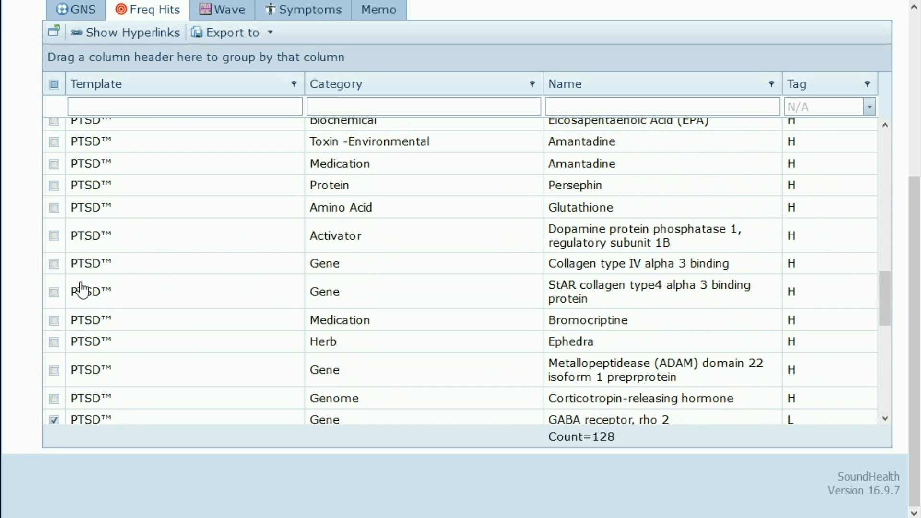
scroll(356, 275, "up", 1)
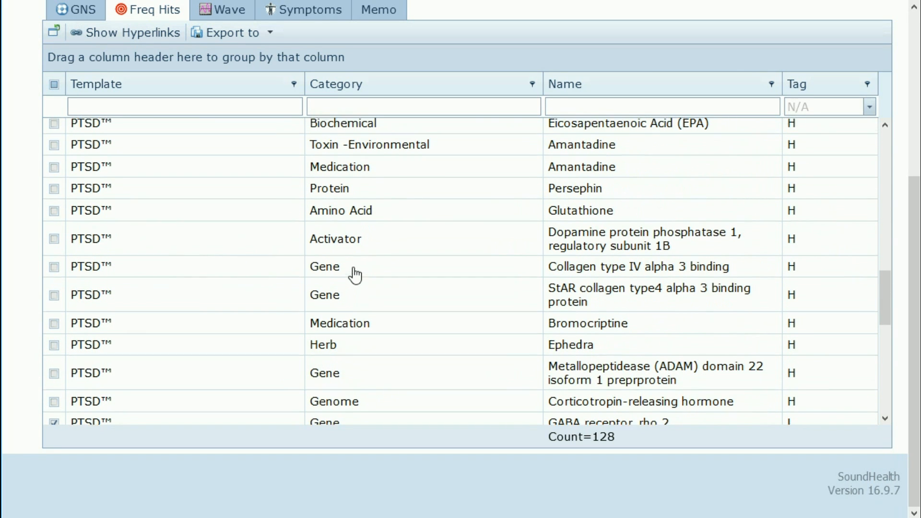
scroll(356, 275, "up", 6)
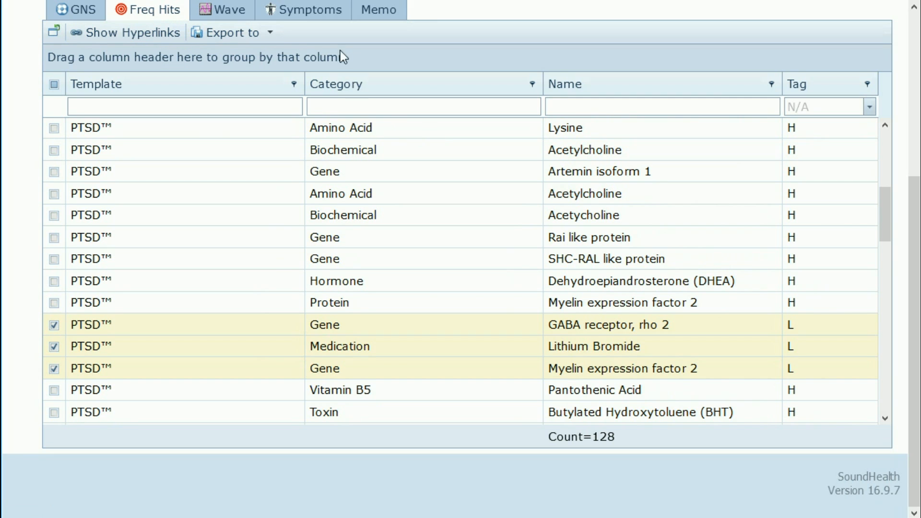
left_click(271, 33)
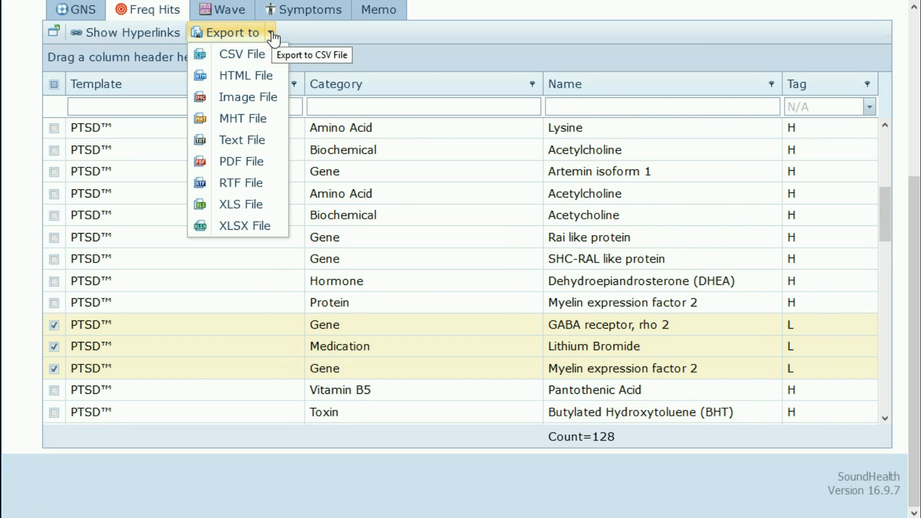
Step: Export the checked rows as an XLS file and save Freq Hits.xls to disk
left_click(272, 33)
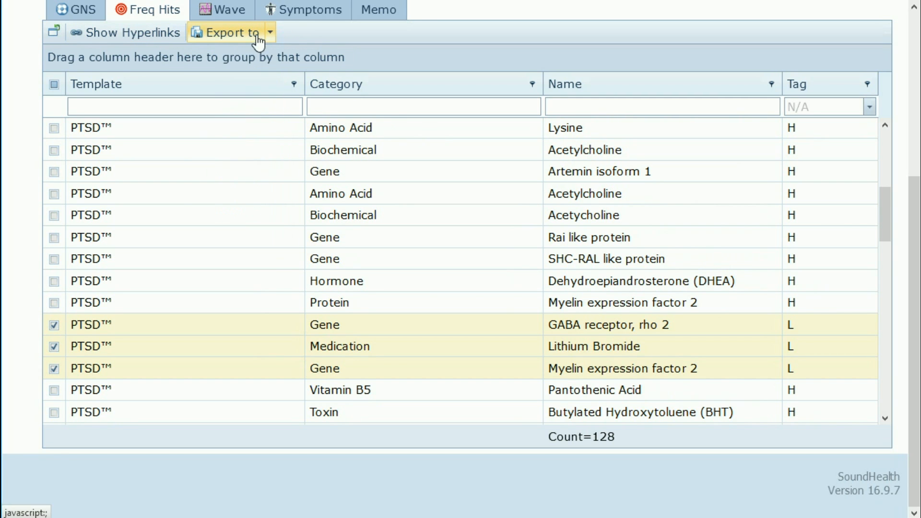
left_click(272, 34)
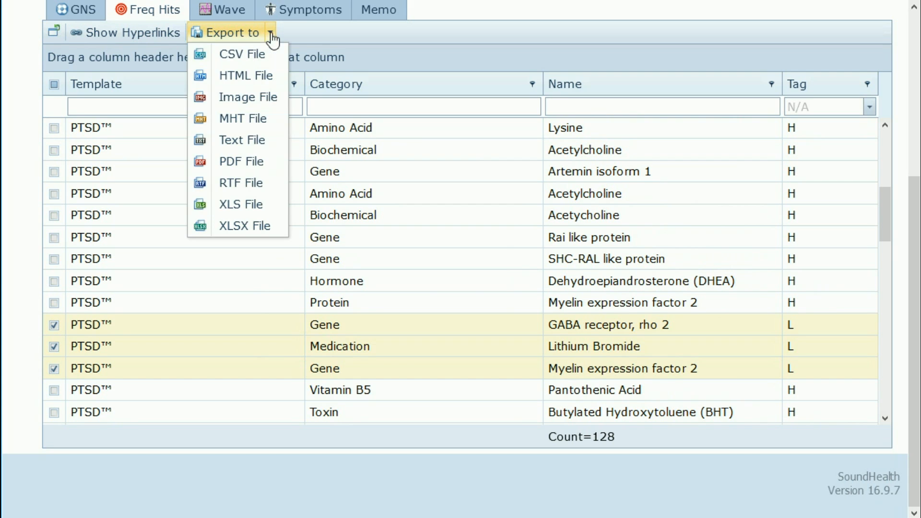
left_click(255, 207)
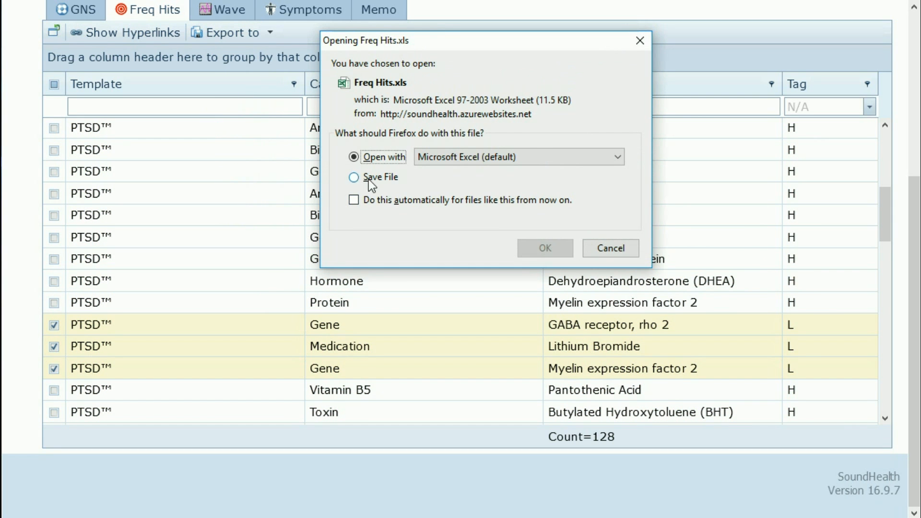
left_click(368, 179)
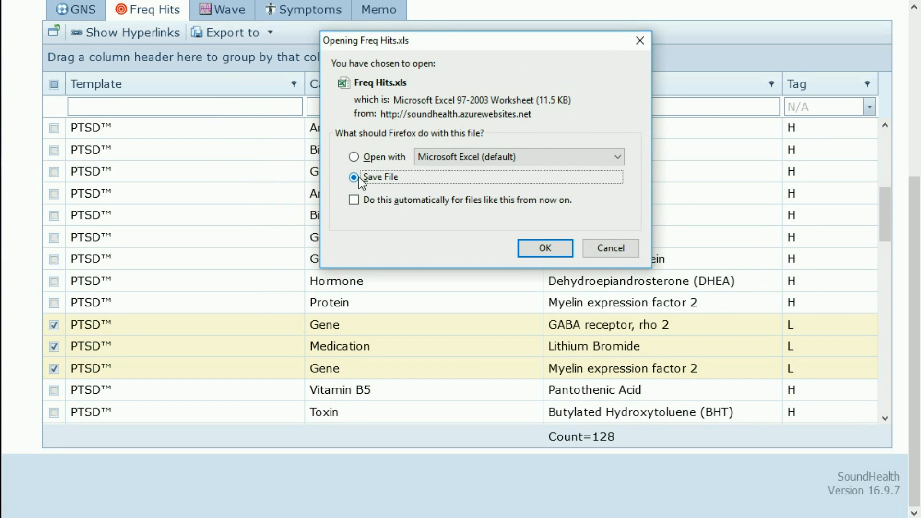
left_click(548, 249)
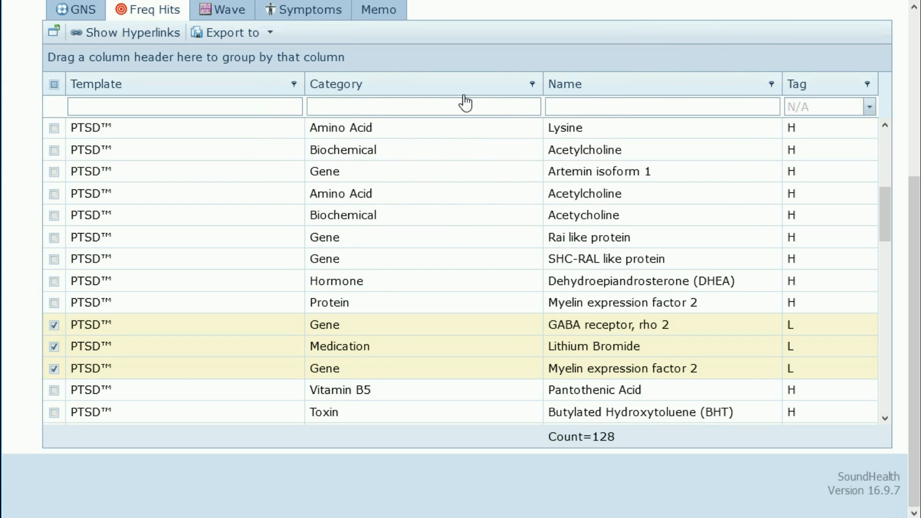
Step: Export the checked rows to XLS again, this time opening Freq Hits.xls in Microsoft Excel
left_click(272, 35)
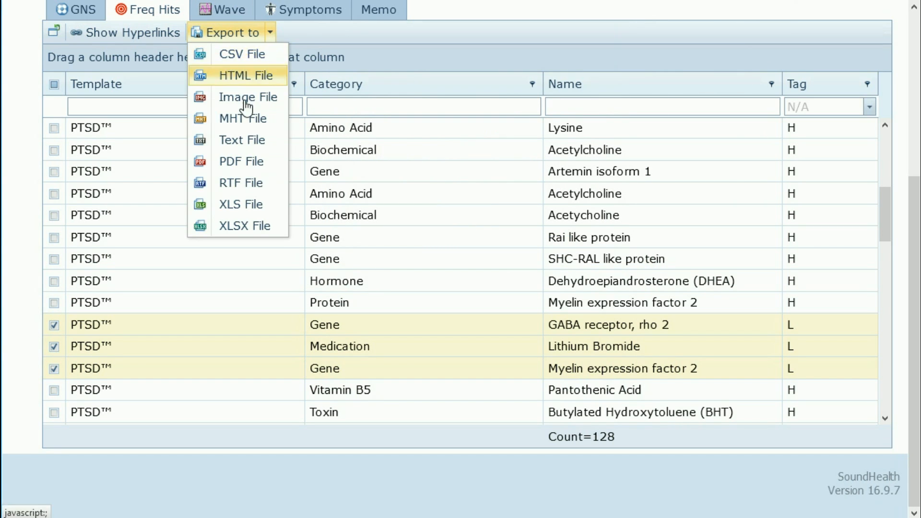
left_click(241, 206)
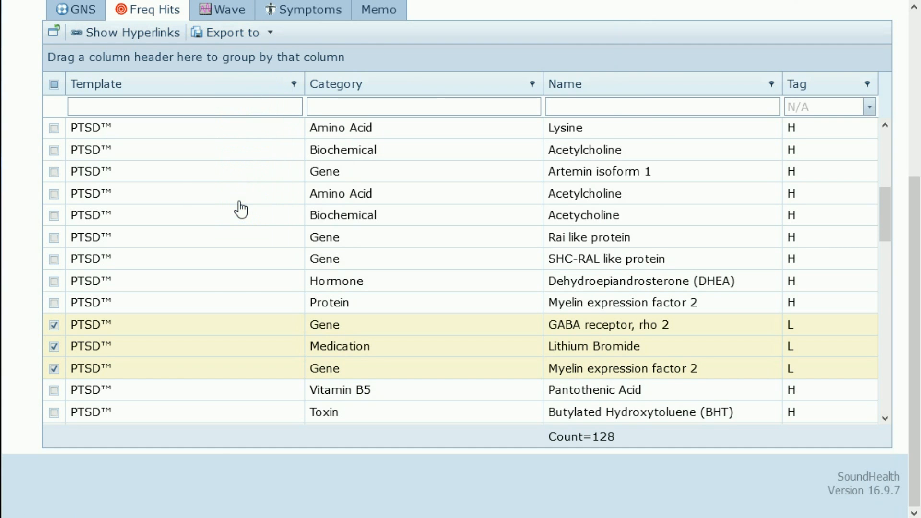
left_click(354, 157)
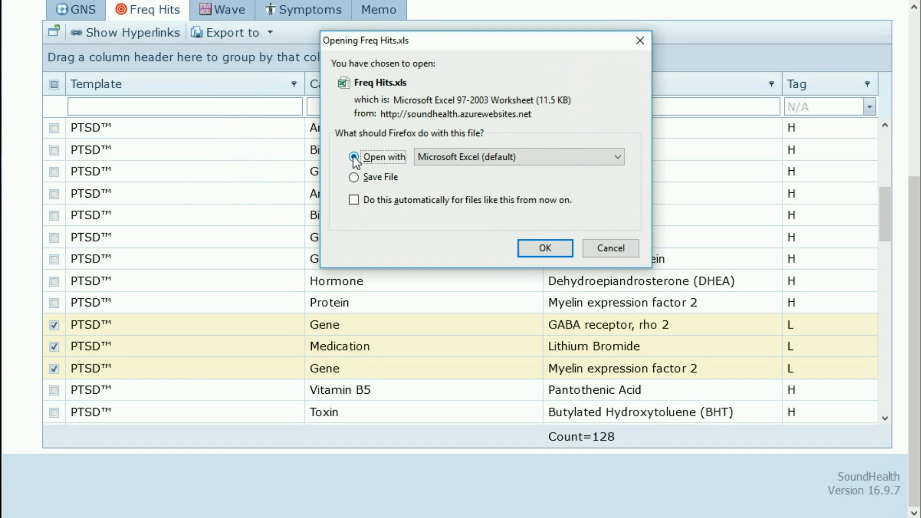
left_click(549, 248)
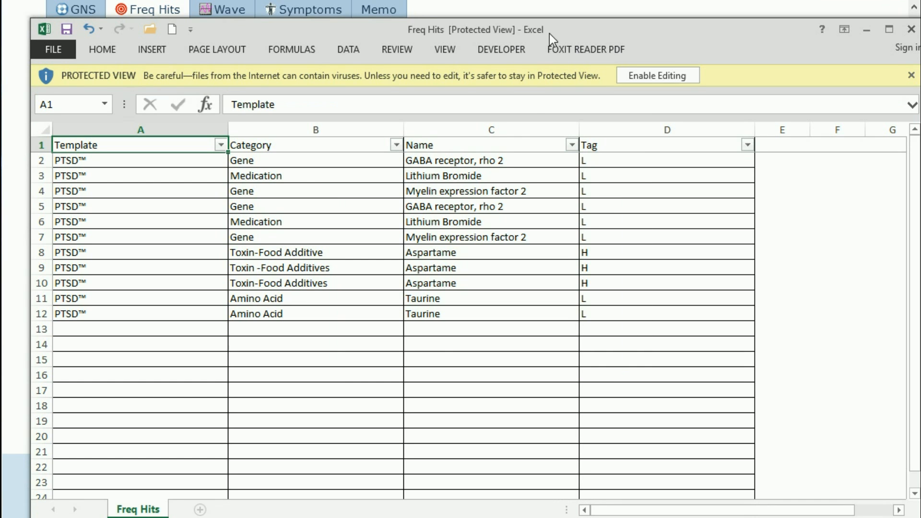
left_click_drag(549, 34, 554, 0)
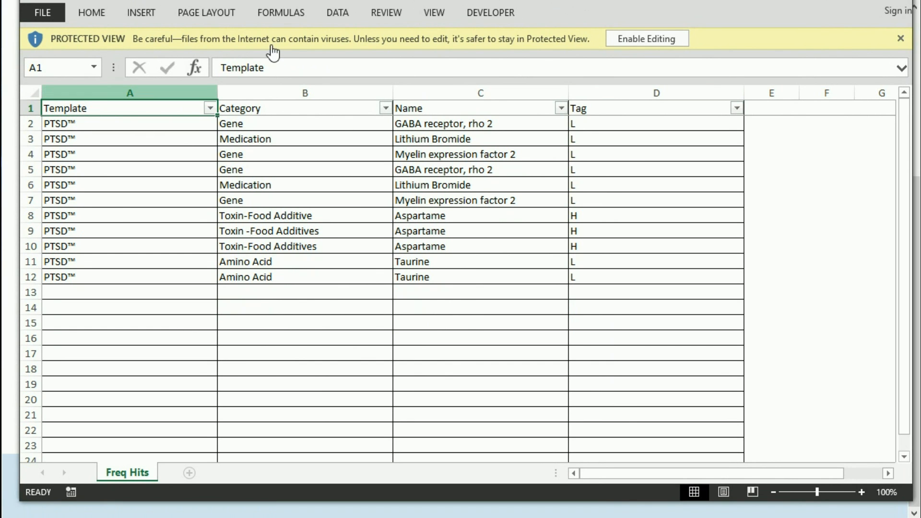
Step: Look over the 11 exported PTSD™ hit rows in Excel, then close the workbook
left_click_drag(323, 8, 377, 328)
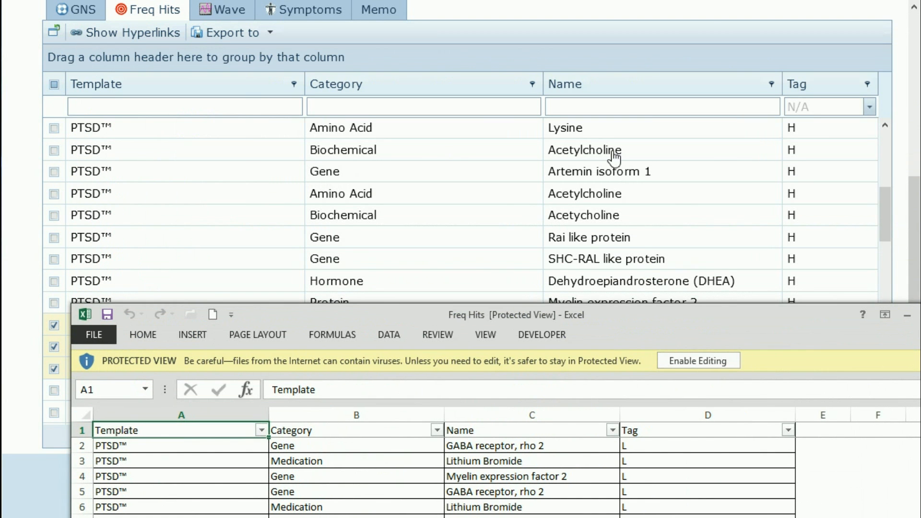
left_click_drag(576, 309, 544, 17)
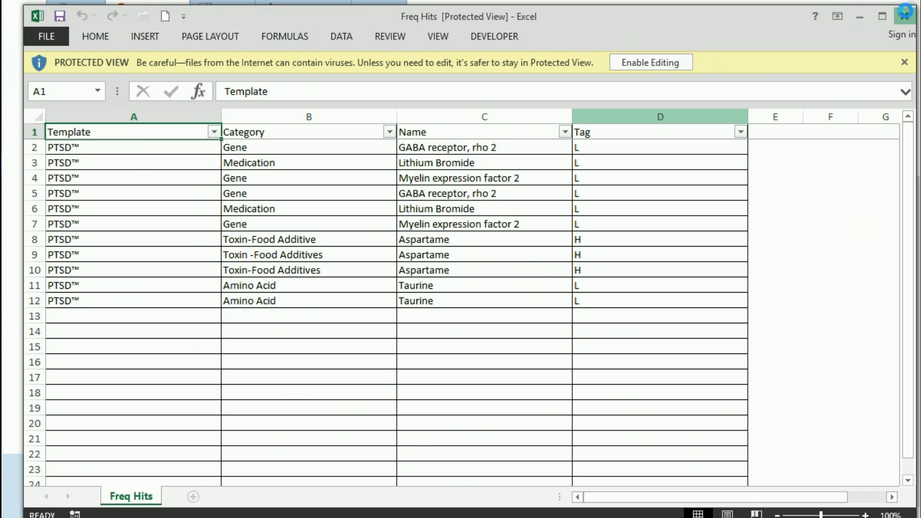
left_click(906, 16)
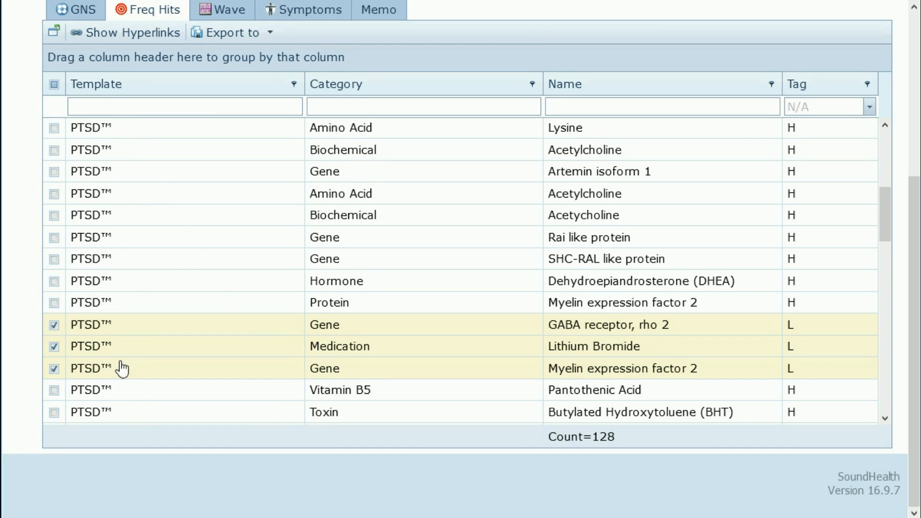
Step: Hide the Template column and sort the Freq Hits grid by Category
right_click(129, 88)
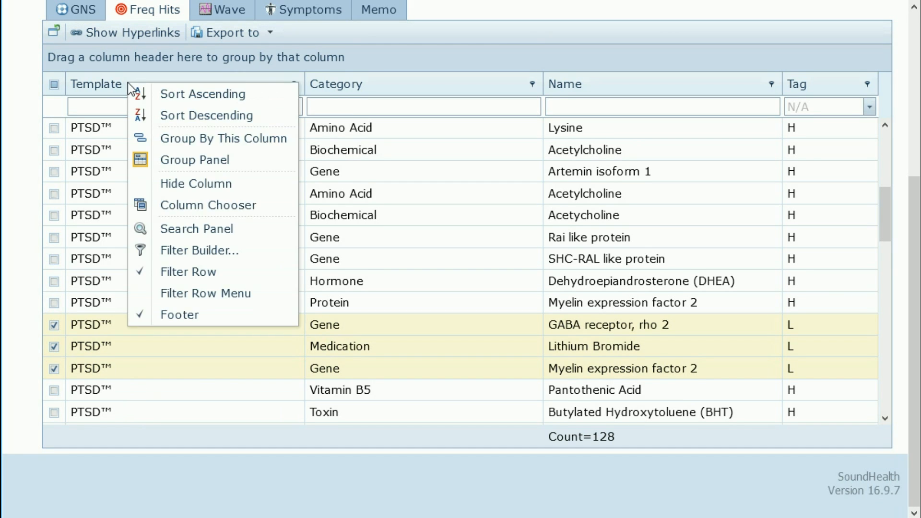
left_click(175, 185)
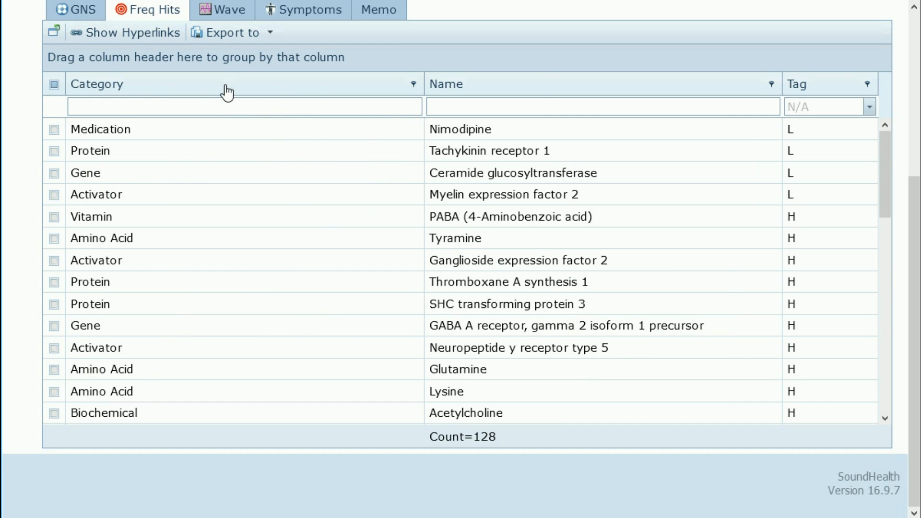
left_click(529, 82)
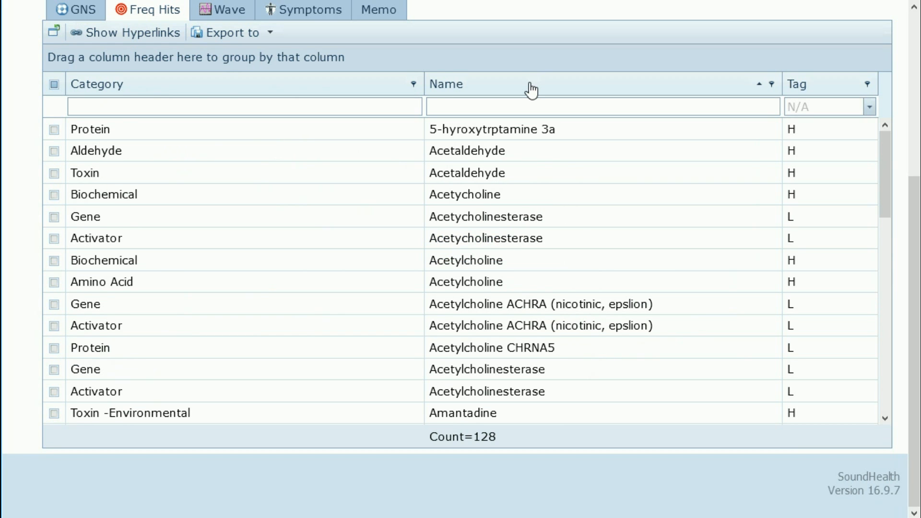
scroll(171, 141, "down", 4)
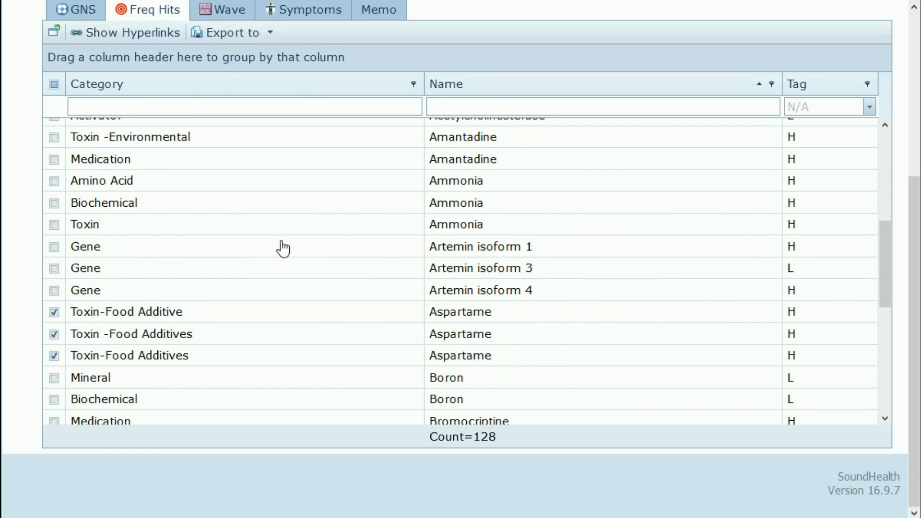
scroll(283, 248, "up", 1)
scroll(284, 248, "up", 3)
scroll(285, 246, "up", 6)
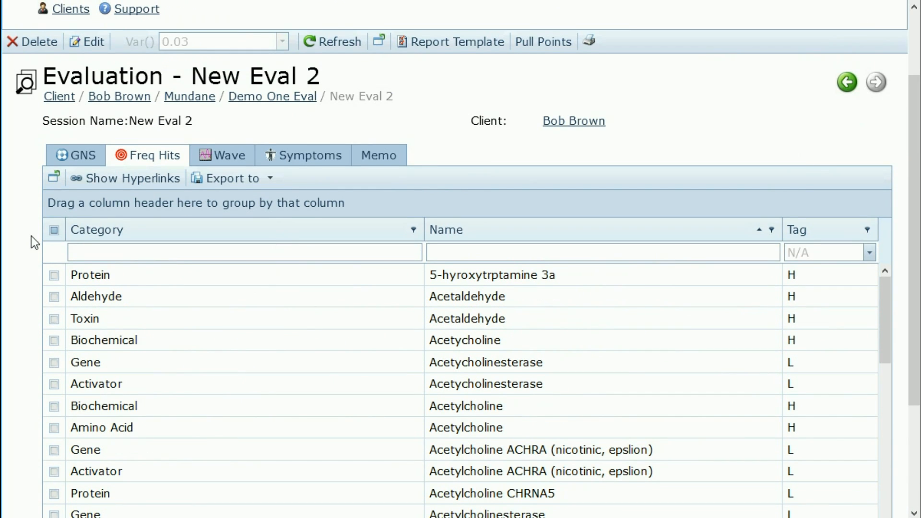
scroll(31, 237, "down", 3)
left_click(180, 86)
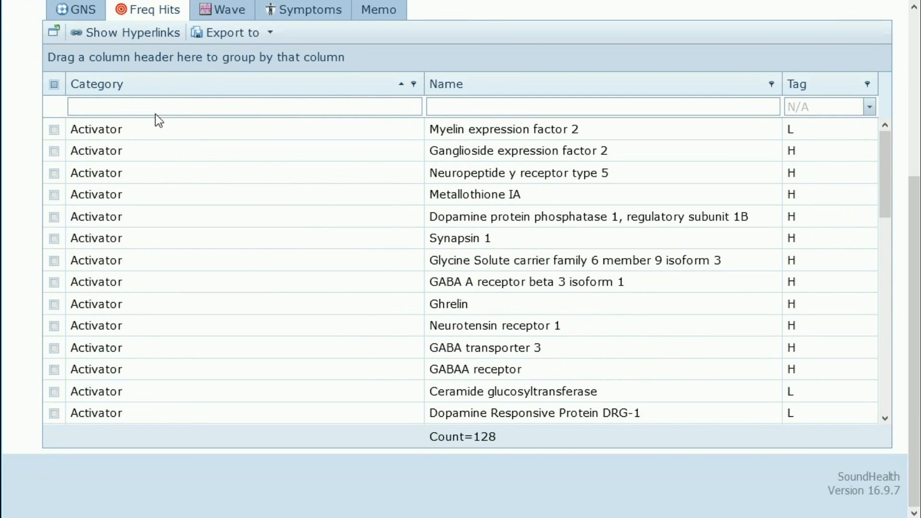
Step: Export the checked rows as an XLS file opened in Excel as Freq Hits-1
left_click(271, 34)
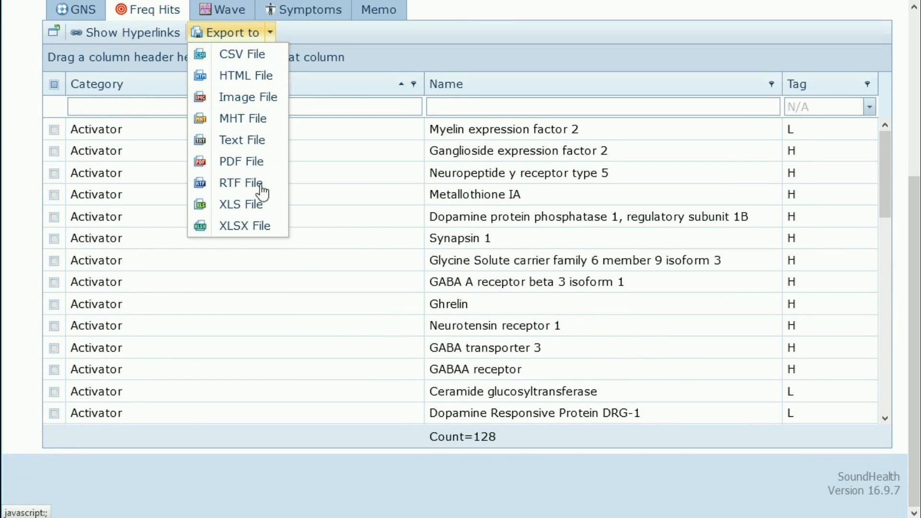
left_click(253, 204)
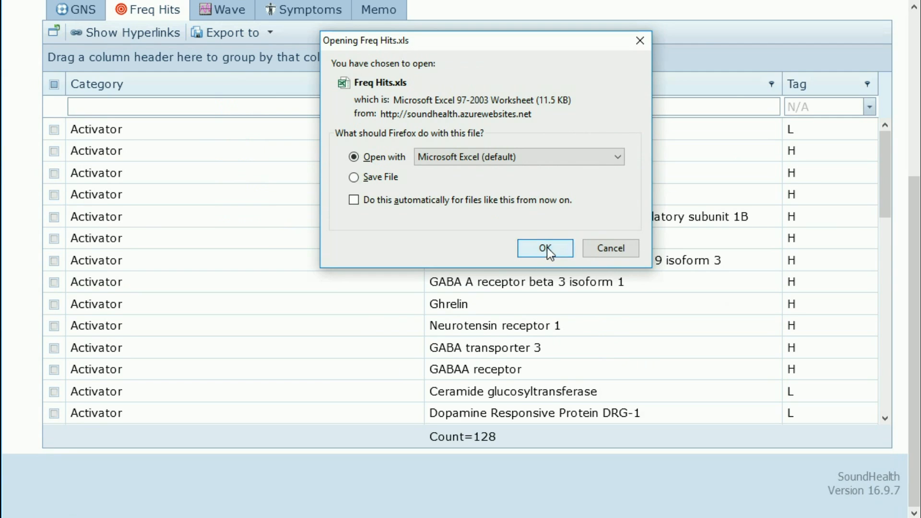
left_click(547, 247)
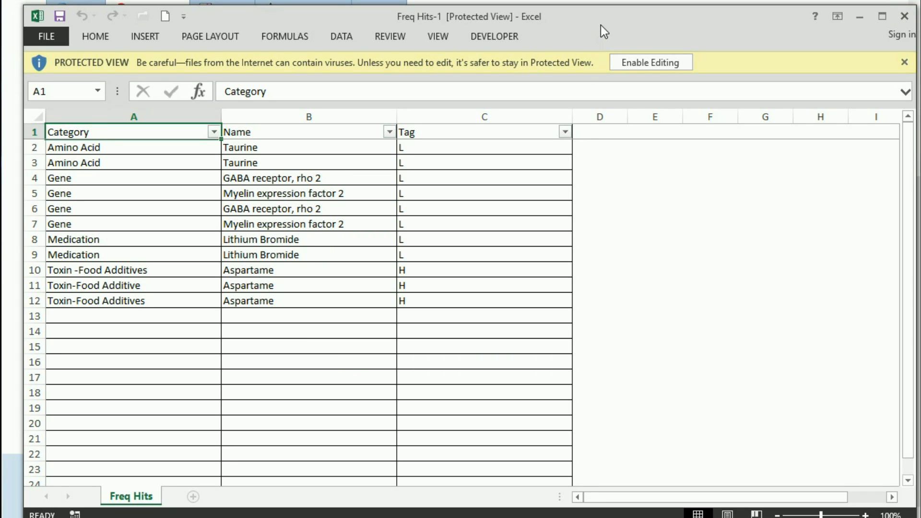
Step: Enable editing on Freq Hits-1, select the whole sheet, and choose a larger font size
left_click_drag(601, 25, 600, 2)
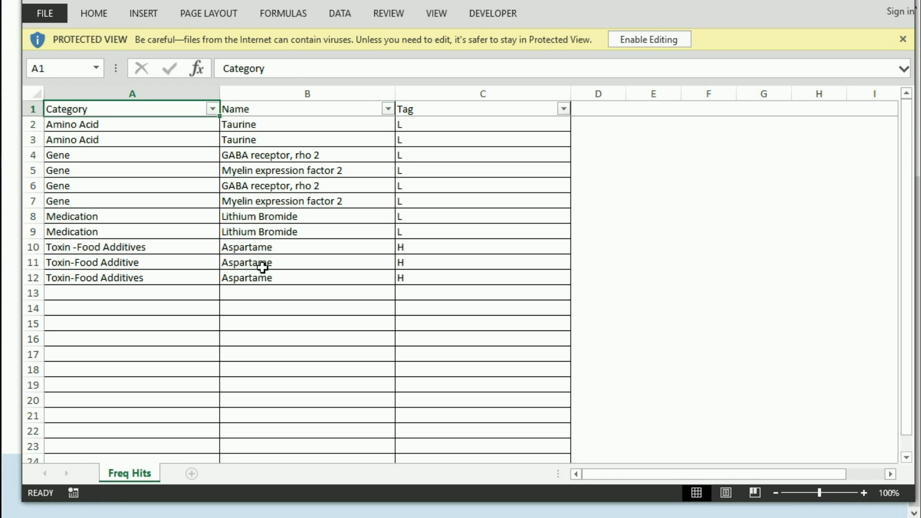
left_click(649, 39)
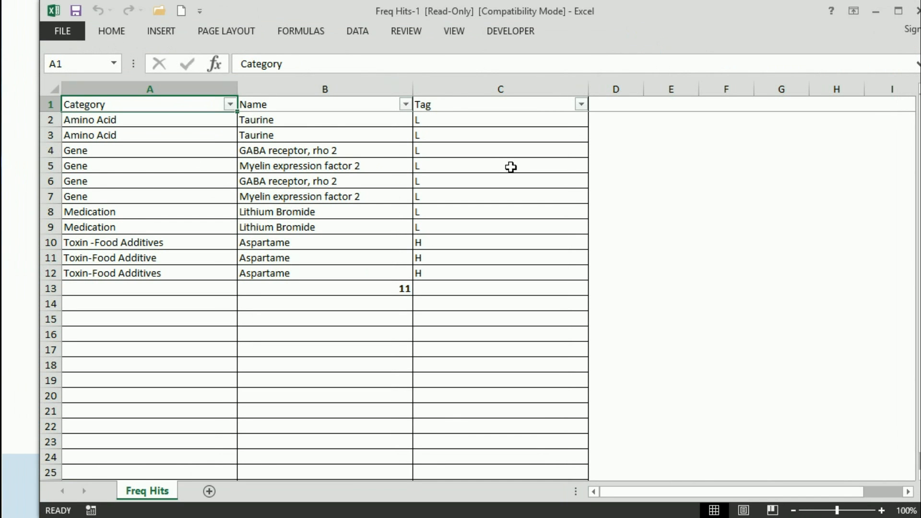
left_click_drag(73, 121, 436, 256)
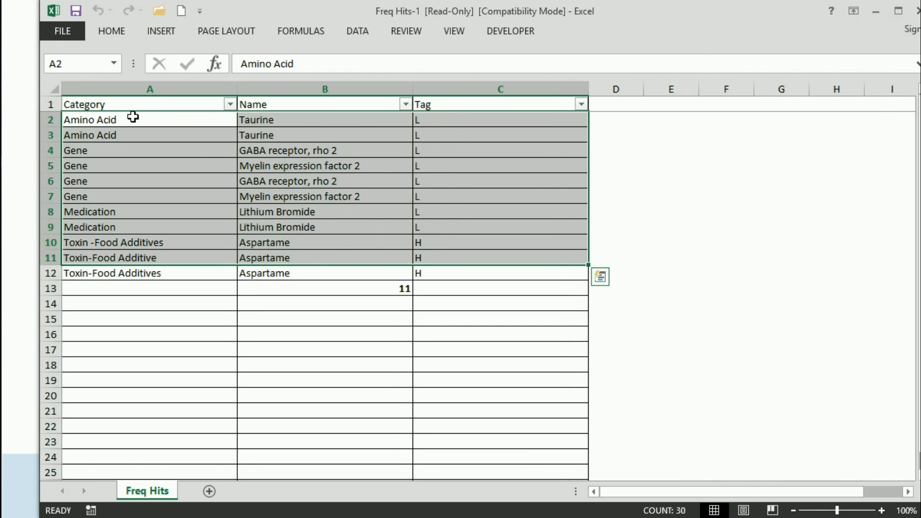
left_click(53, 91)
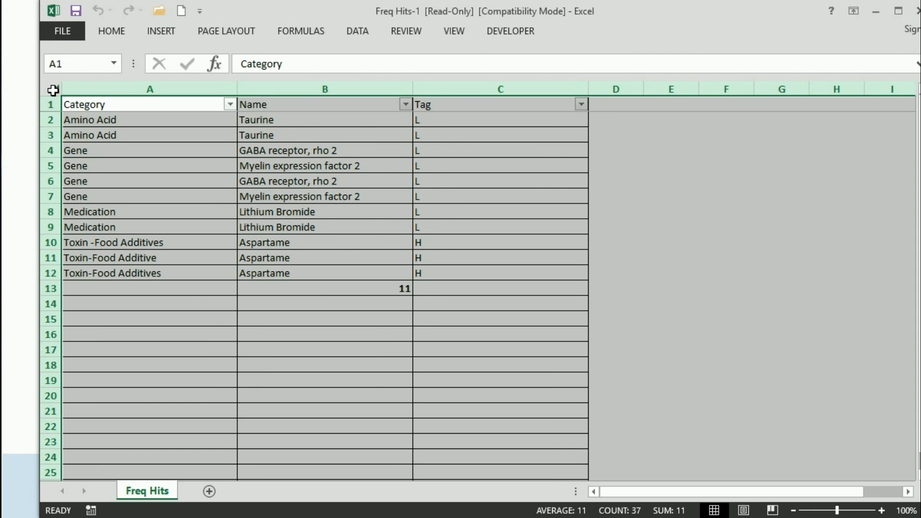
left_click(119, 29)
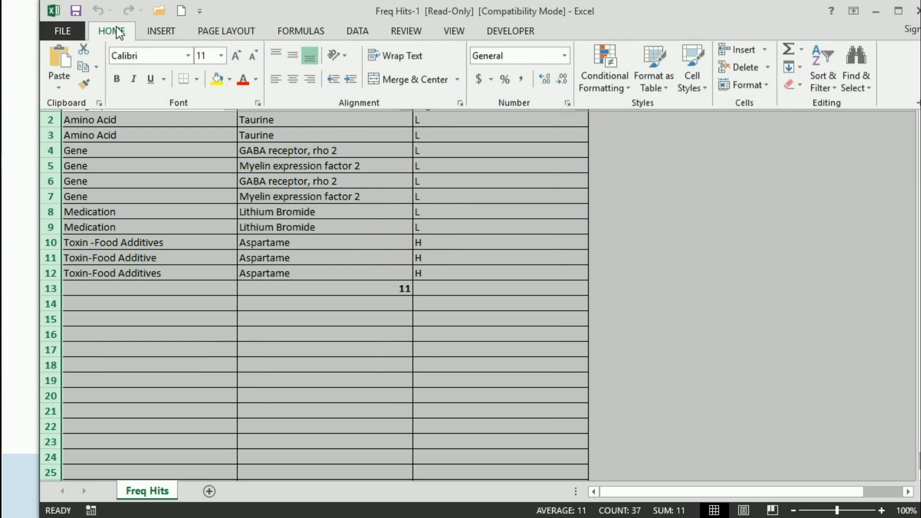
left_click(222, 59)
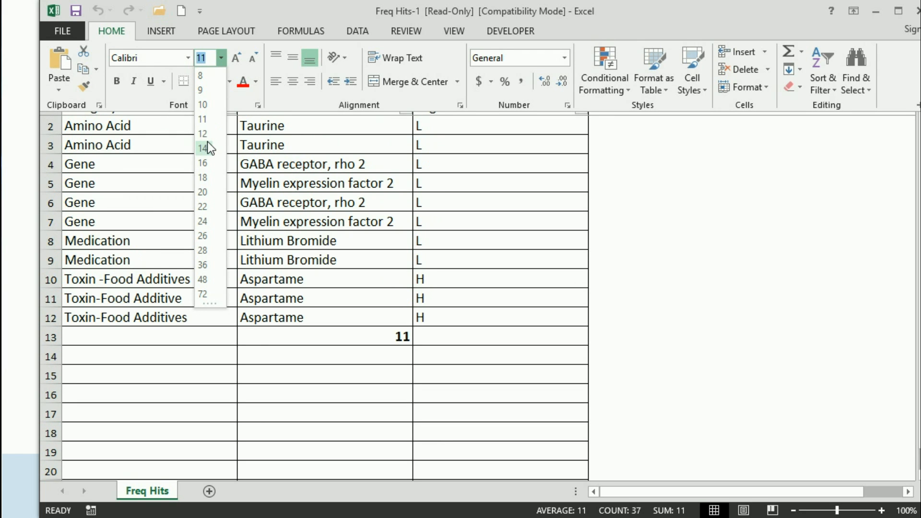
left_click(207, 143)
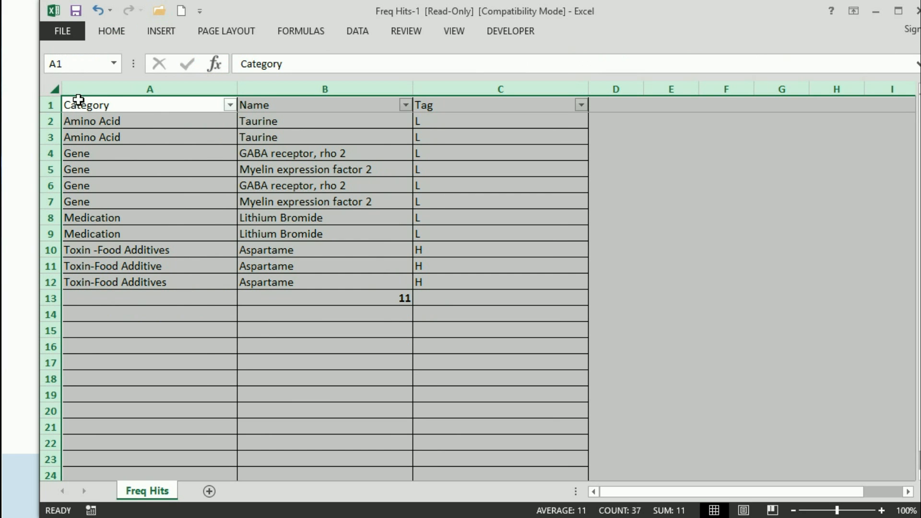
Step: Set all cell borders to None through Format Cells
right_click(146, 125)
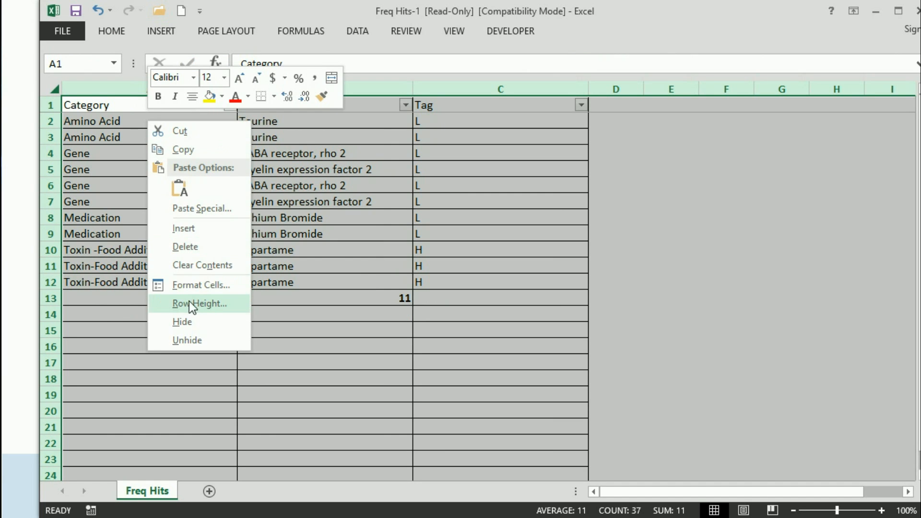
left_click(192, 286)
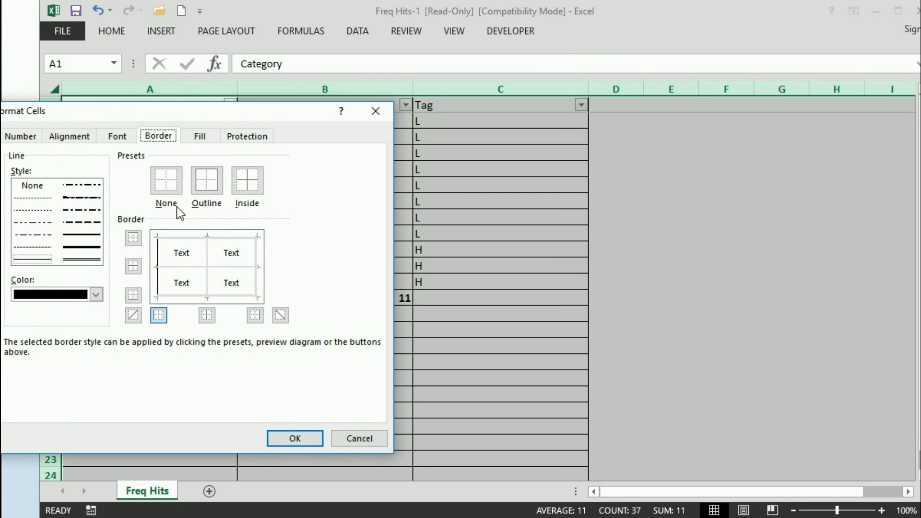
left_click(166, 188)
left_click(288, 436)
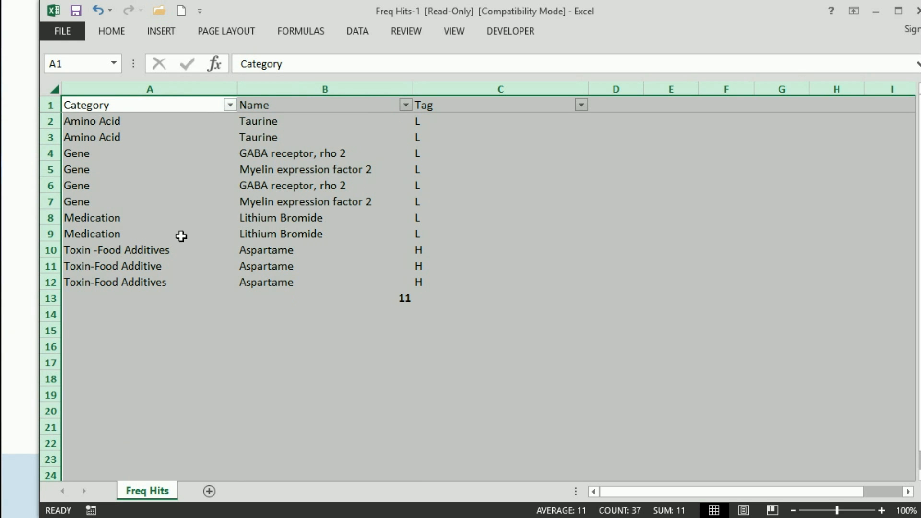
left_click(175, 333)
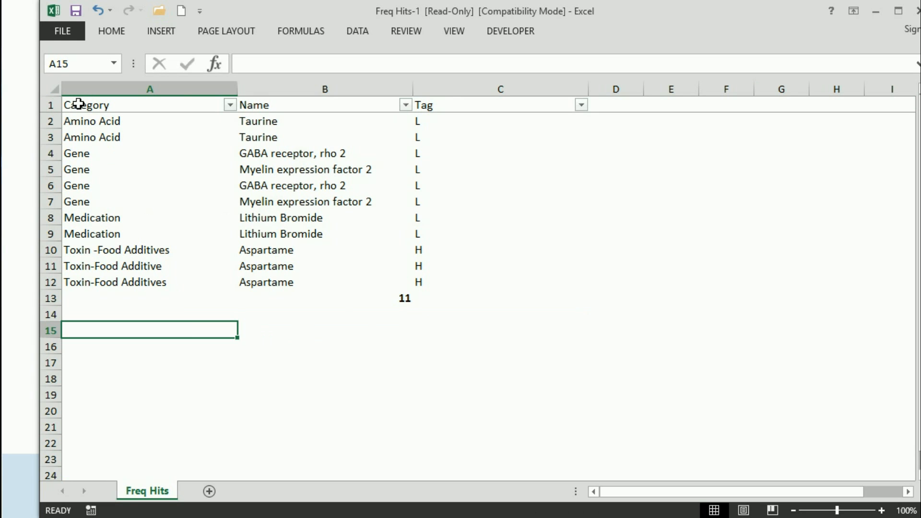
Step: Autofit column C and narrow column A to fit their text
left_click_drag(96, 123, 414, 286)
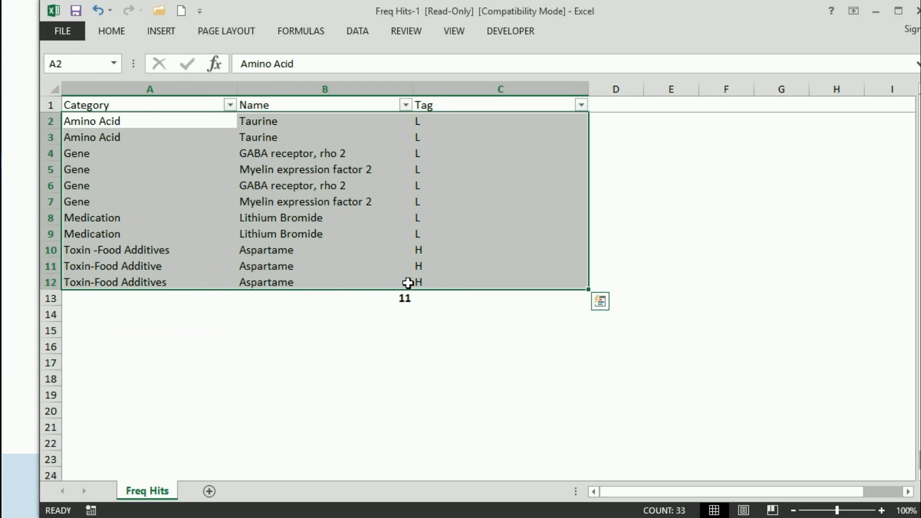
double_click(588, 90)
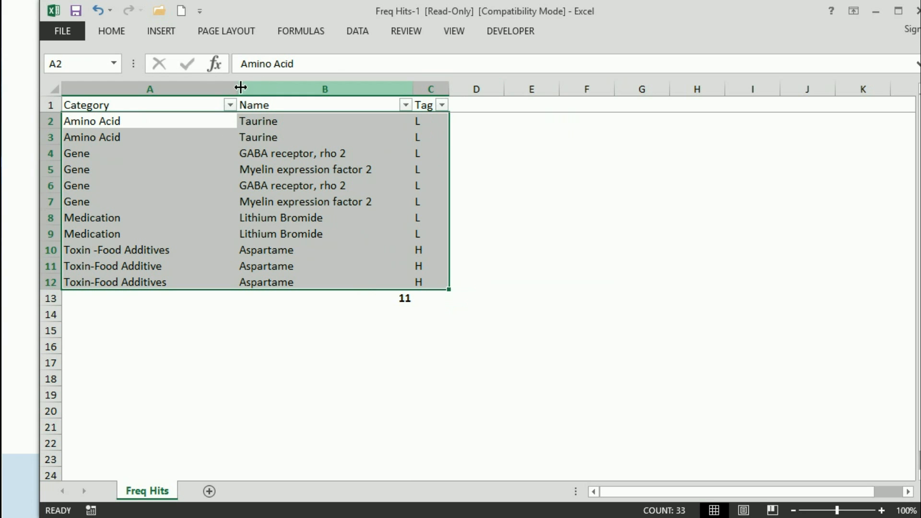
left_click_drag(236, 91, 210, 93)
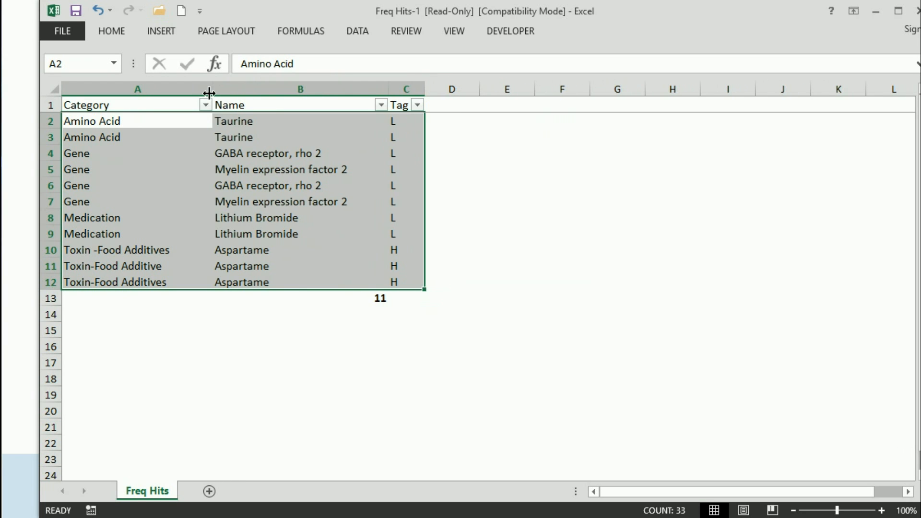
Step: Copy the data range A2:C12 and switch back to Sound Health Portal
key("ctrl+c")
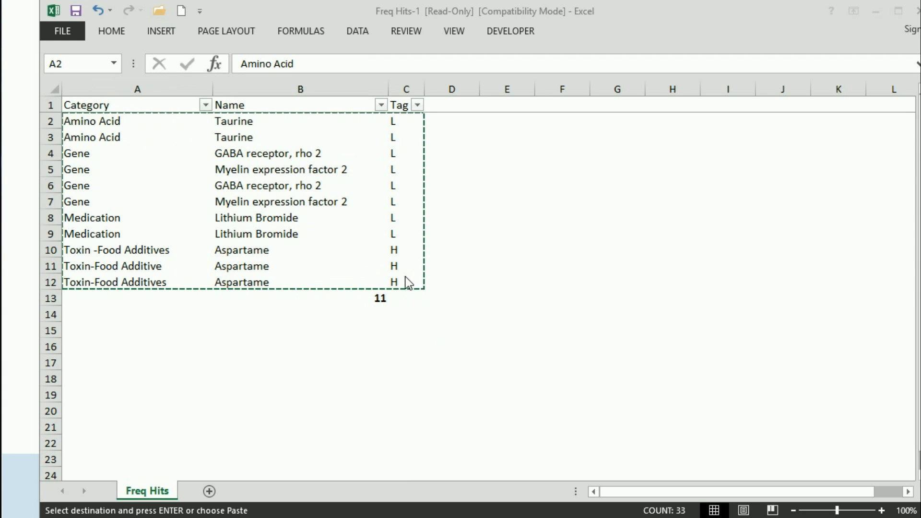
key("ctrl+a")
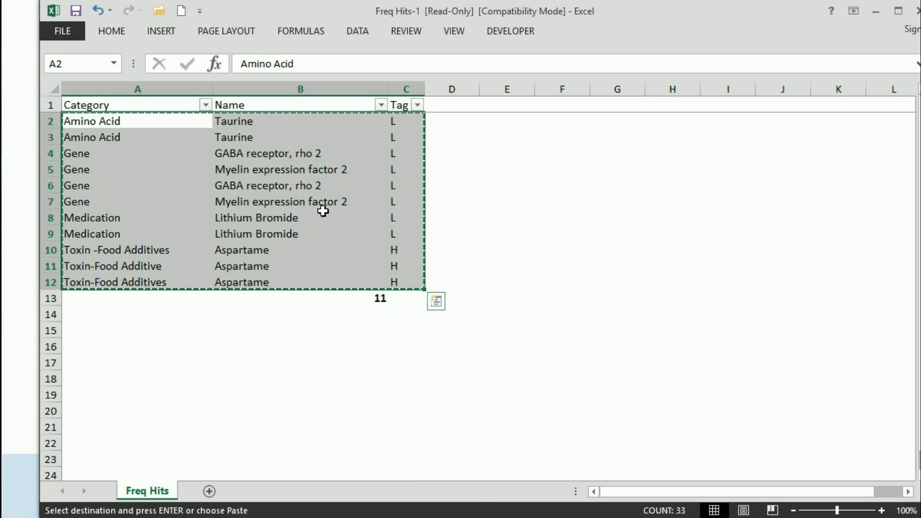
right_click(323, 212)
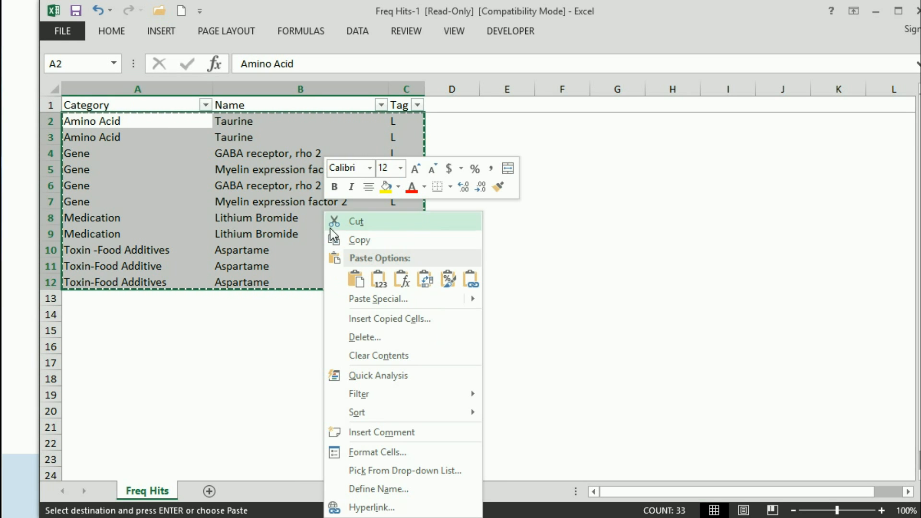
left_click(362, 241)
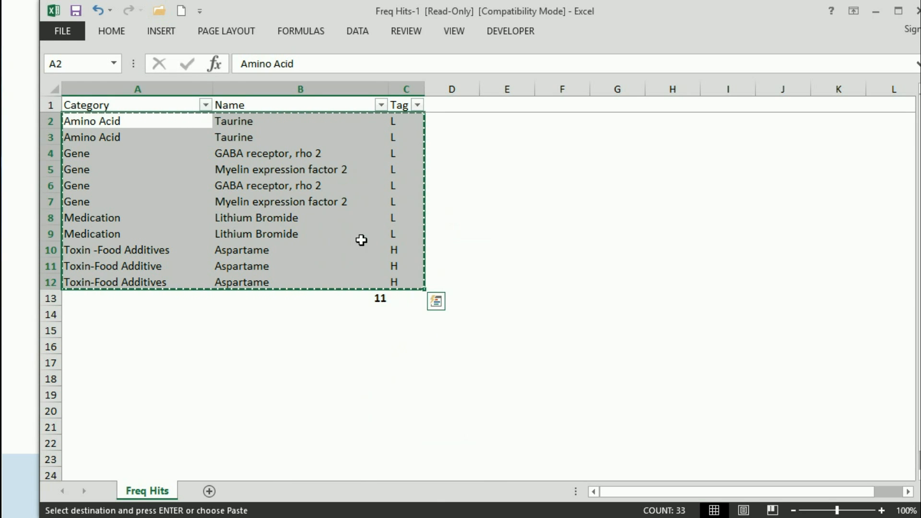
key("alt+Tab")
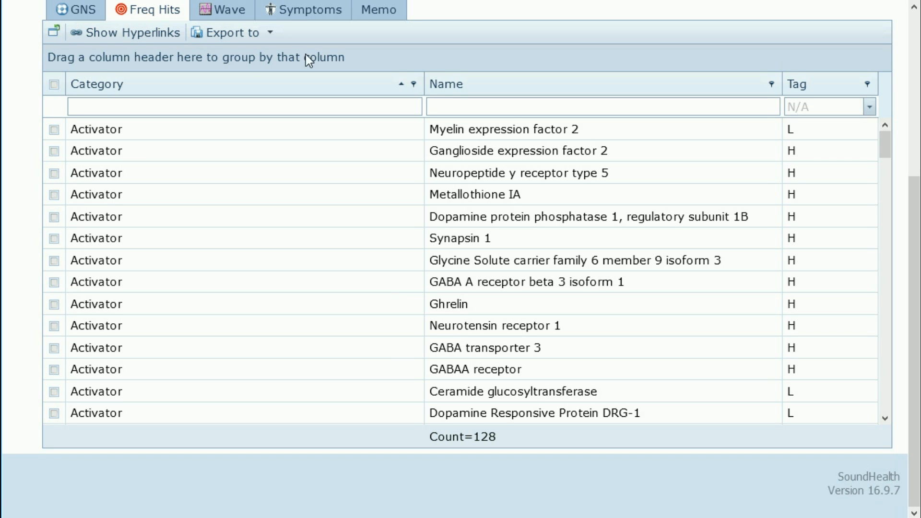
Step: Put New Eval 2 into edit mode and scroll to its empty Memo editor
scroll(31, 196, "up", 3)
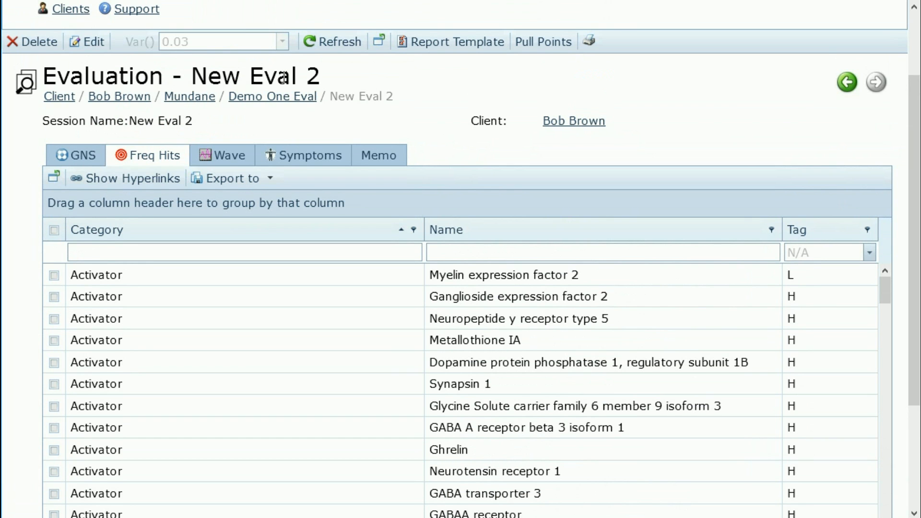
left_click(379, 154)
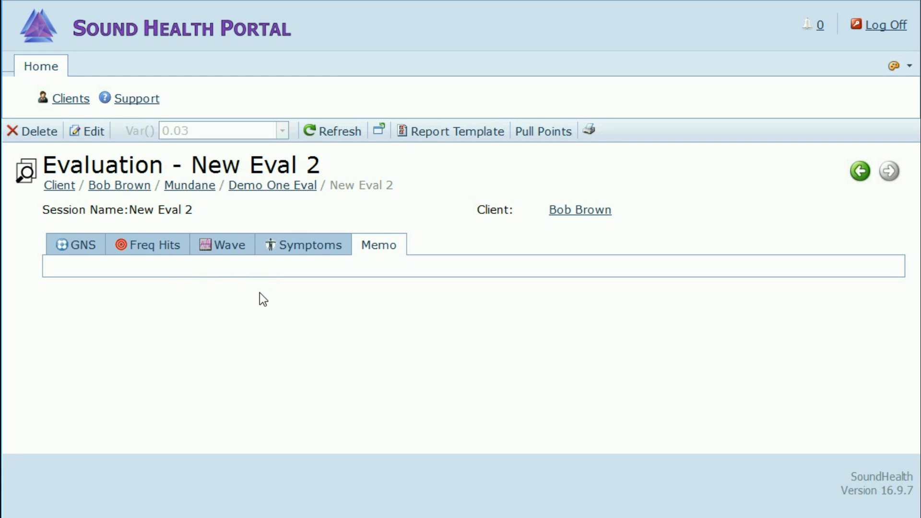
left_click(89, 136)
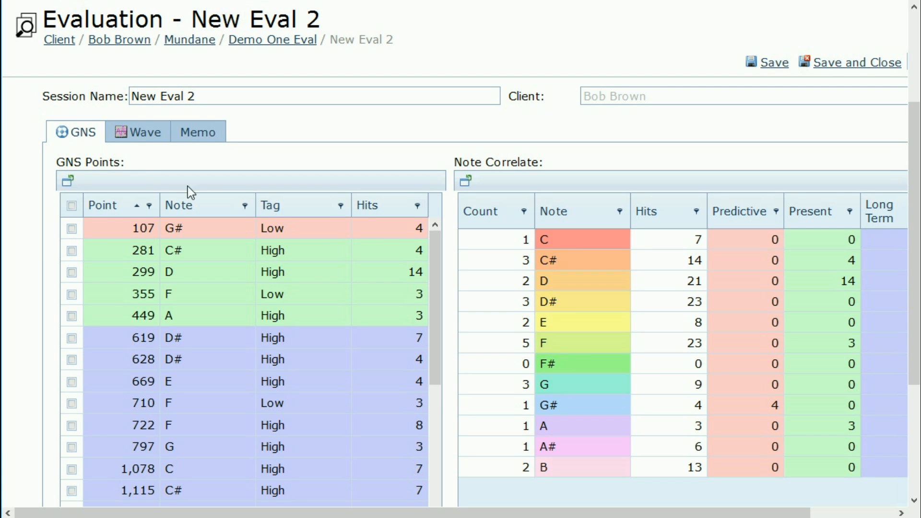
left_click(201, 137)
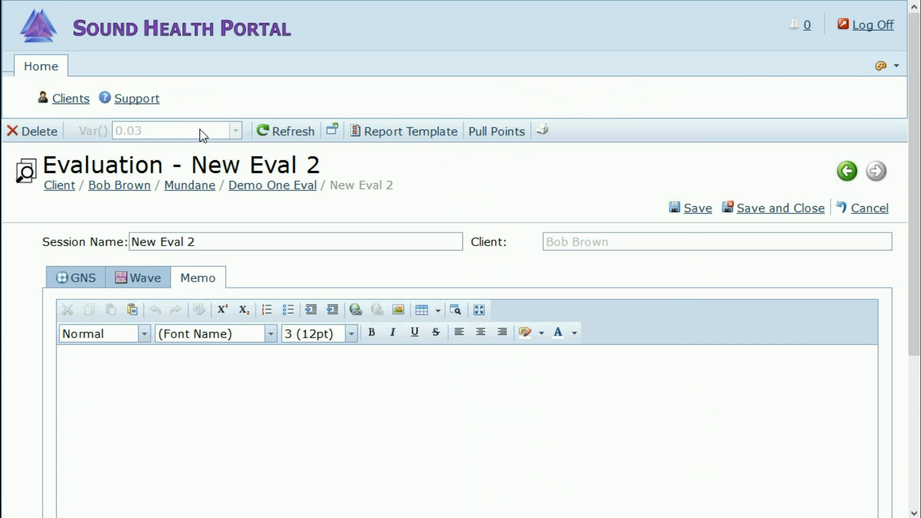
scroll(42, 354, "down", 3)
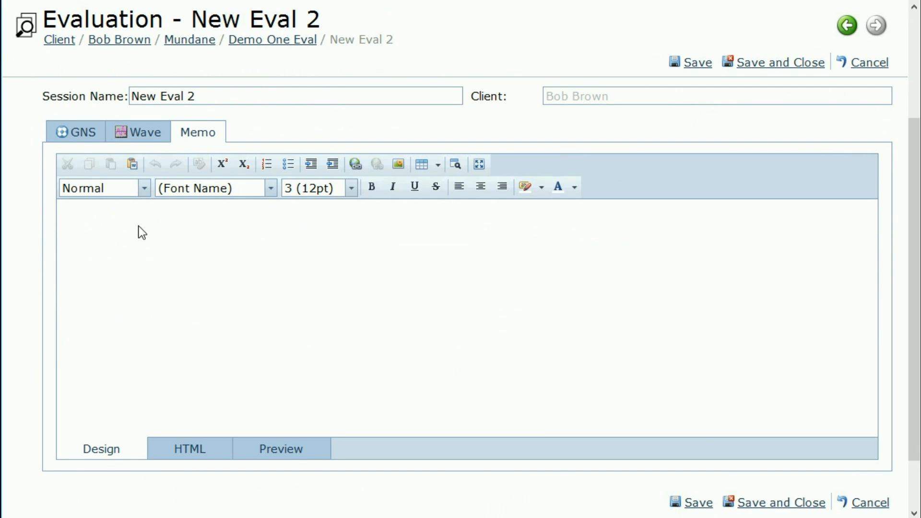
Step: Paste the 11 copied hit rows, Taurine through Aspartame, into the memo using Paste from Word
left_click(133, 165)
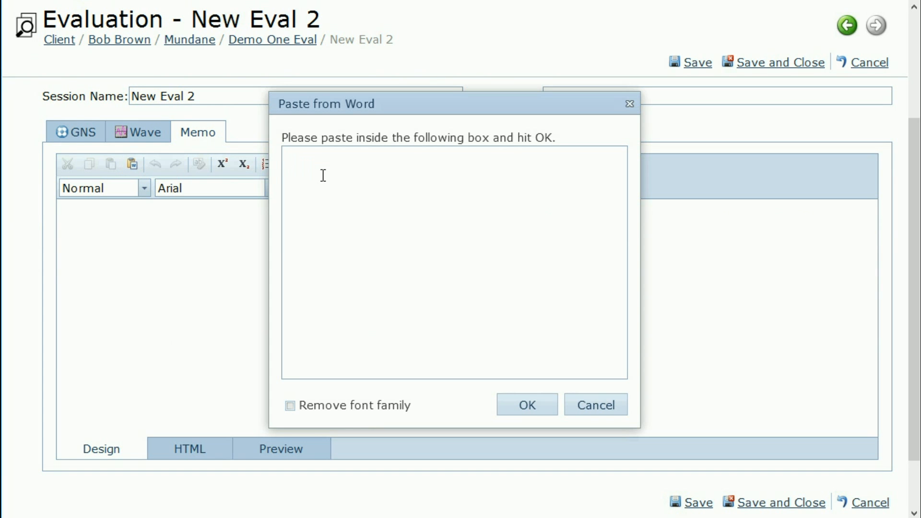
key("ctrl+v")
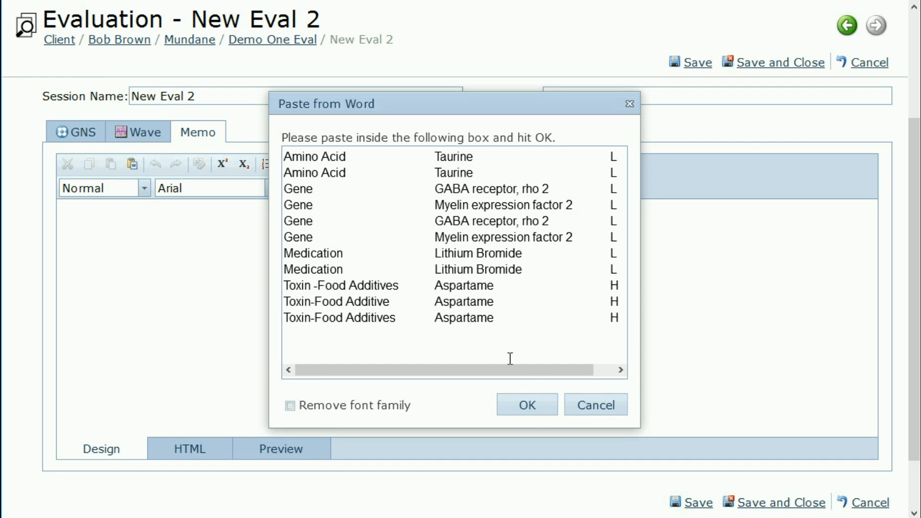
left_click(528, 406)
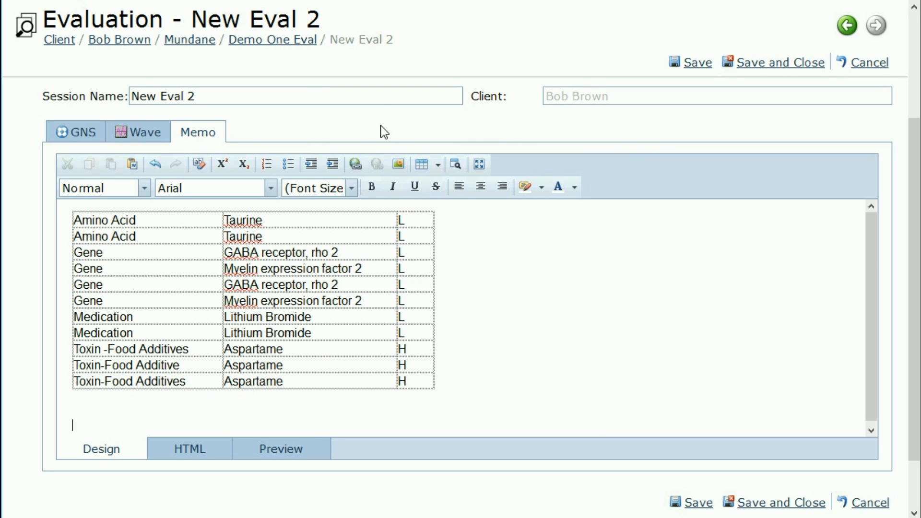
Step: Type 'This is where you can add information.' under the table and make it Heading 2
type("his is where you can add information")
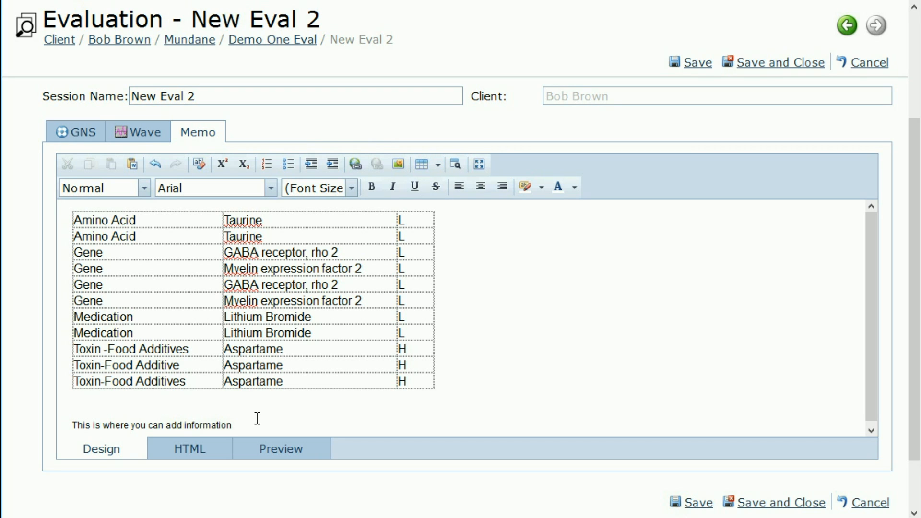
type("./")
left_click_drag(251, 420, 67, 418)
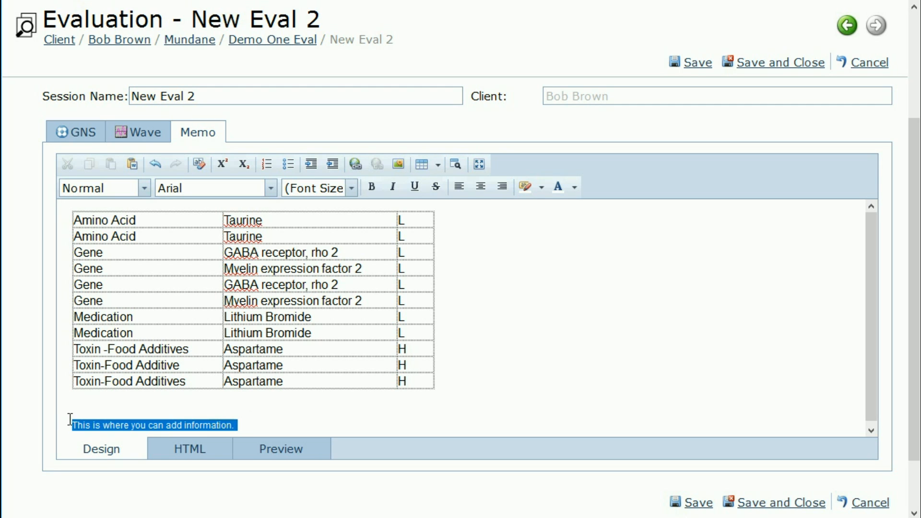
left_click(151, 193)
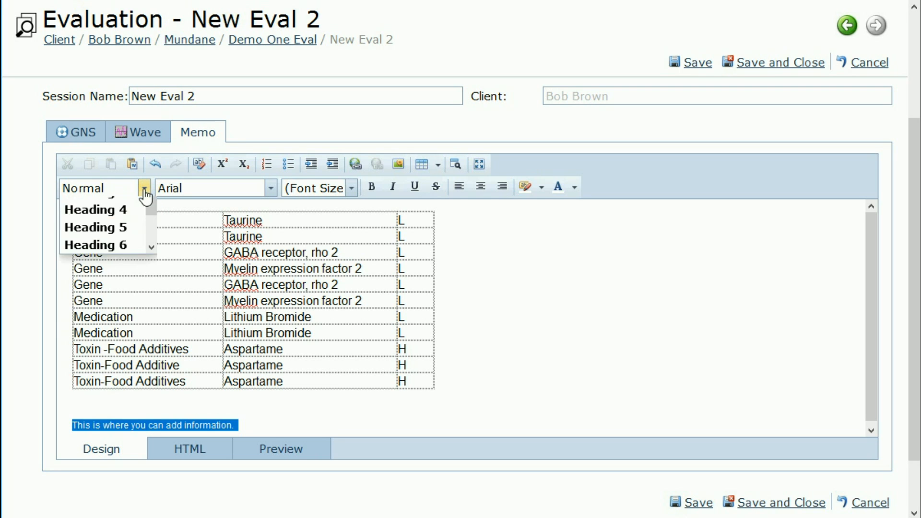
left_click(109, 243)
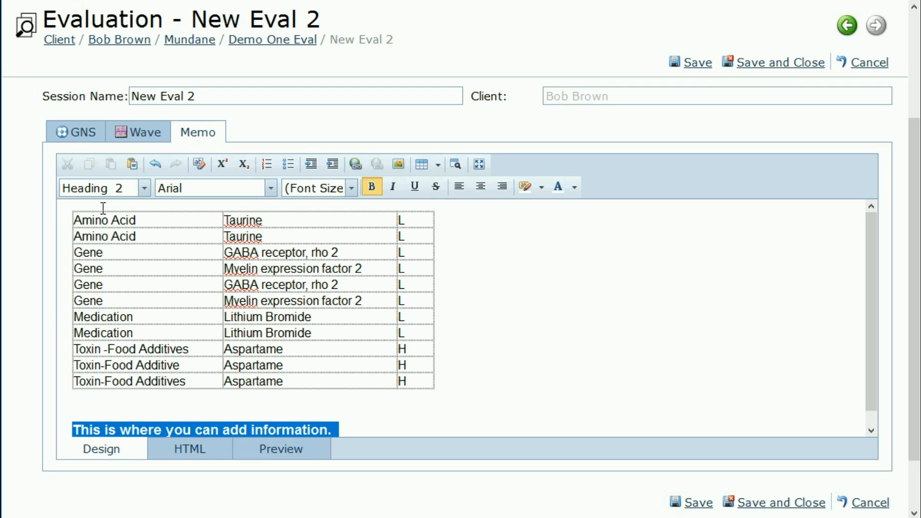
Step: Set the line in MS Sans Serif, italic and red, then save the memo
left_click(271, 188)
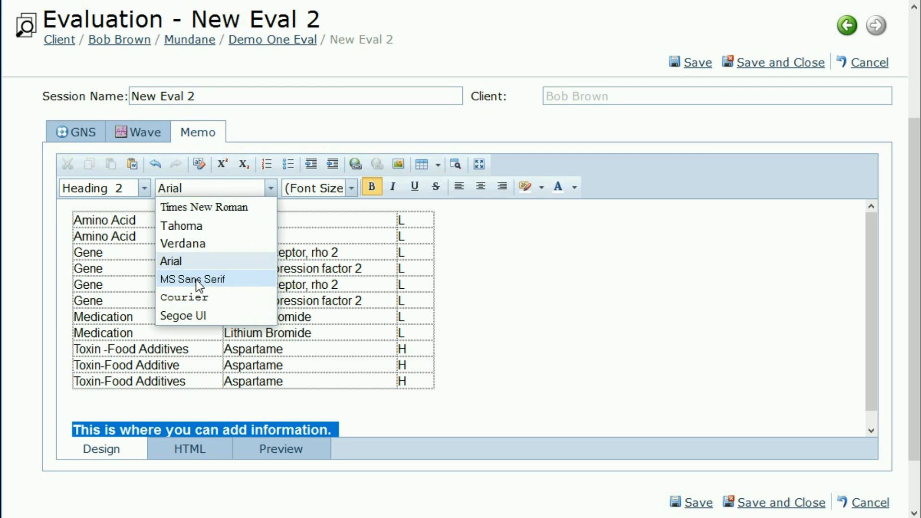
left_click(196, 280)
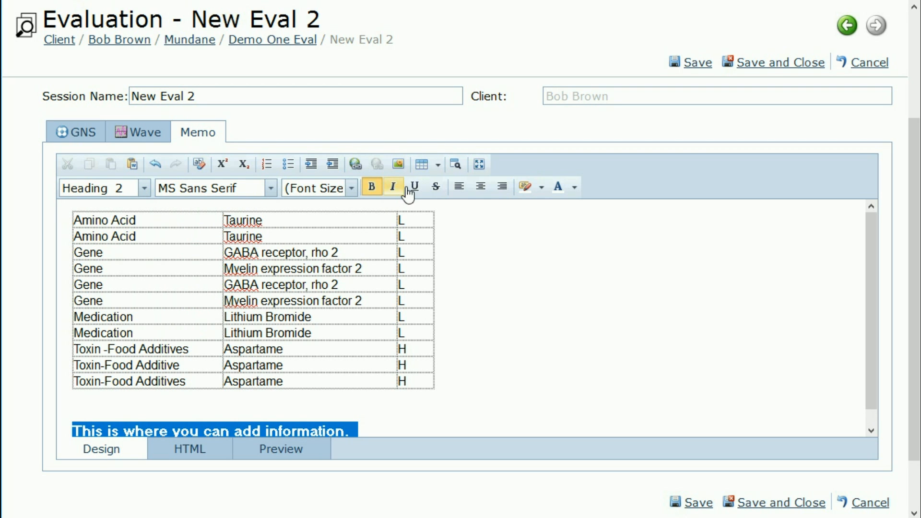
left_click(395, 188)
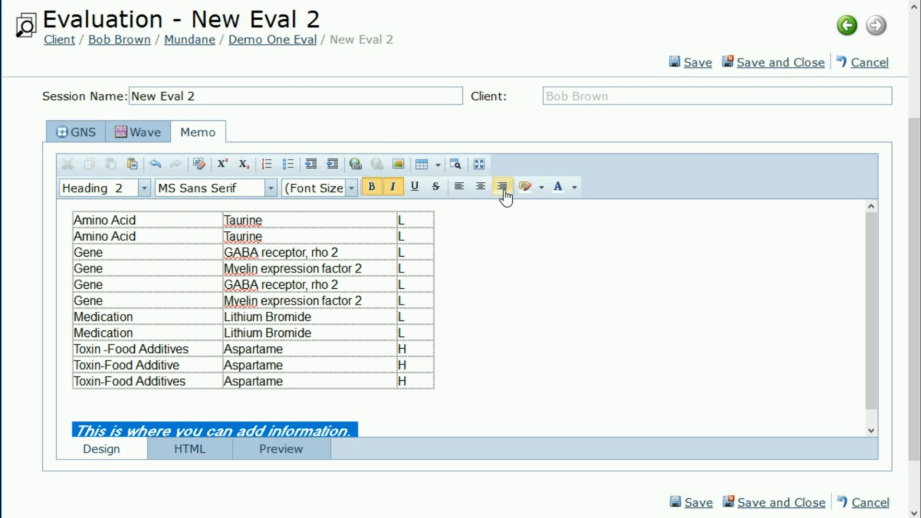
left_click(575, 190)
left_click(557, 238)
left_click(508, 316)
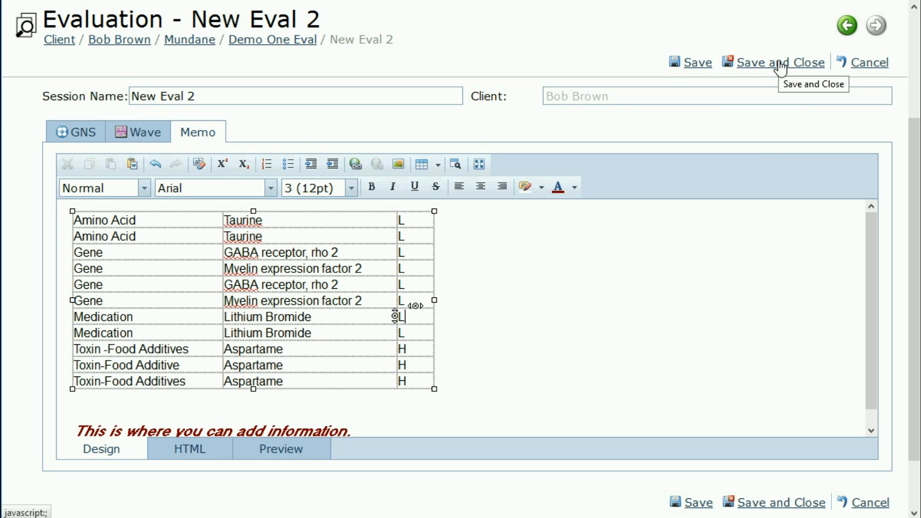
left_click(698, 63)
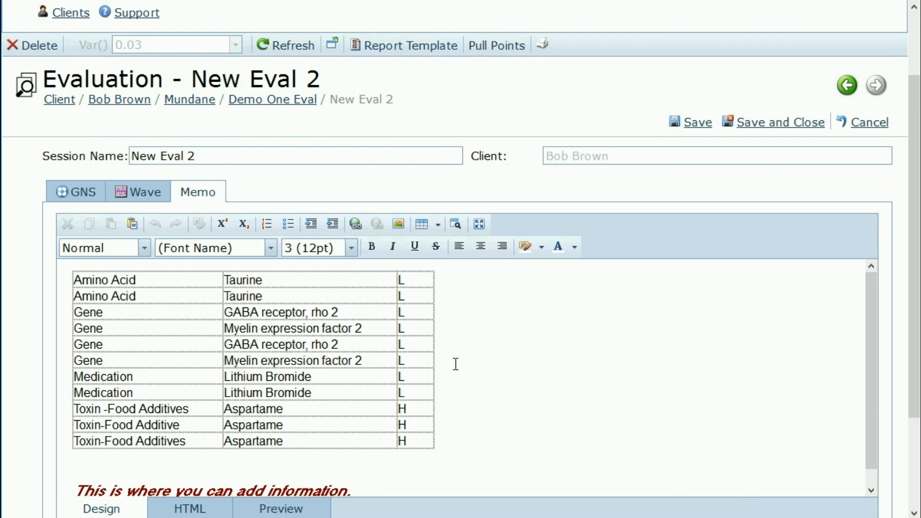
Step: Save and close the memo, then return to the Category-sorted Freq Hits list of 128 entries
left_click(771, 129)
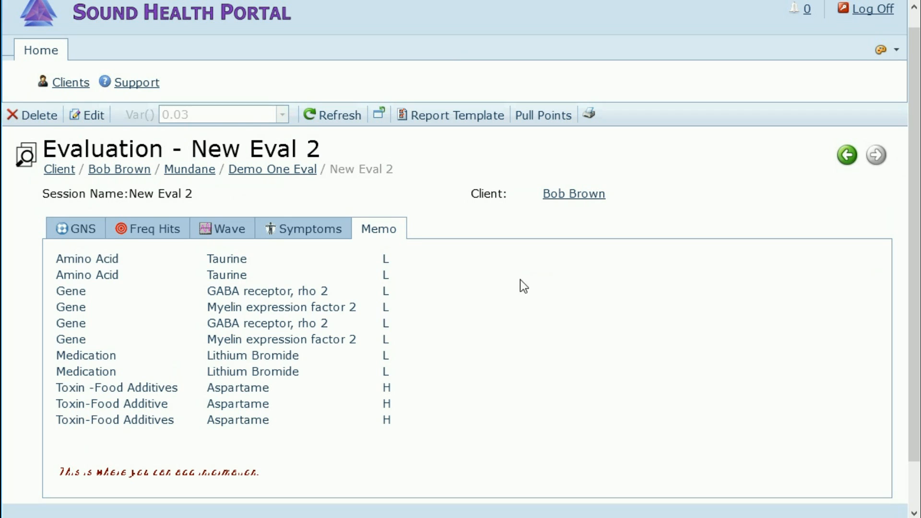
left_click(156, 248)
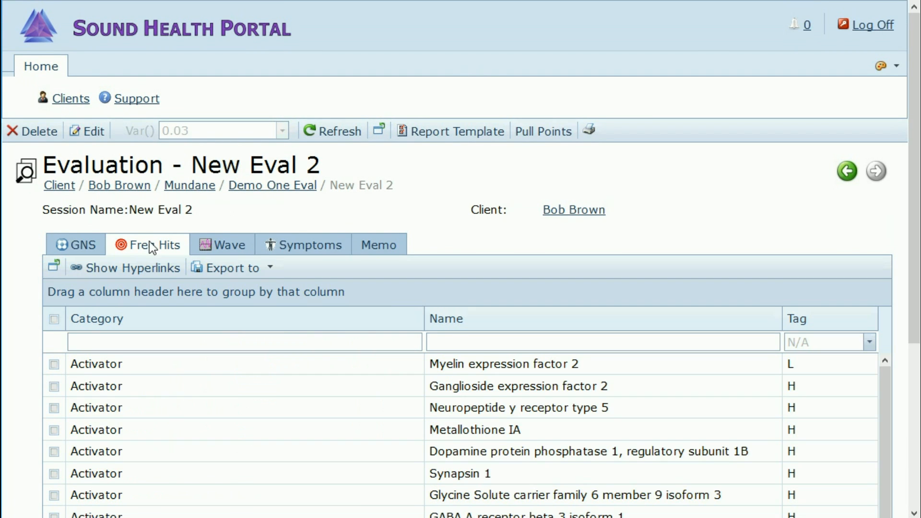
scroll(24, 307, "down", 4)
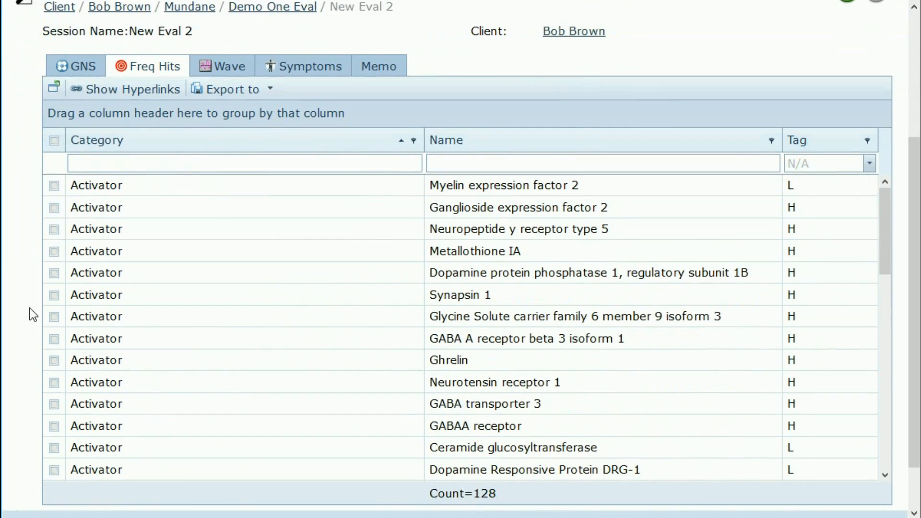
scroll(32, 315, "down", 1)
scroll(32, 315, "up", 2)
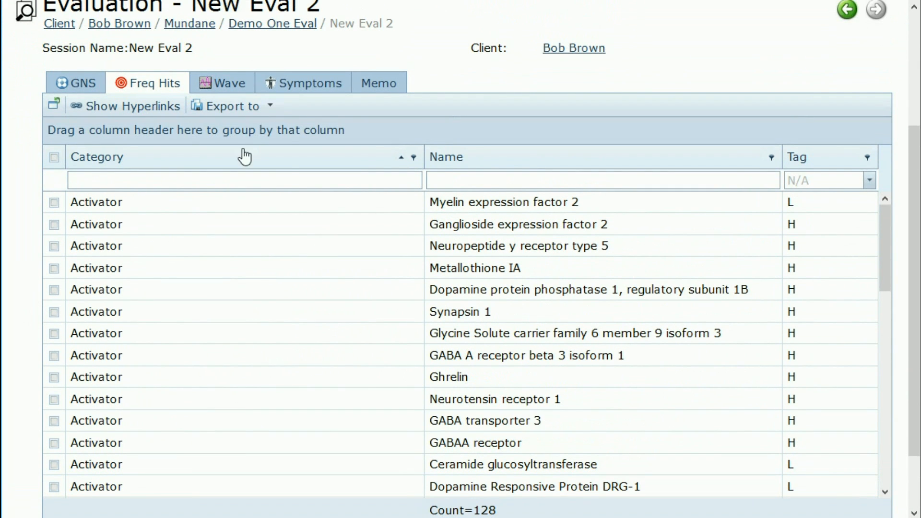
left_click(271, 108)
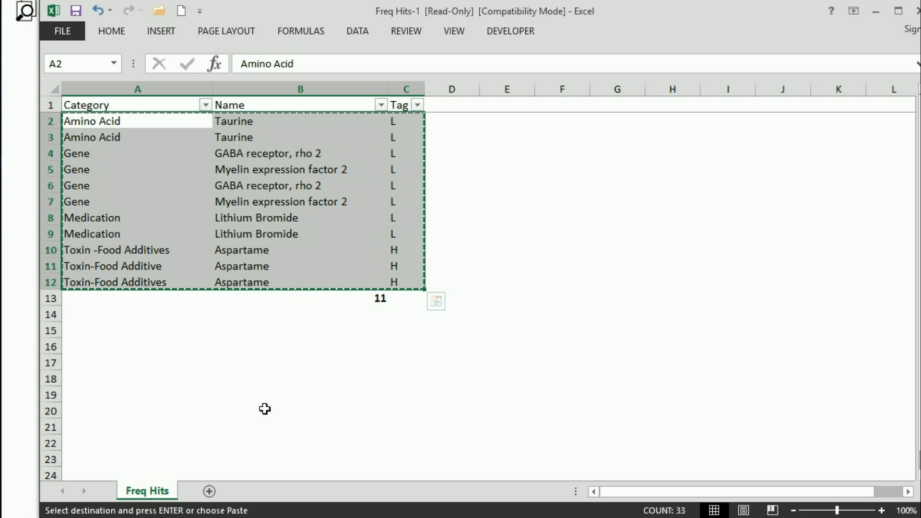
left_click(233, 395)
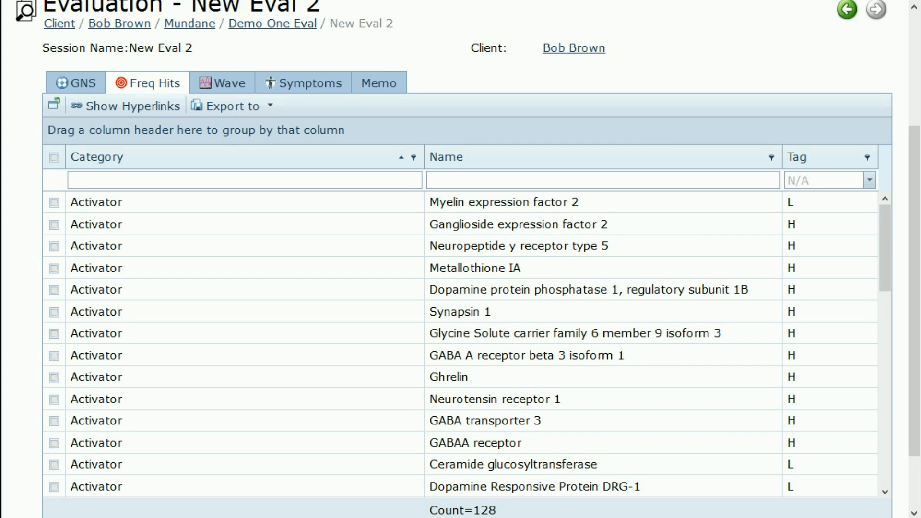
Step: Return to the saved memo, then bring the Freq Hits list back up
left_click(378, 87)
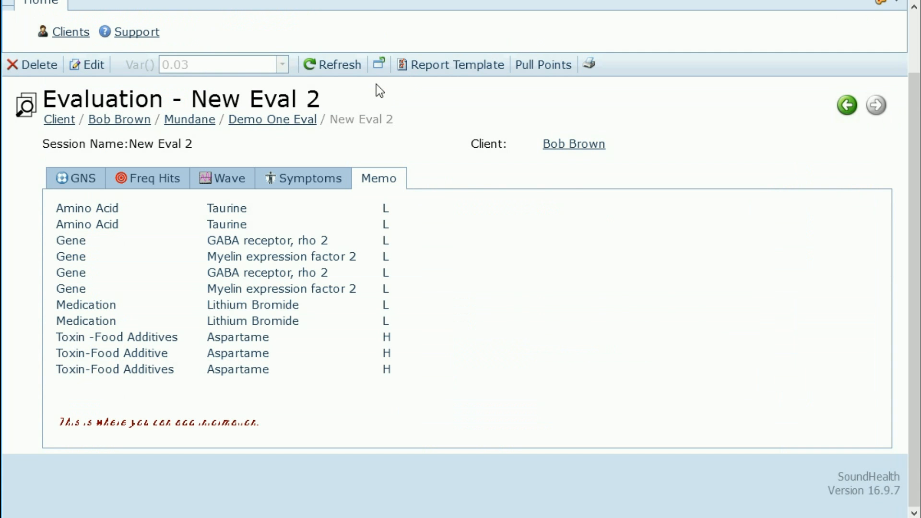
left_click(153, 177)
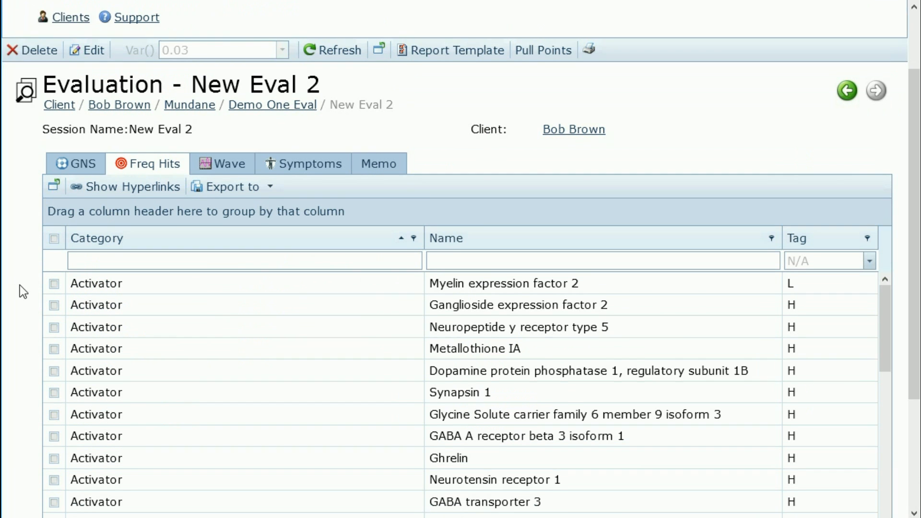
scroll(20, 285, "down", 3)
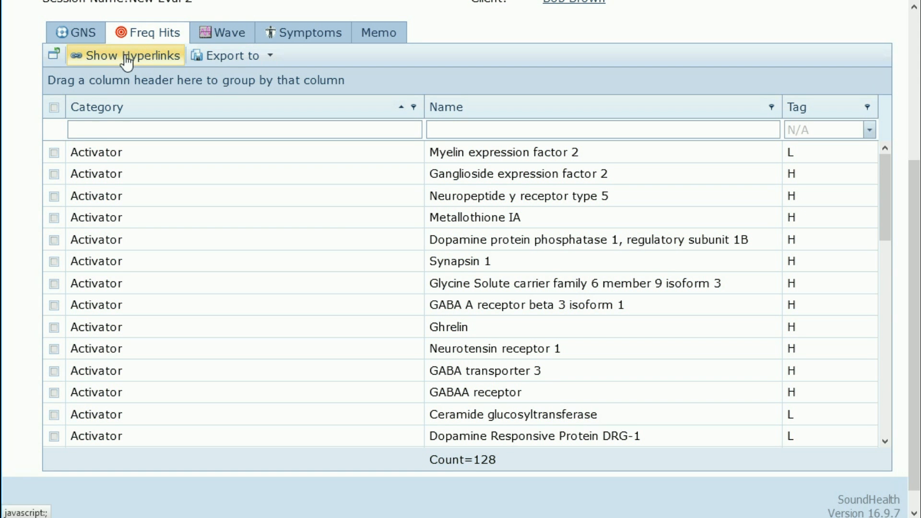
Step: Show the hit names as Wikipedia links and open the GABAA receptor article
left_click(124, 56)
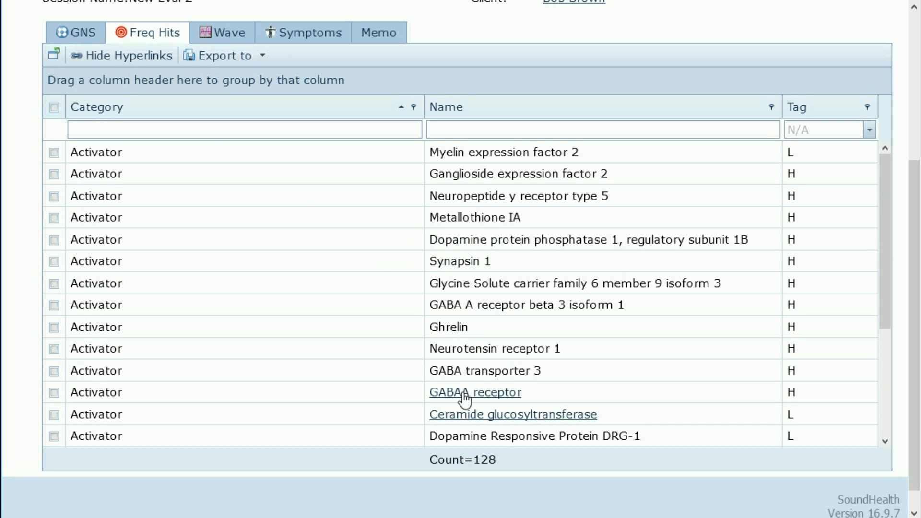
scroll(499, 397, "down", 3)
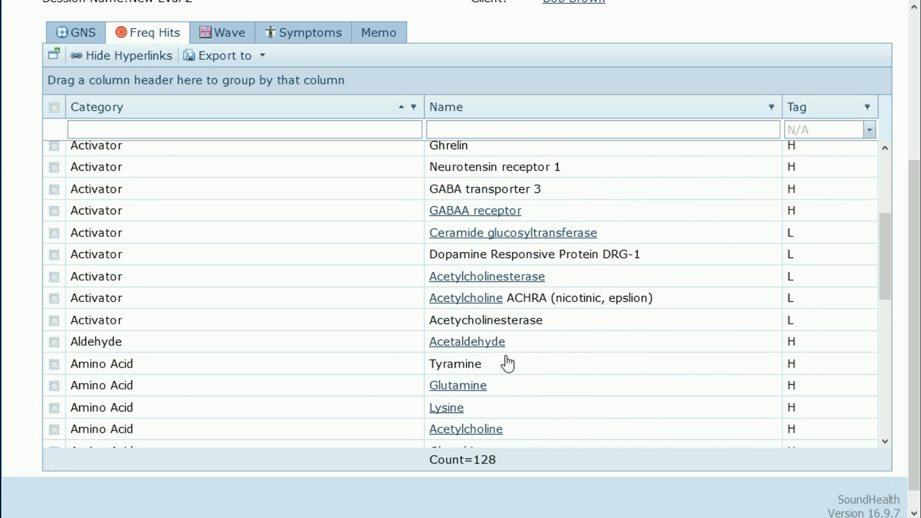
scroll(504, 363, "up", 2)
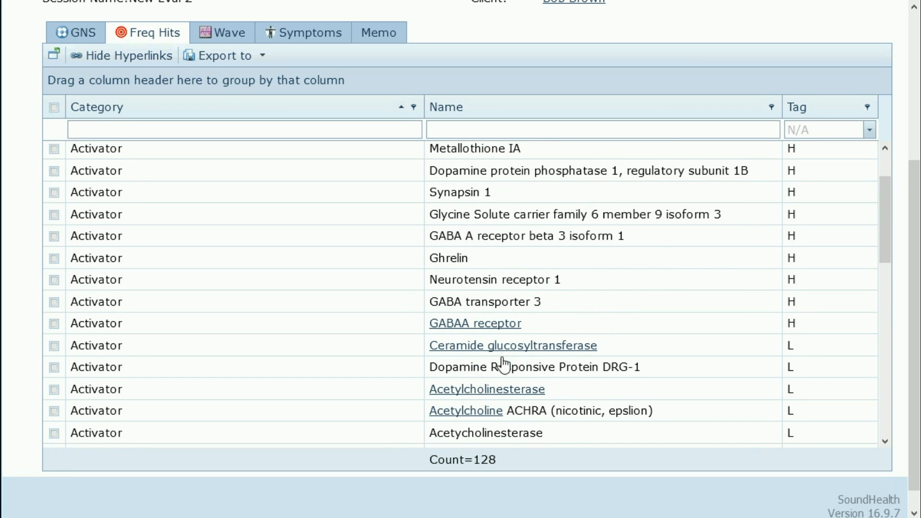
left_click(452, 327)
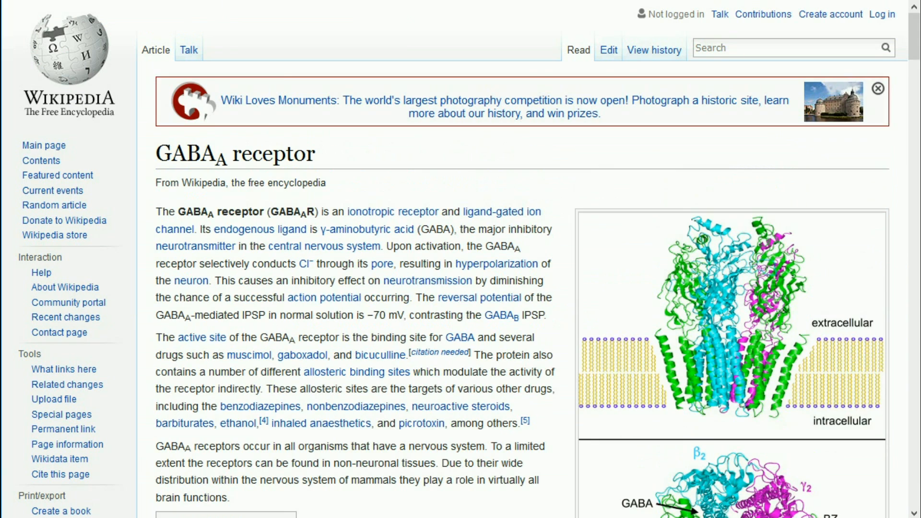
scroll(405, 292, "down", 3)
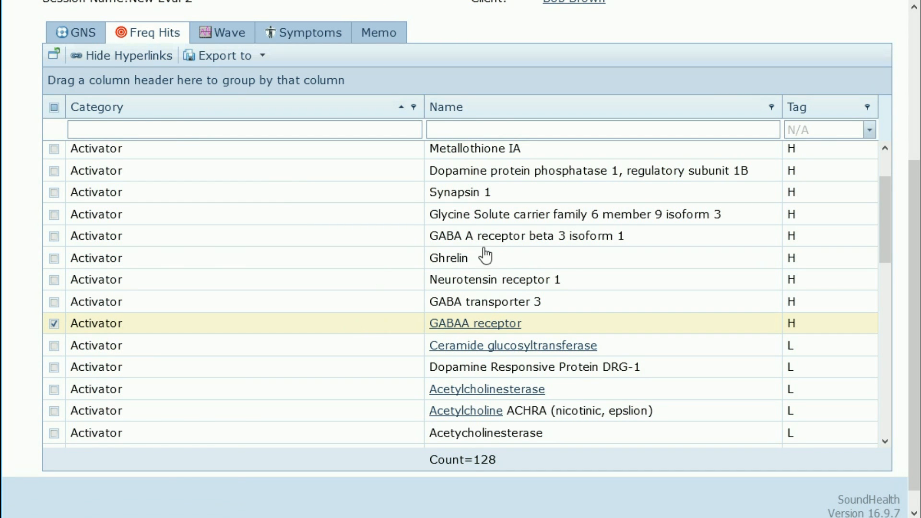
Step: Check Ceramide glucosyltransferase, Acetylcholinesterase and Acetylcholine ACHRA in the Freq Hits list
scroll(552, 348, "down", 2)
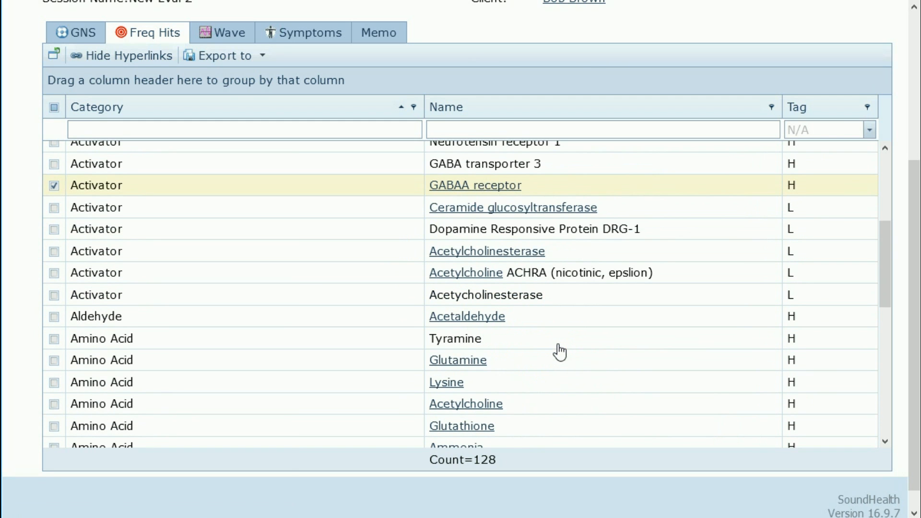
scroll(559, 352, "down", 2)
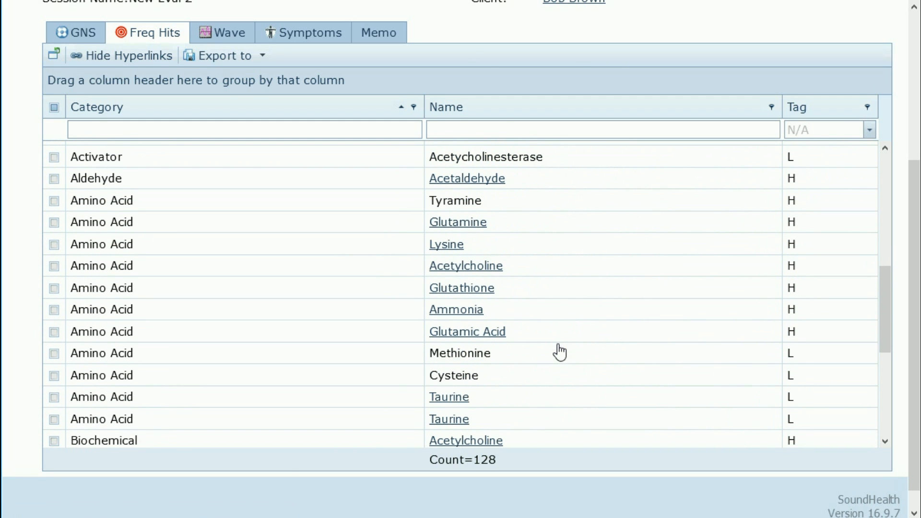
scroll(560, 352, "up", 3)
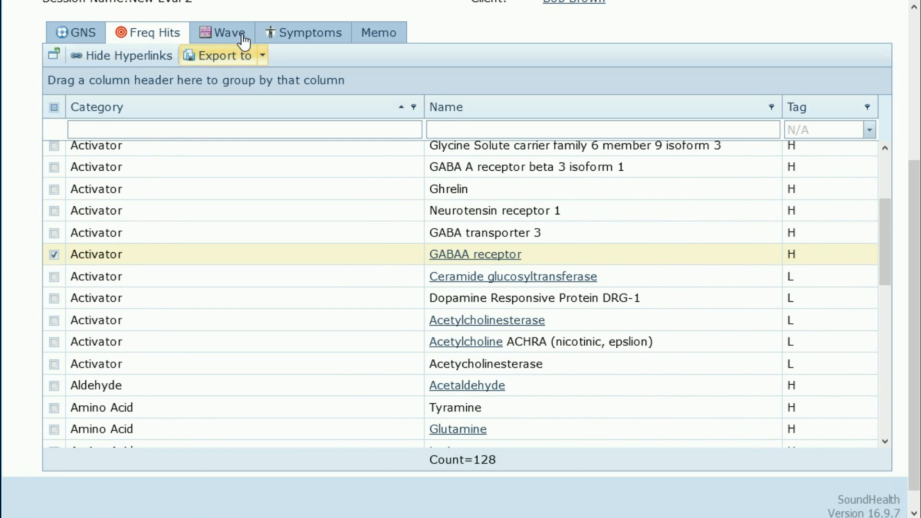
left_click(221, 37)
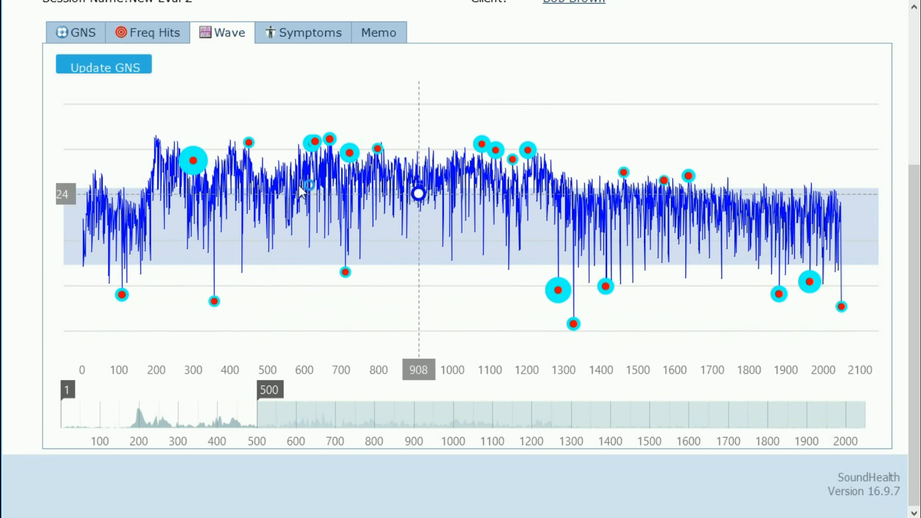
left_click(149, 36)
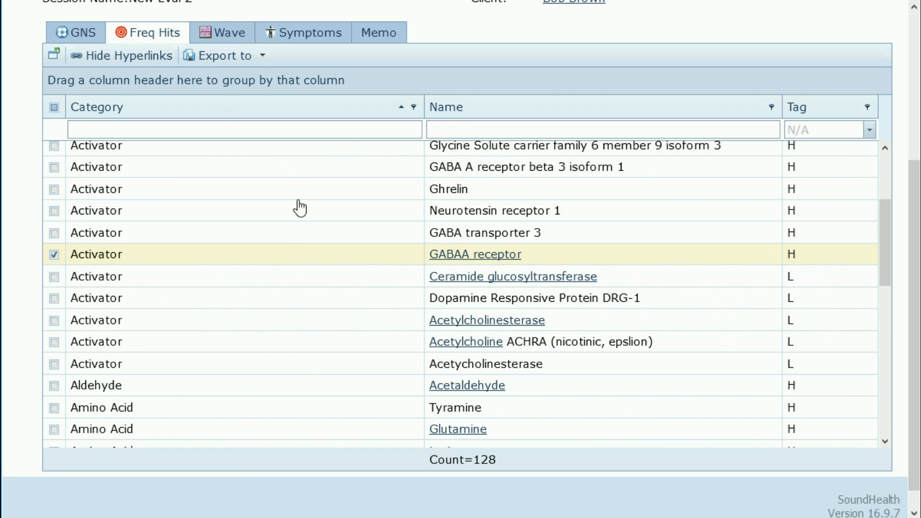
scroll(284, 240, "up", 2)
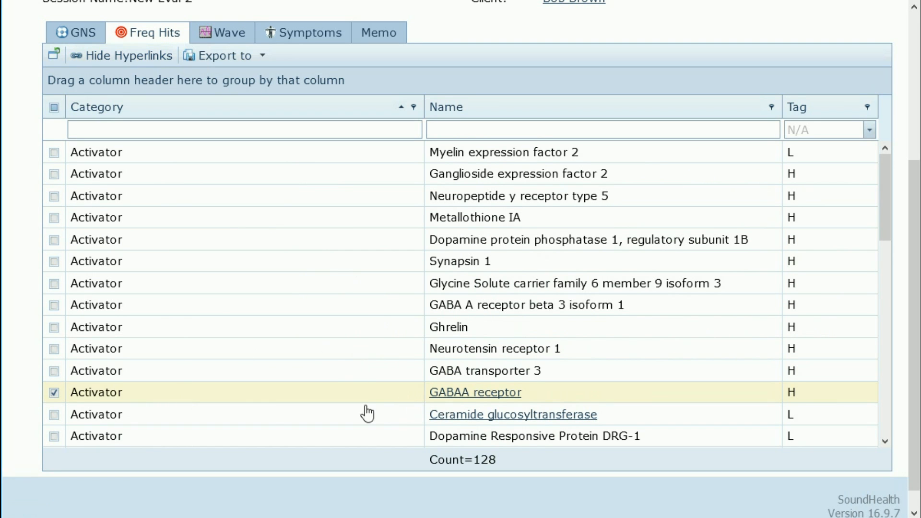
left_click(54, 415)
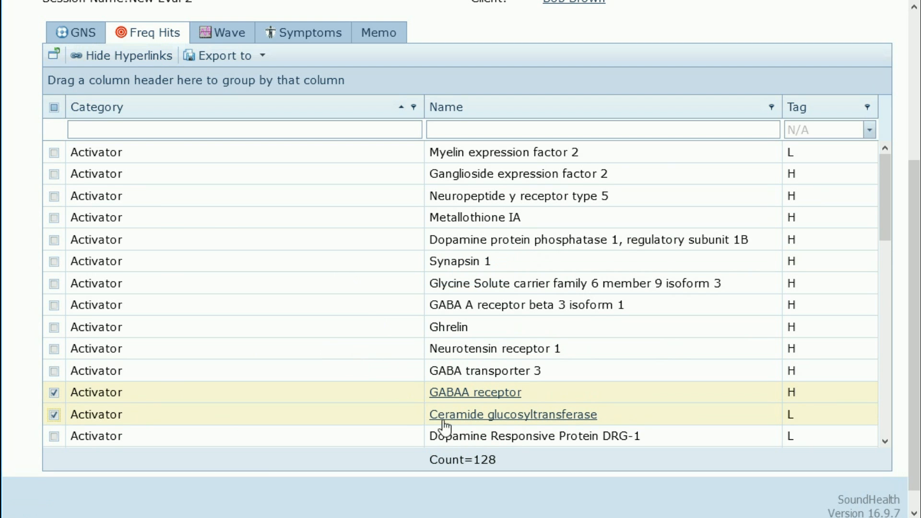
scroll(468, 229, "up", 2)
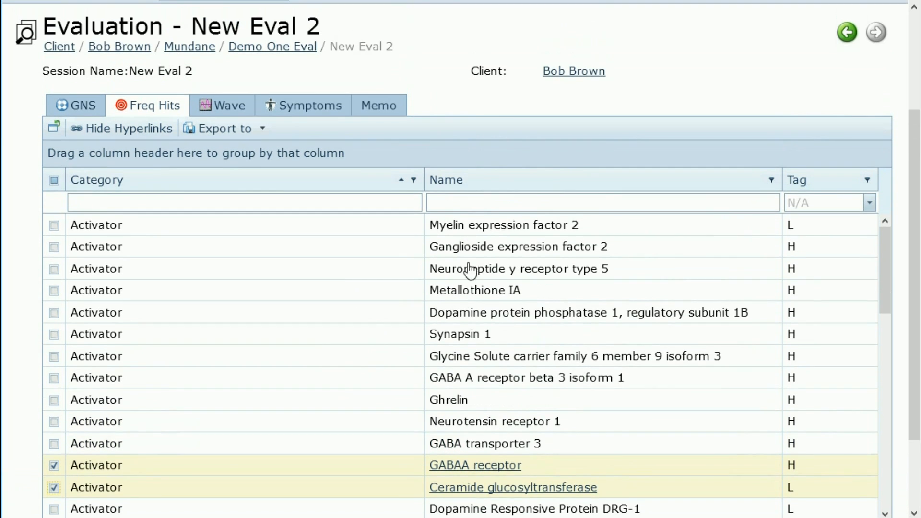
scroll(472, 268, "down", 2)
scroll(470, 285, "down", 2)
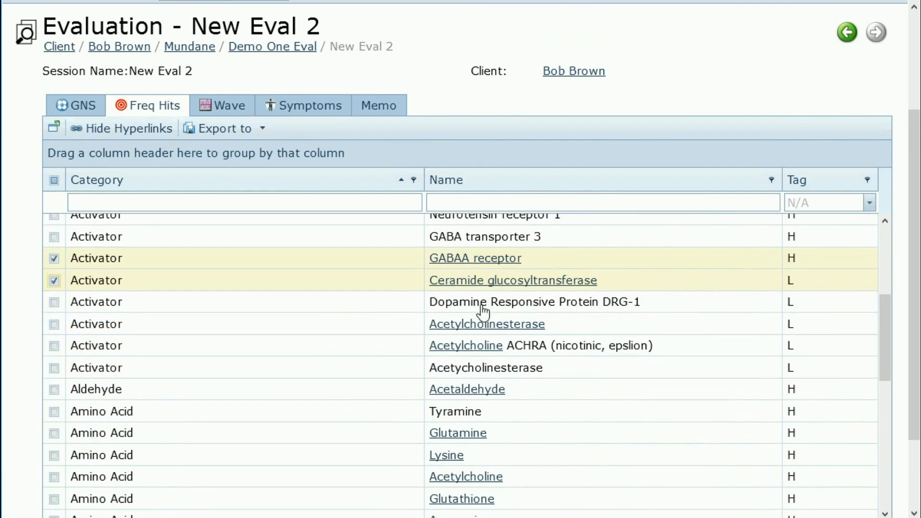
left_click(53, 325)
left_click(54, 346)
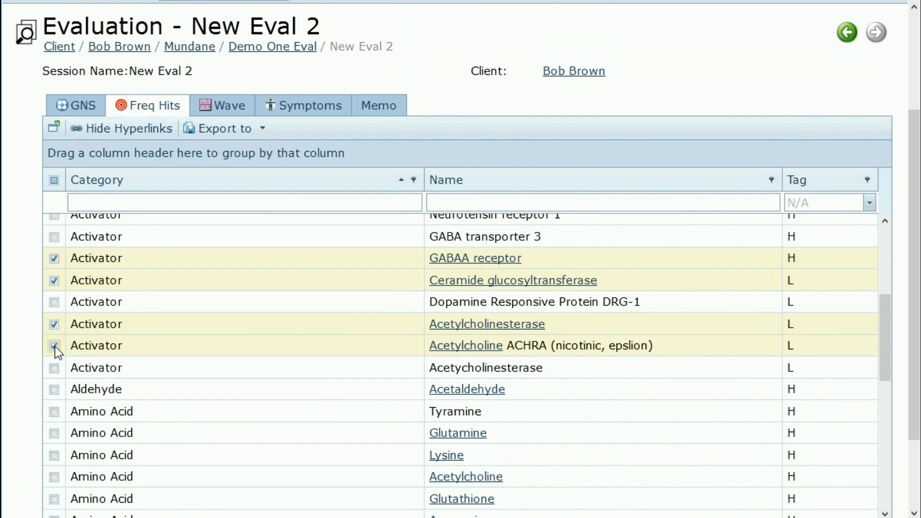
Step: Export the checked rows as an XLS file and open it in Microsoft Excel
left_click(264, 128)
left_click(255, 301)
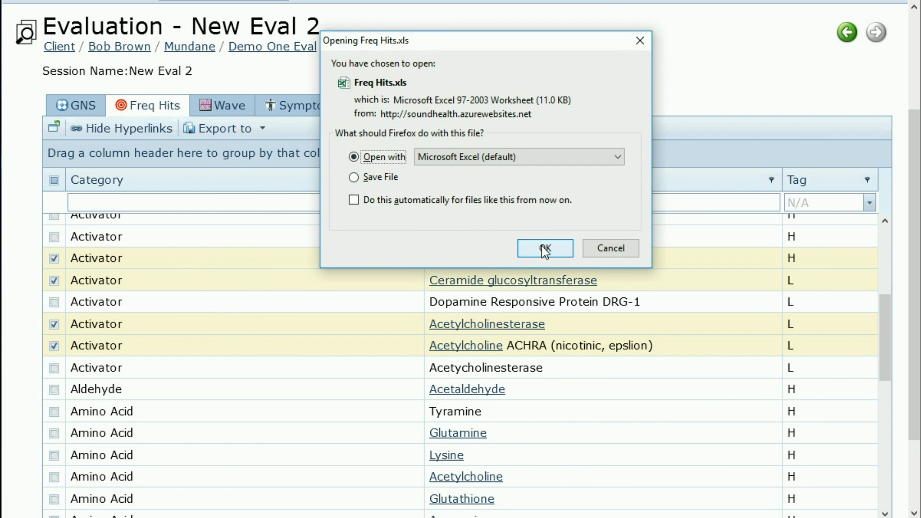
left_click(545, 247)
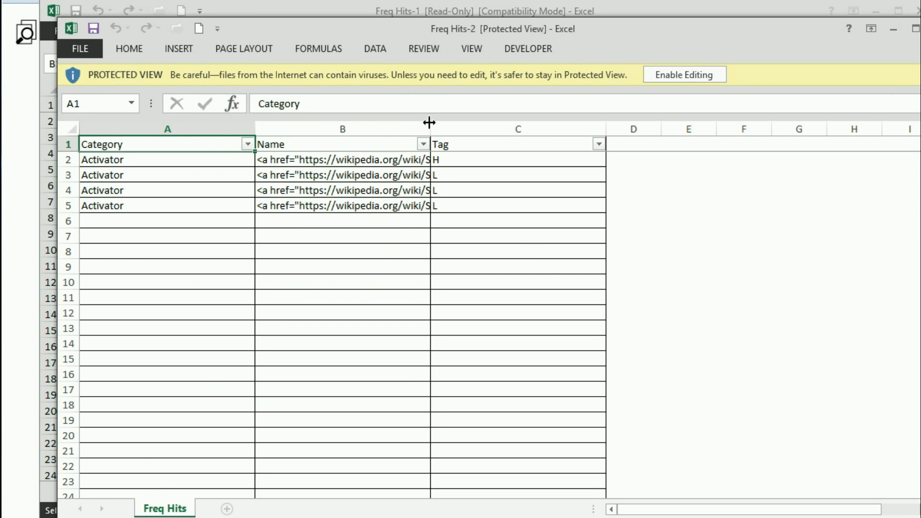
Step: Widen the Name column to read the link markup, narrow it back, and close the sheet
left_click_drag(431, 129, 597, 129)
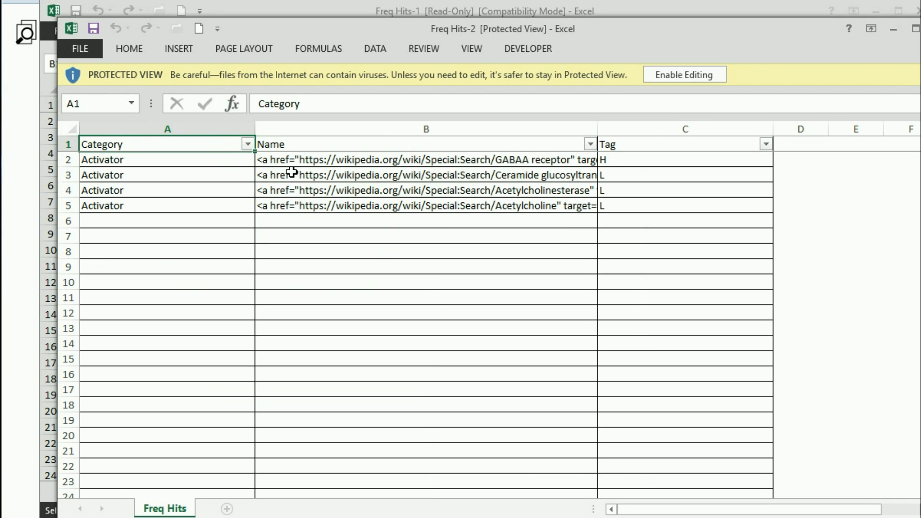
left_click_drag(598, 130, 677, 132)
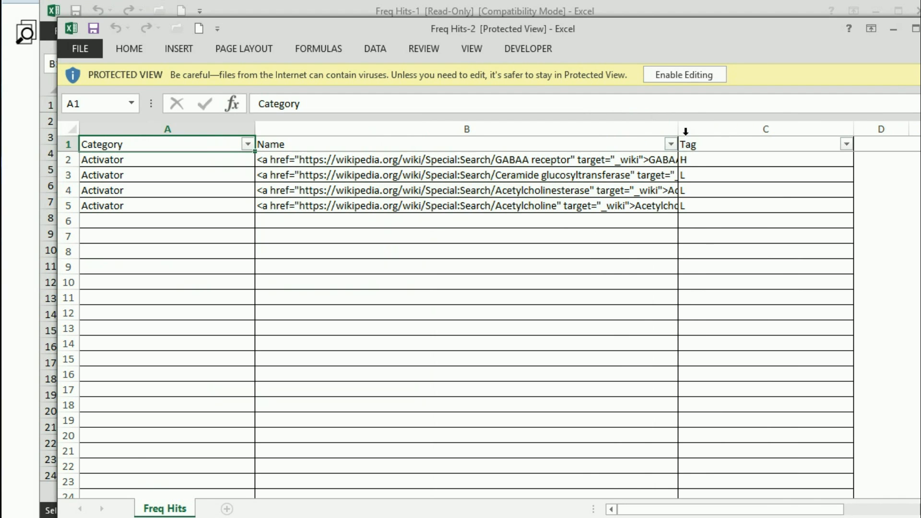
left_click_drag(678, 129, 437, 129)
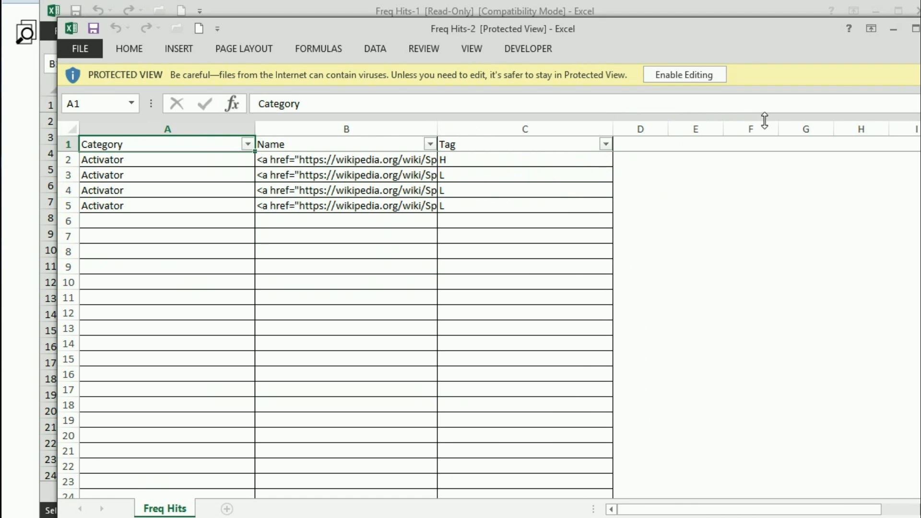
left_click(672, 75)
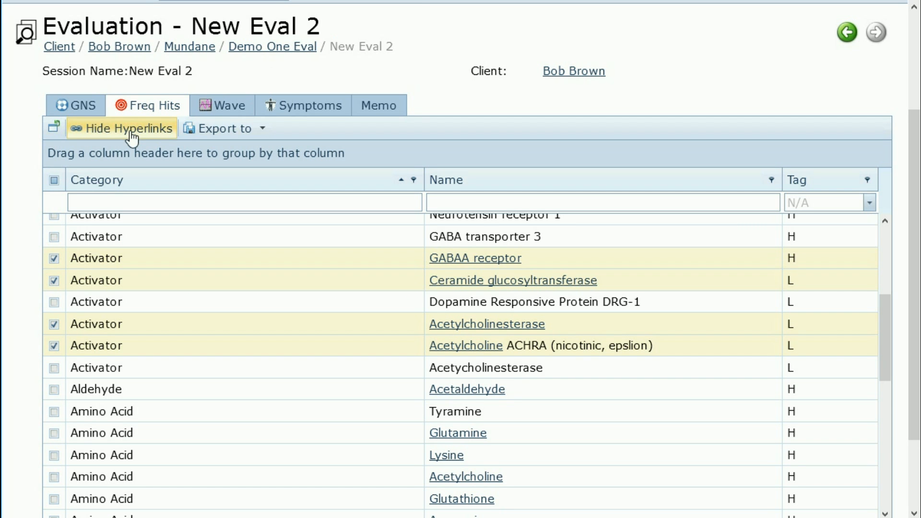
Step: Hide the hyperlinks so hit names appear as plain text, and scroll the 128 entries
left_click(131, 136)
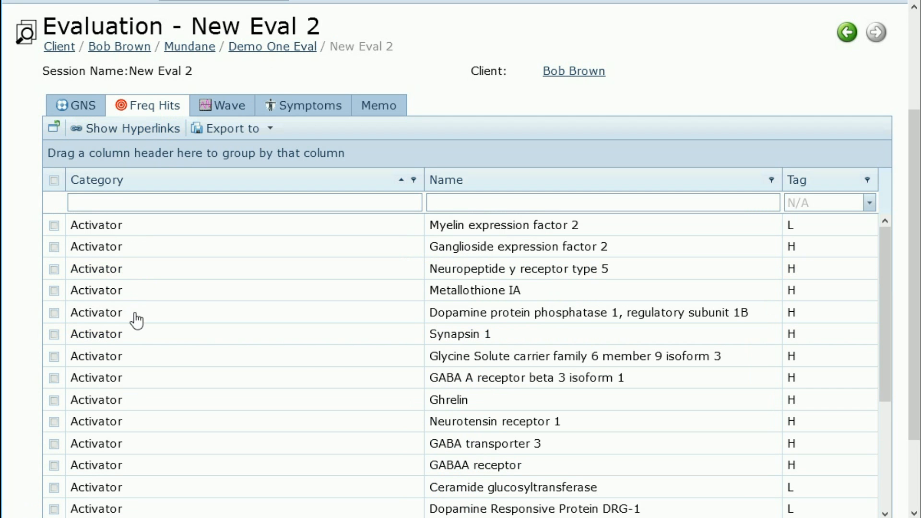
scroll(206, 334, "down", 5)
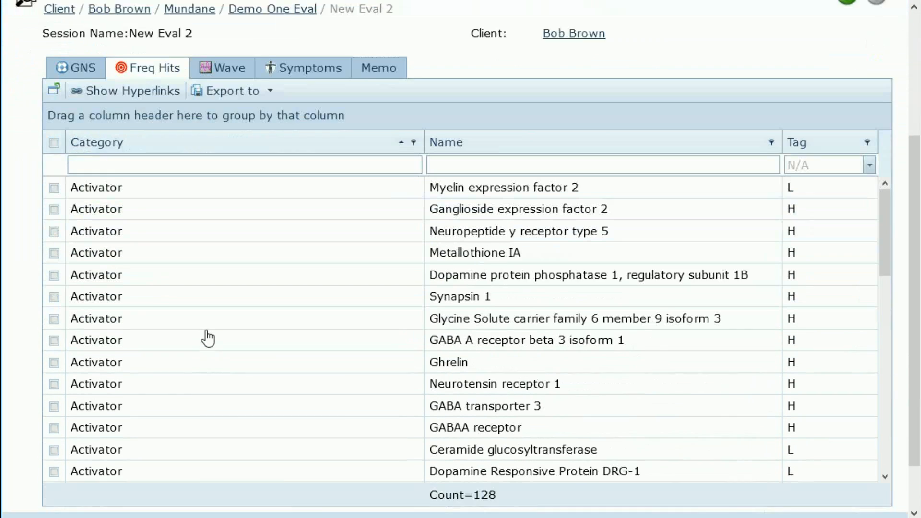
scroll(242, 331, "down", 3)
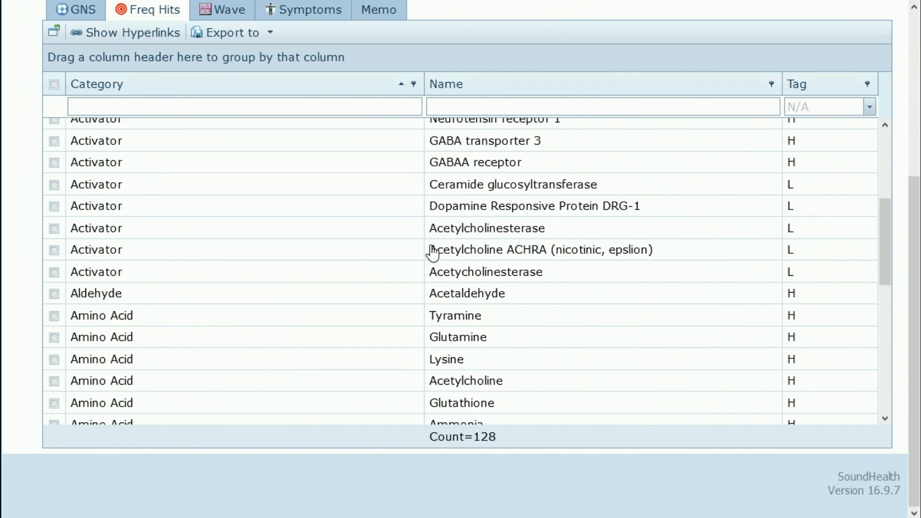
scroll(156, 216, "up", 4)
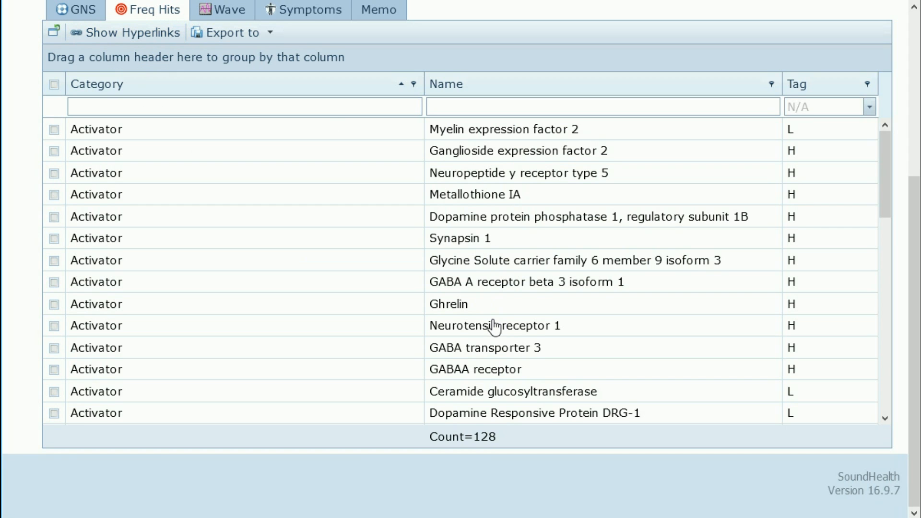
Step: Check Metallothione IA, Synapsin 1, GABA A receptor beta 3 isoform 1, Neurotensin receptor 1 and GABAA receptor
left_click(55, 195)
left_click(54, 239)
left_click(54, 282)
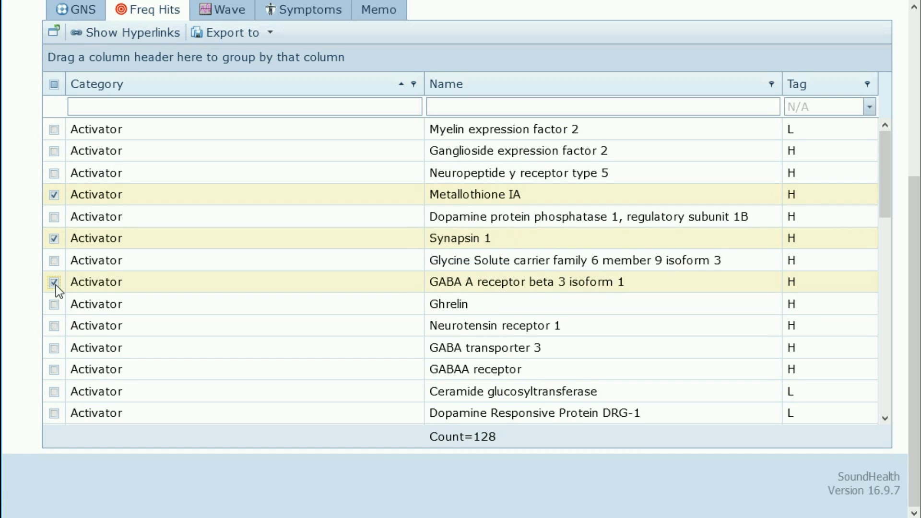
left_click(54, 326)
left_click(55, 370)
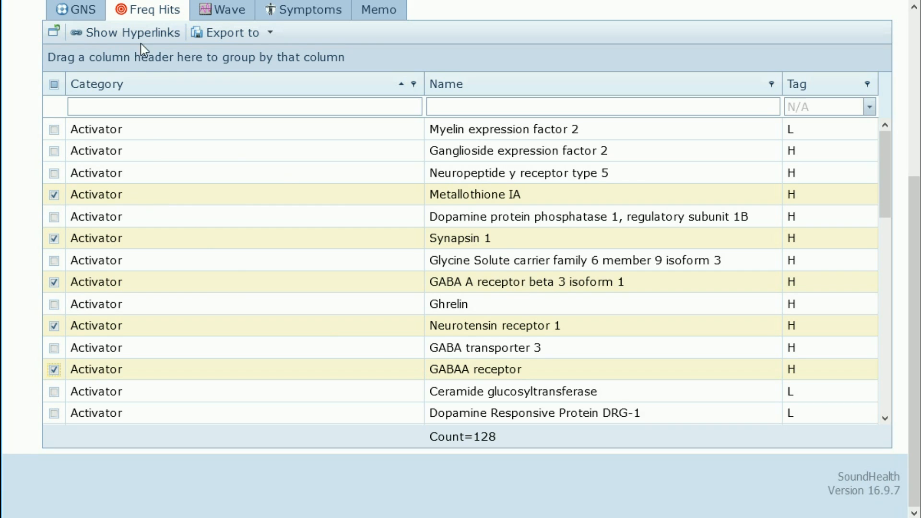
Step: Turn the Wikipedia links back on and view the saved memo note
left_click(132, 32)
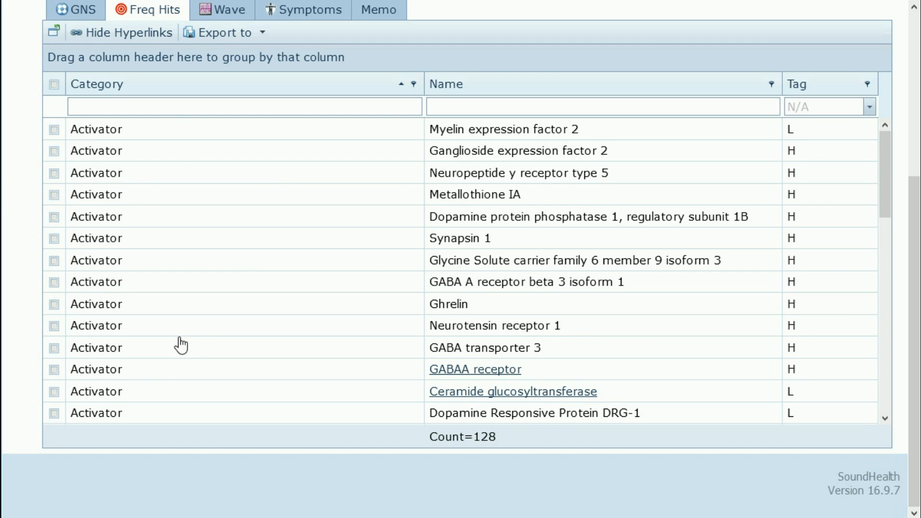
scroll(541, 353, "up", 3)
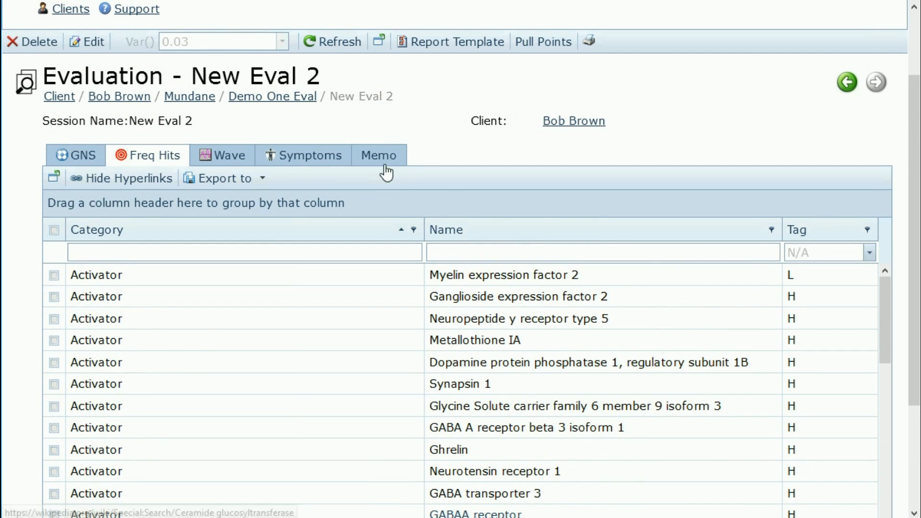
left_click(382, 157)
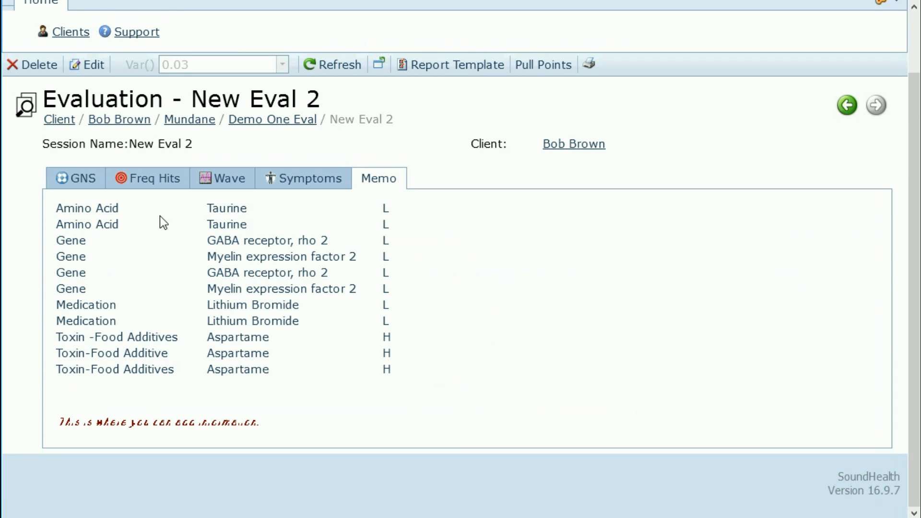